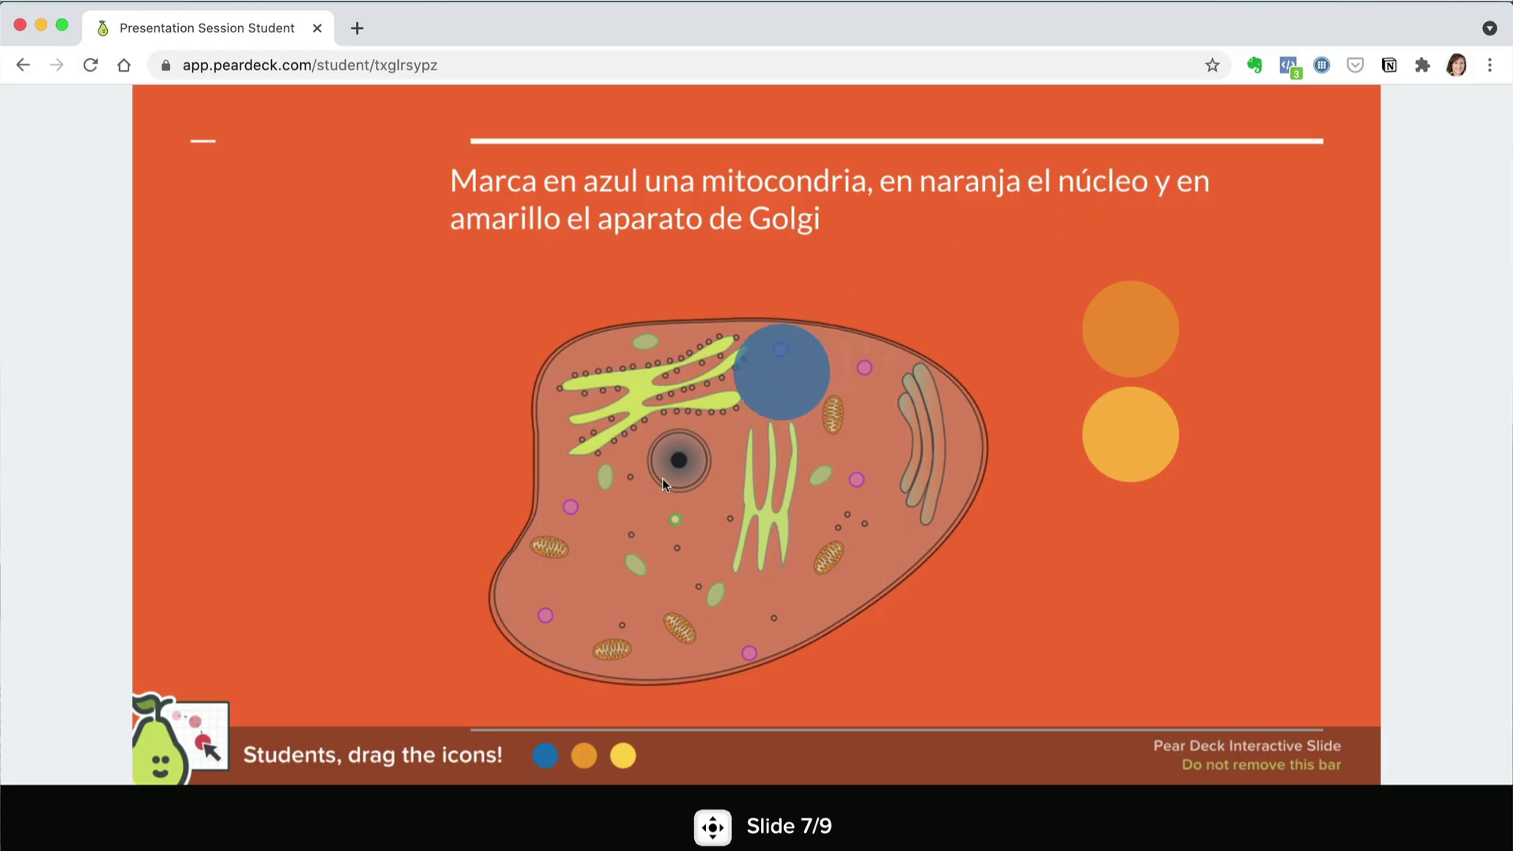
Drop the blue marker on the cell's lower-left edge and answer Procariota
left_click_drag(1144, 243, 503, 619)
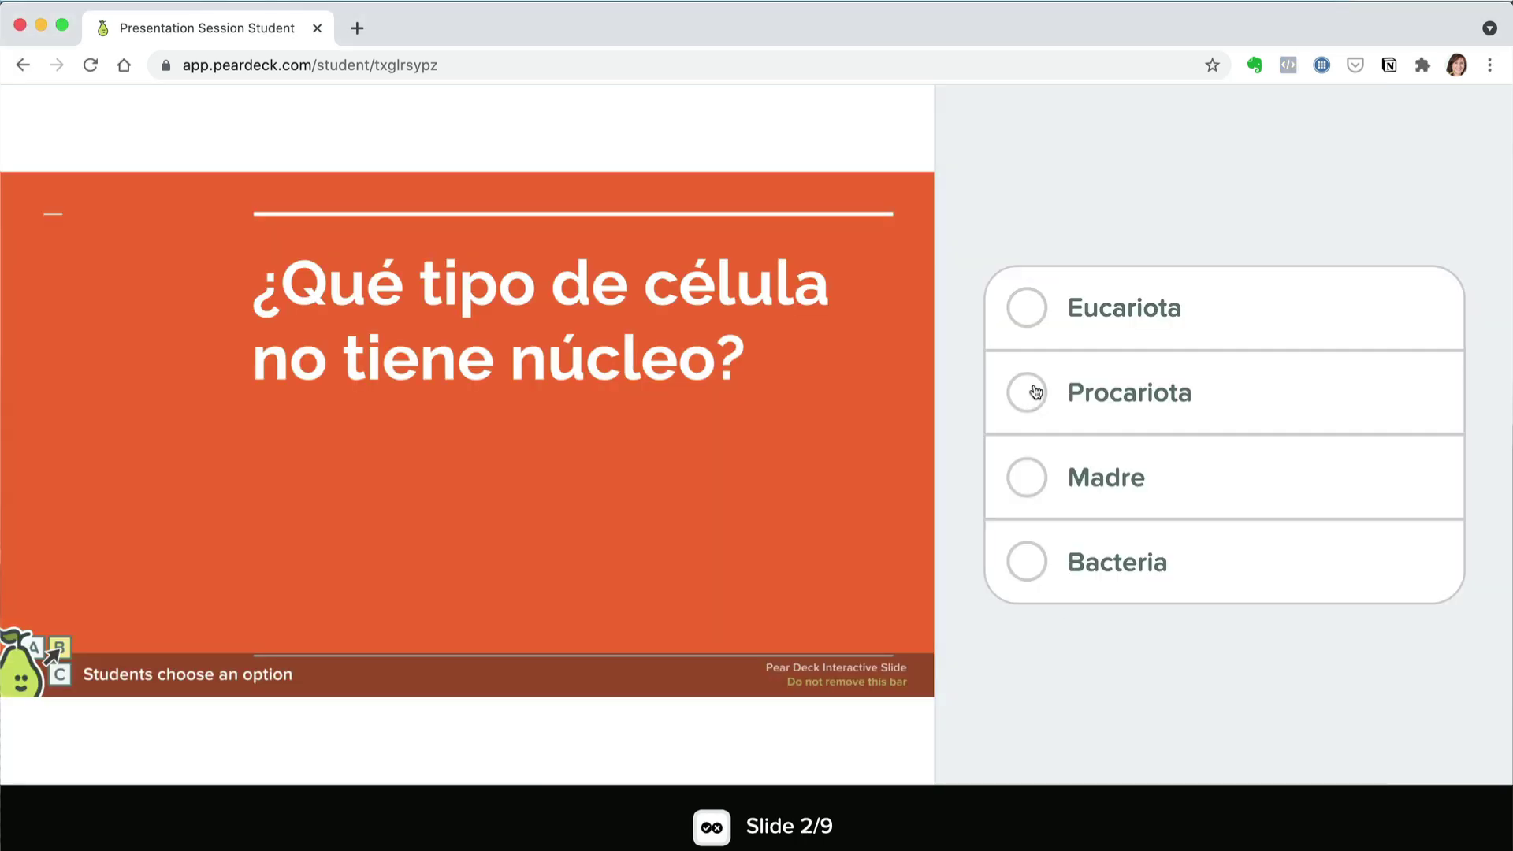
left_click(1028, 398)
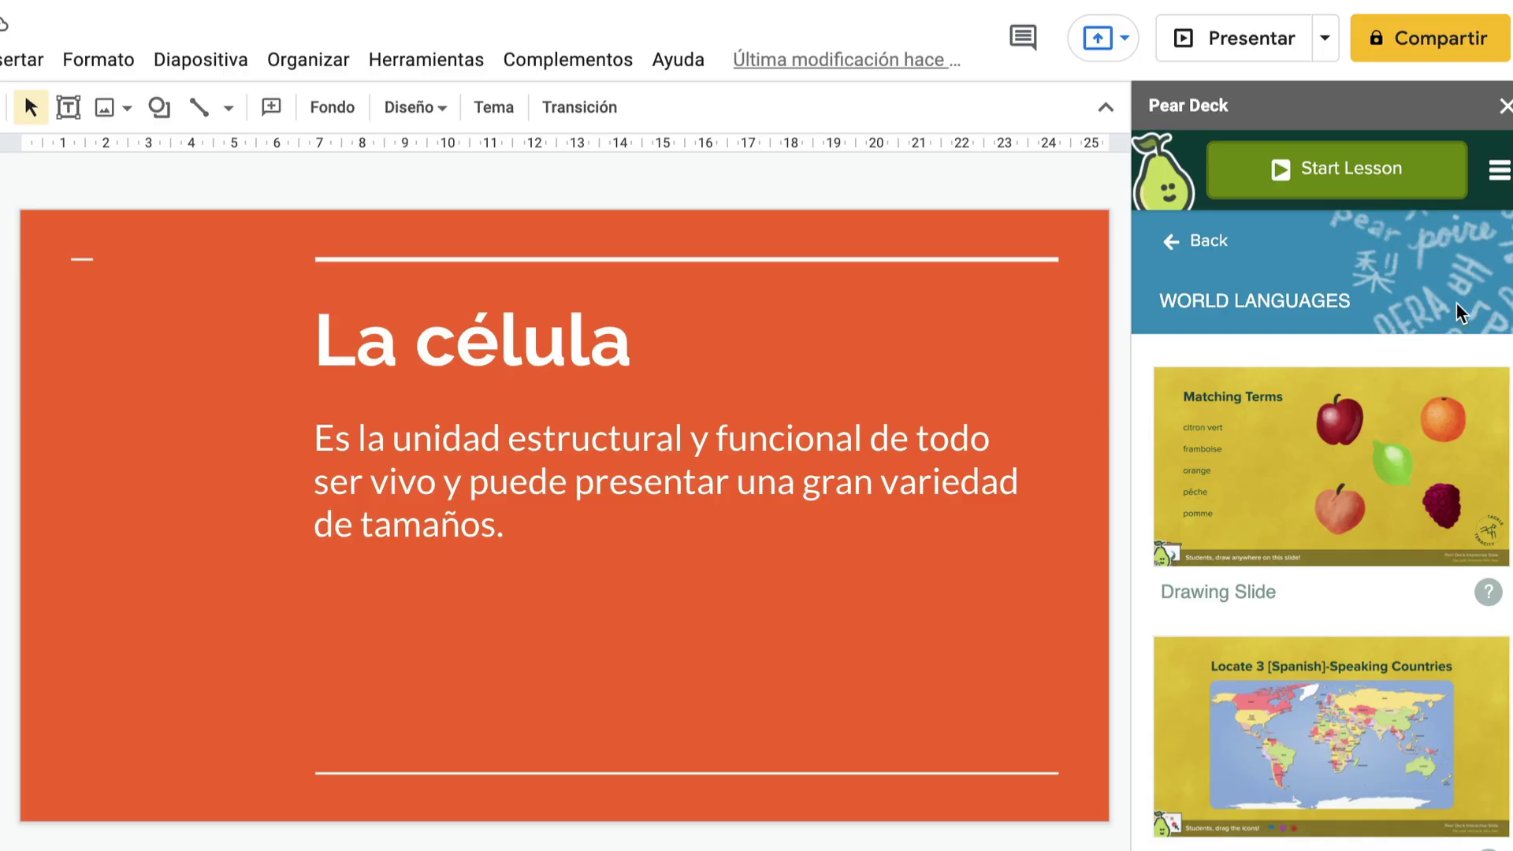
scroll(1383, 438, "down", 3)
scroll(1383, 438, "down", 5)
scroll(1383, 441, "down", 5)
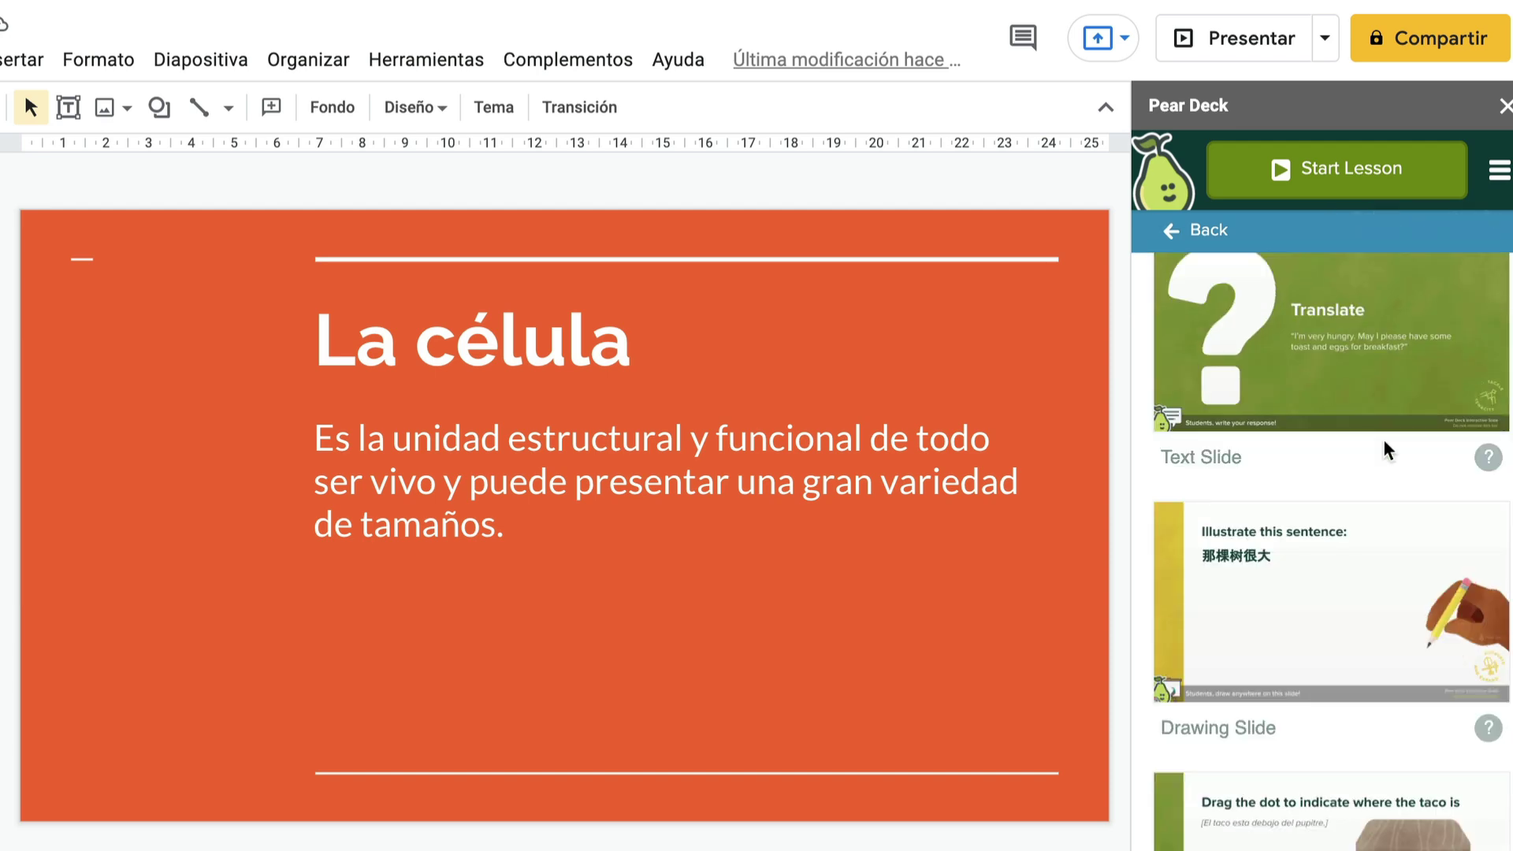
scroll(1383, 441, "down", 5)
scroll(1383, 441, "down", 2)
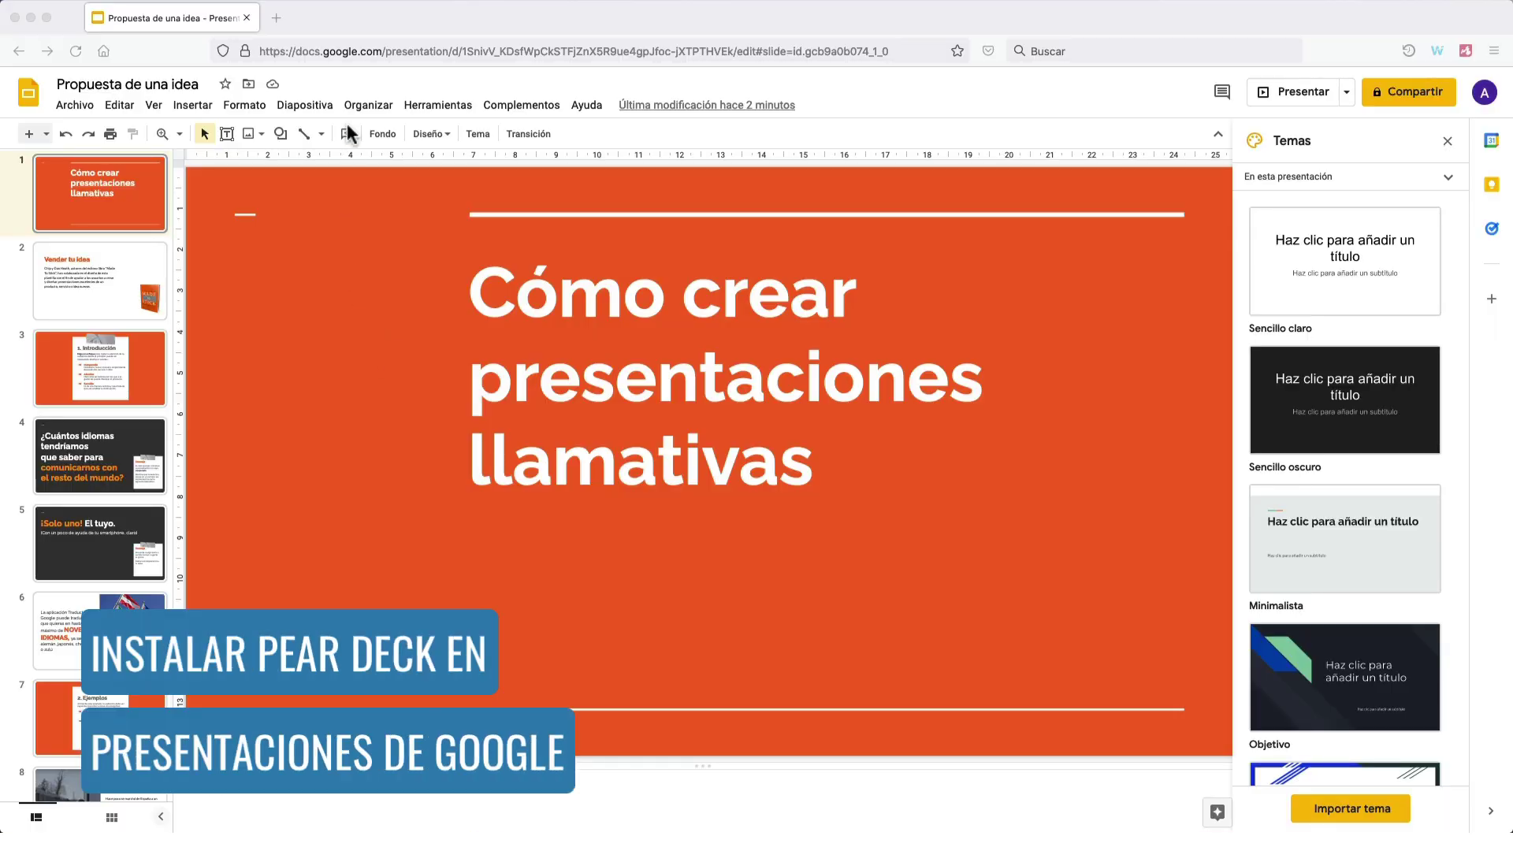
Find Pear Deck for Google Slides in the Workspace Marketplace and show its details
left_click(387, 51)
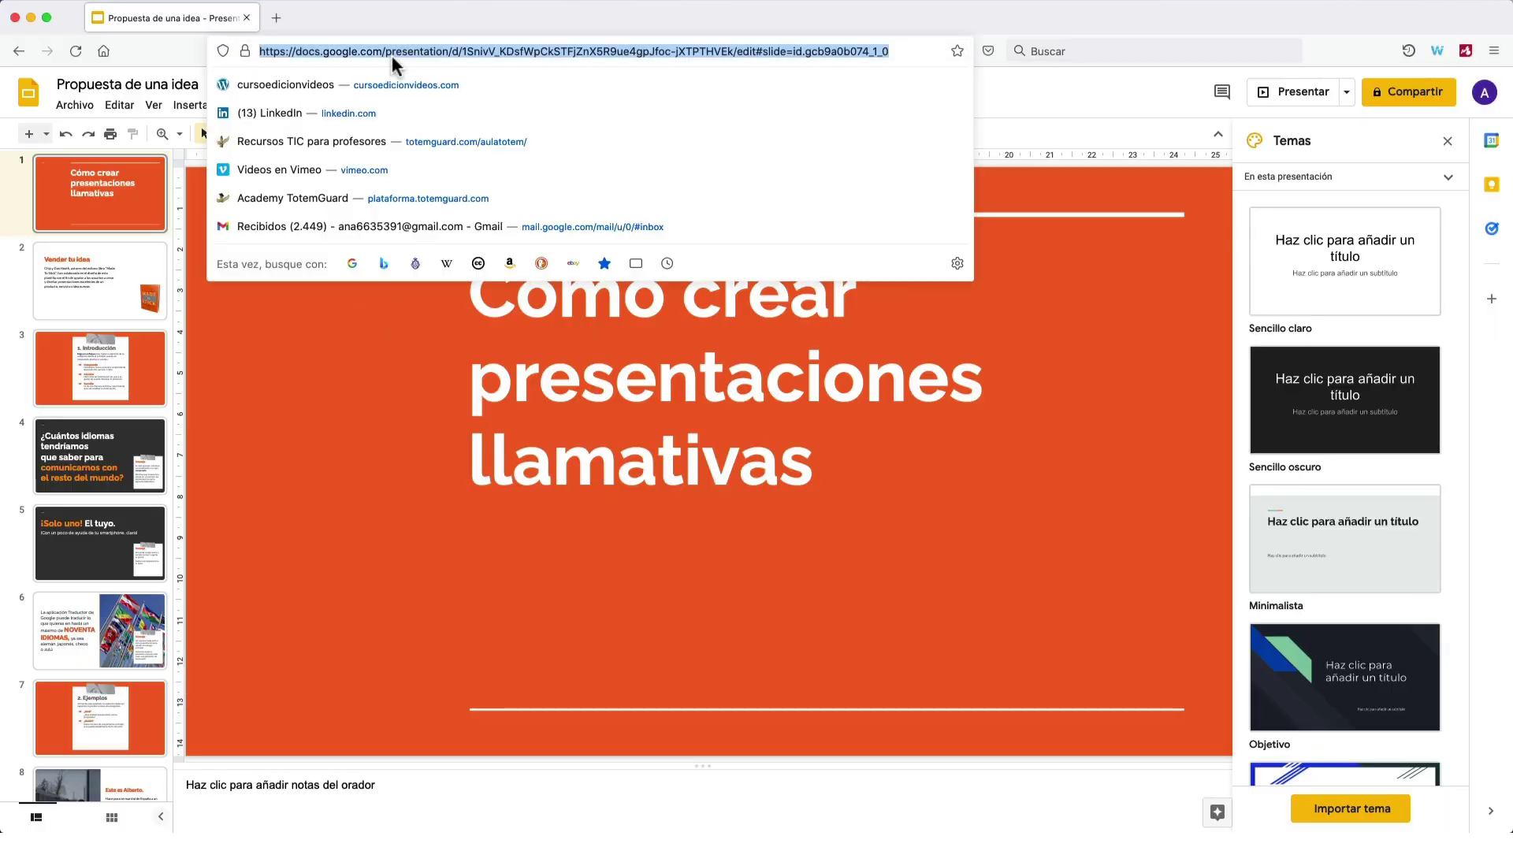
left_click(329, 375)
left_click(550, 109)
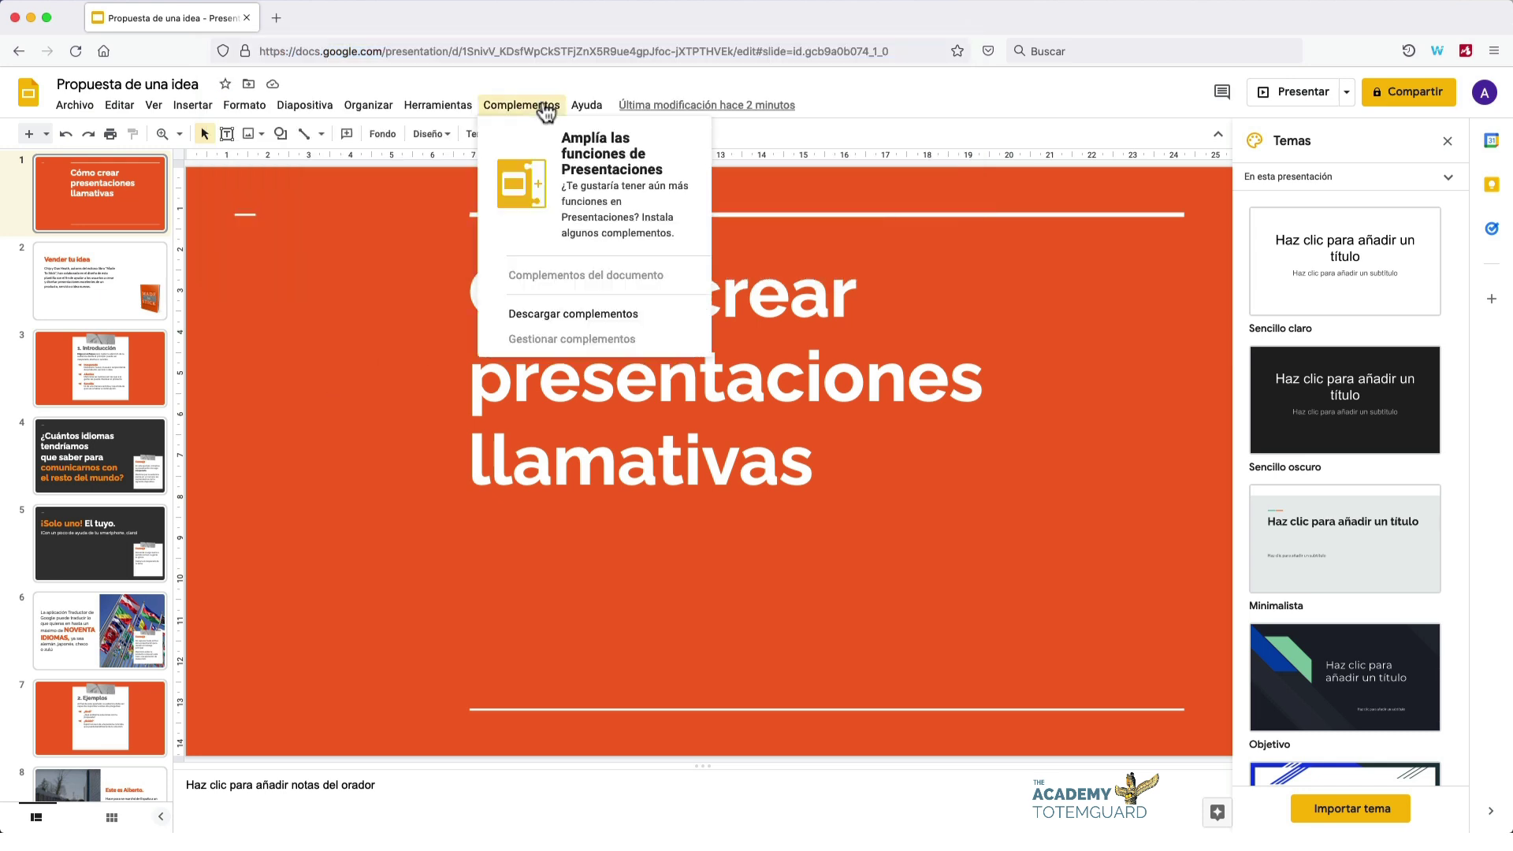
left_click(552, 315)
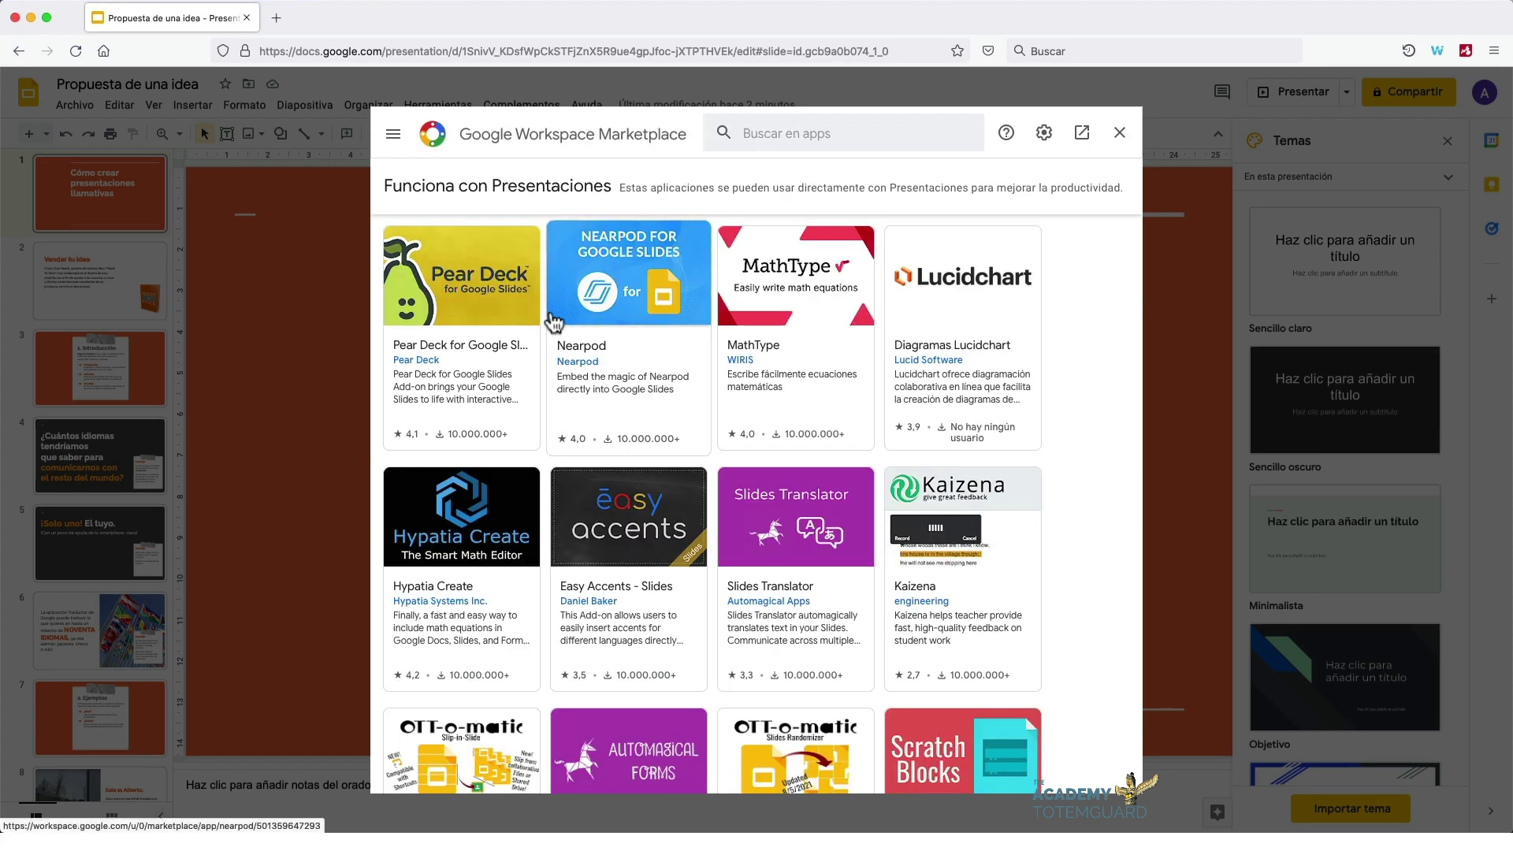
left_click(763, 134)
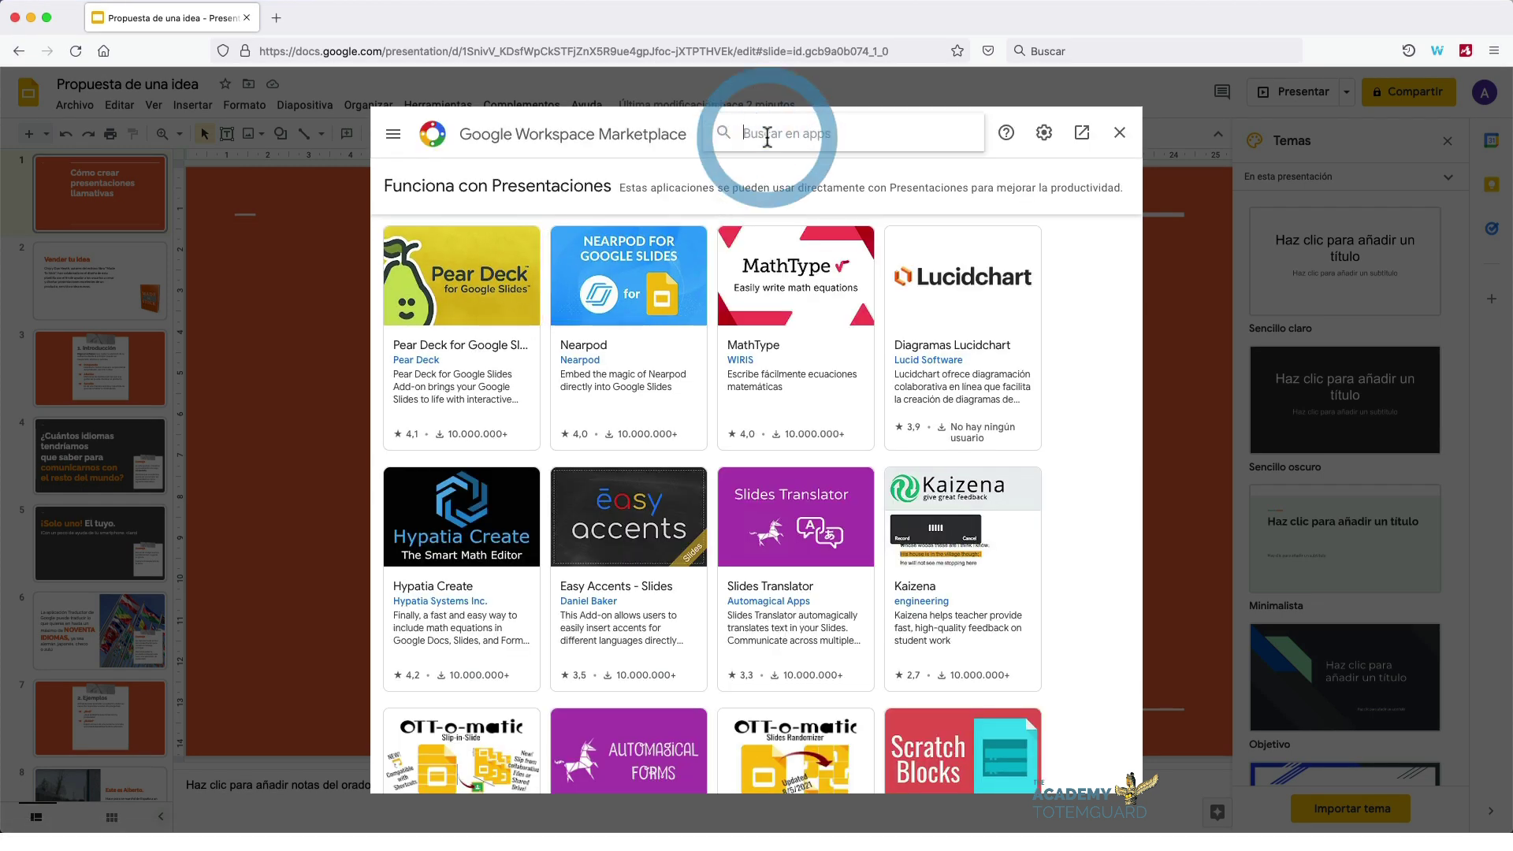
type("Pear")
left_click(773, 171)
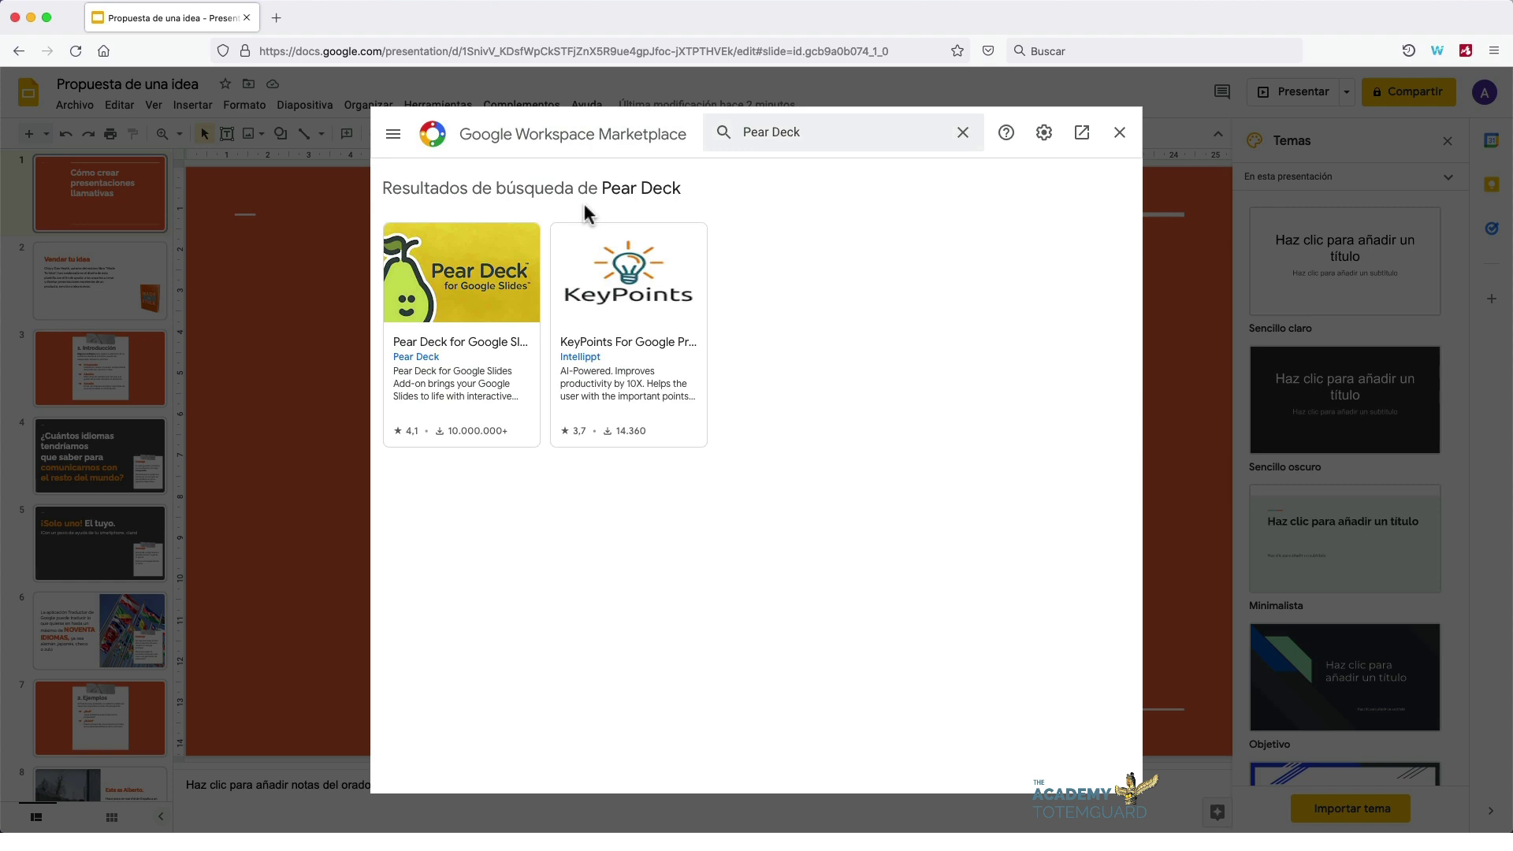
left_click(482, 274)
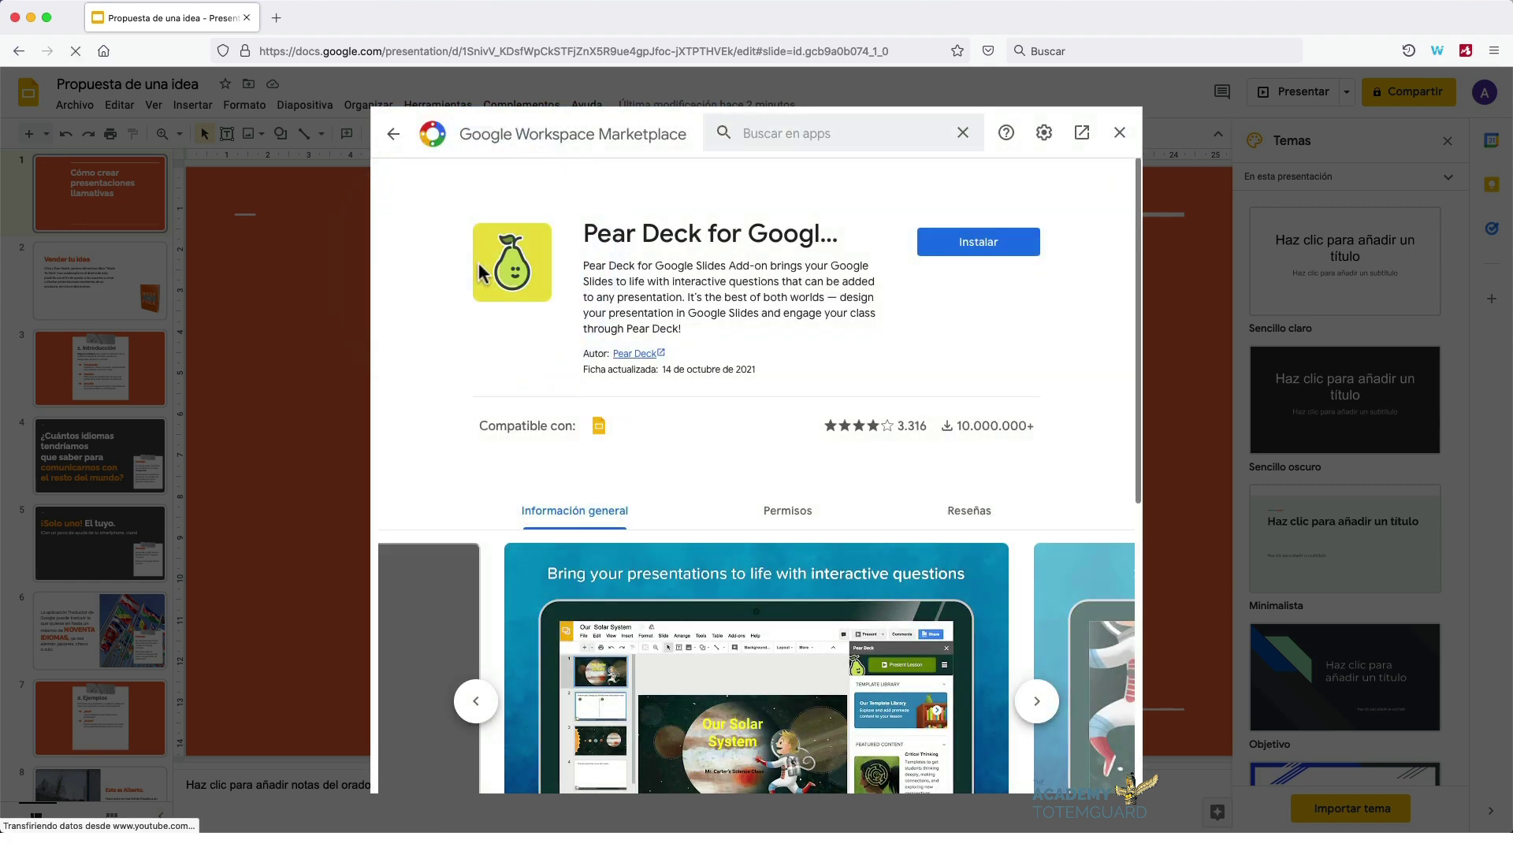
Install Pear Deck, choosing the Google account and allowing its access
left_click(965, 244)
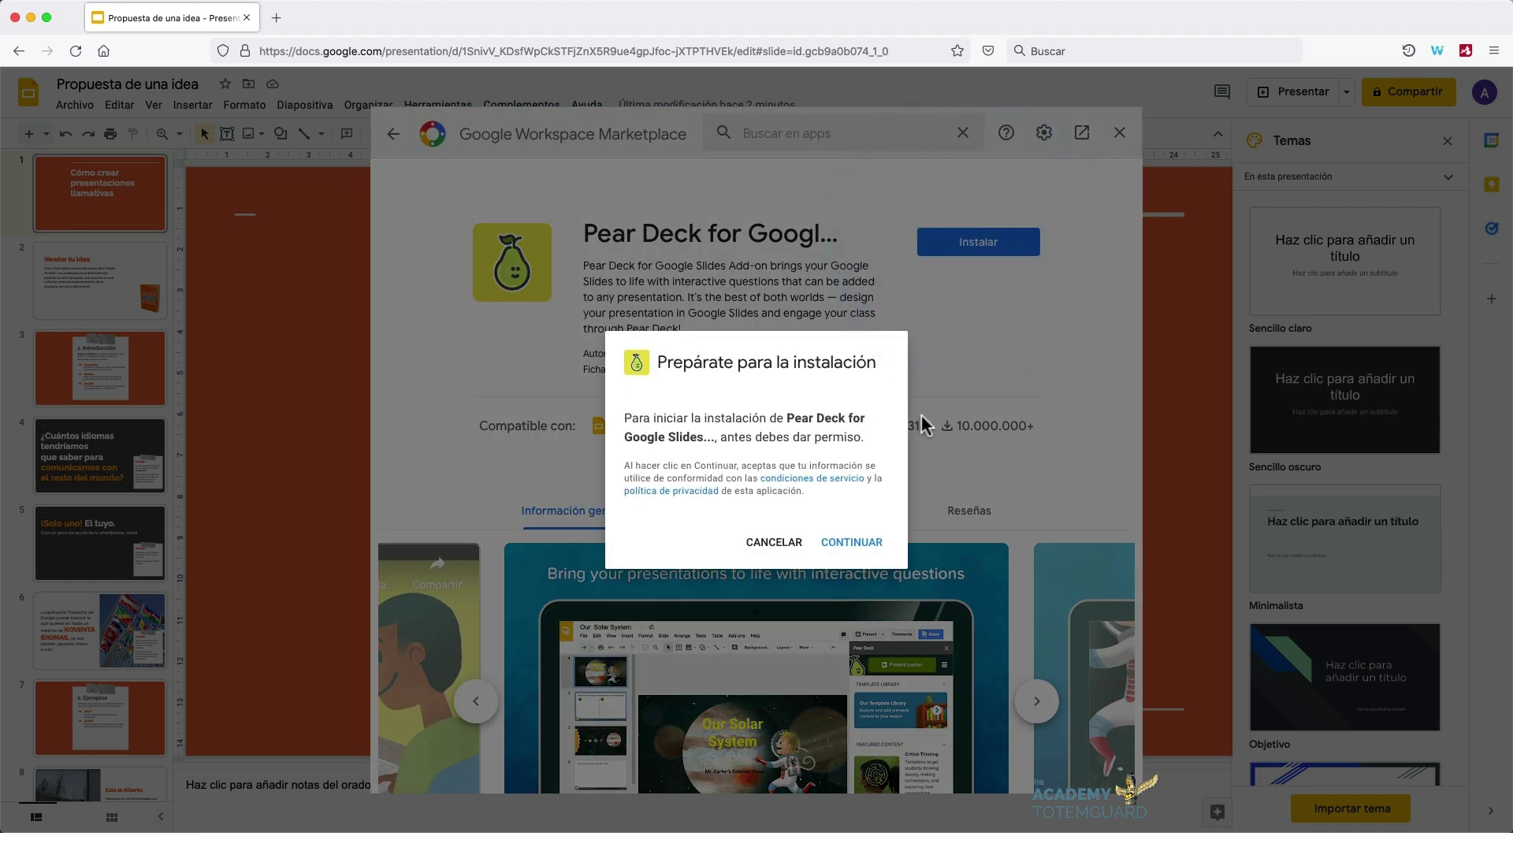
left_click(849, 543)
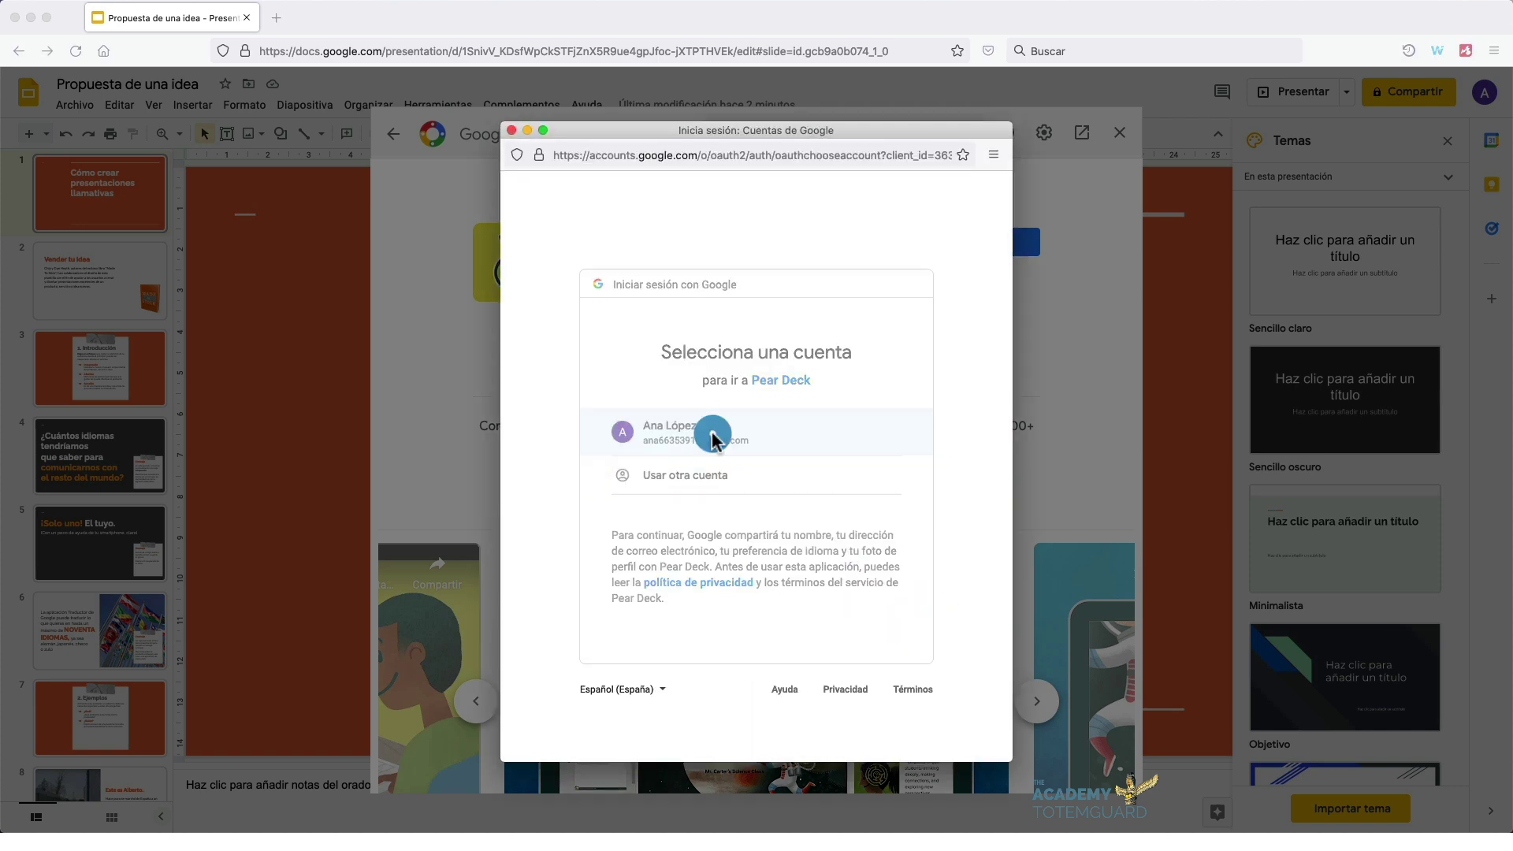
left_click(713, 438)
scroll(779, 584, "down", 3)
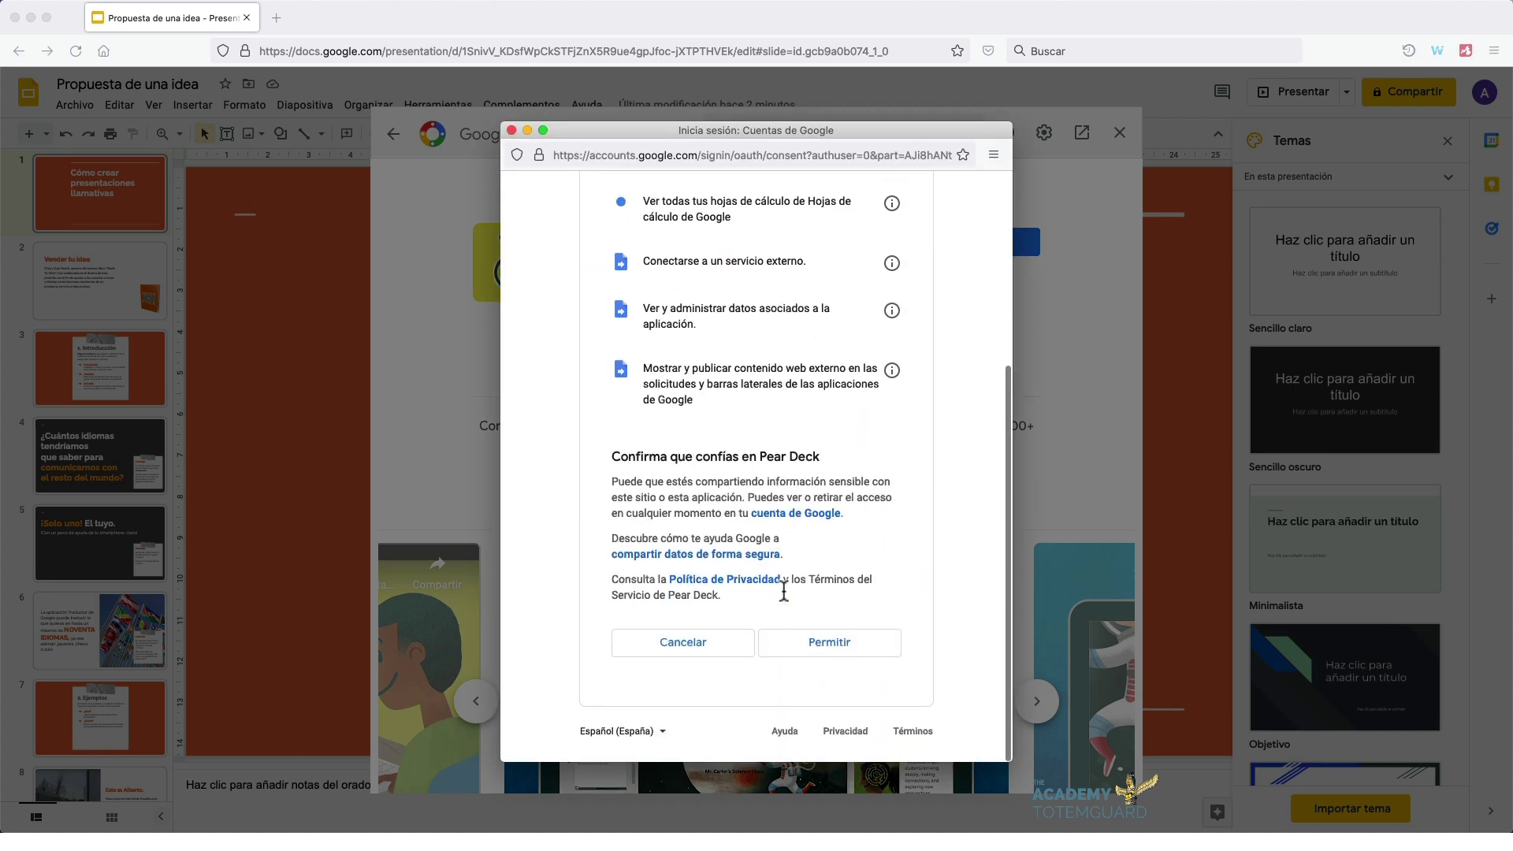
left_click(829, 648)
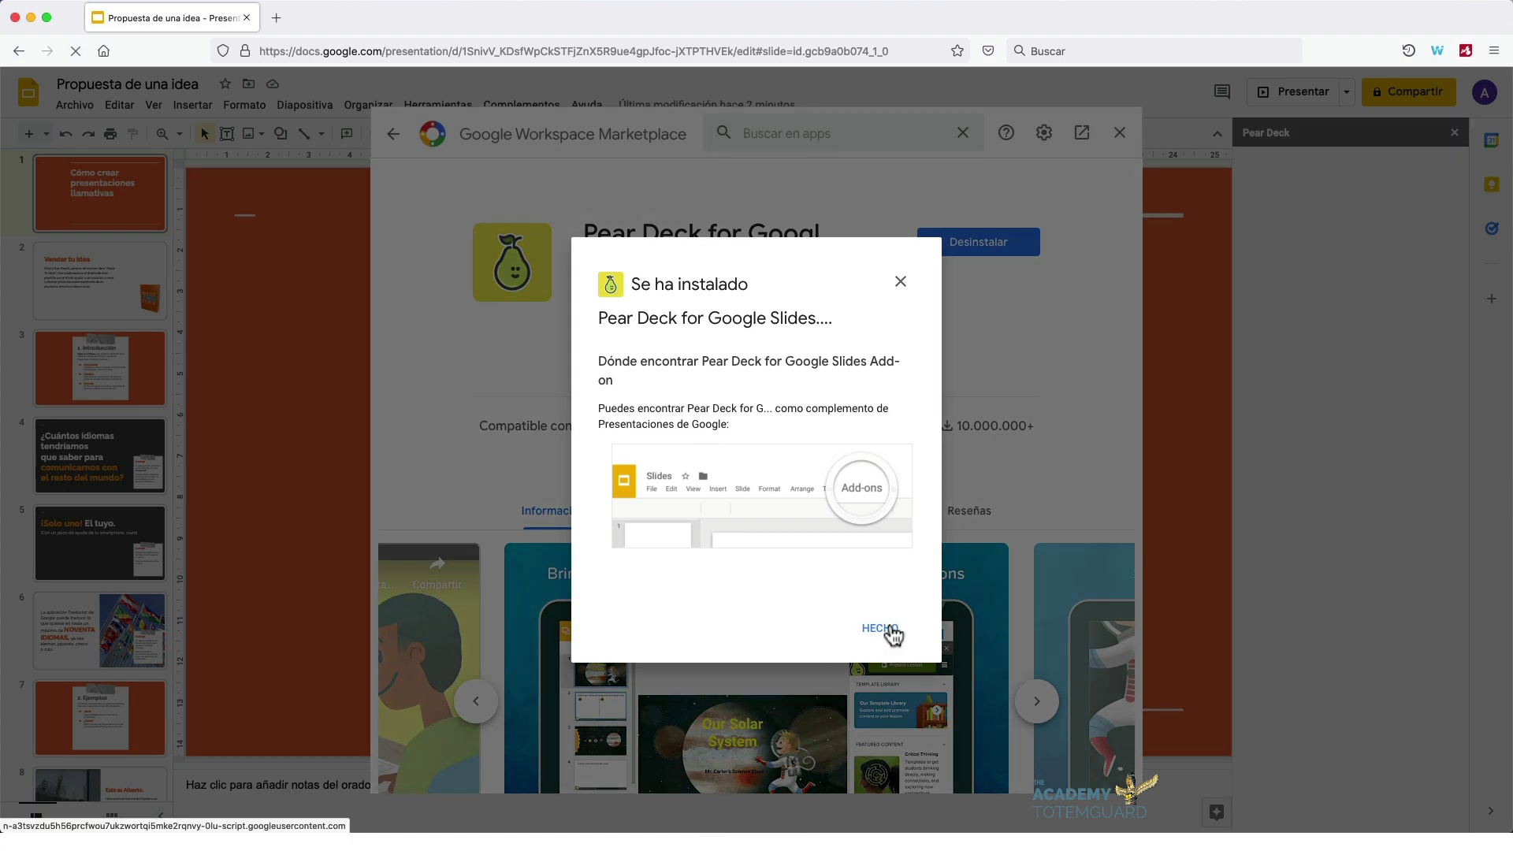
left_click(891, 630)
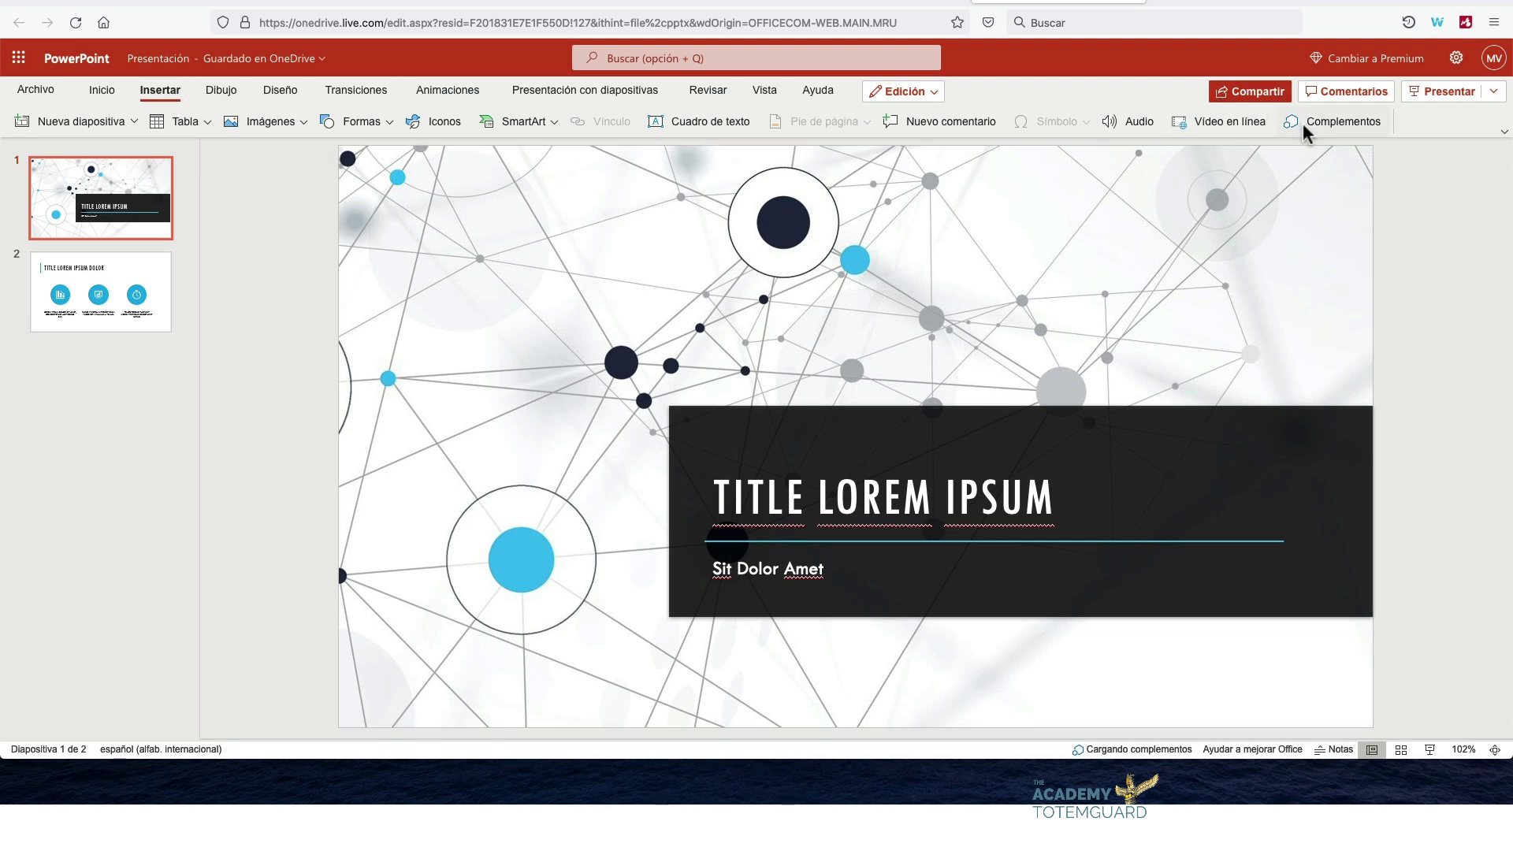
Add the Pear Deck Add-in from the Office store, accepting cookies and license terms
left_click(1304, 126)
left_click(770, 350)
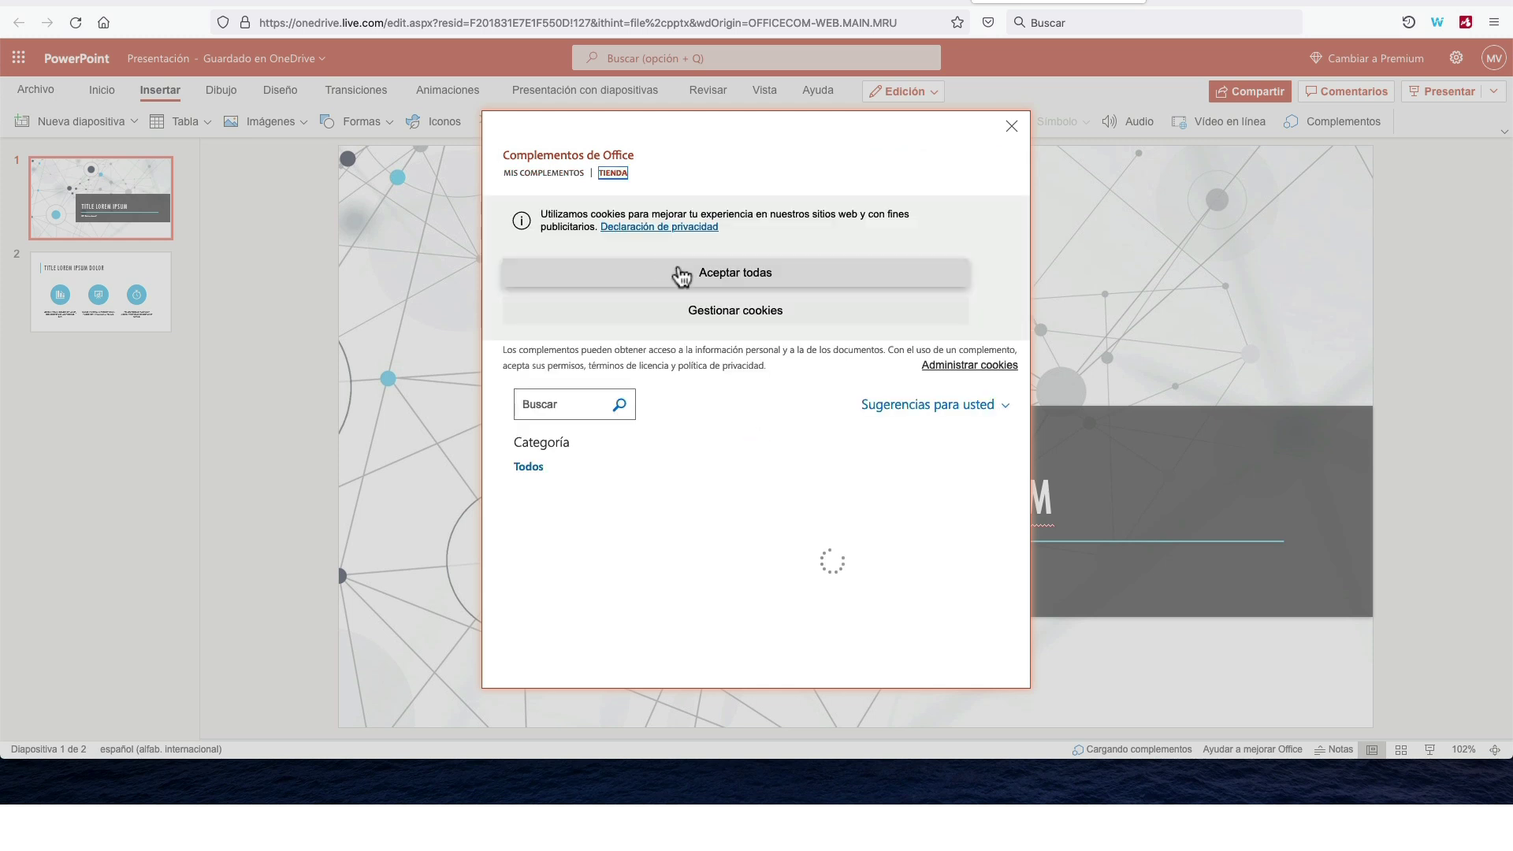
left_click(682, 276)
type("Pear deck")
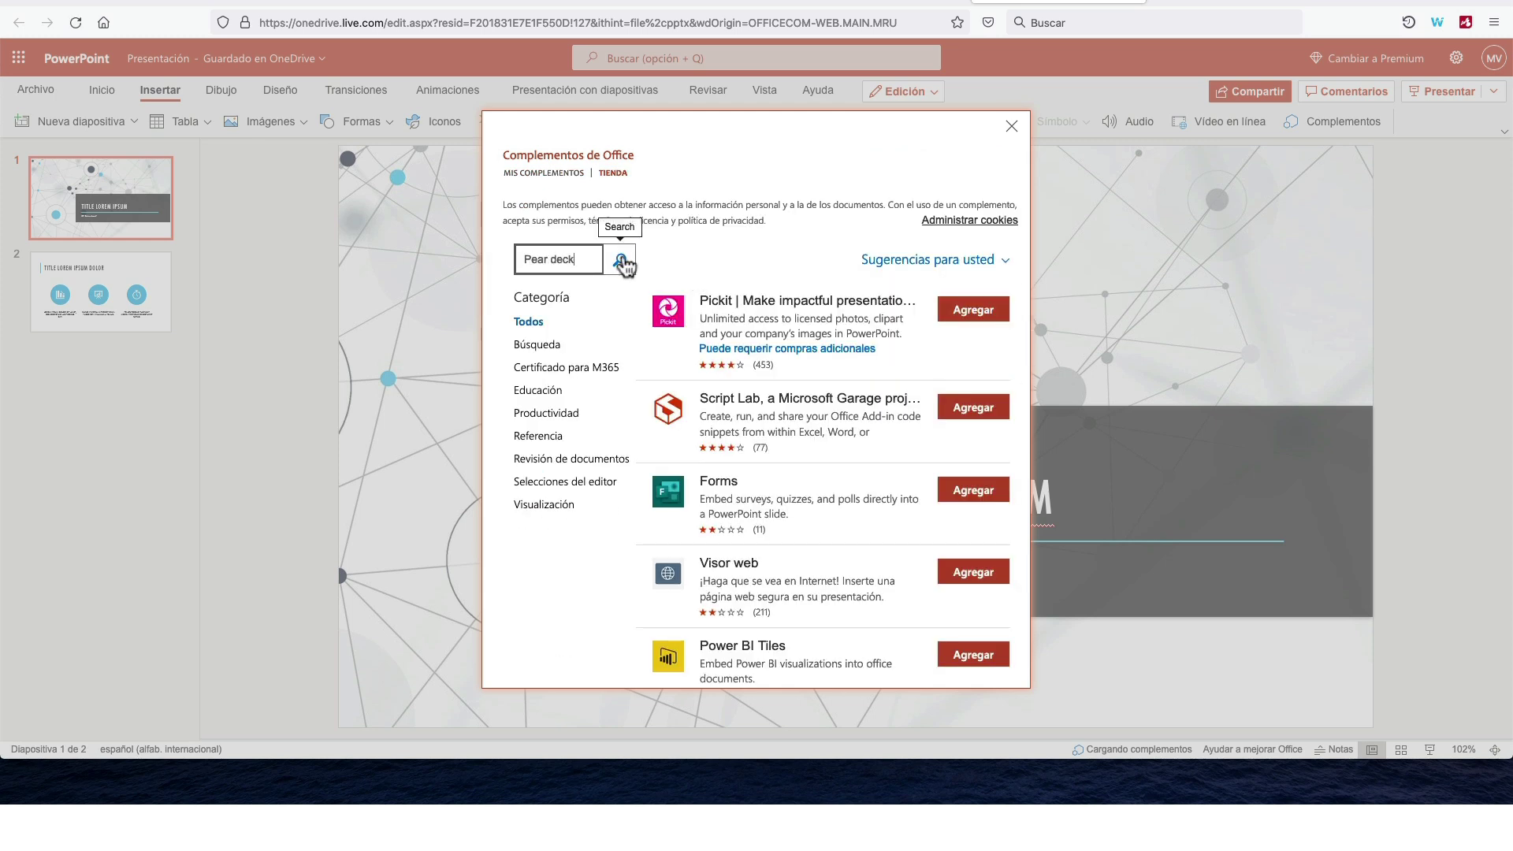
left_click(623, 263)
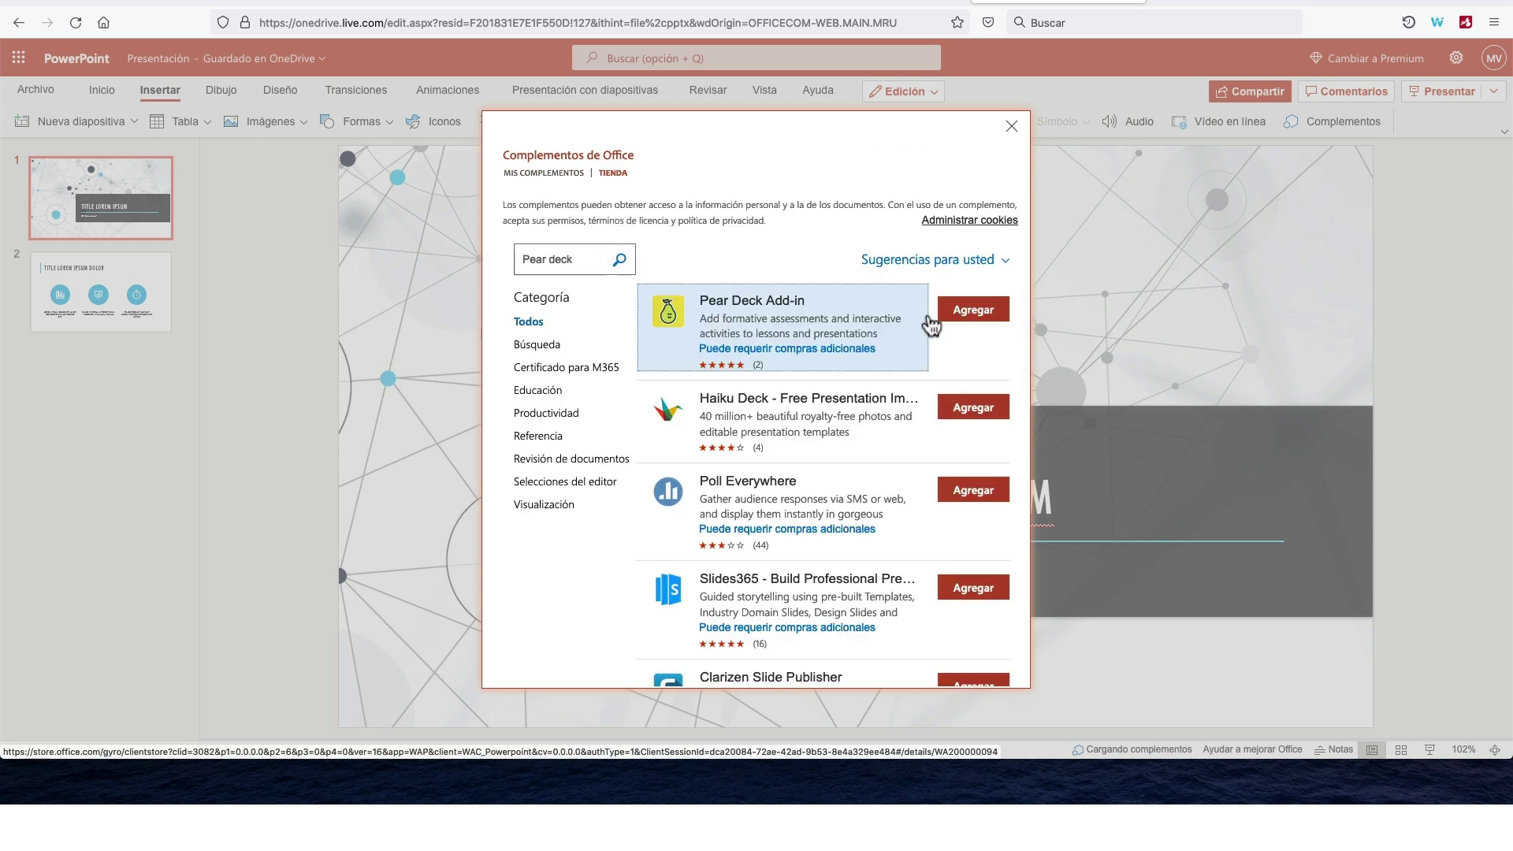
left_click(955, 317)
left_click(891, 408)
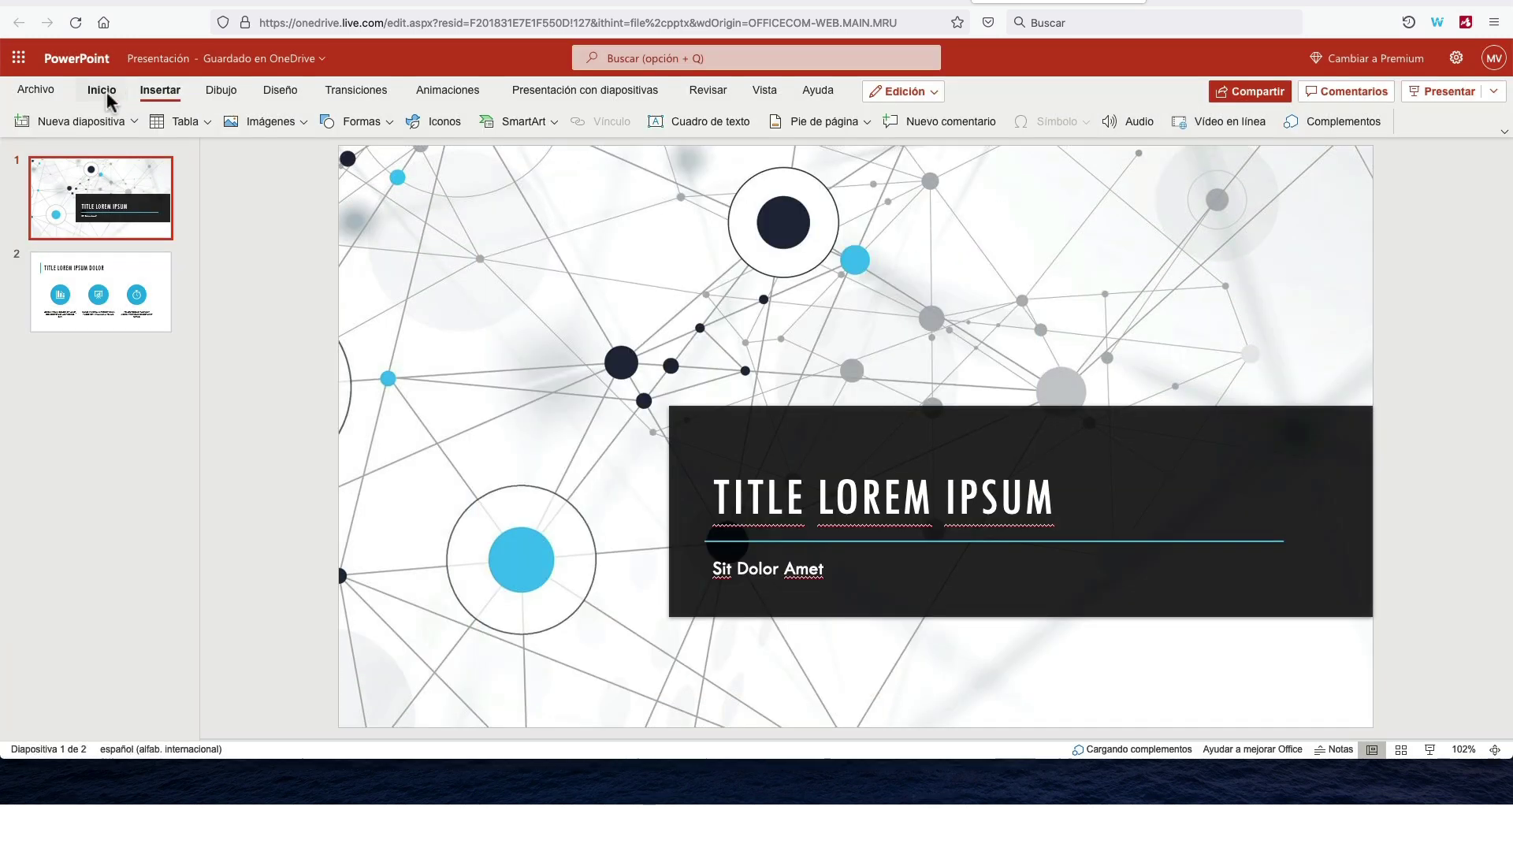
Launch the Pear Deck pane from the Home tab's extra commands
left_click(102, 90)
left_click(1451, 120)
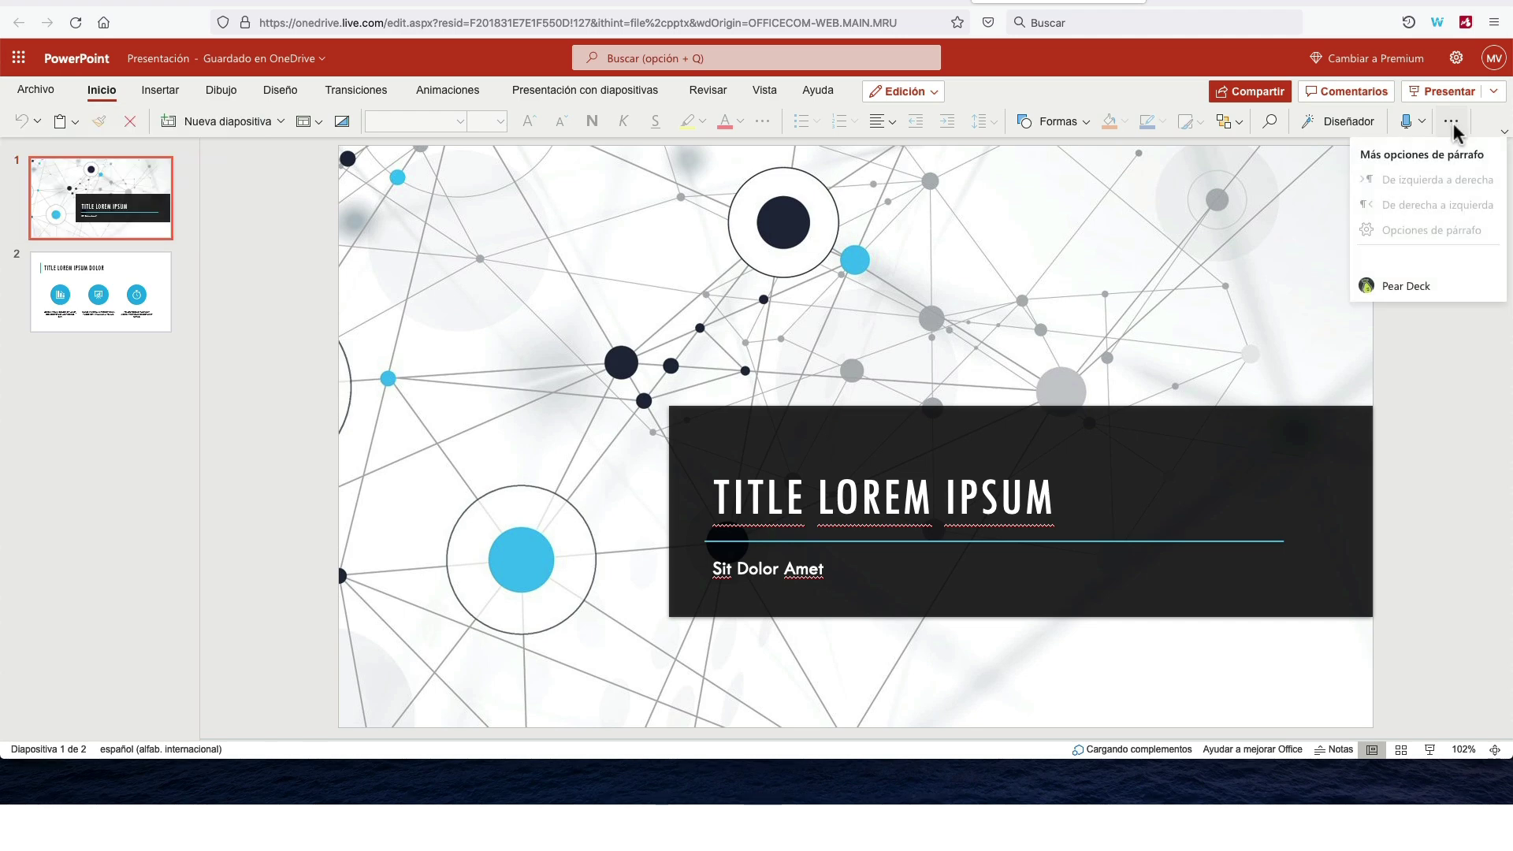
left_click(1383, 287)
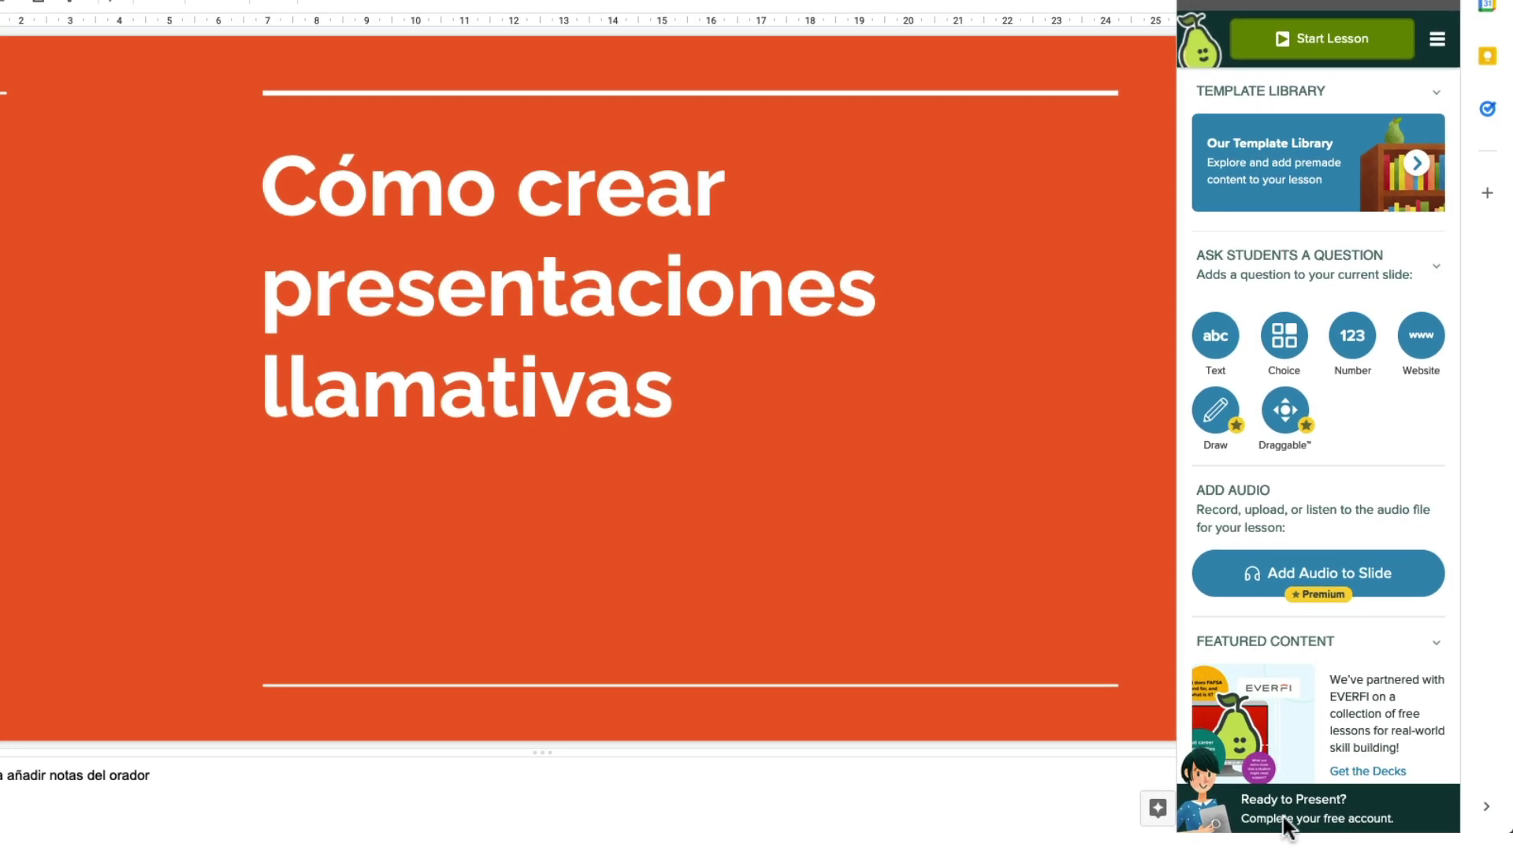
Create the free Pear Deck account with Google as a Teacher and grant permissions
left_click(1295, 820)
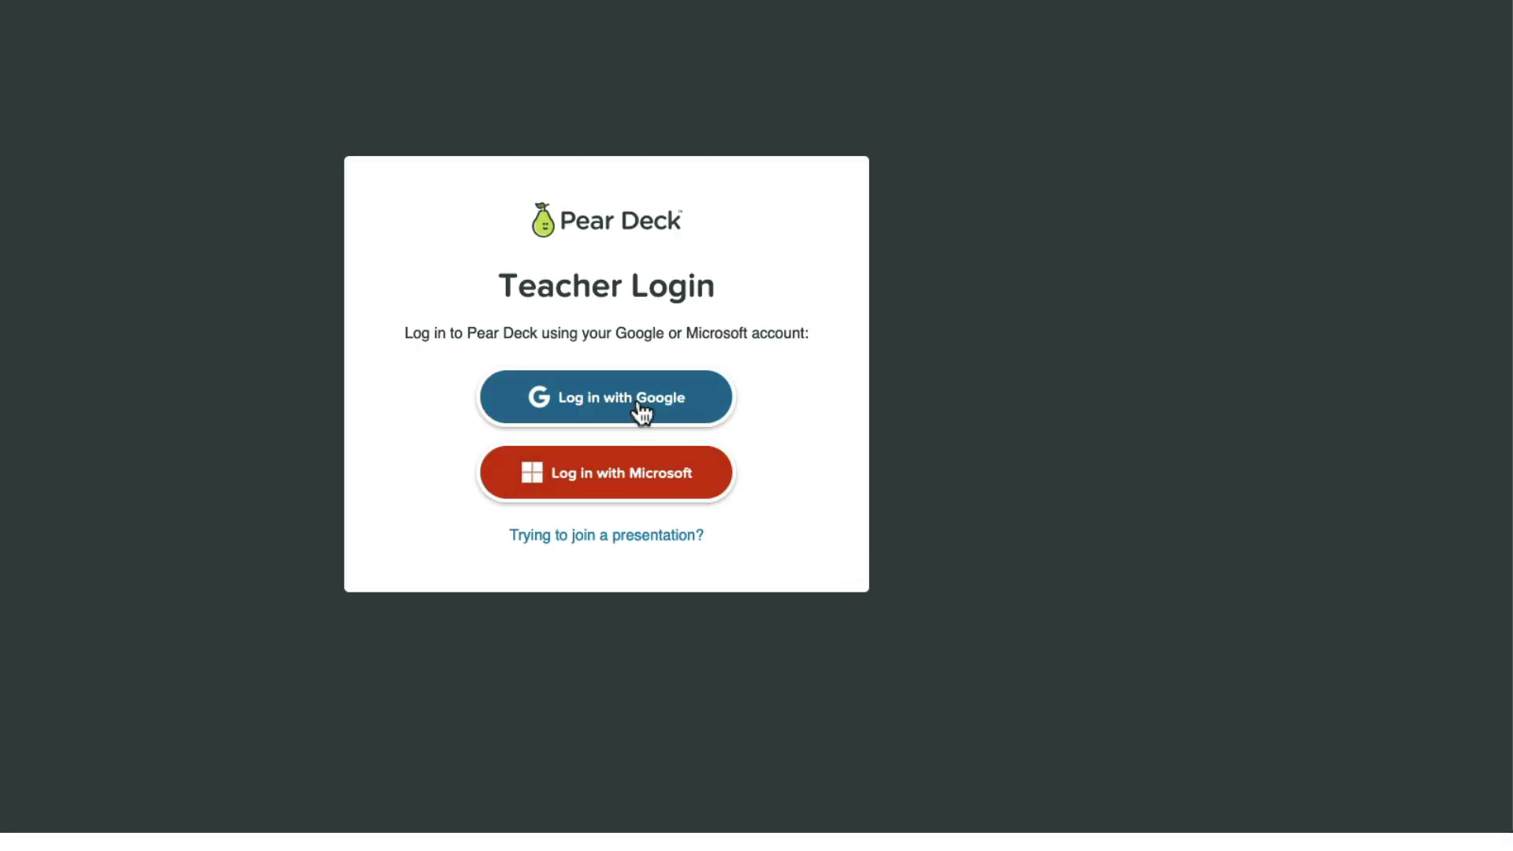
left_click(642, 413)
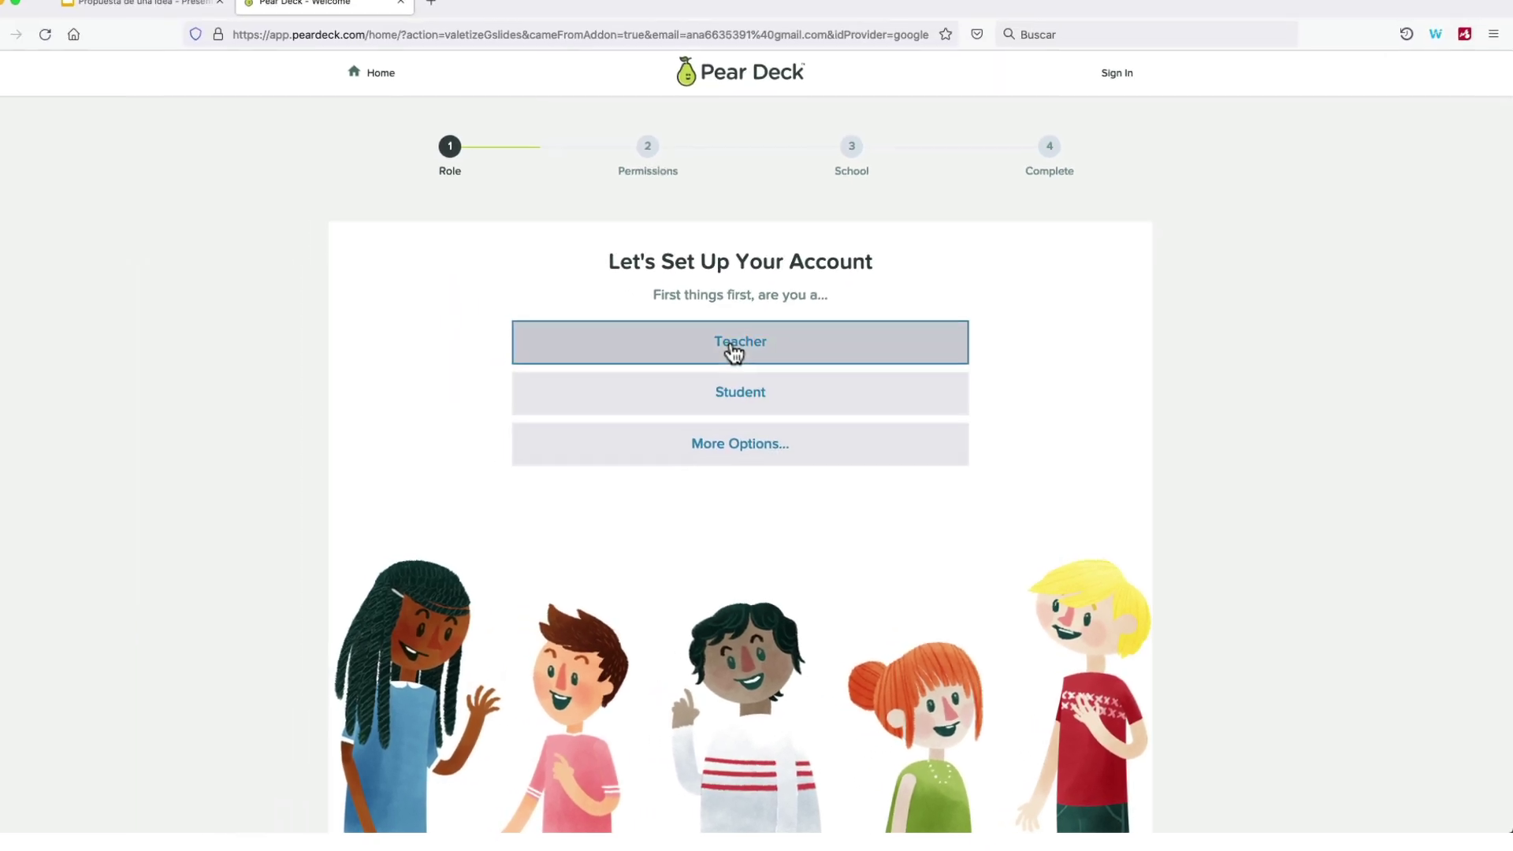
left_click(749, 361)
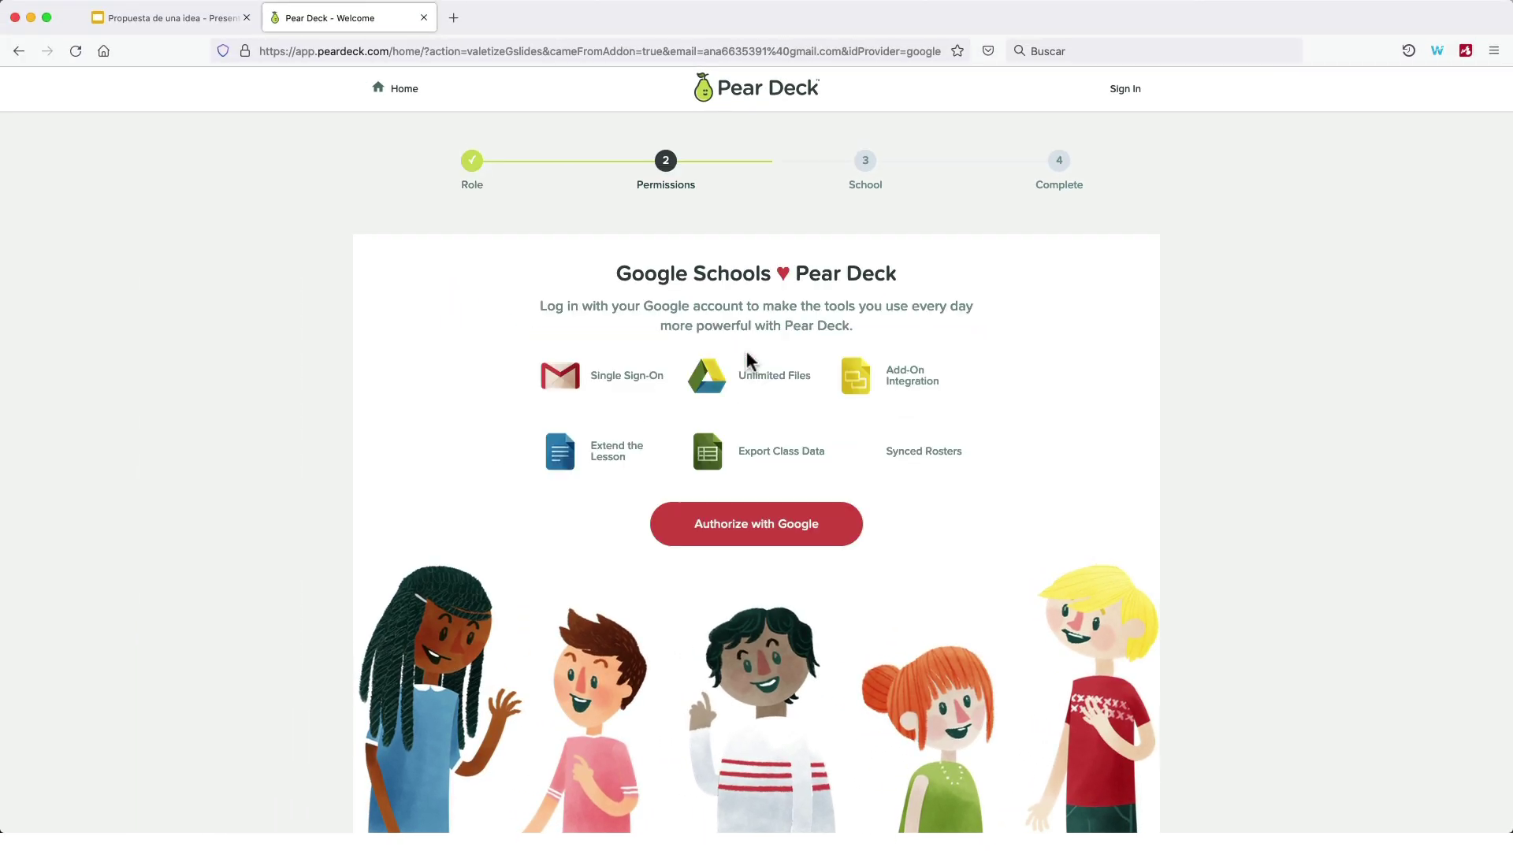
left_click(757, 528)
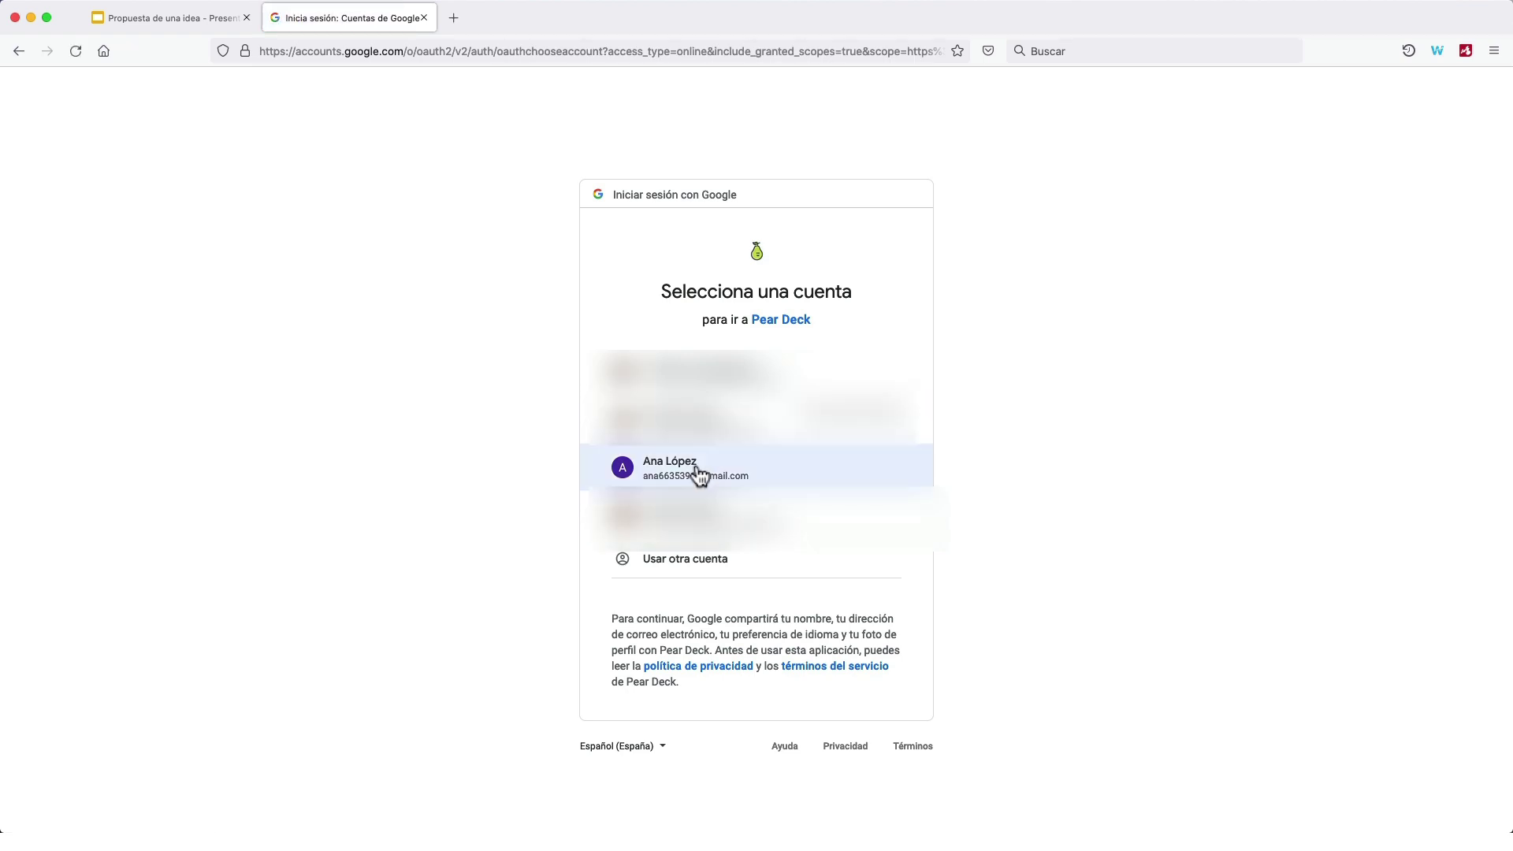
left_click(699, 473)
left_click(818, 747)
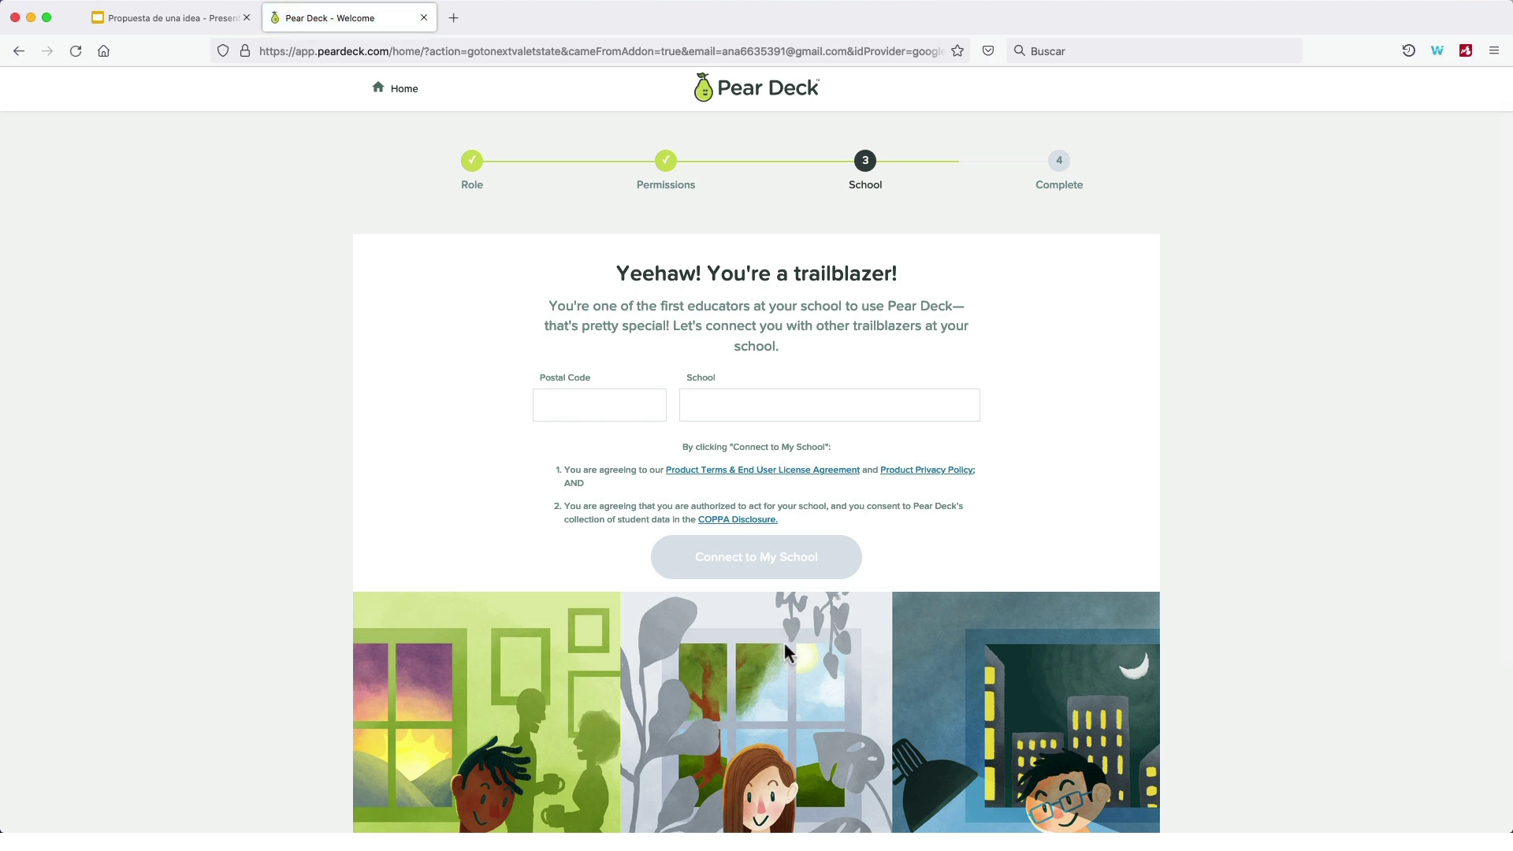
Connect the account to the school by postal code and name, then return to Google Slides
left_click(600, 406)
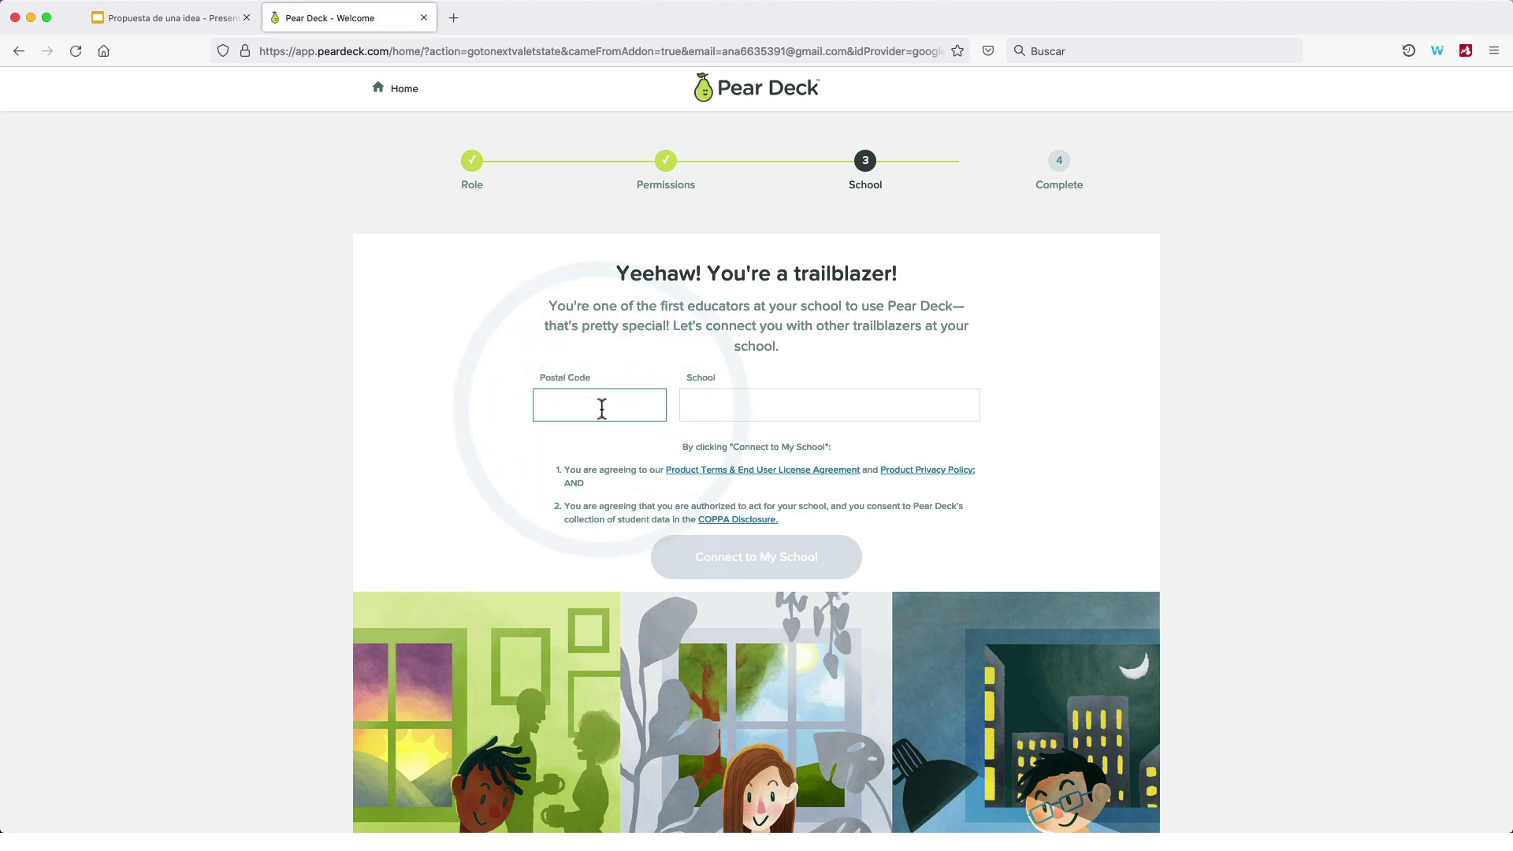
type("08017")
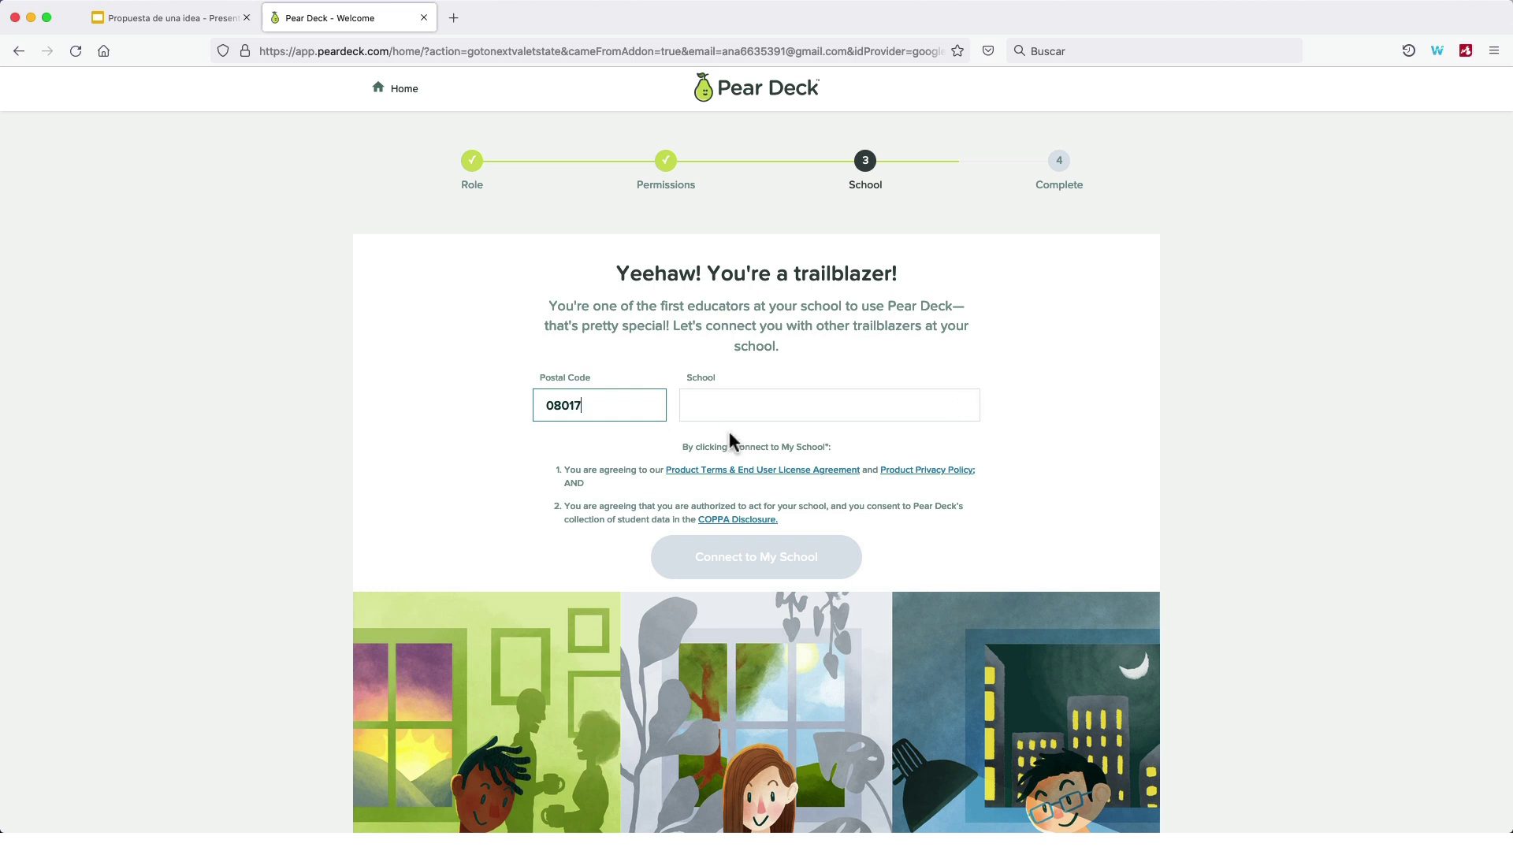
left_click(707, 400)
type("Academy TotemGuard")
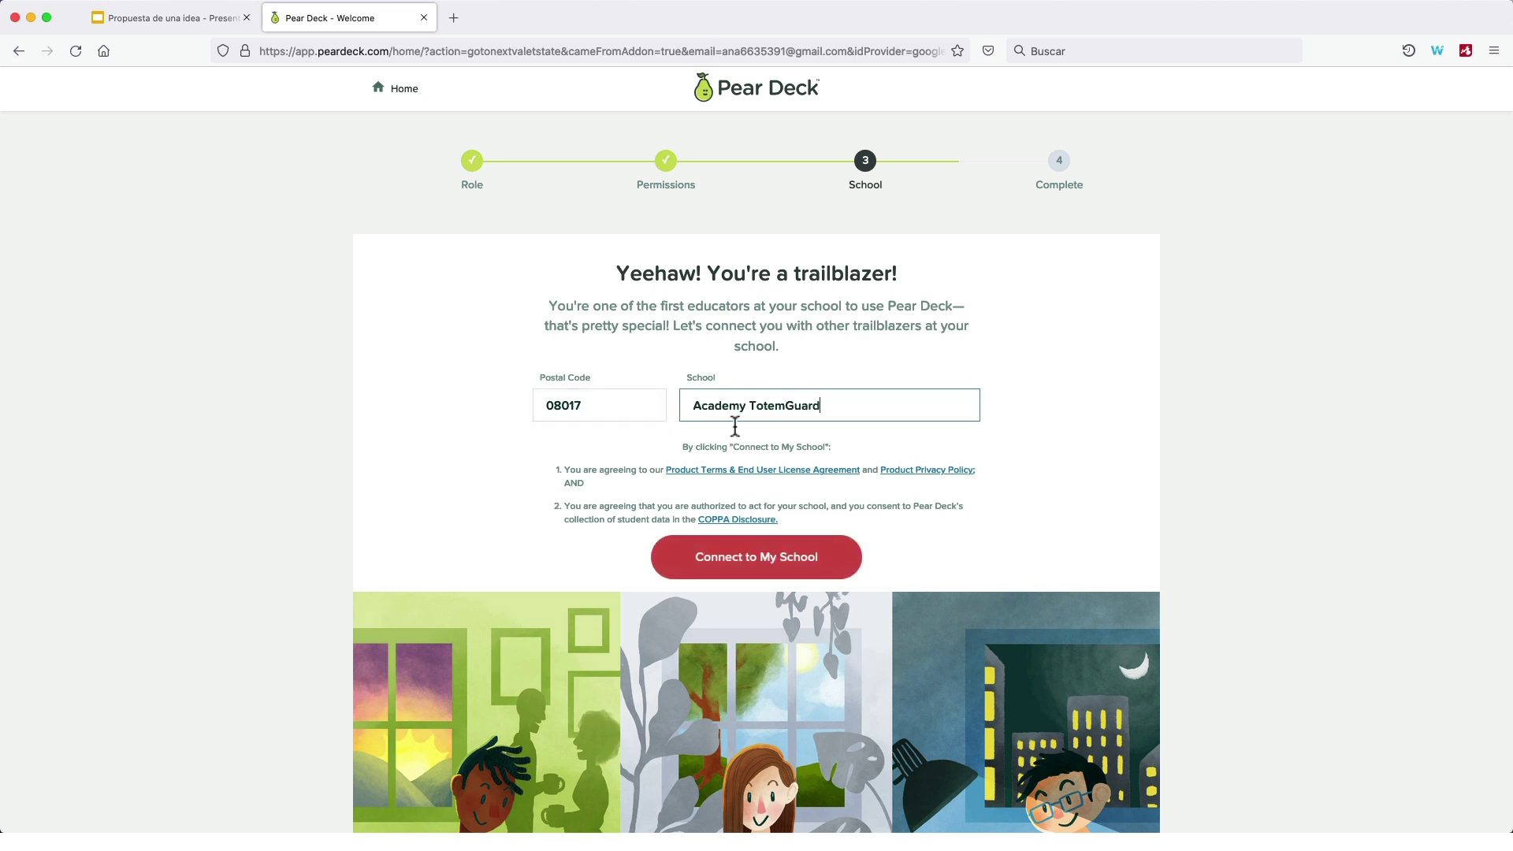
left_click(772, 558)
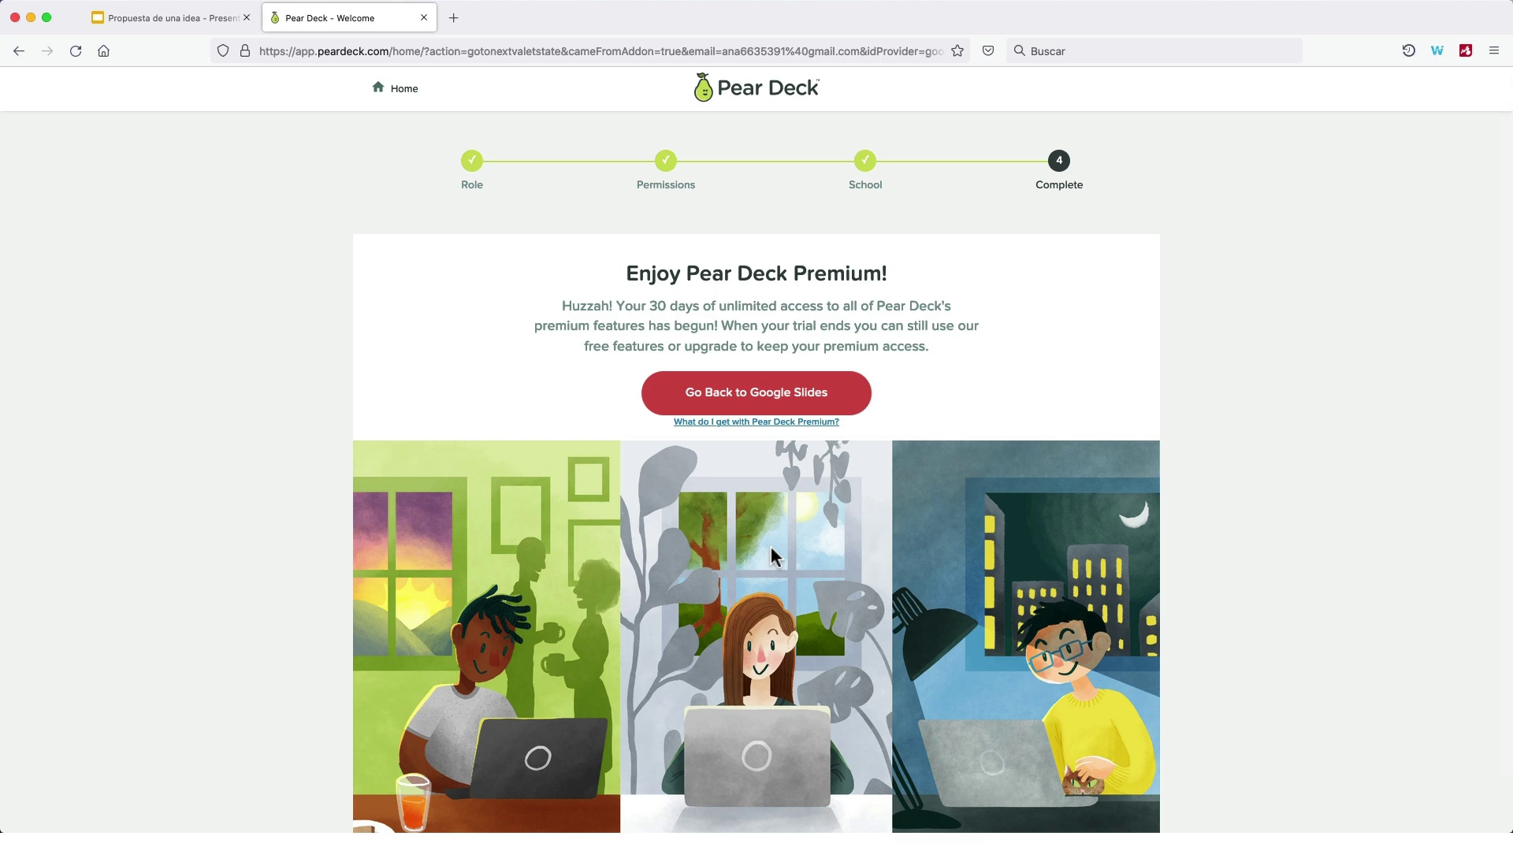
left_click(768, 392)
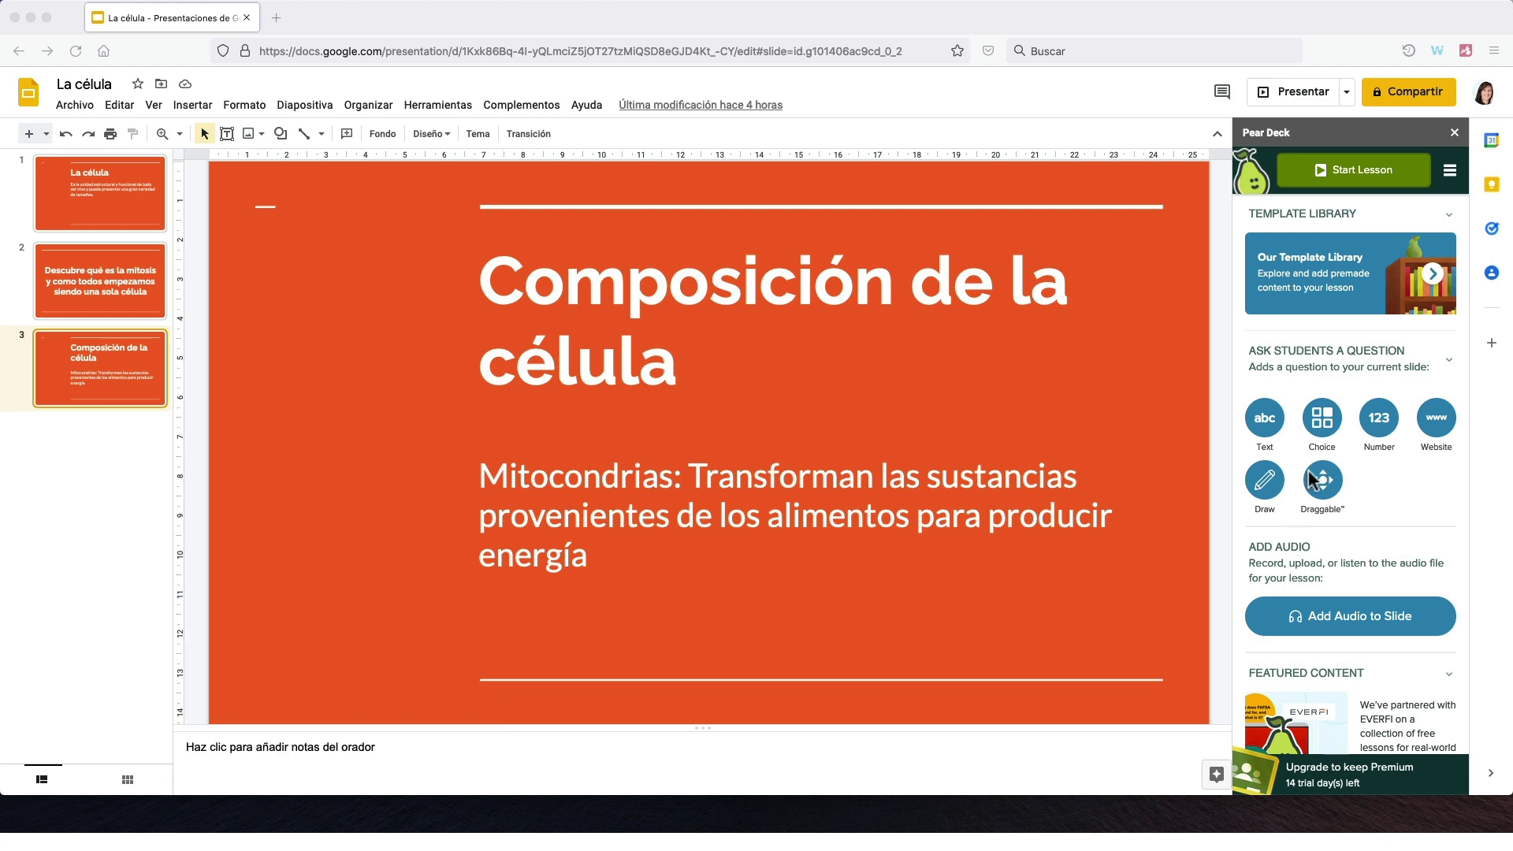
left_click(1375, 290)
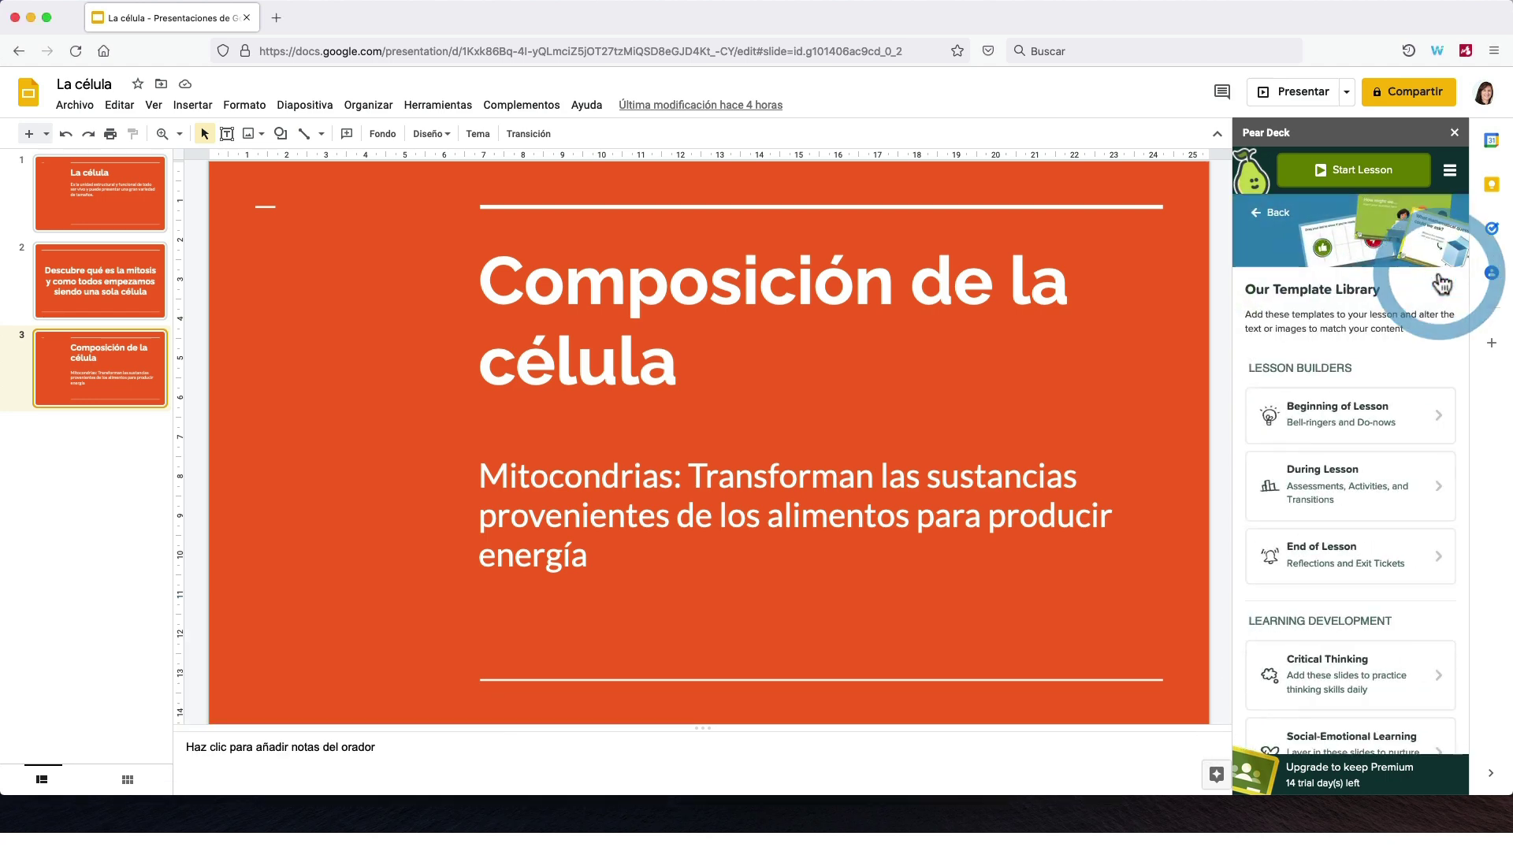
scroll(1376, 323, "down", 4)
scroll(1378, 338, "down", 4)
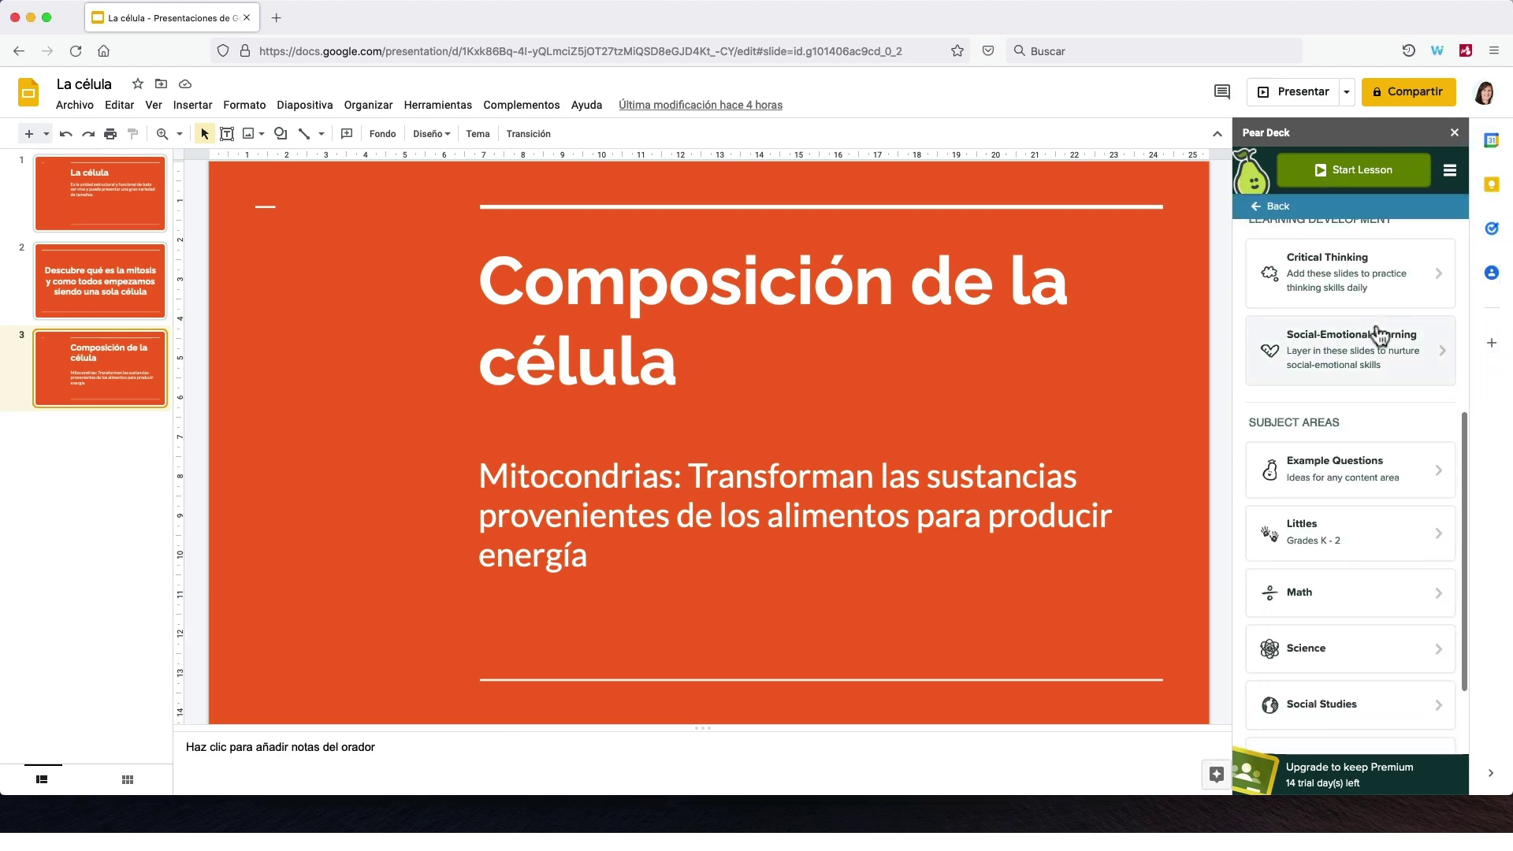
scroll(1379, 337, "up", 10)
left_click(1274, 218)
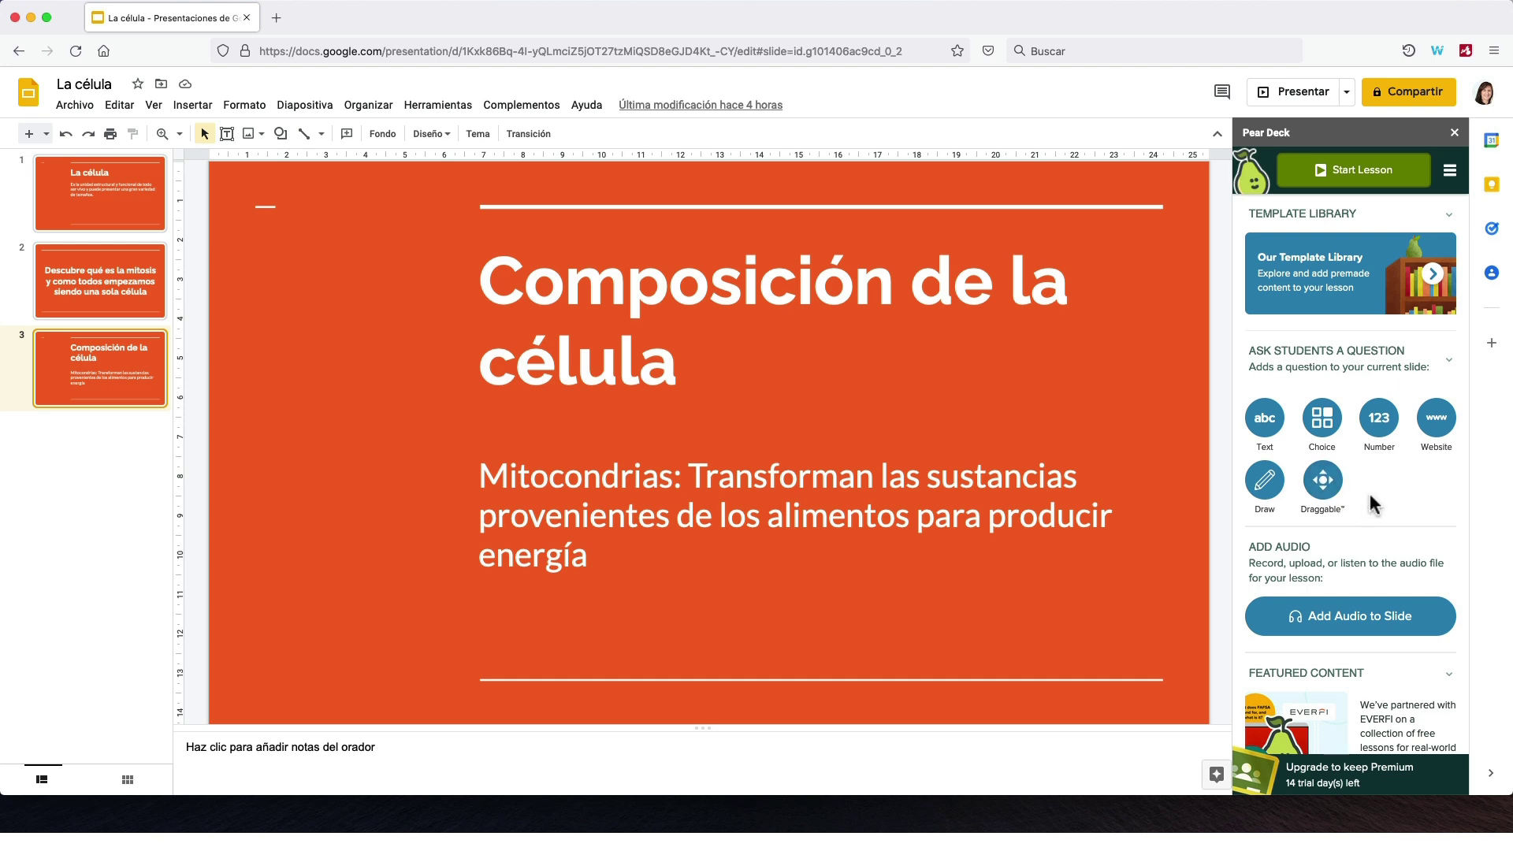
scroll(1371, 501, "down", 5)
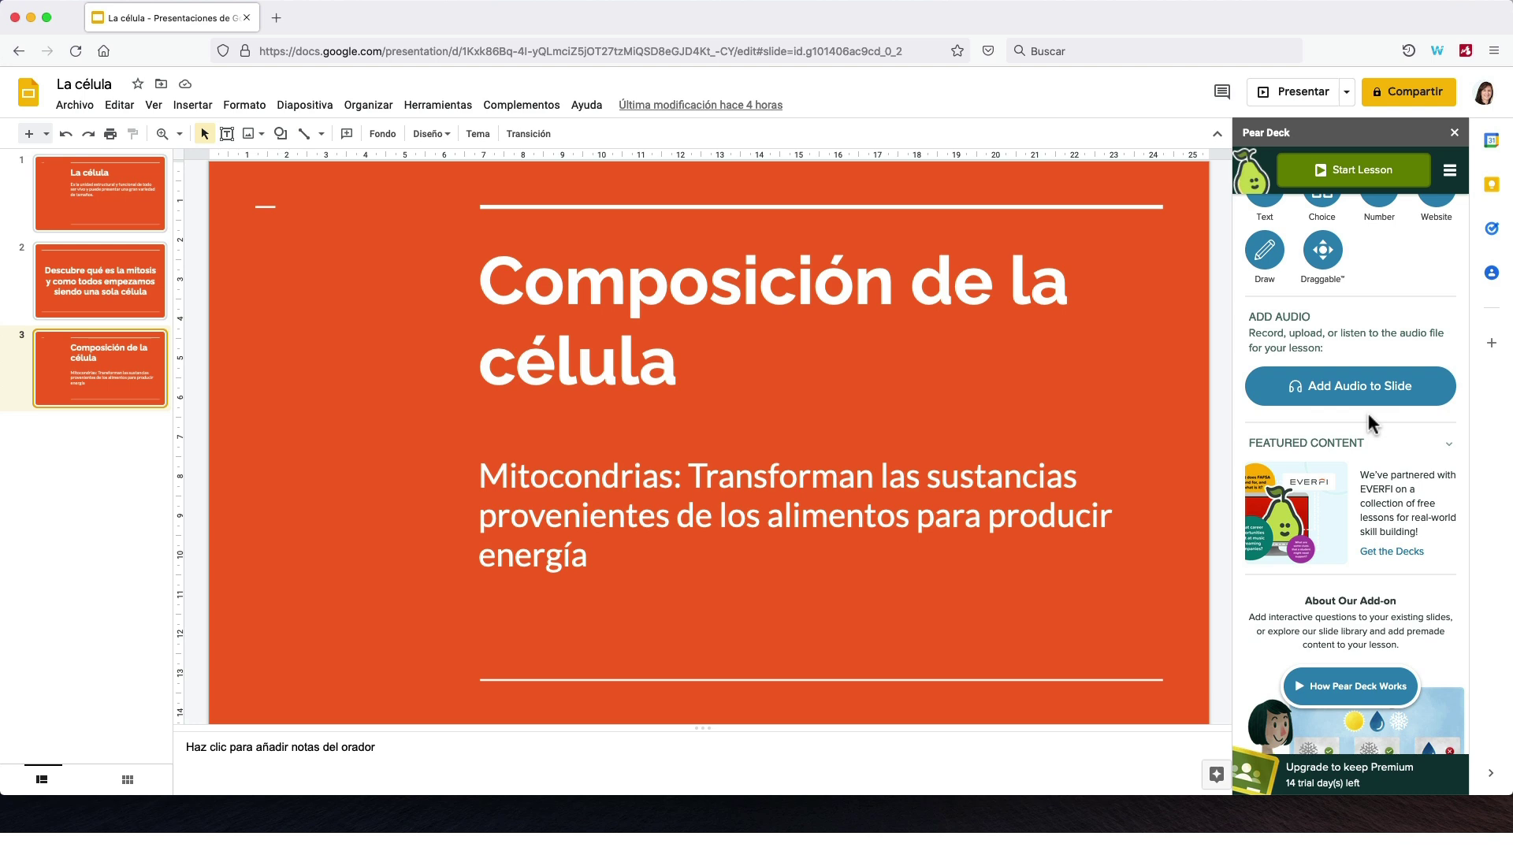
Select the slide 1 thumbnail, La célula, in the filmstrip
left_click(131, 206)
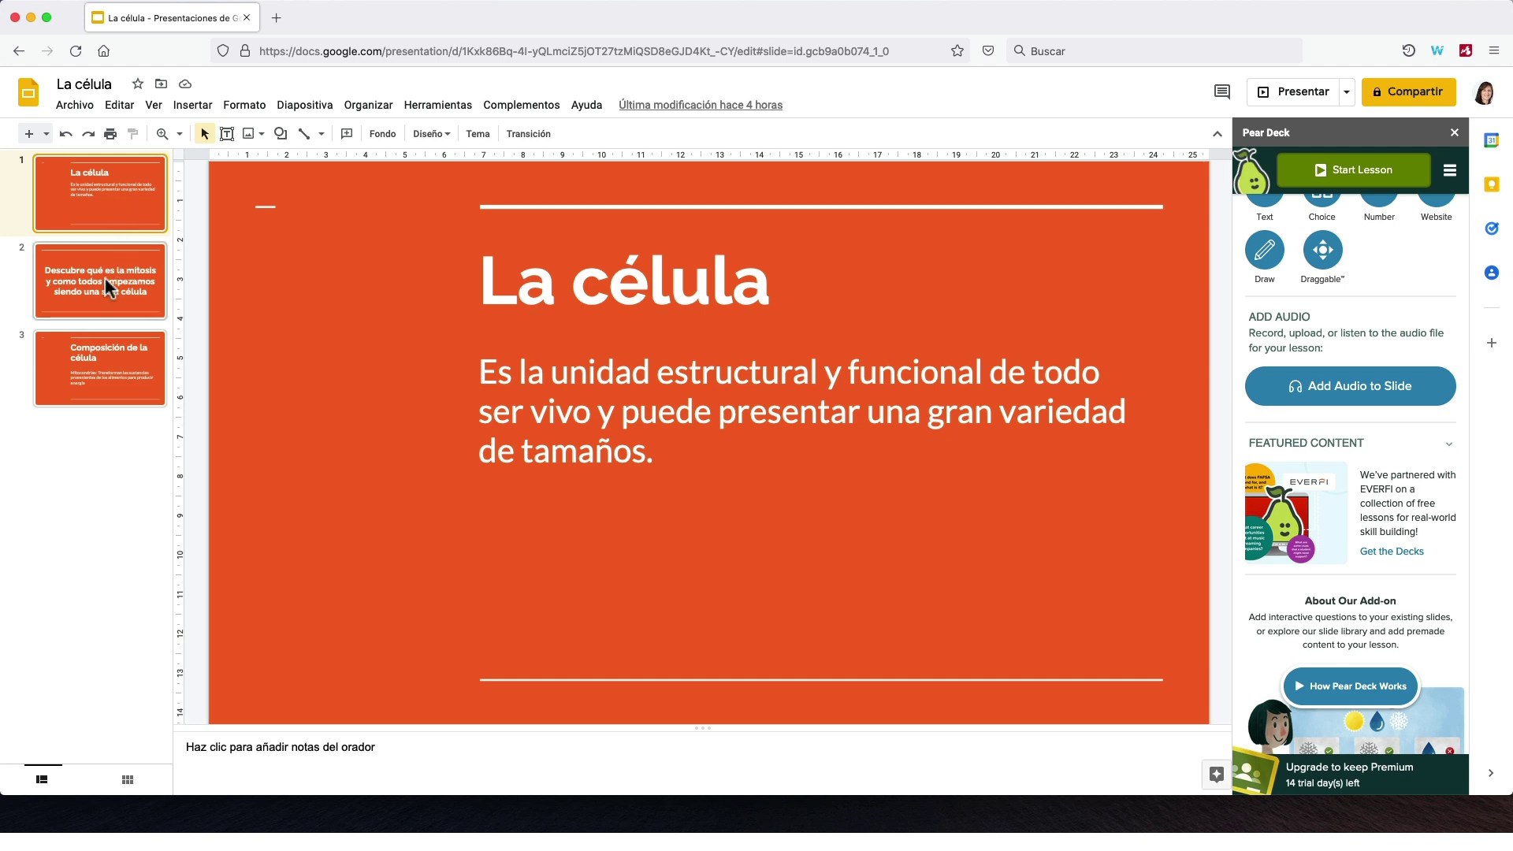
scroll(1277, 430, "up", 3)
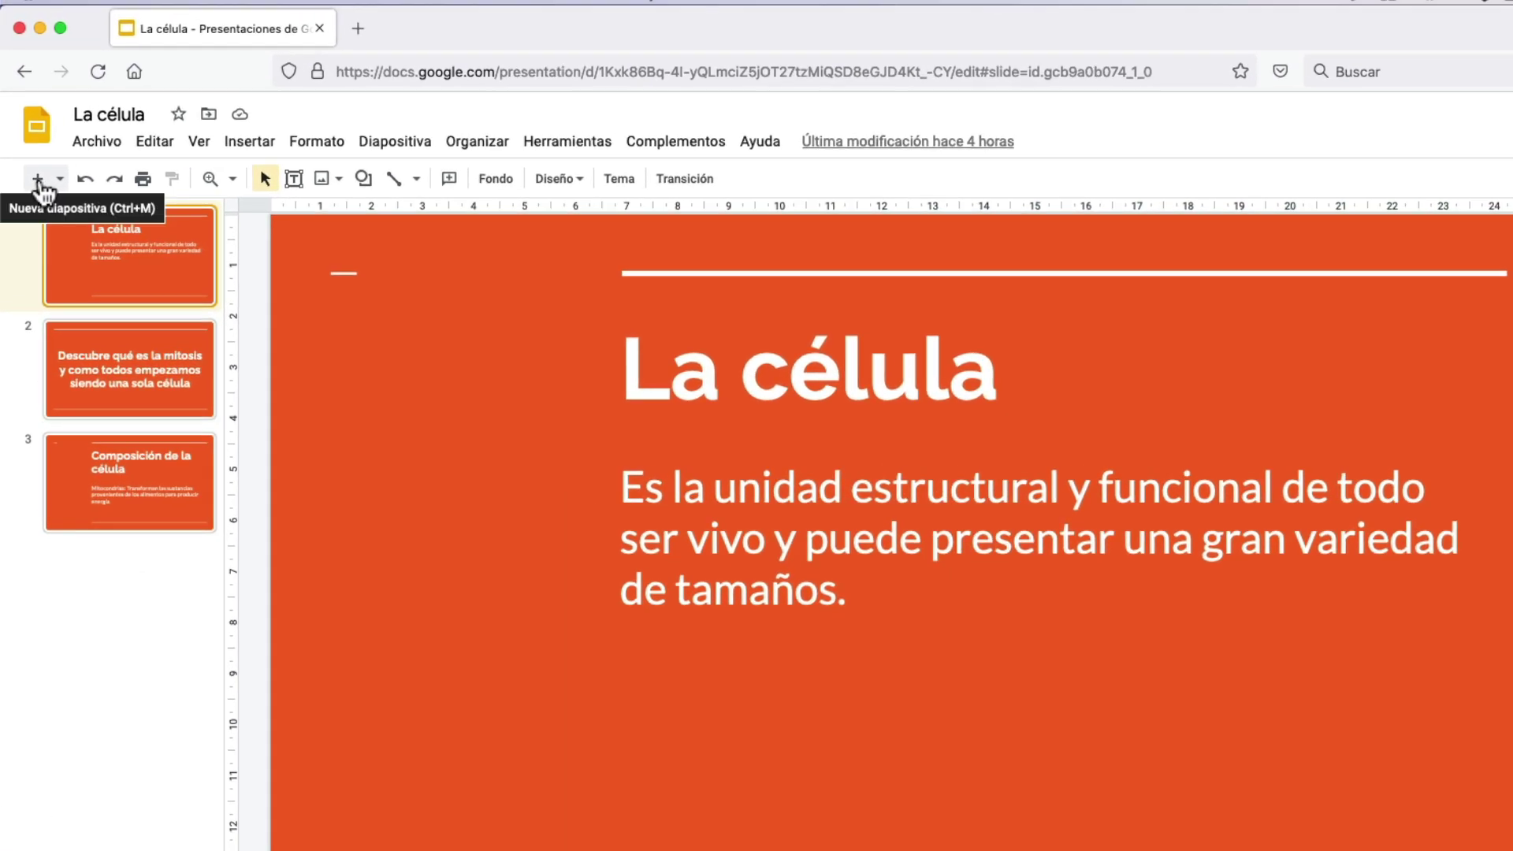
Insert a new slide 2 titled '¿Qué tipo de célula no tiene núcleo?'
left_click(38, 179)
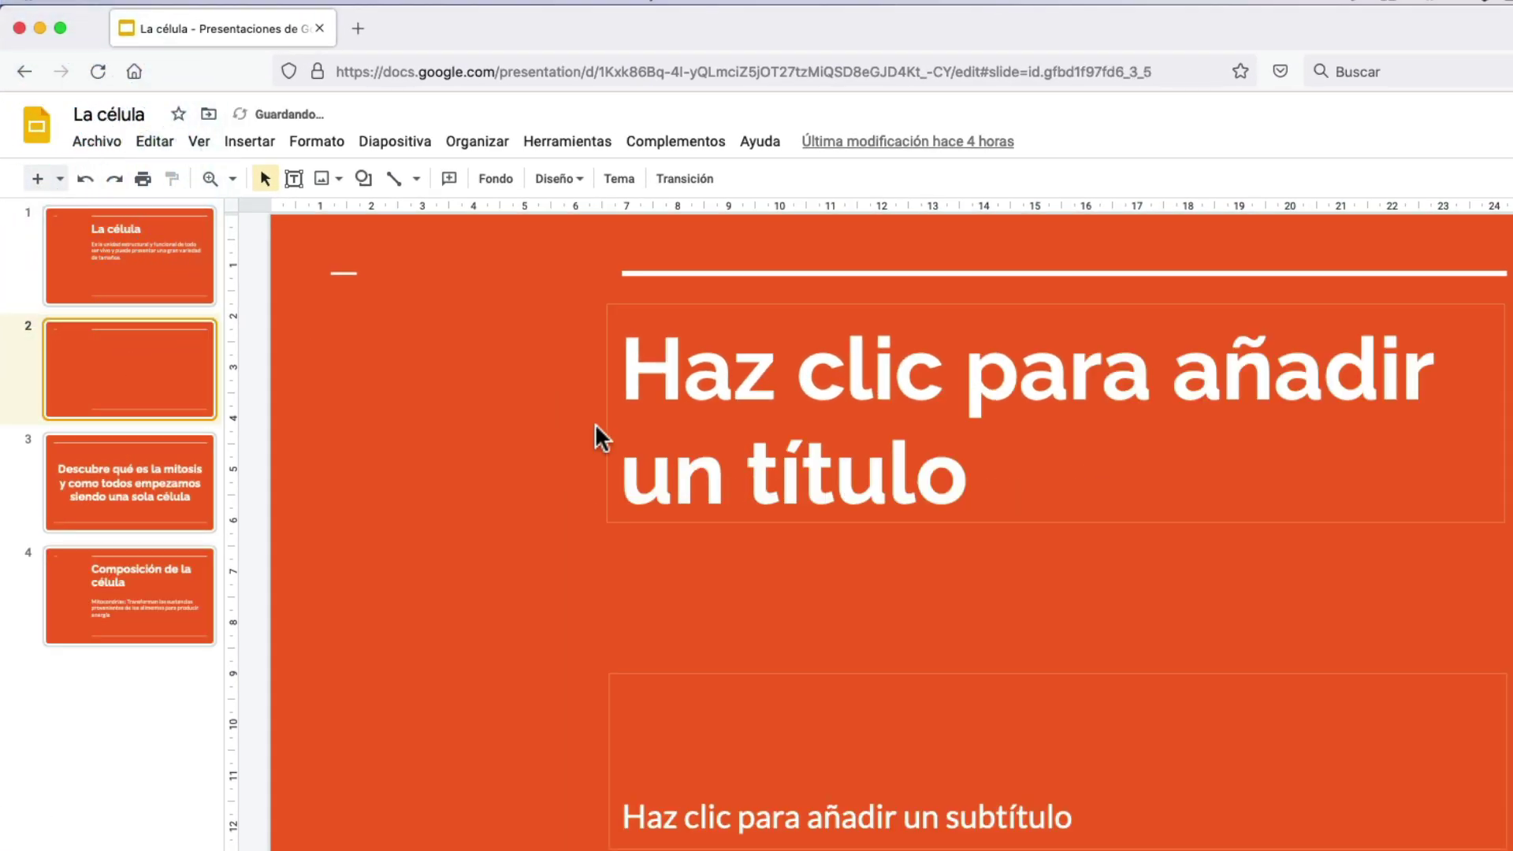
left_click(871, 457)
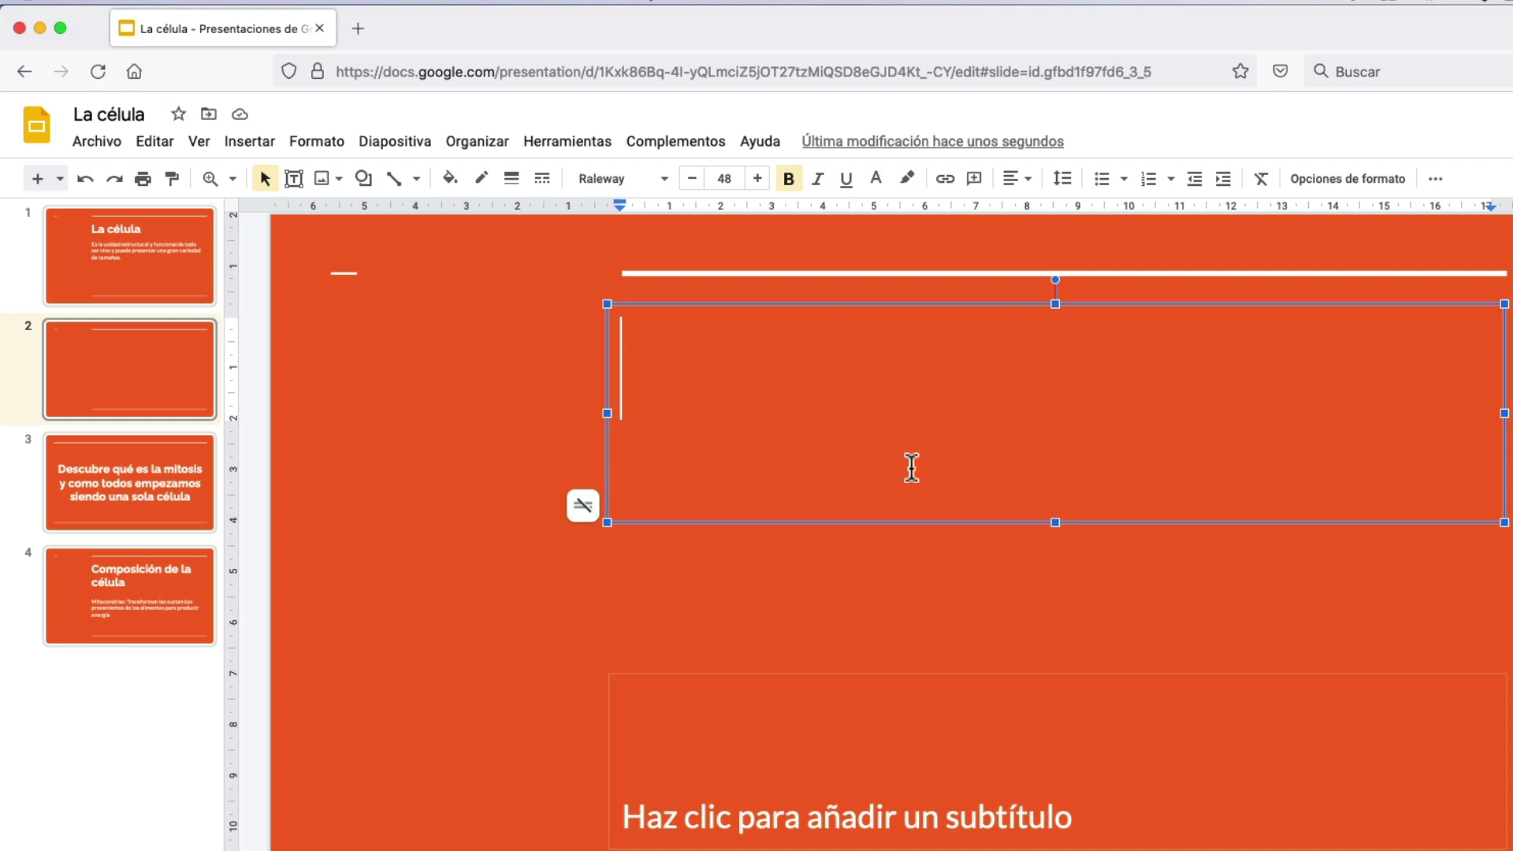
type("¿Qué tipo de célula no tiene núcleo?")
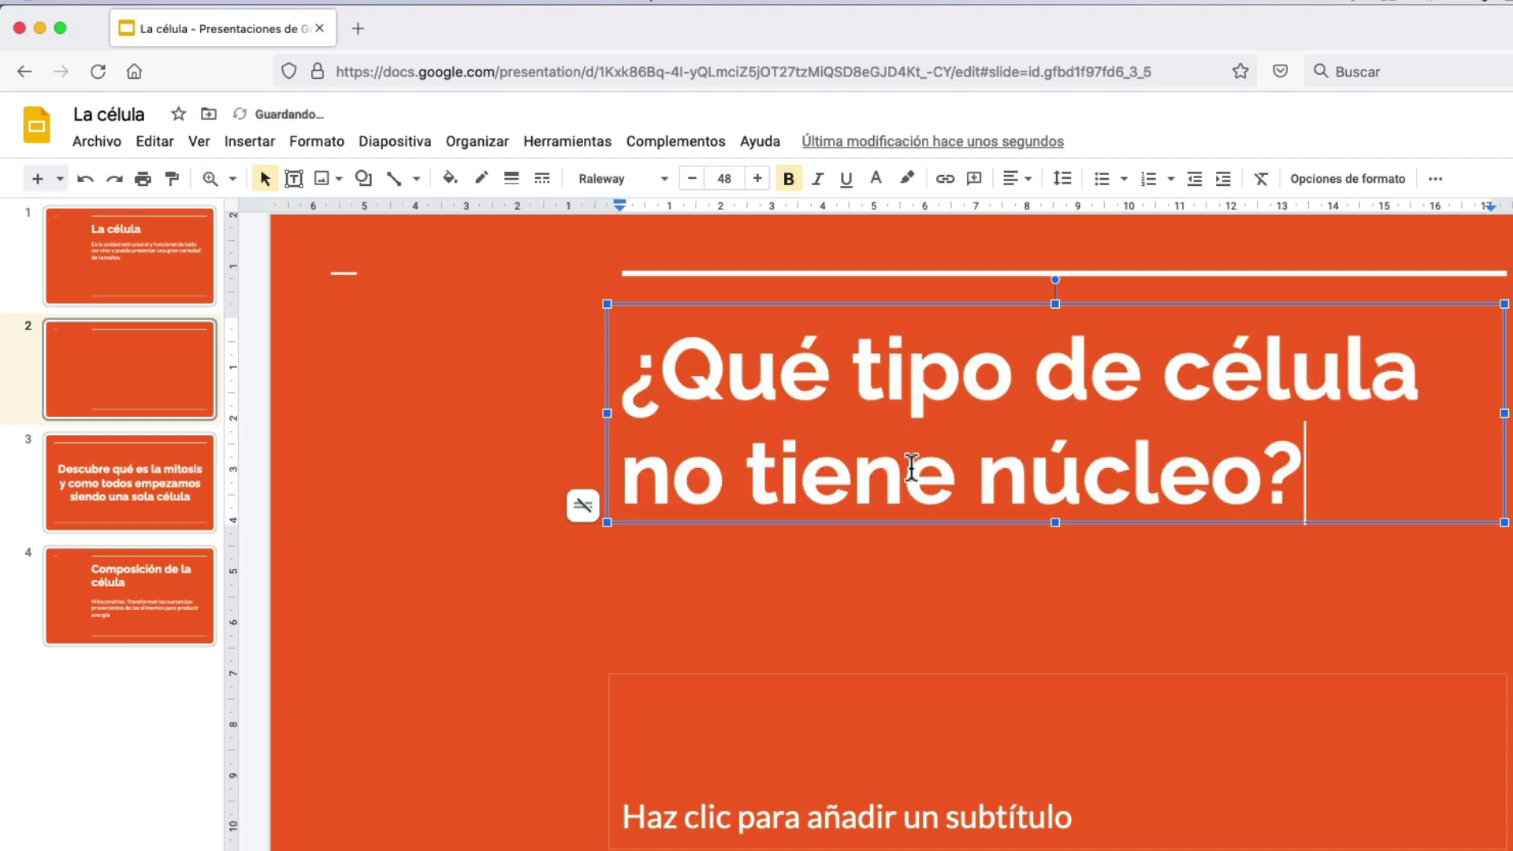
left_click(812, 687)
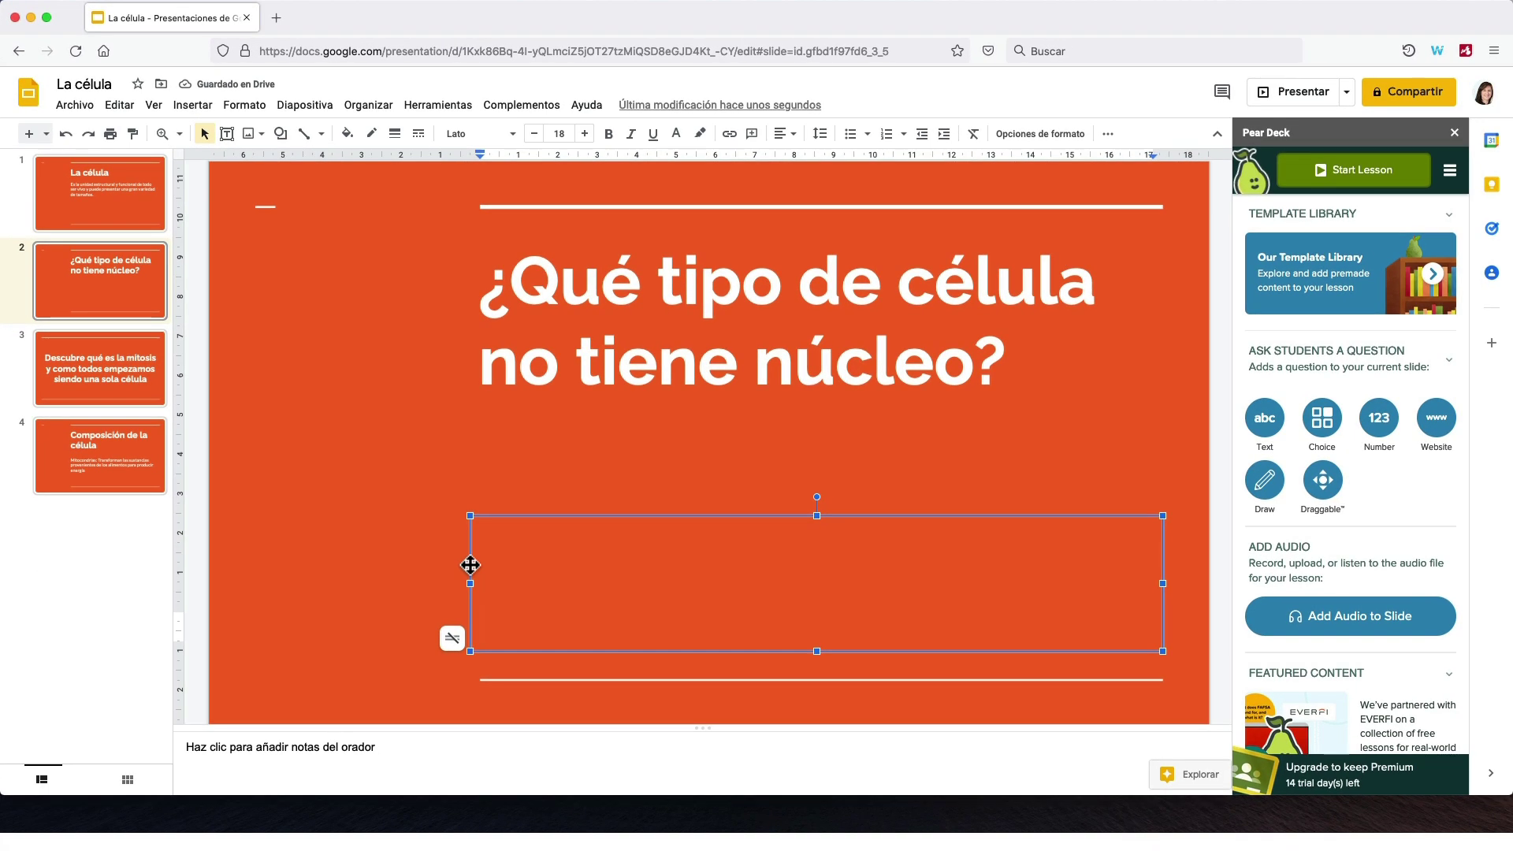
left_click(405, 540)
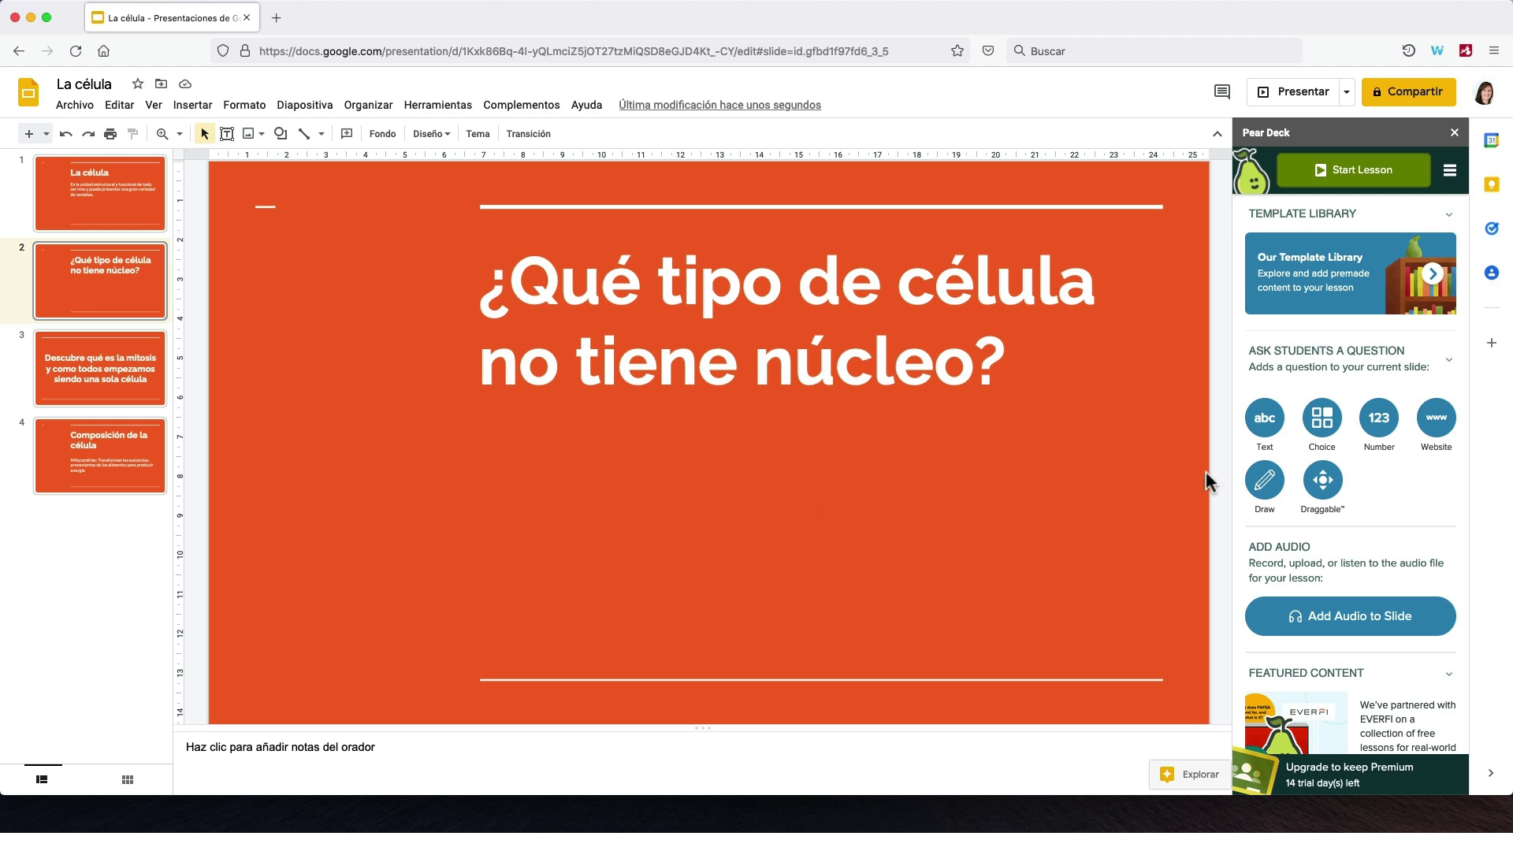
Make slide 2 a Choice question with A Eucariota, B Procariota, C Madre, no fourth row
left_click(1321, 426)
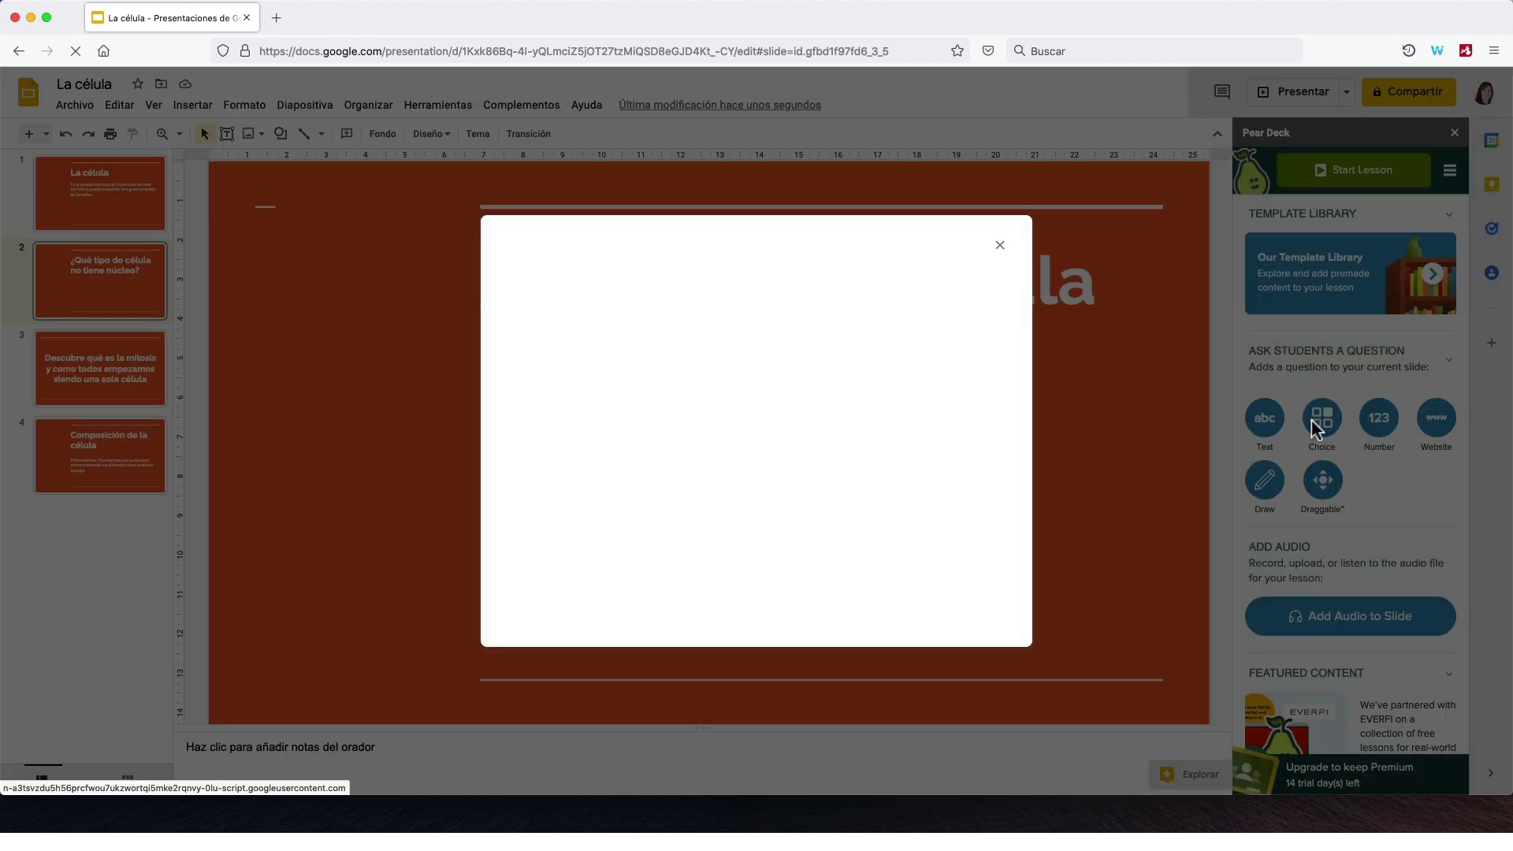
left_click(577, 351)
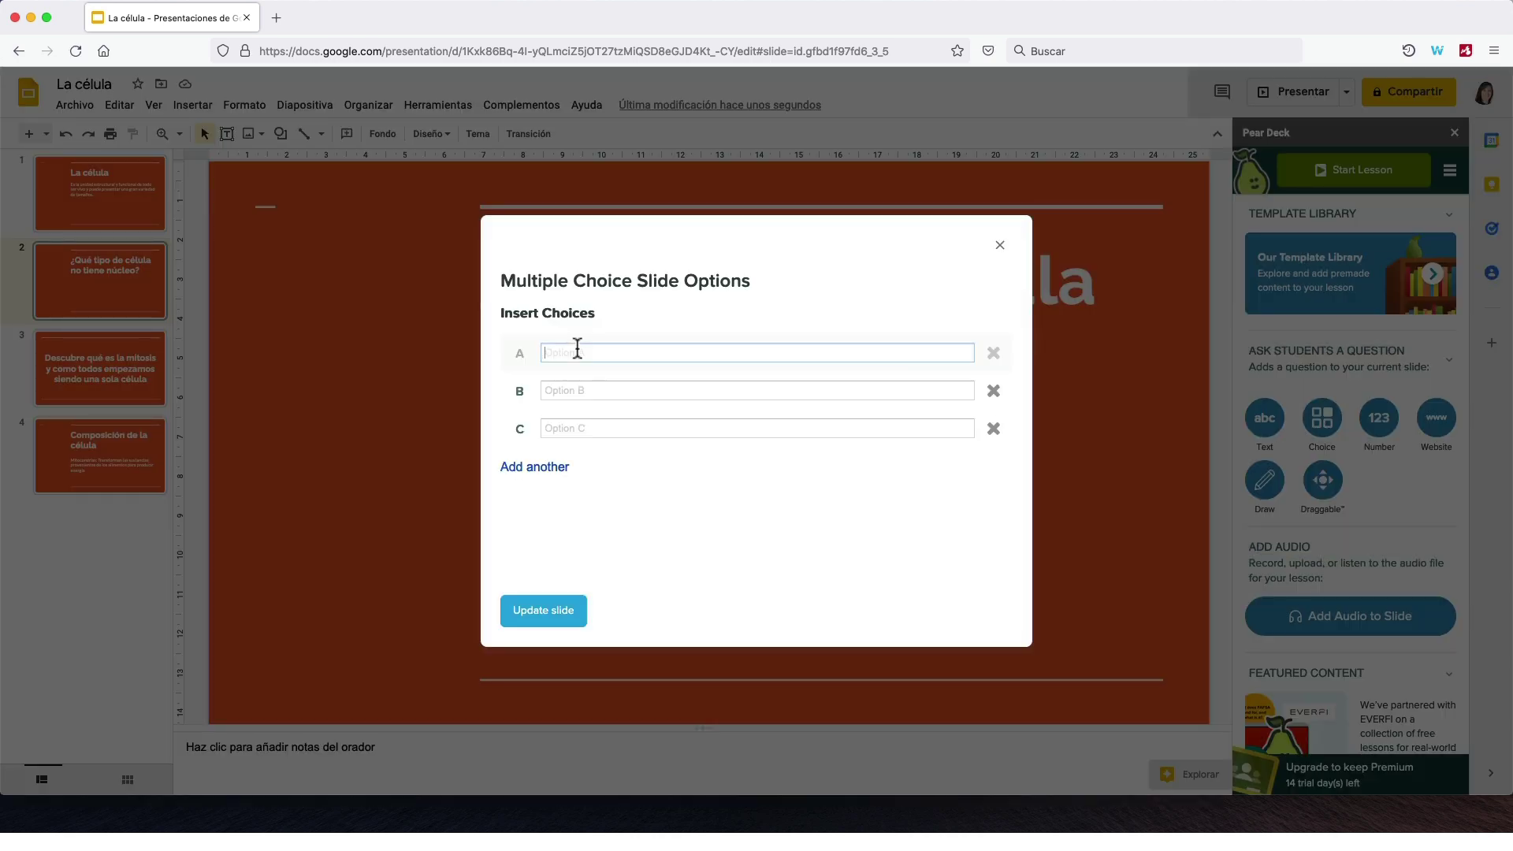
type("Eucar")
type("iota")
left_click(555, 387)
type("Procariota")
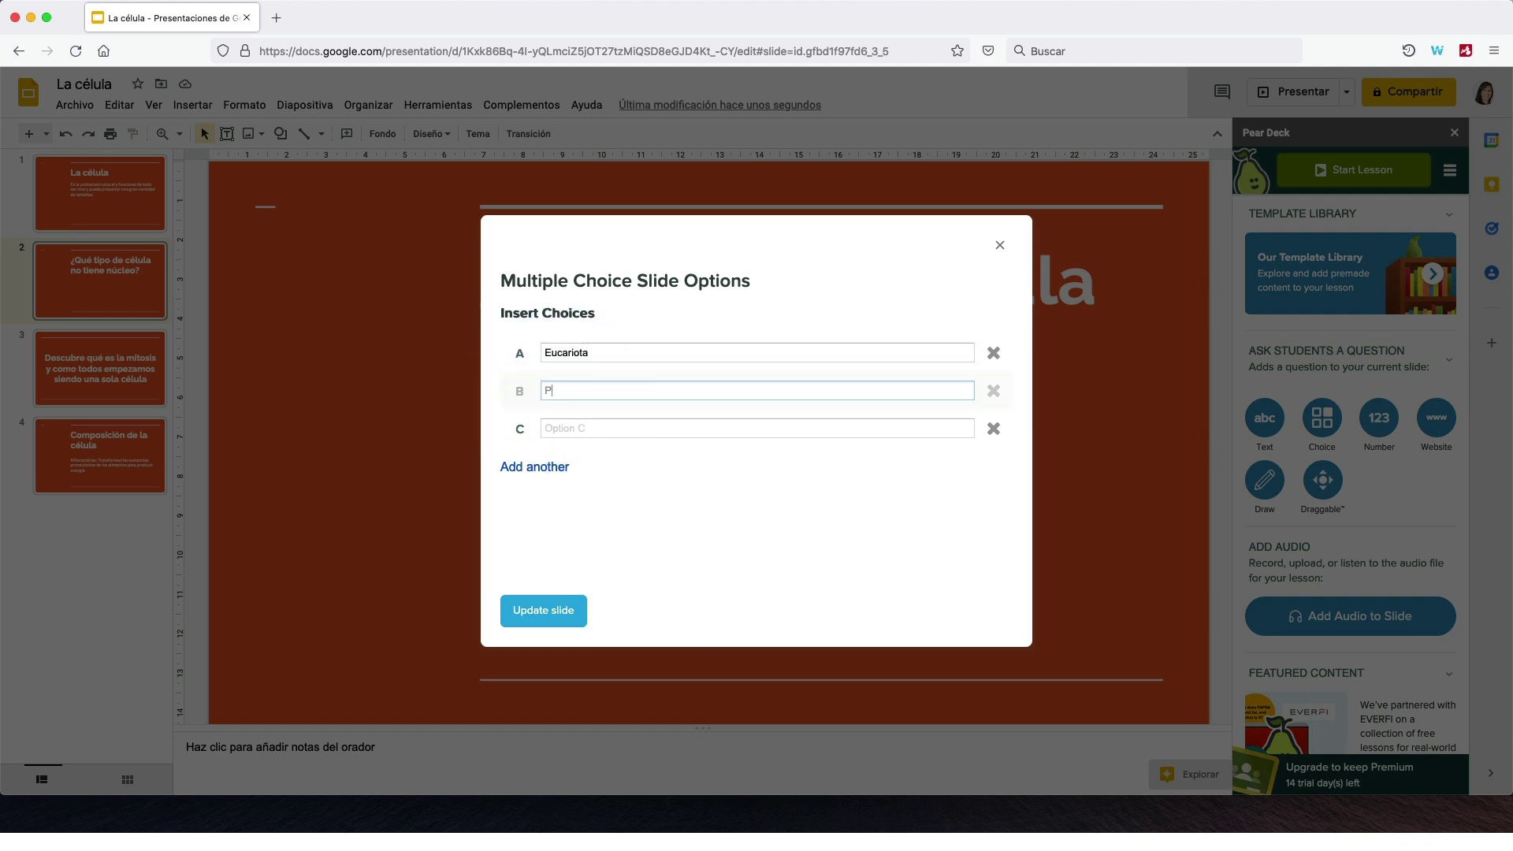
left_click(558, 427)
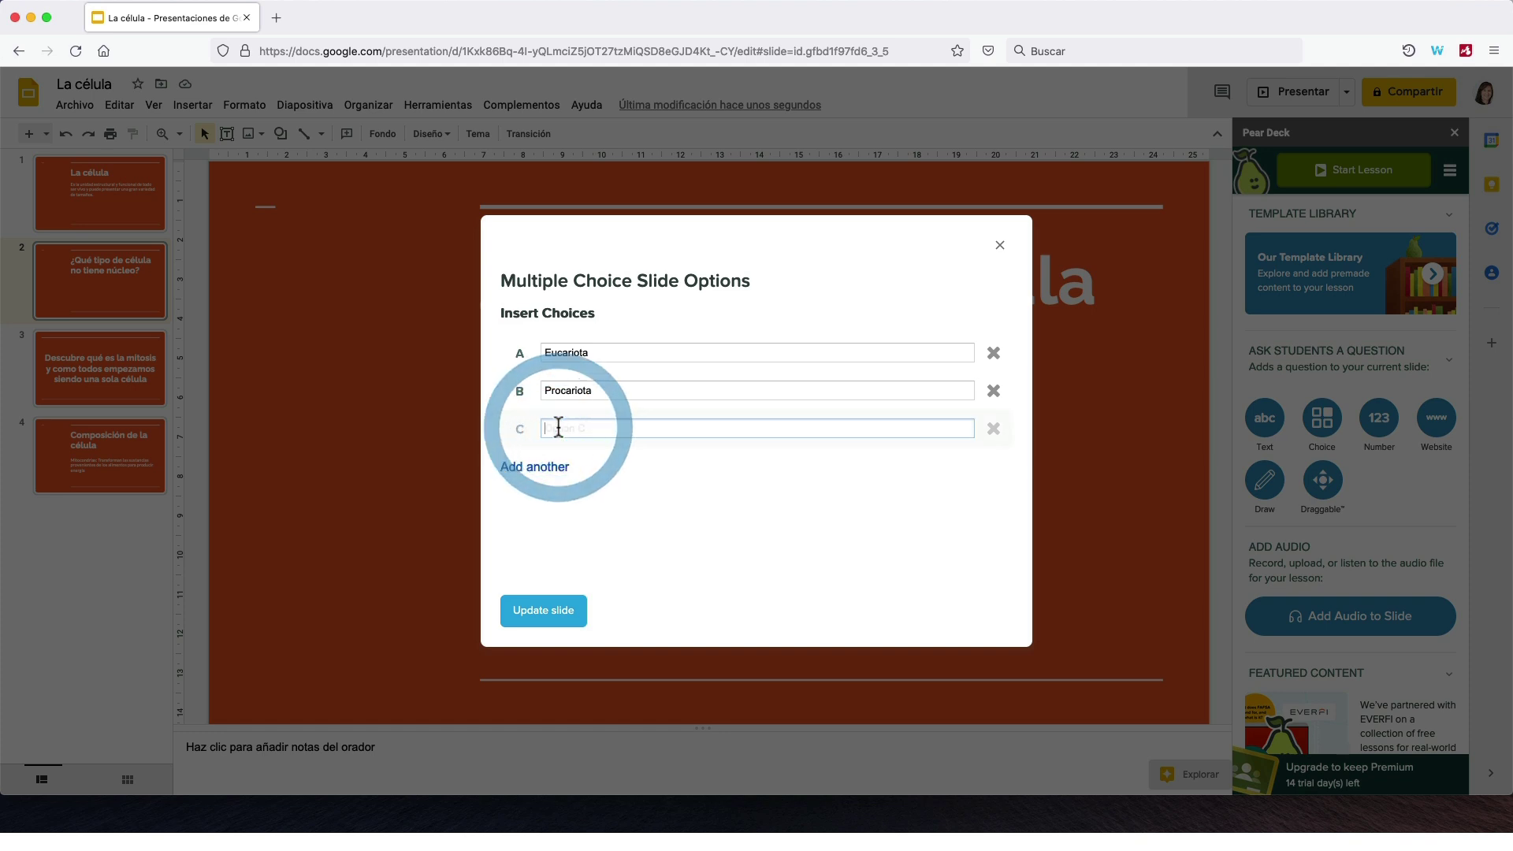
type("Madre")
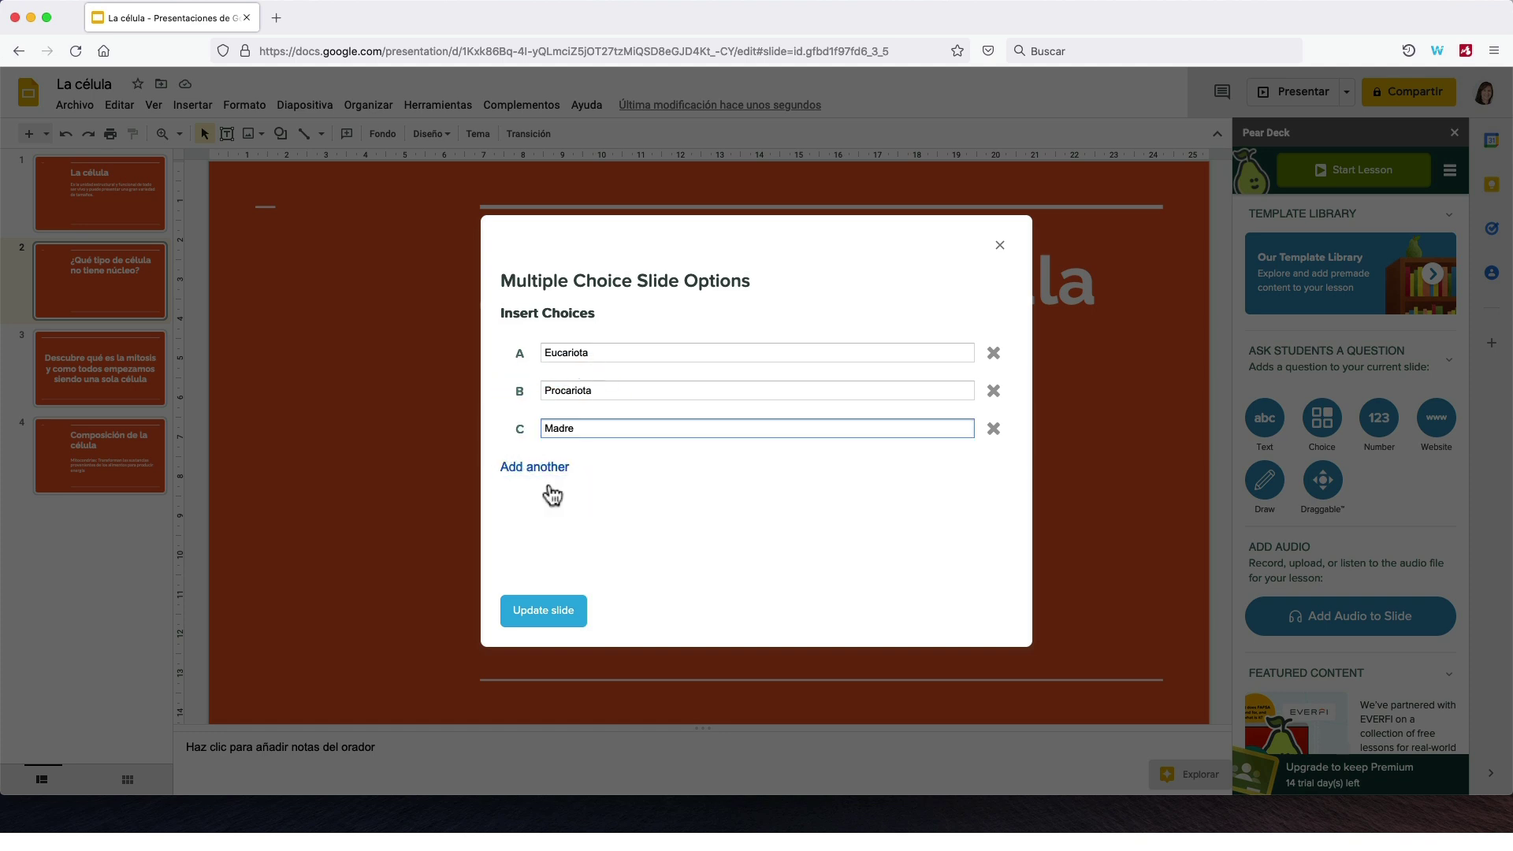
left_click(542, 467)
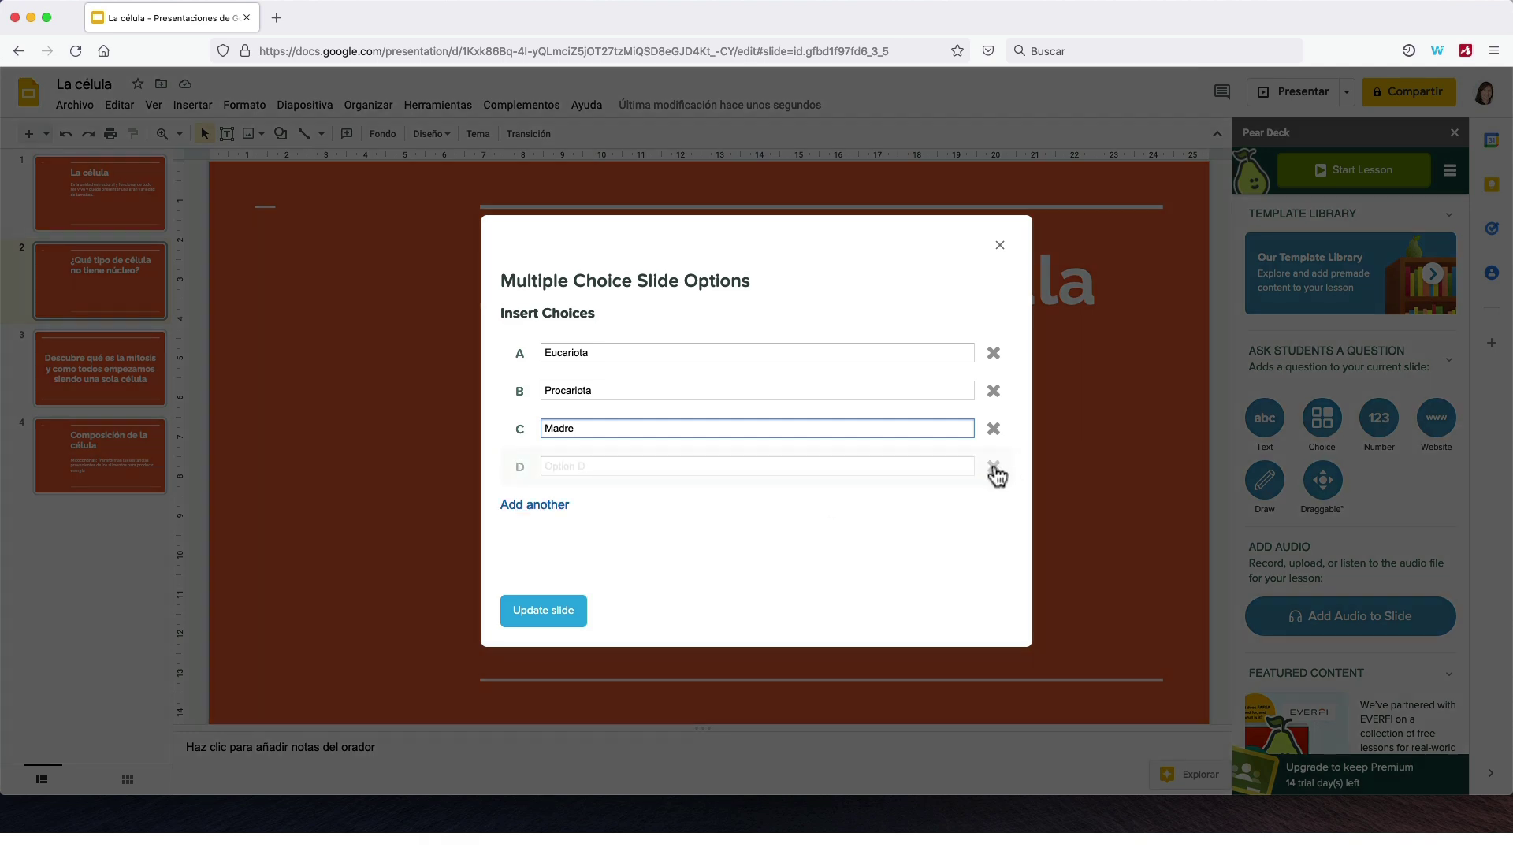
left_click(994, 467)
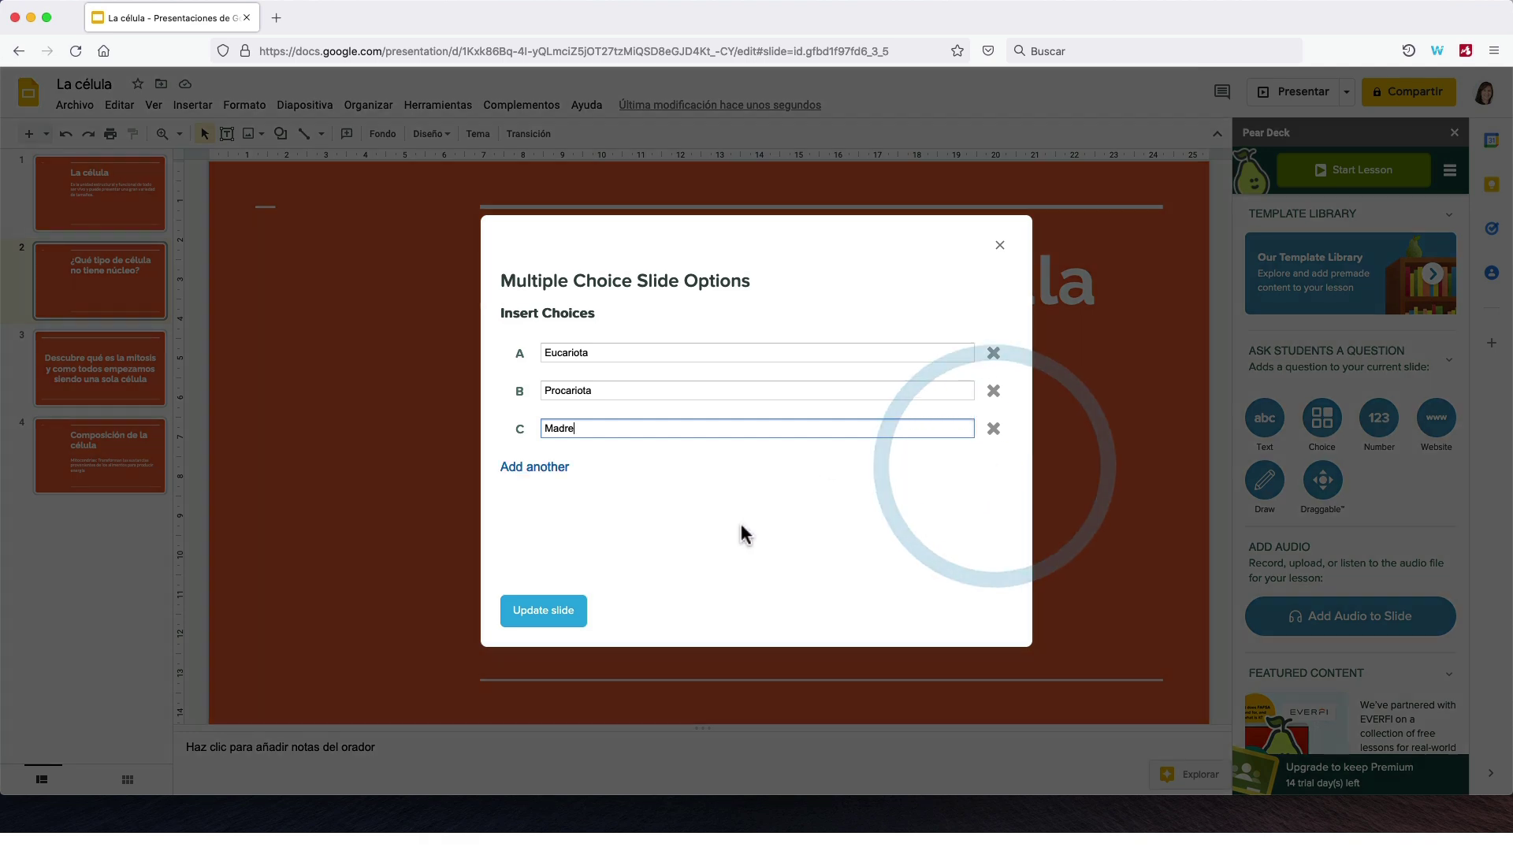
left_click(544, 613)
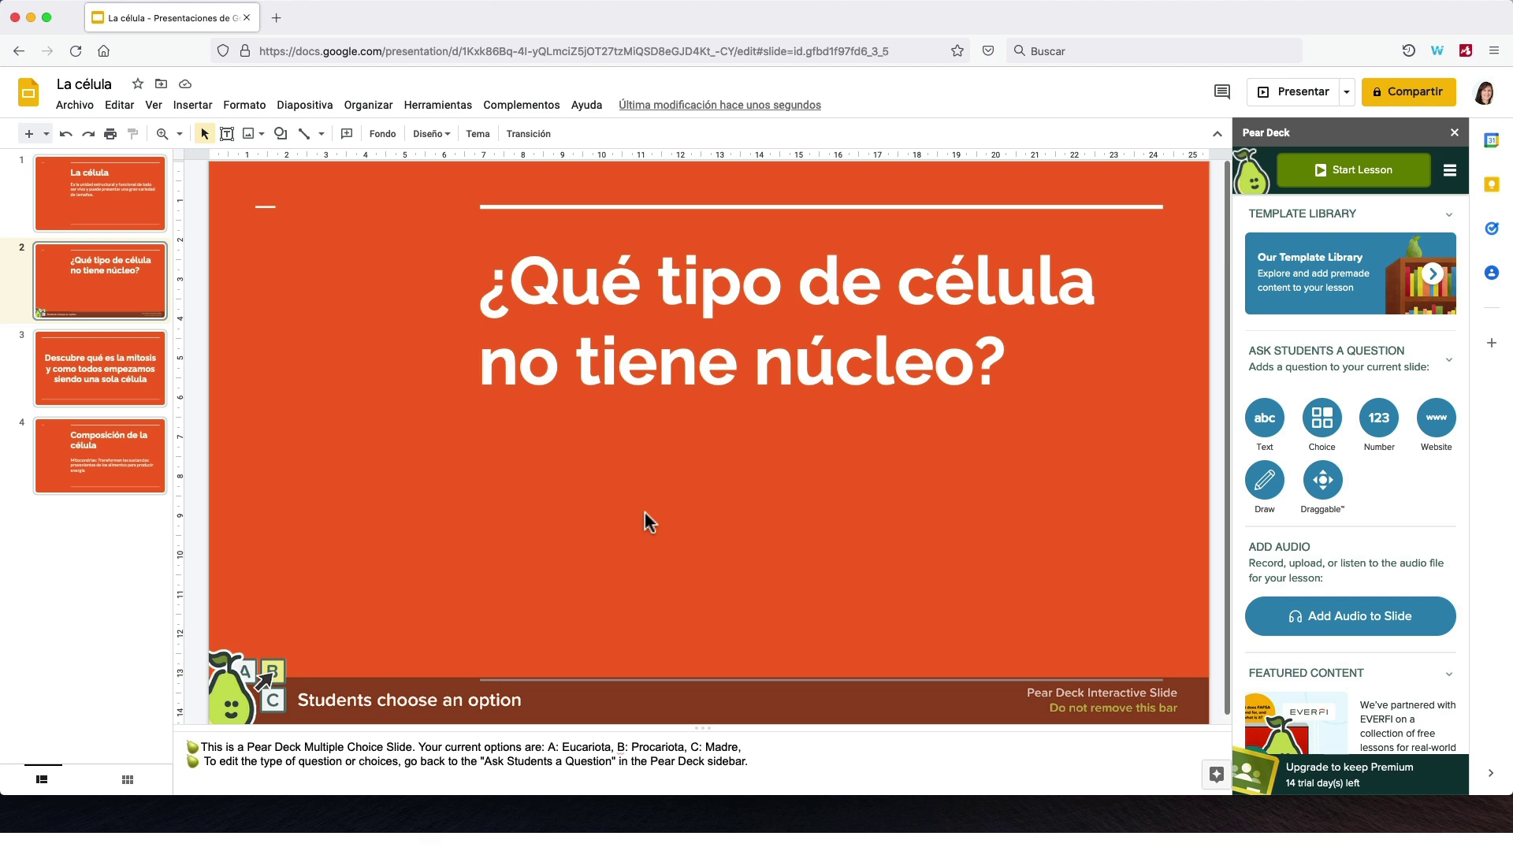
Select the full Pear Deck speaker notes text on slide 2
left_click(414, 696)
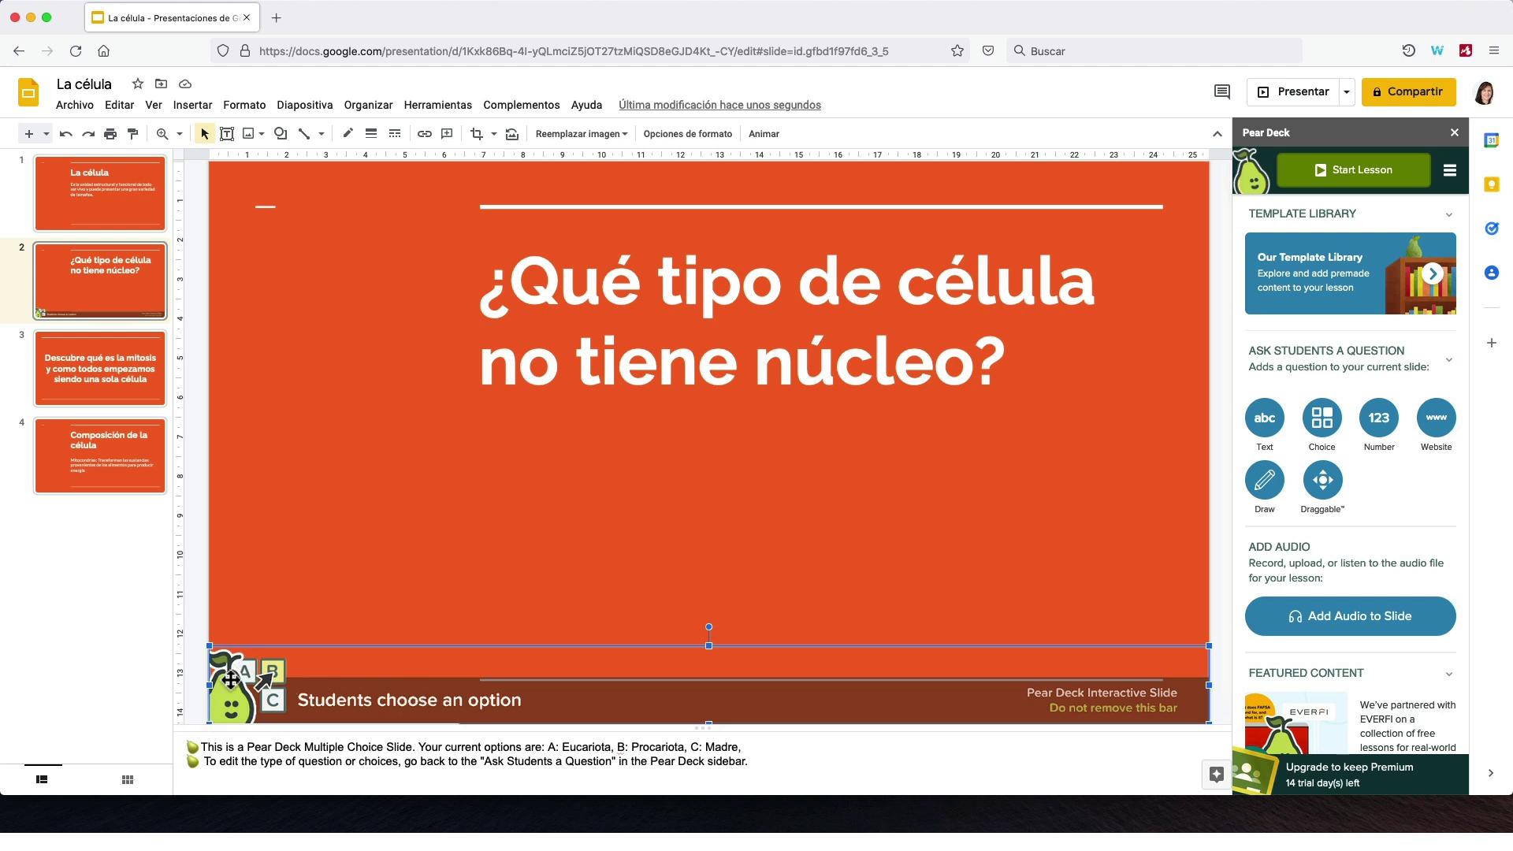
scroll(262, 718, "down", 1)
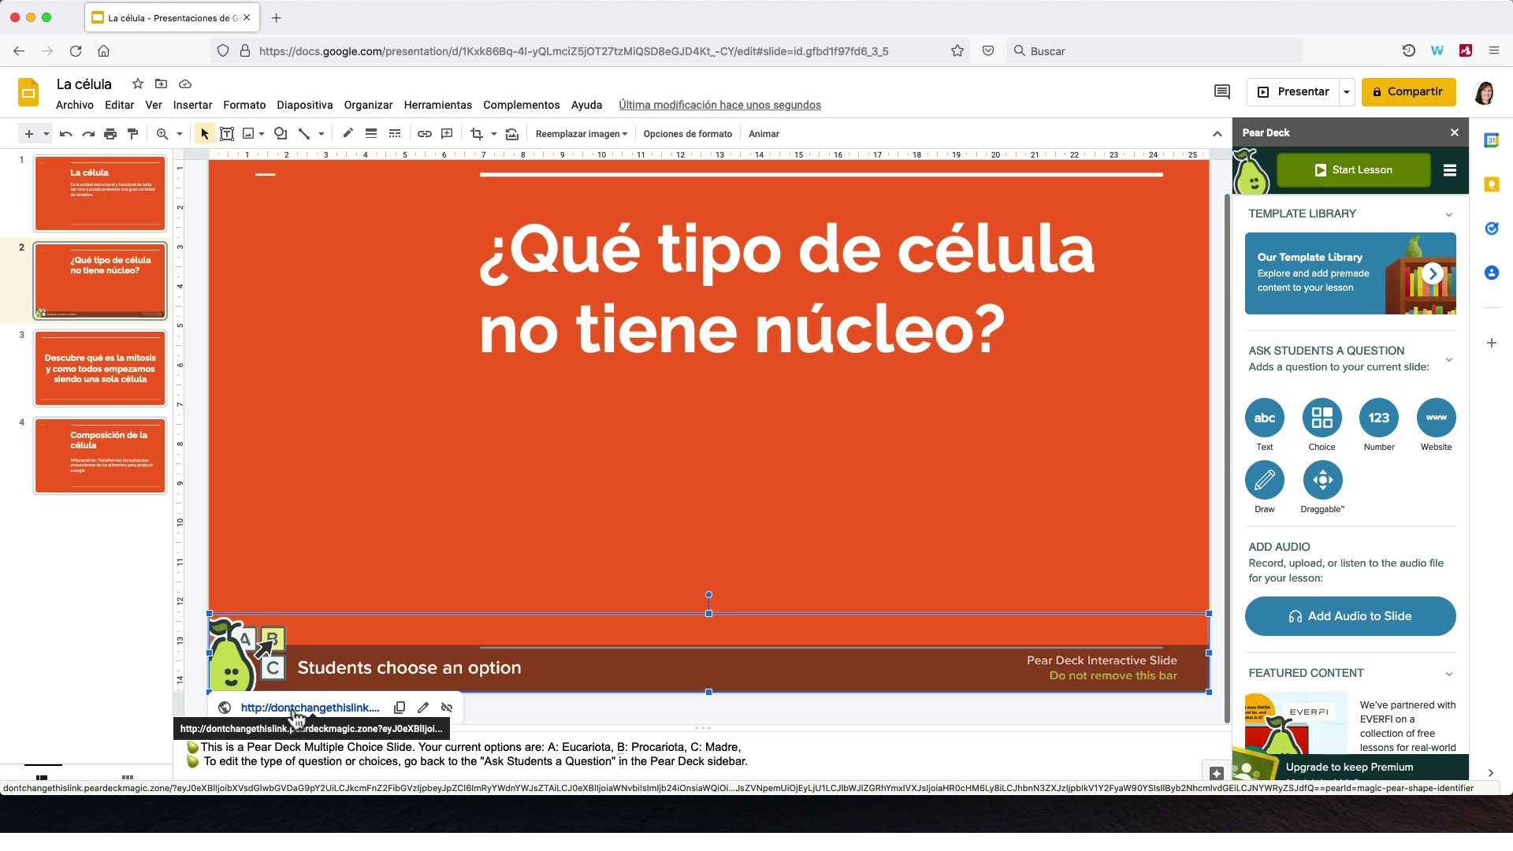
left_click(504, 709)
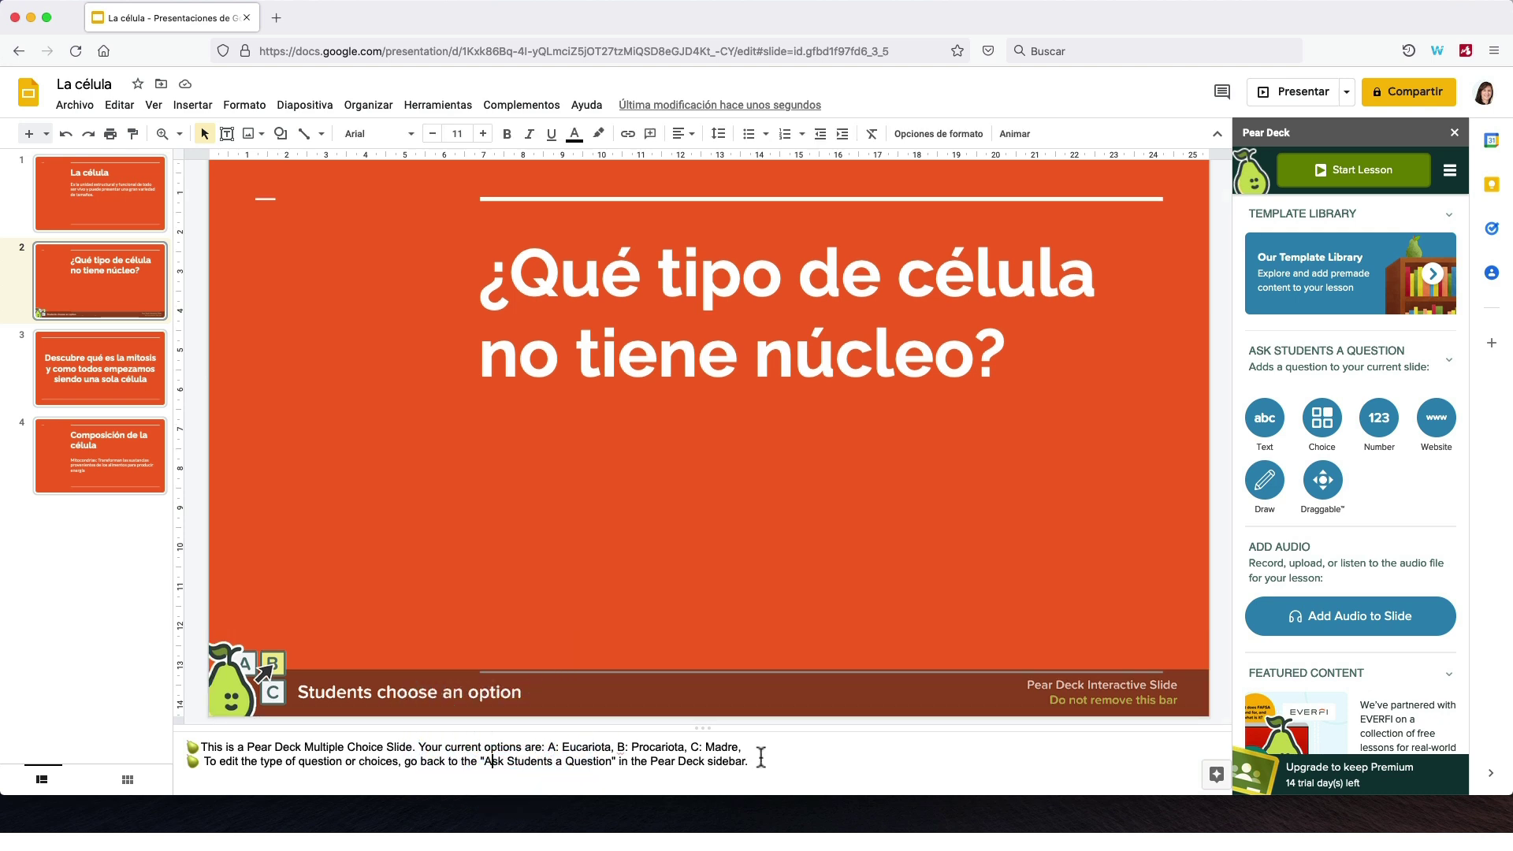
left_click(761, 757)
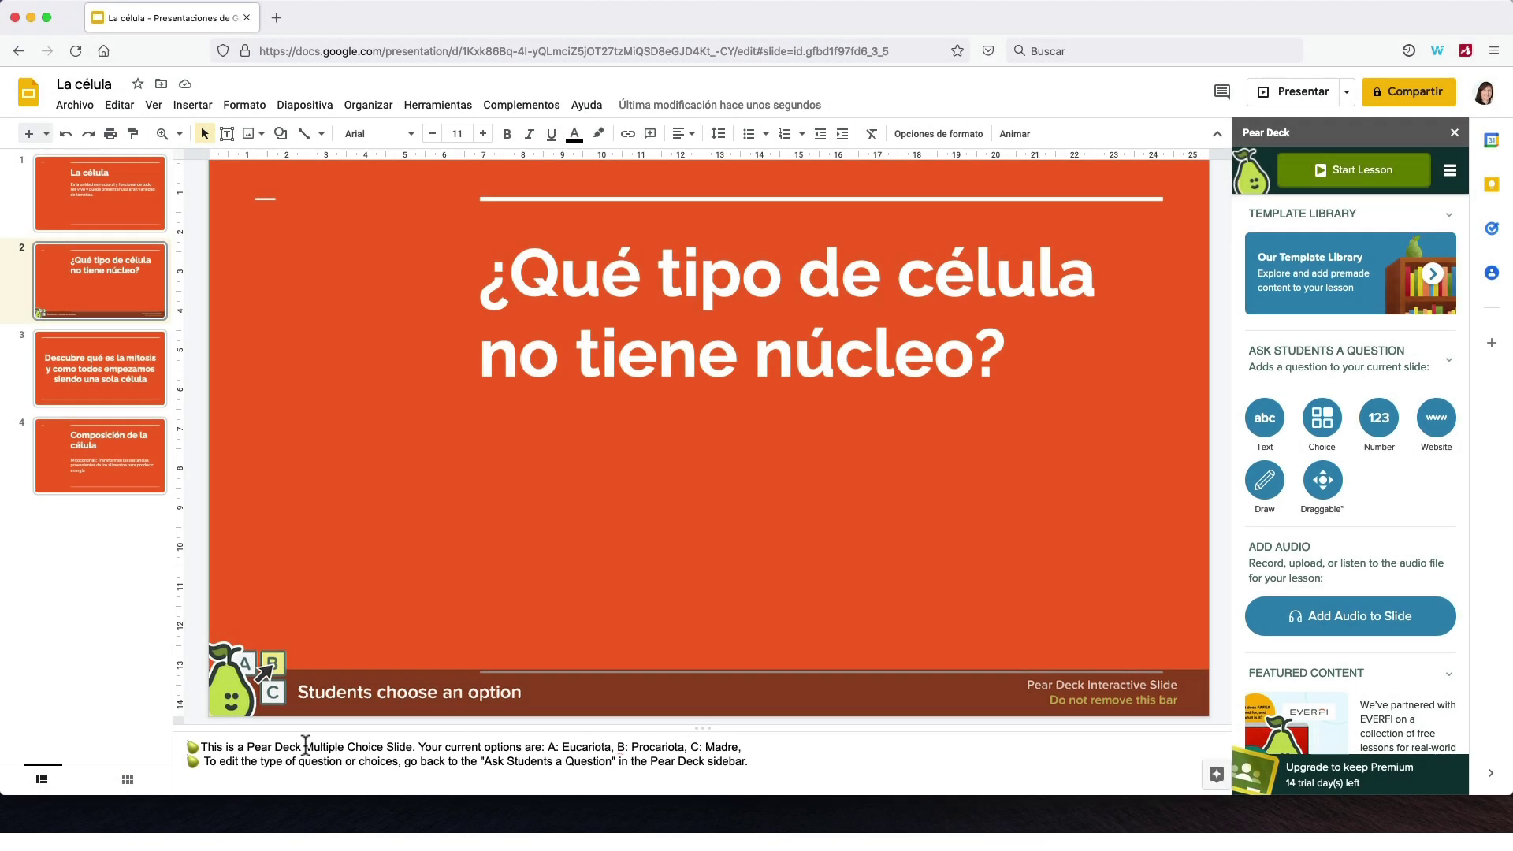
left_click_drag(304, 747, 413, 747)
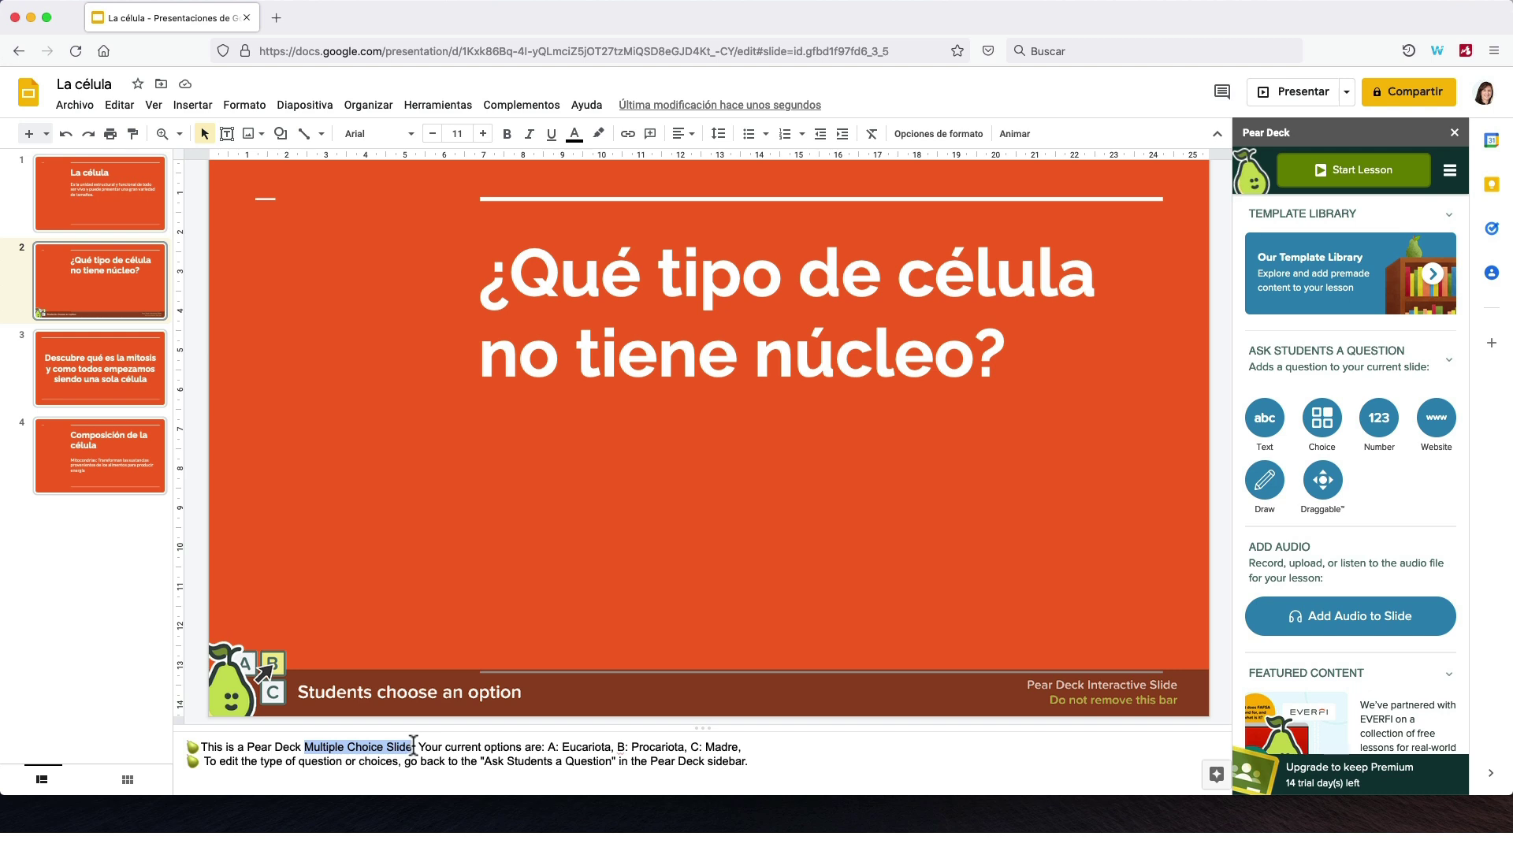
left_click(510, 759)
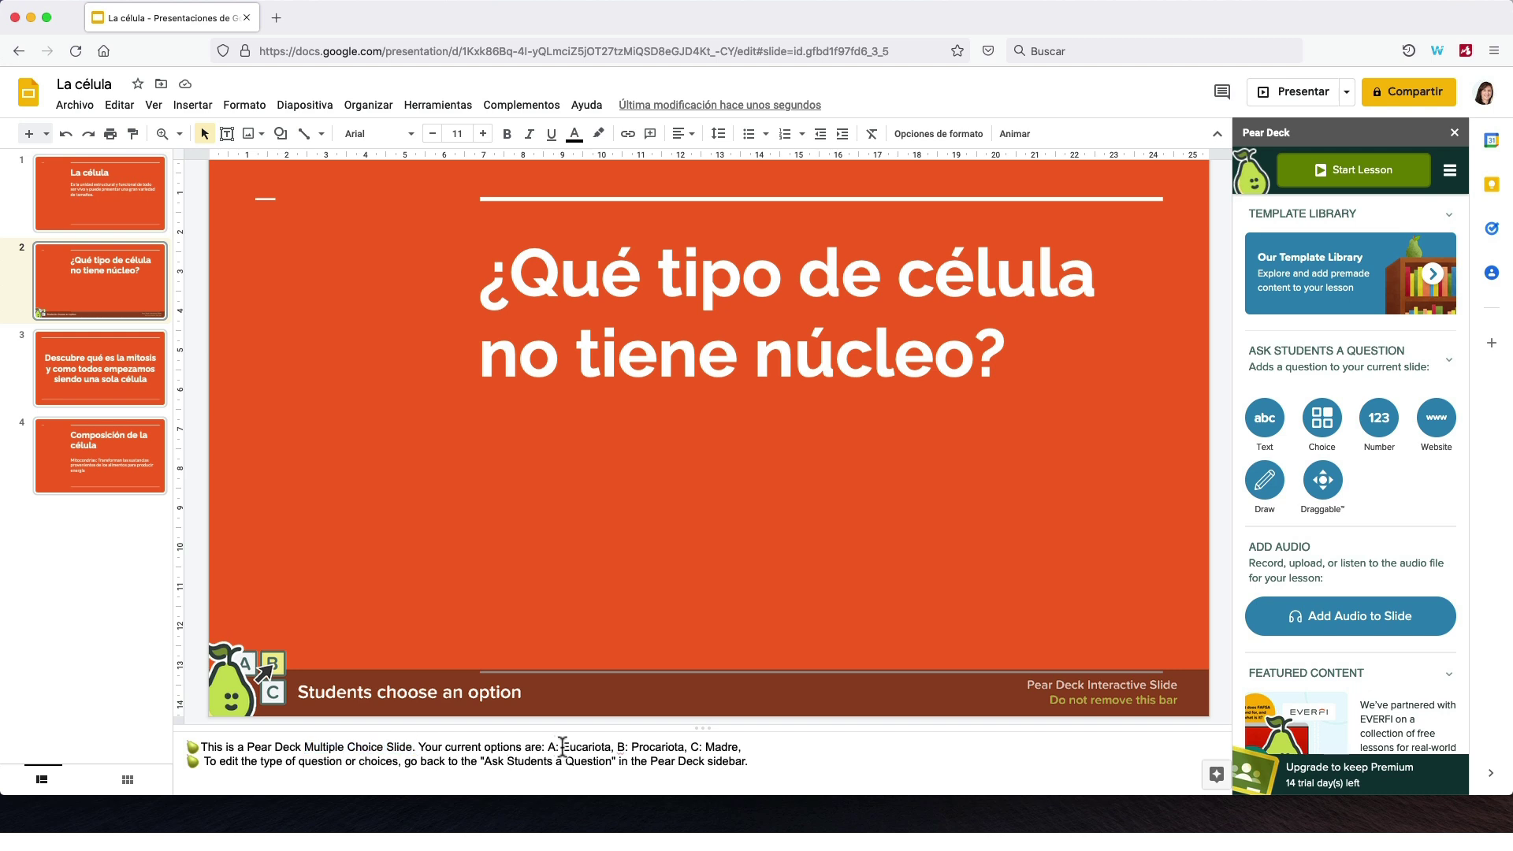
left_click_drag(562, 747, 759, 747)
left_click(794, 761)
left_click_drag(760, 761, 202, 742)
key("super+c")
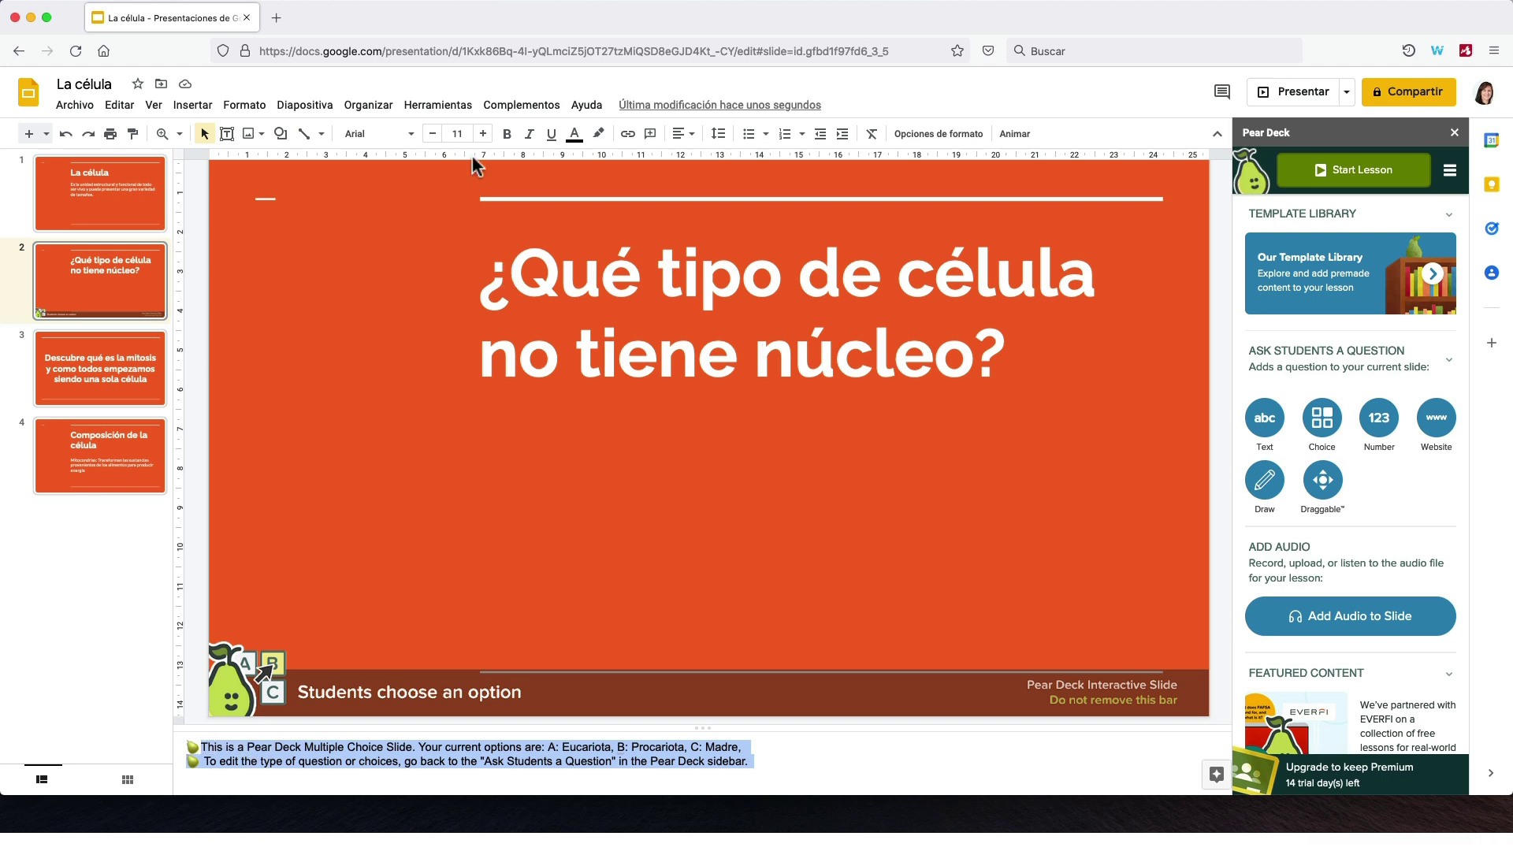
Paste the notes into Google Translate in a new tab, then return to the deck
left_click(277, 18)
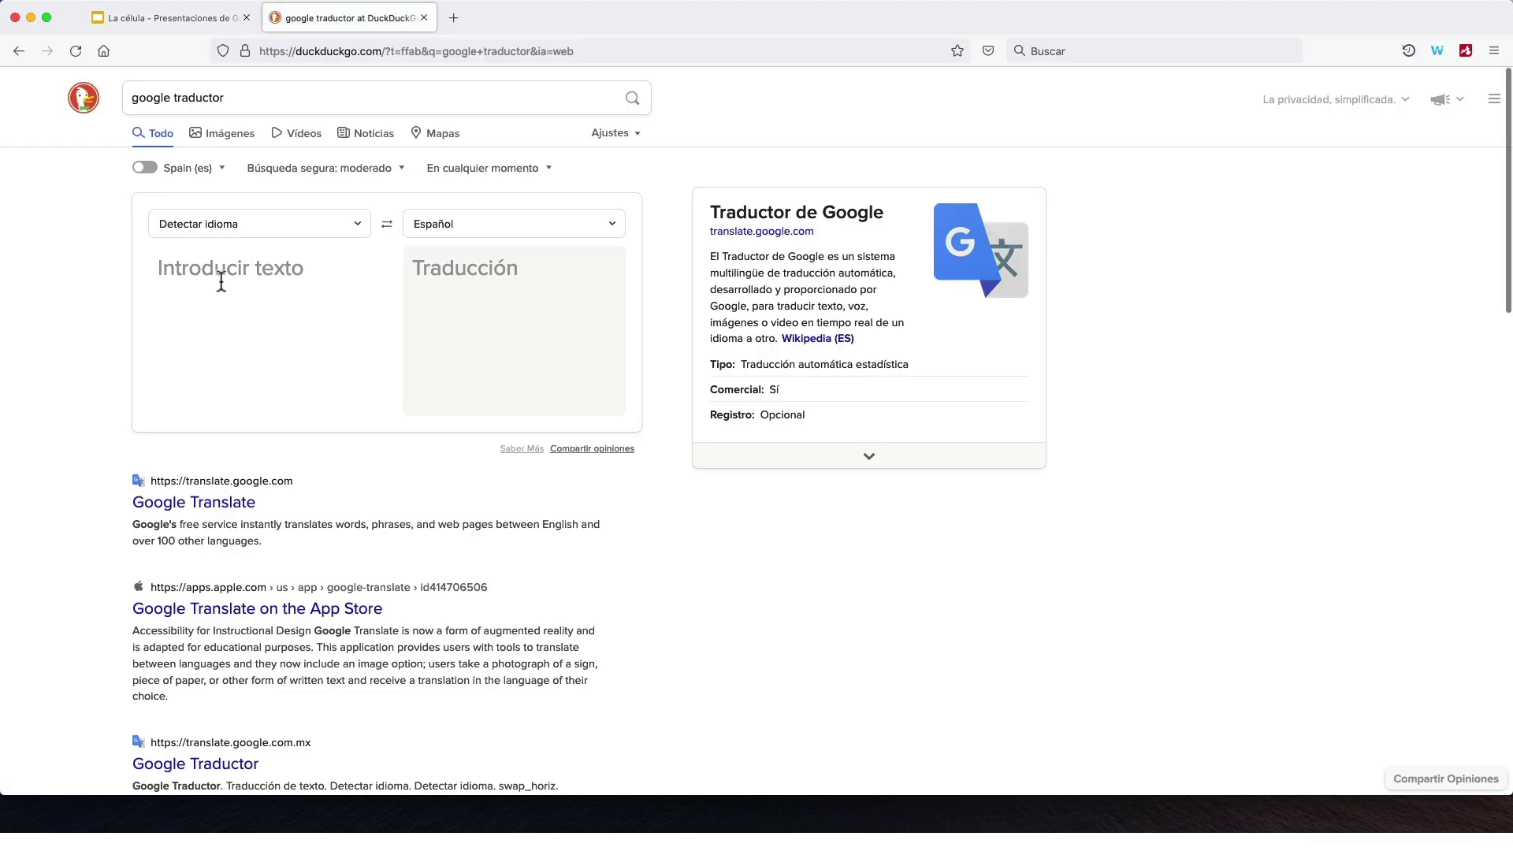
left_click(220, 280)
key("super+v")
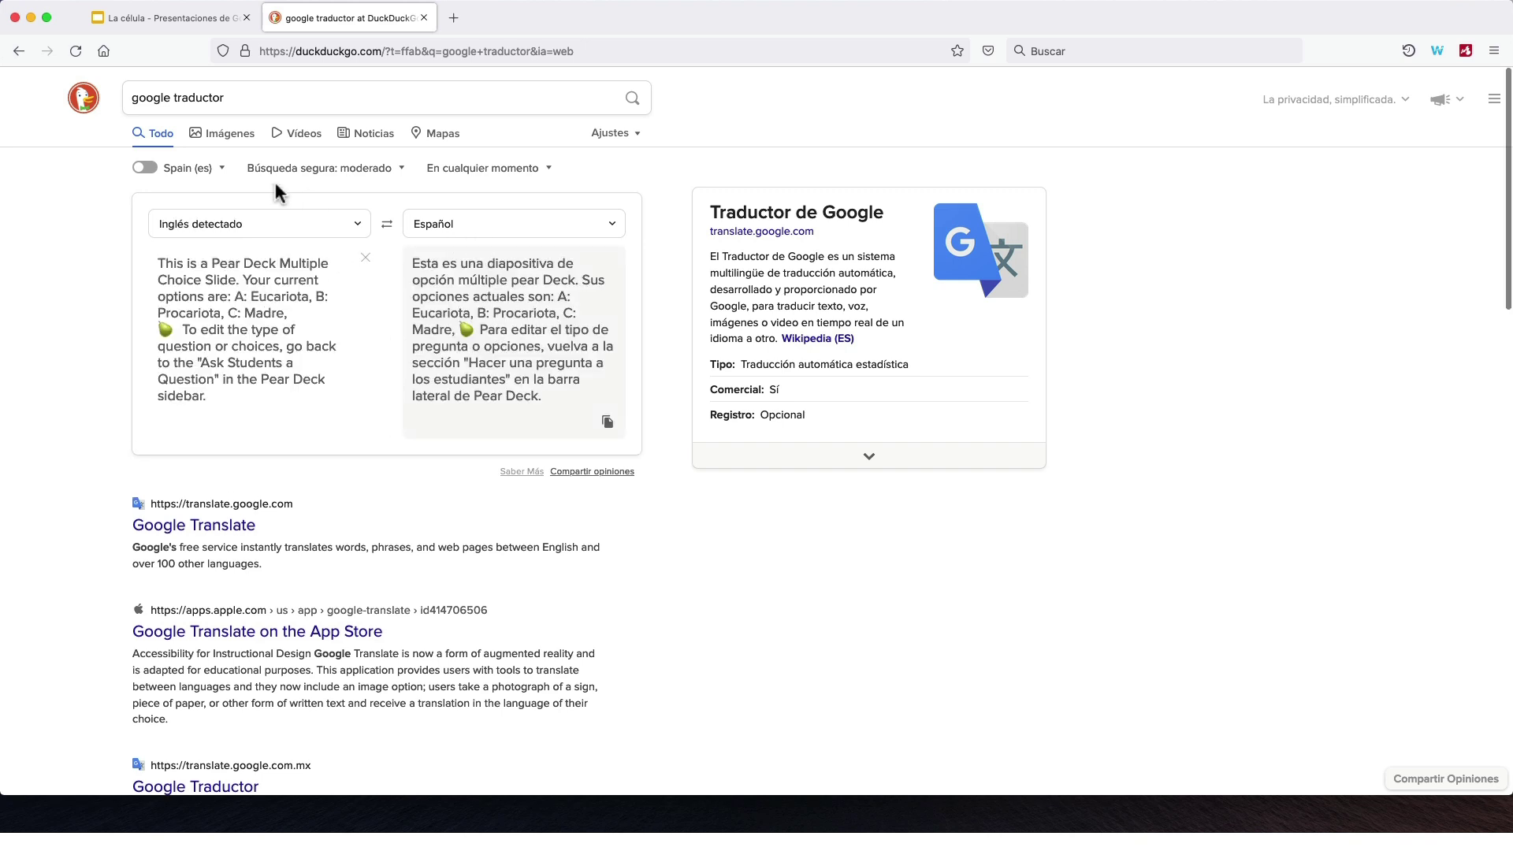
left_click(201, 28)
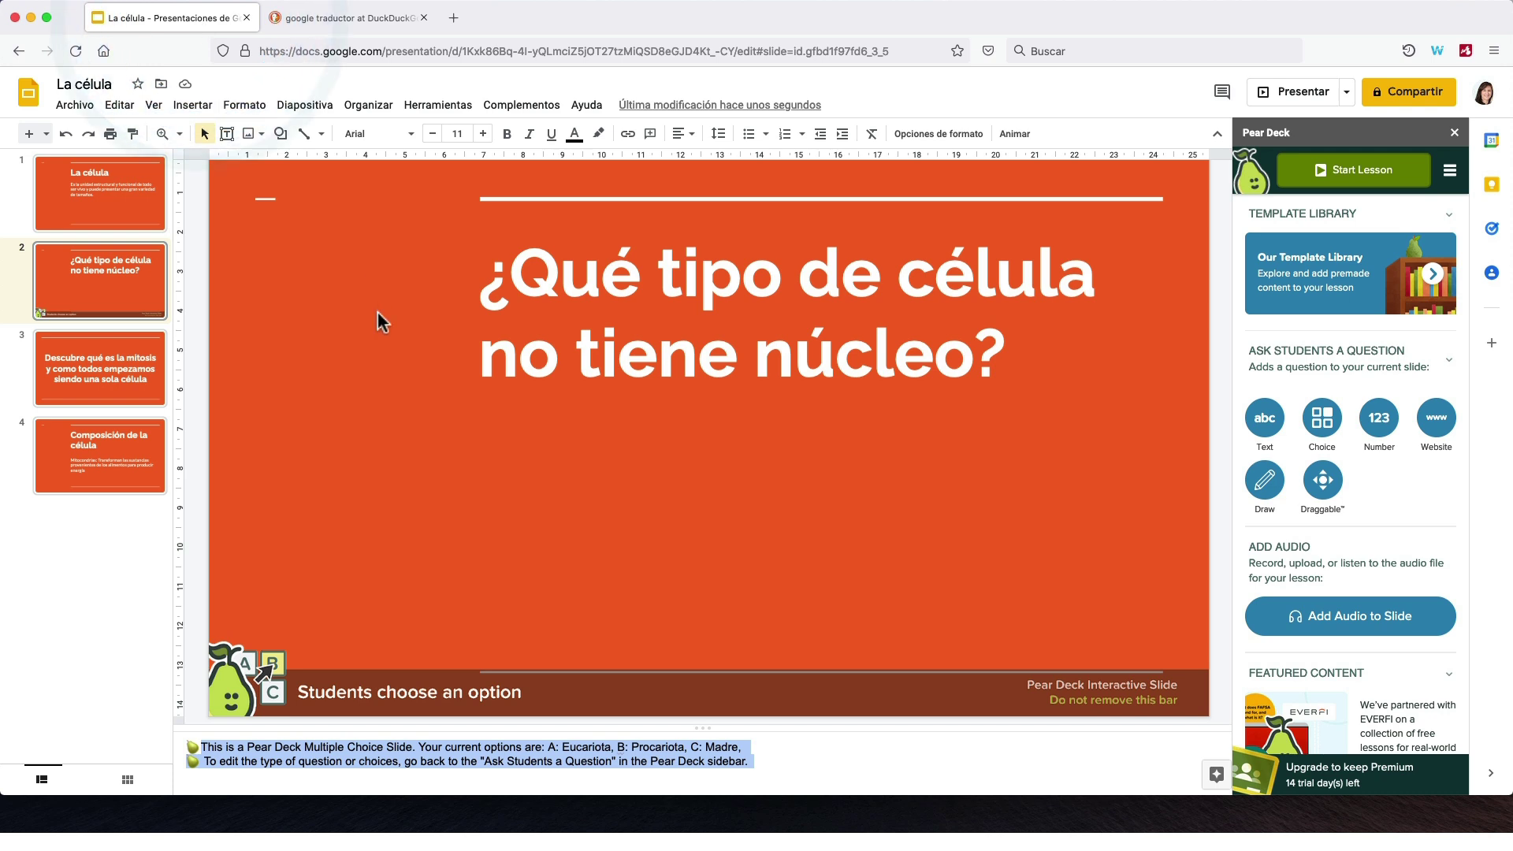
Add fourth choice D: Bacteria to the question and update the slide
left_click(769, 763)
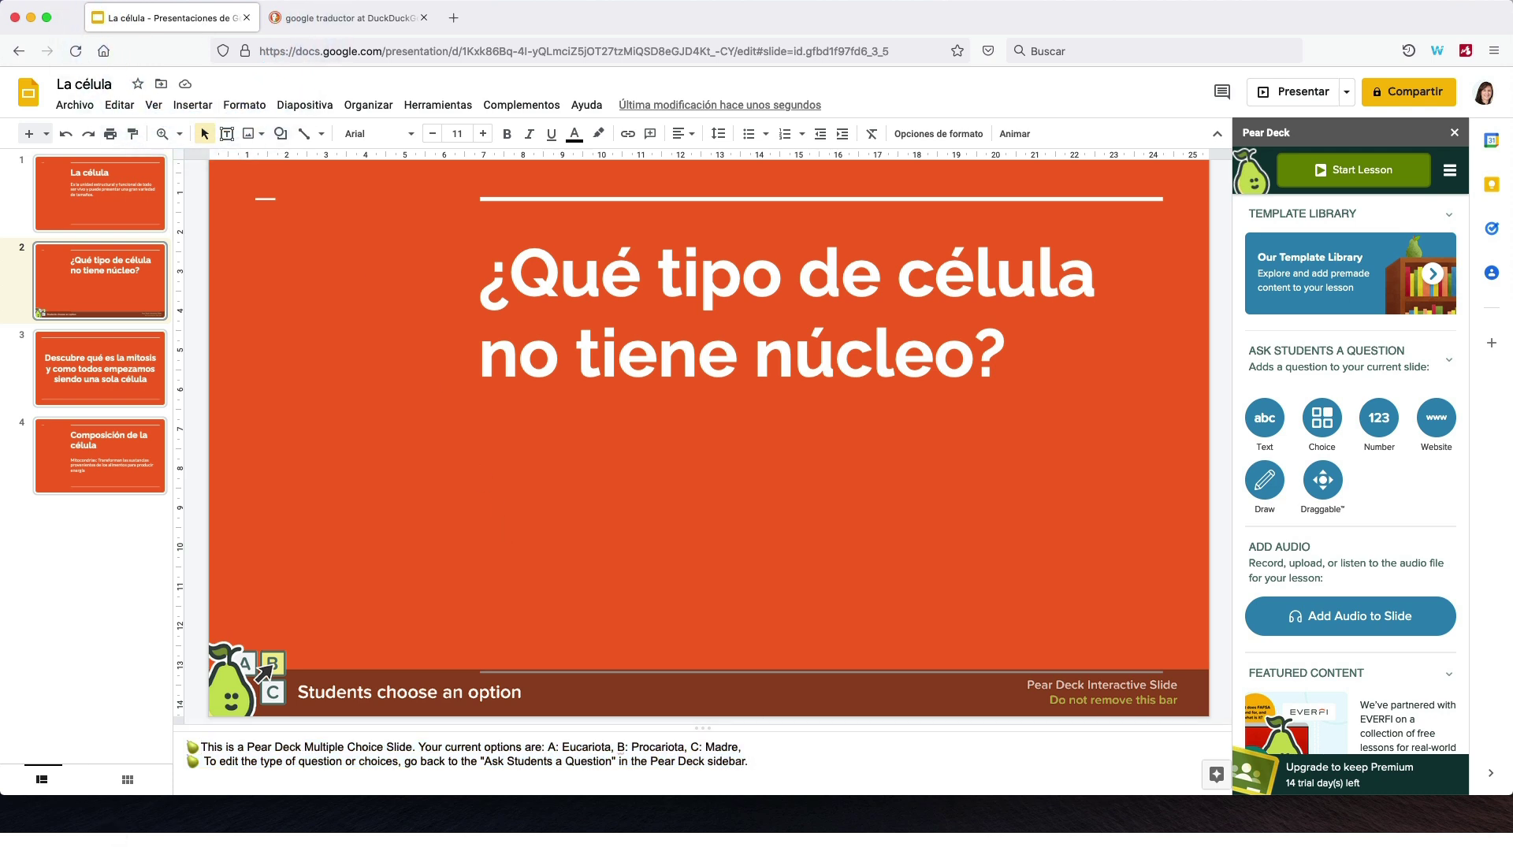
left_click(1322, 423)
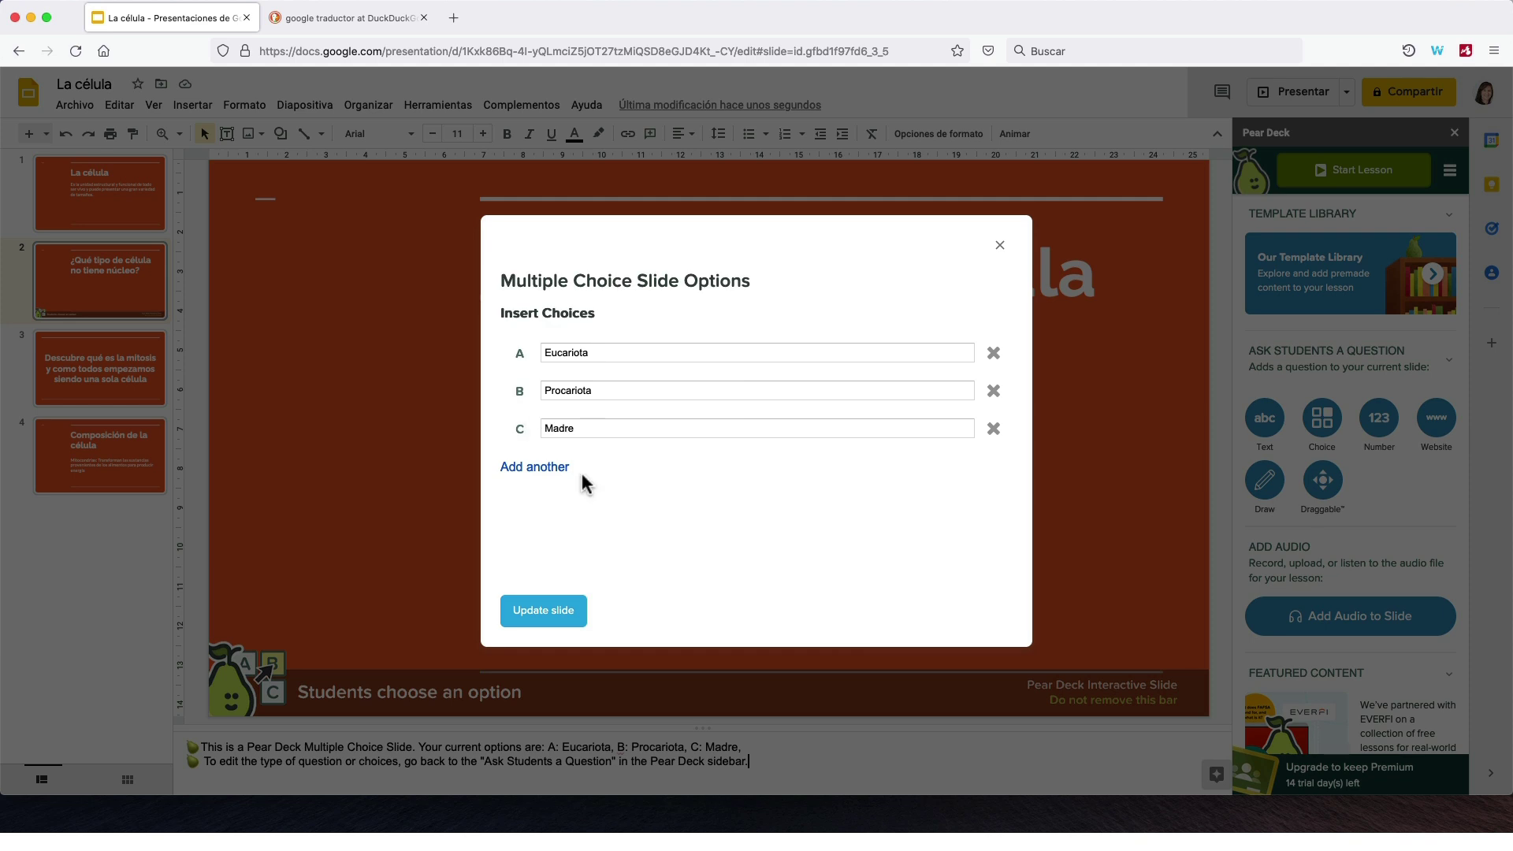
left_click(552, 467)
left_click(551, 466)
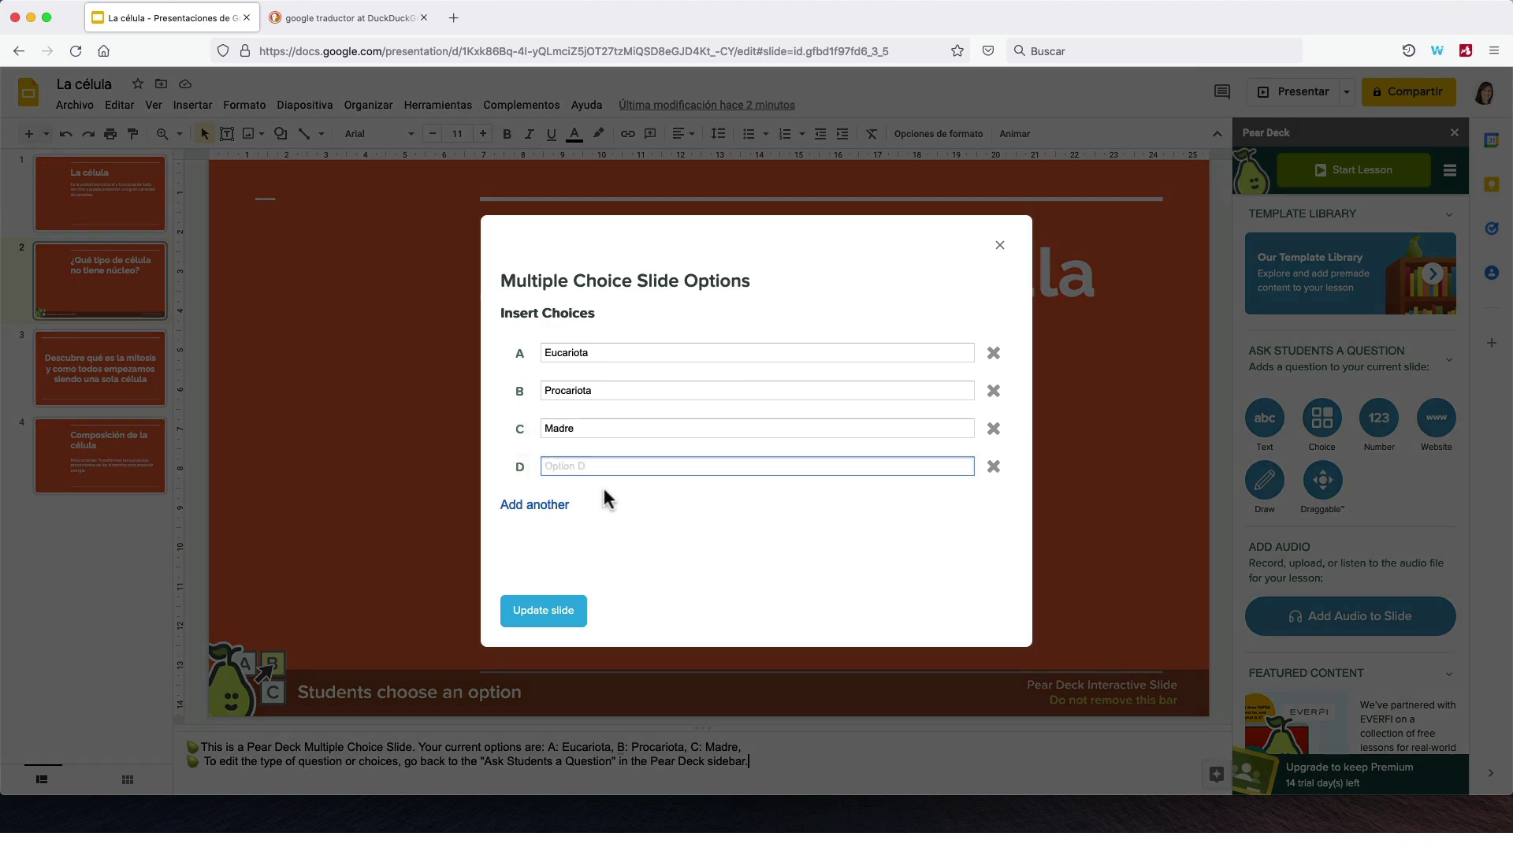
type("Bac")
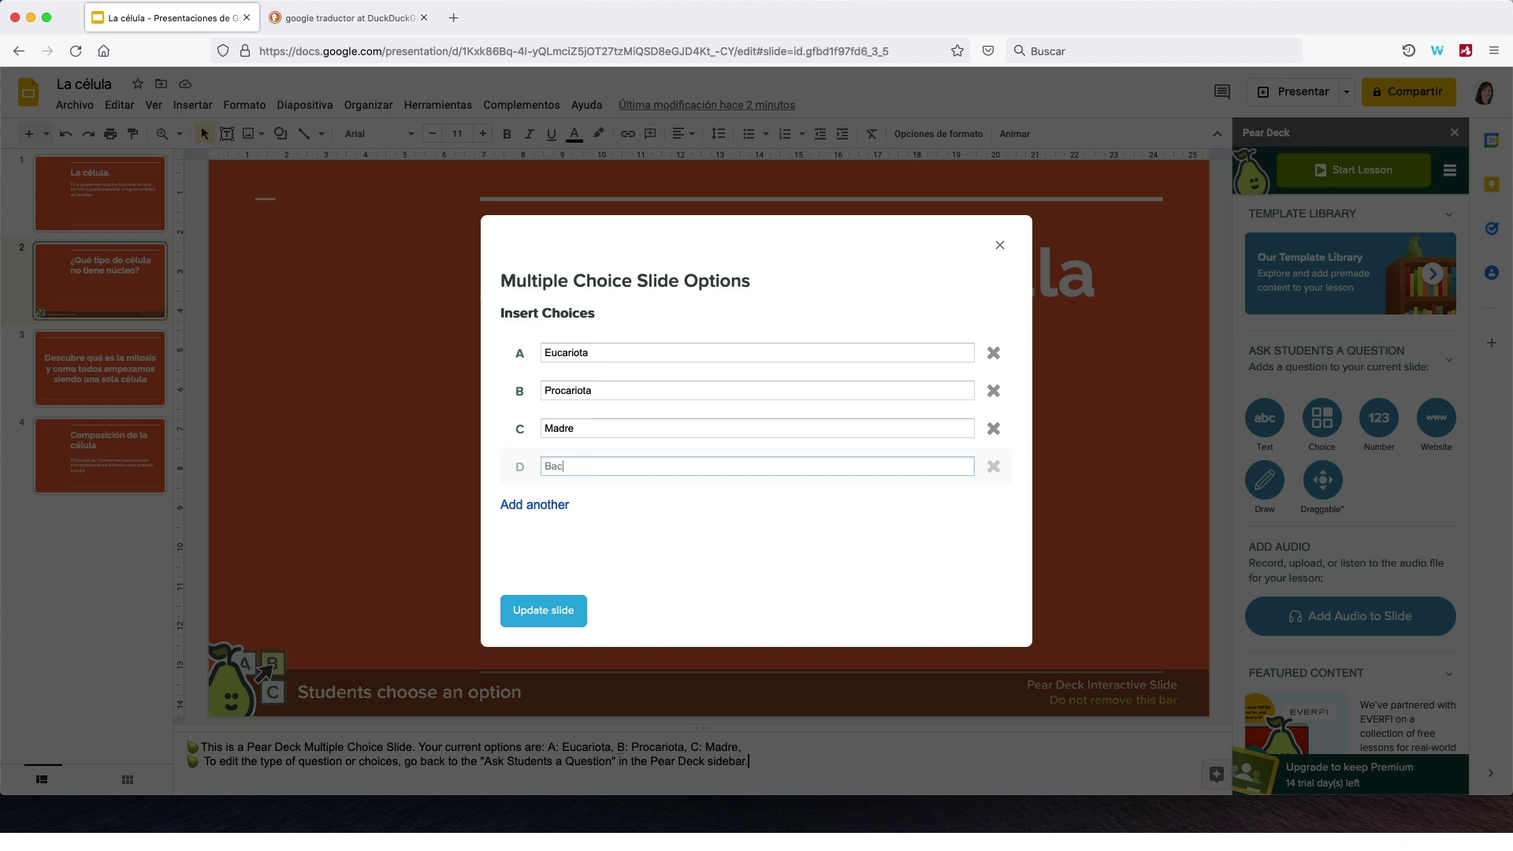
type("teria")
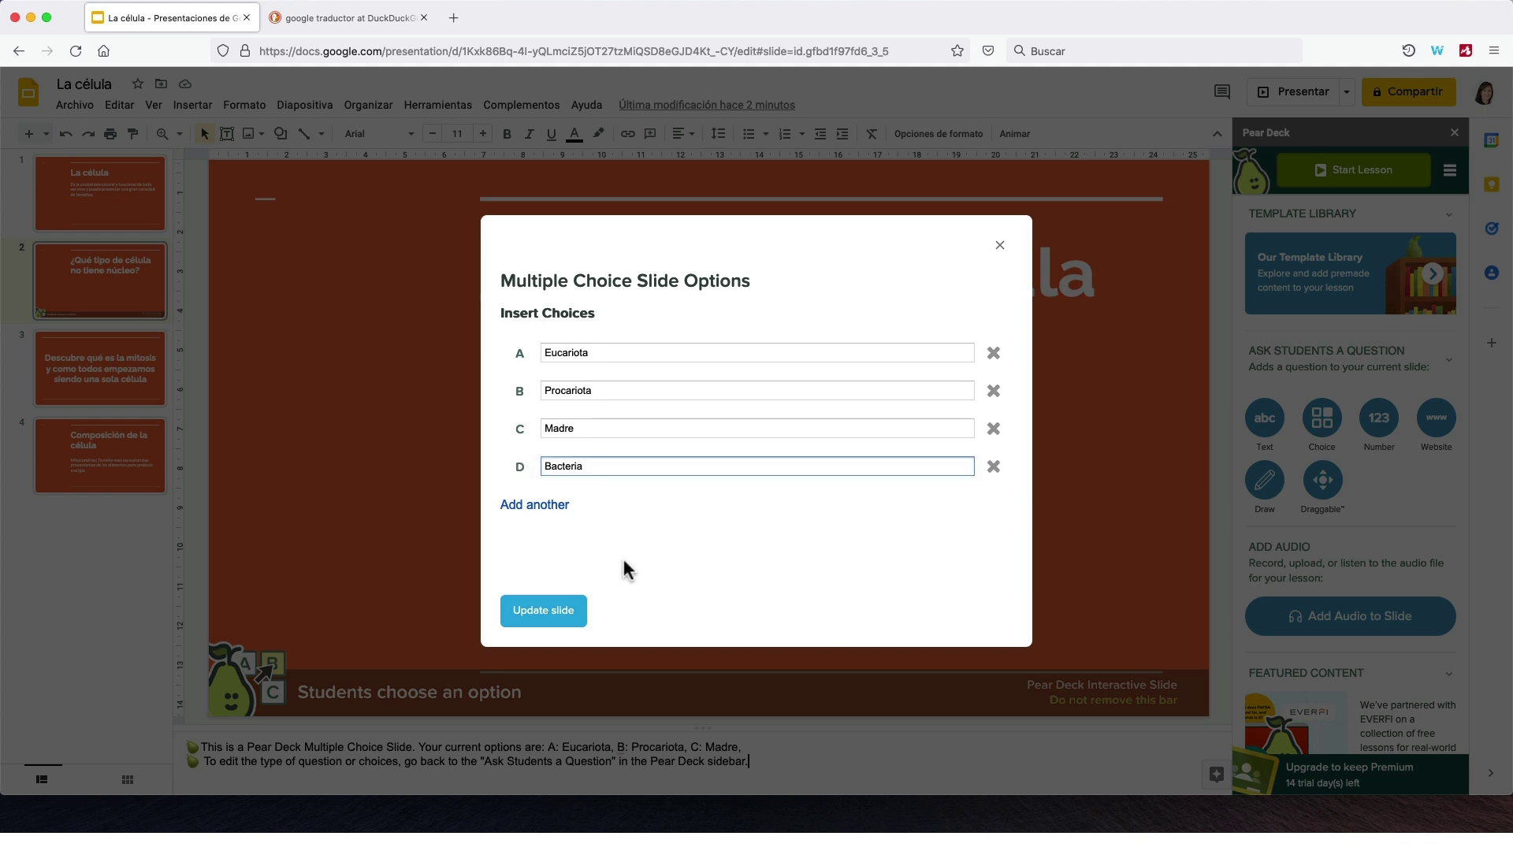
left_click(622, 569)
left_click(541, 619)
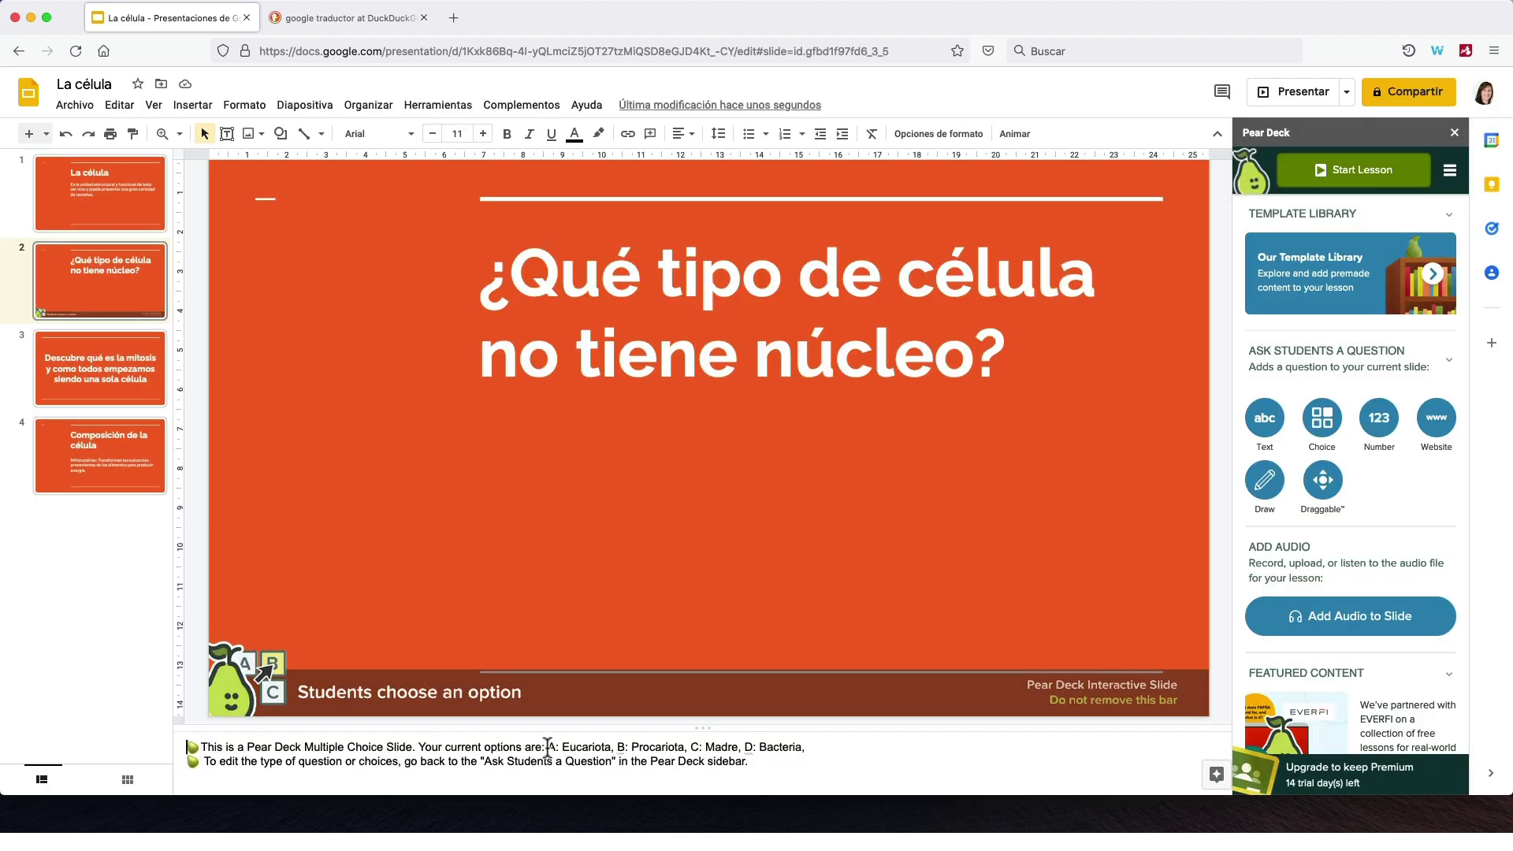
mouse_move(548, 745)
left_mouse_down()
mouse_move(768, 760)
mouse_move(831, 748)
left_mouse_up()
left_click(842, 770)
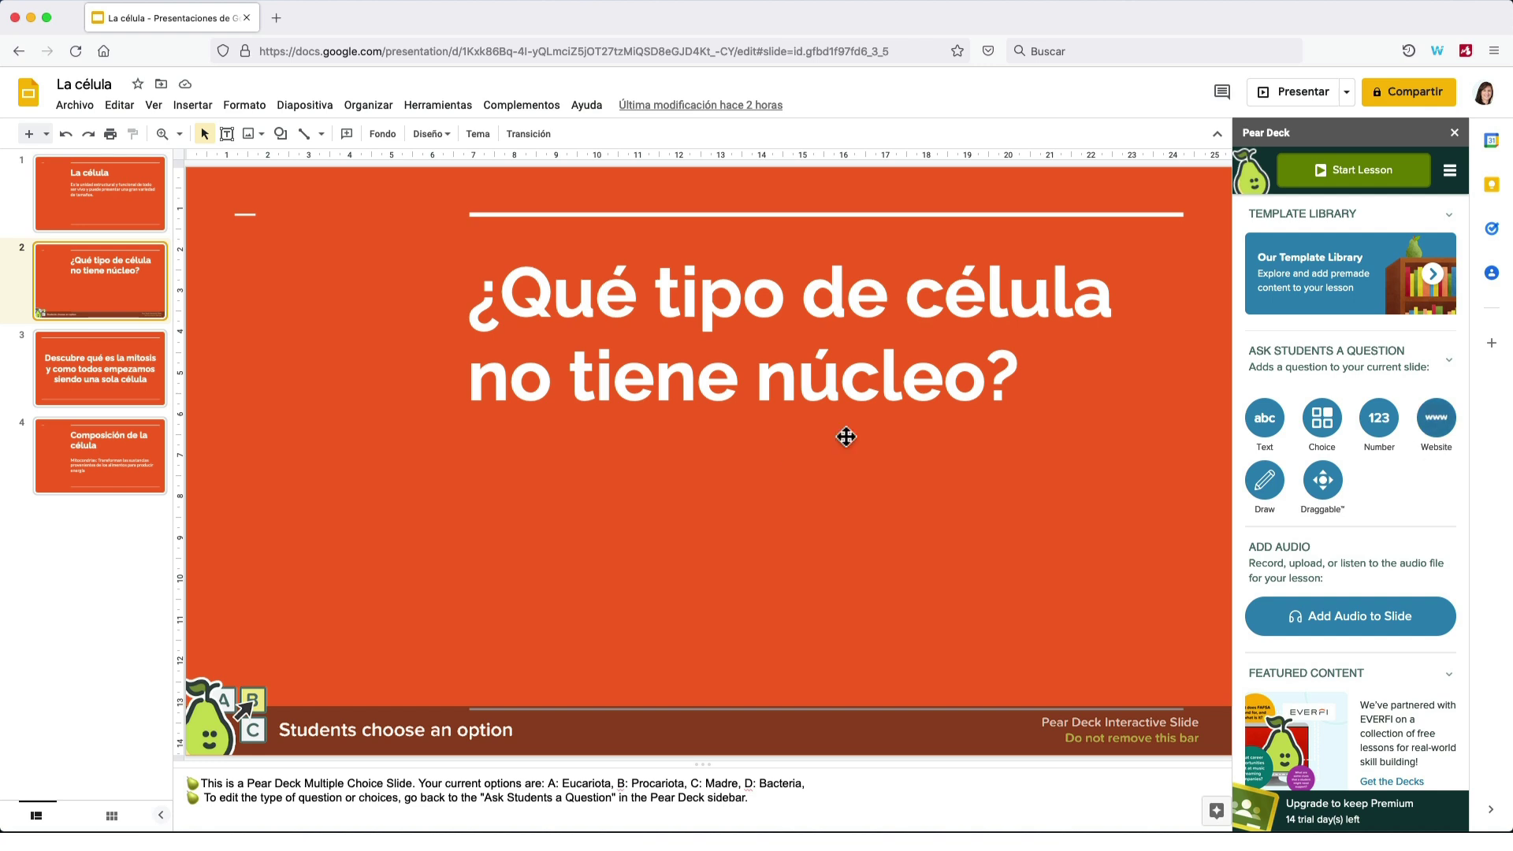
left_click(115, 353)
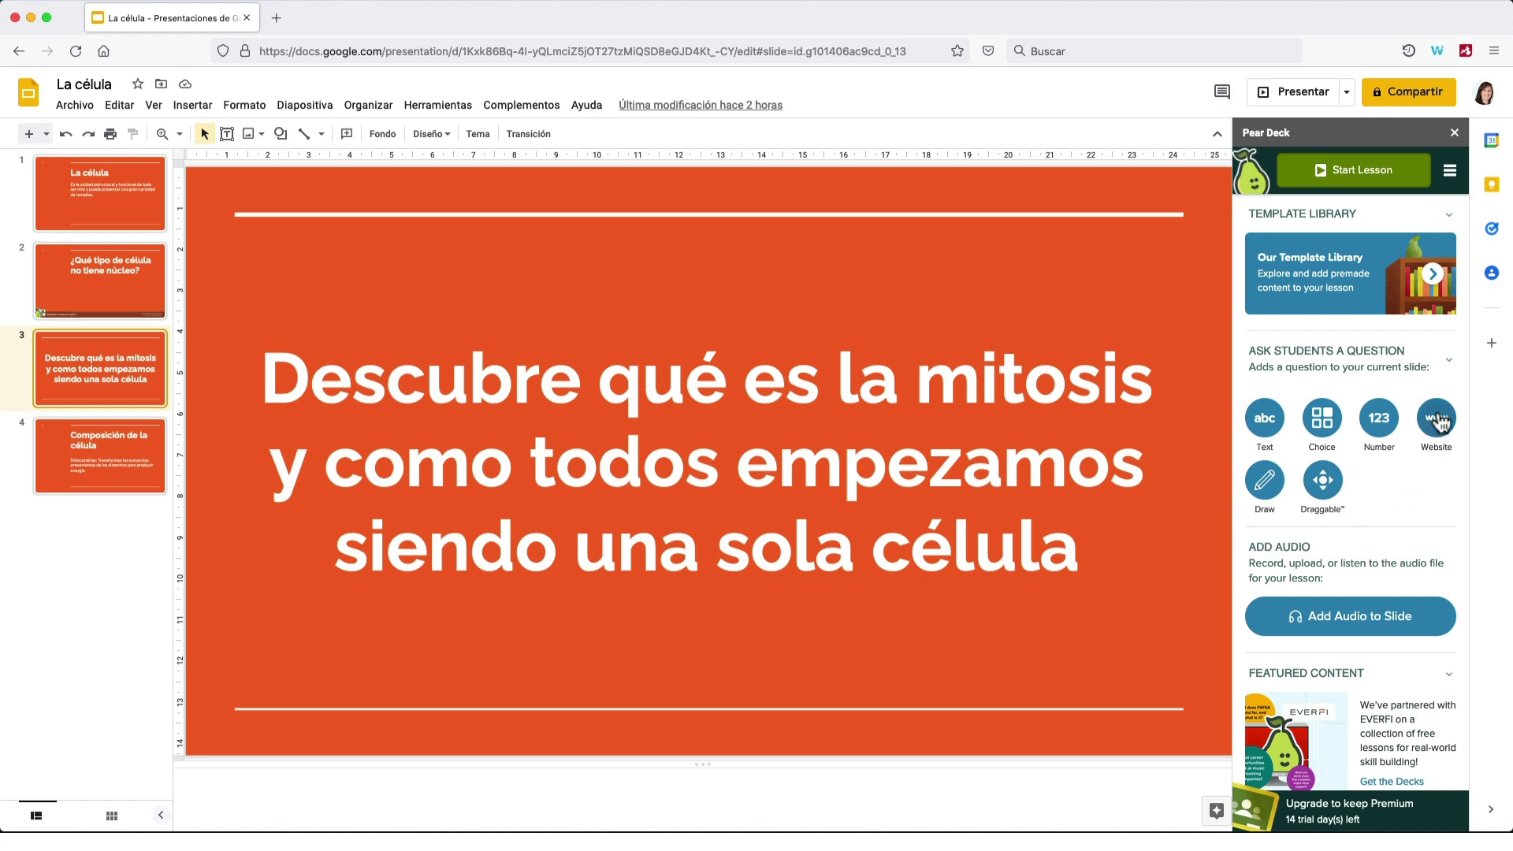
left_click(1439, 423)
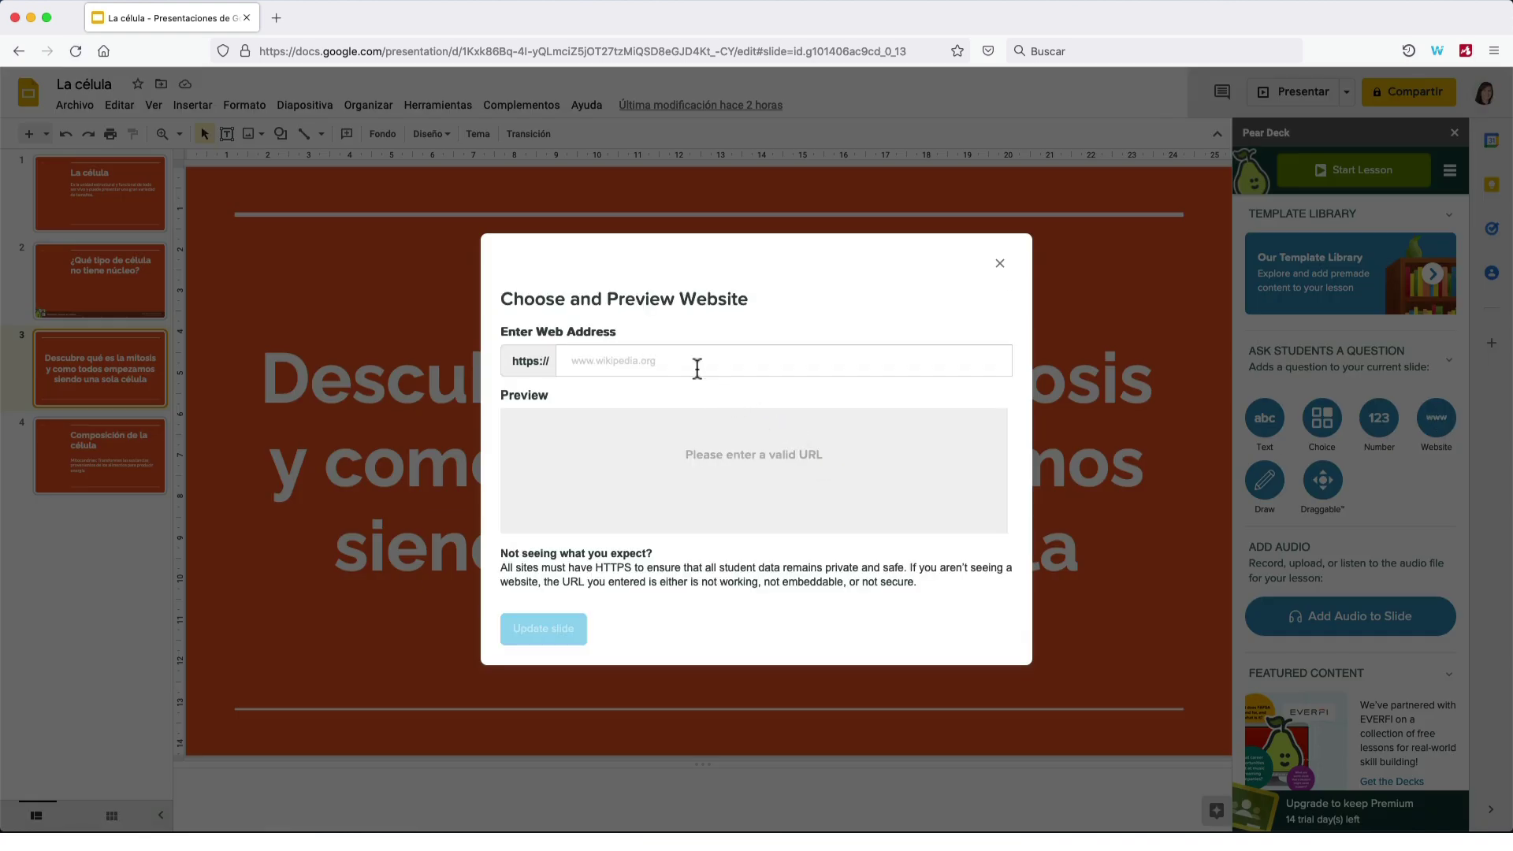
left_click(701, 363)
type("www.genome.gov/es/genetics-glossary/Mitosis")
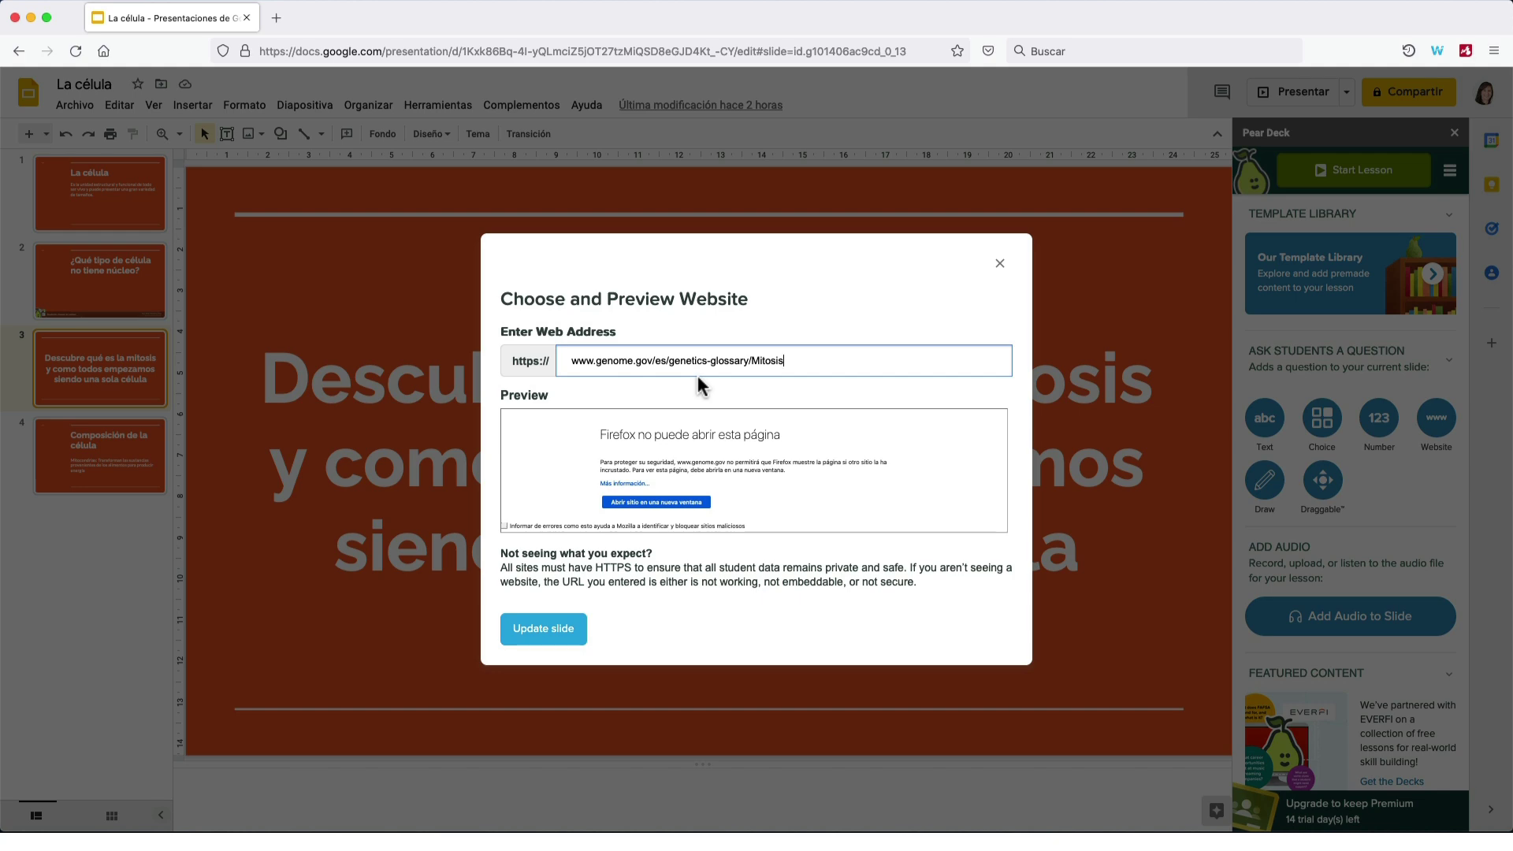
left_click(537, 628)
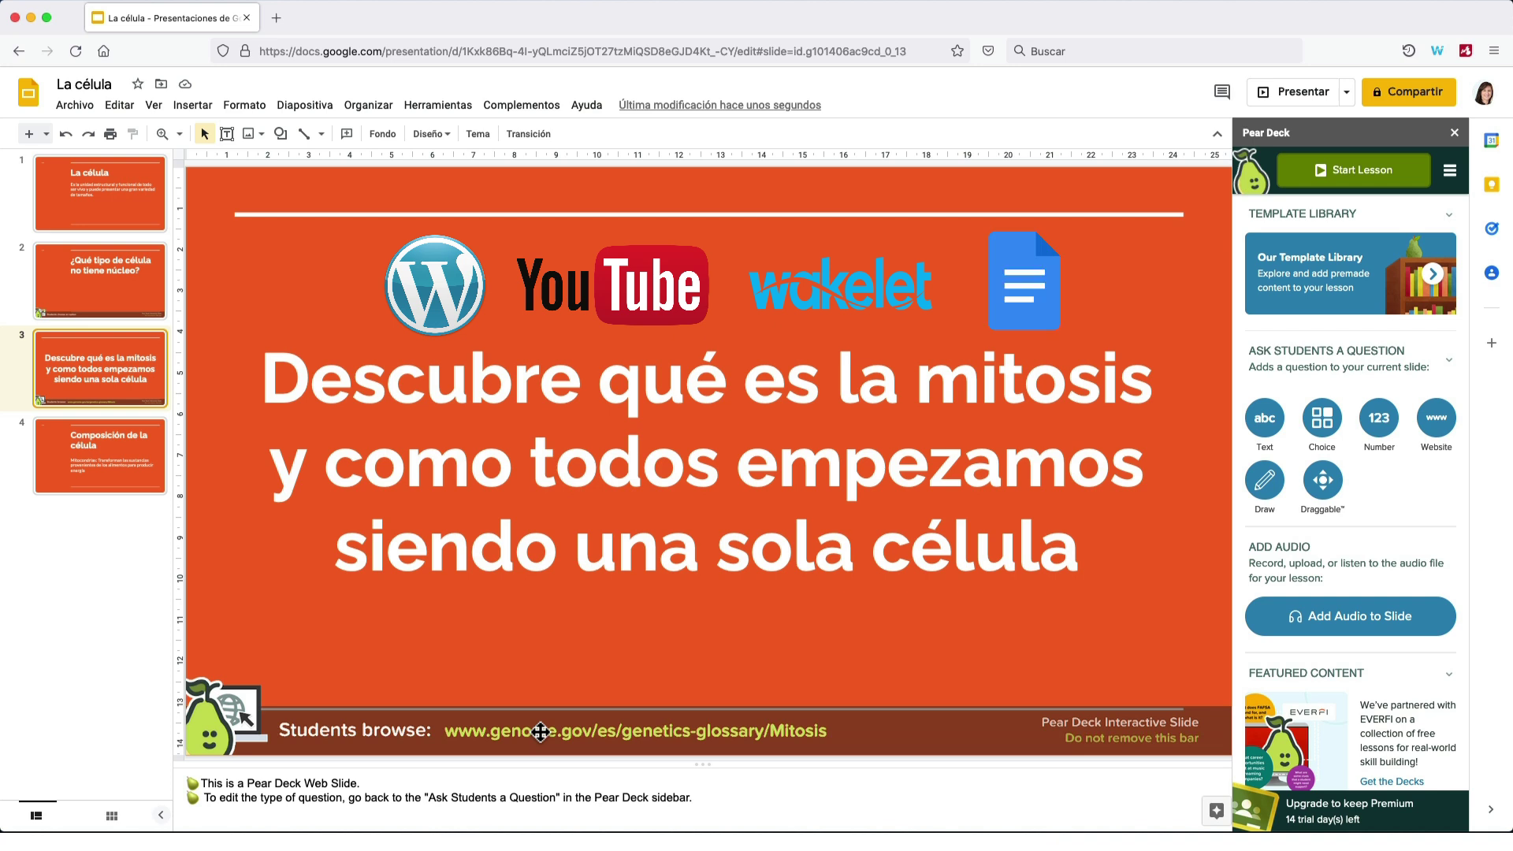
left_click(540, 732)
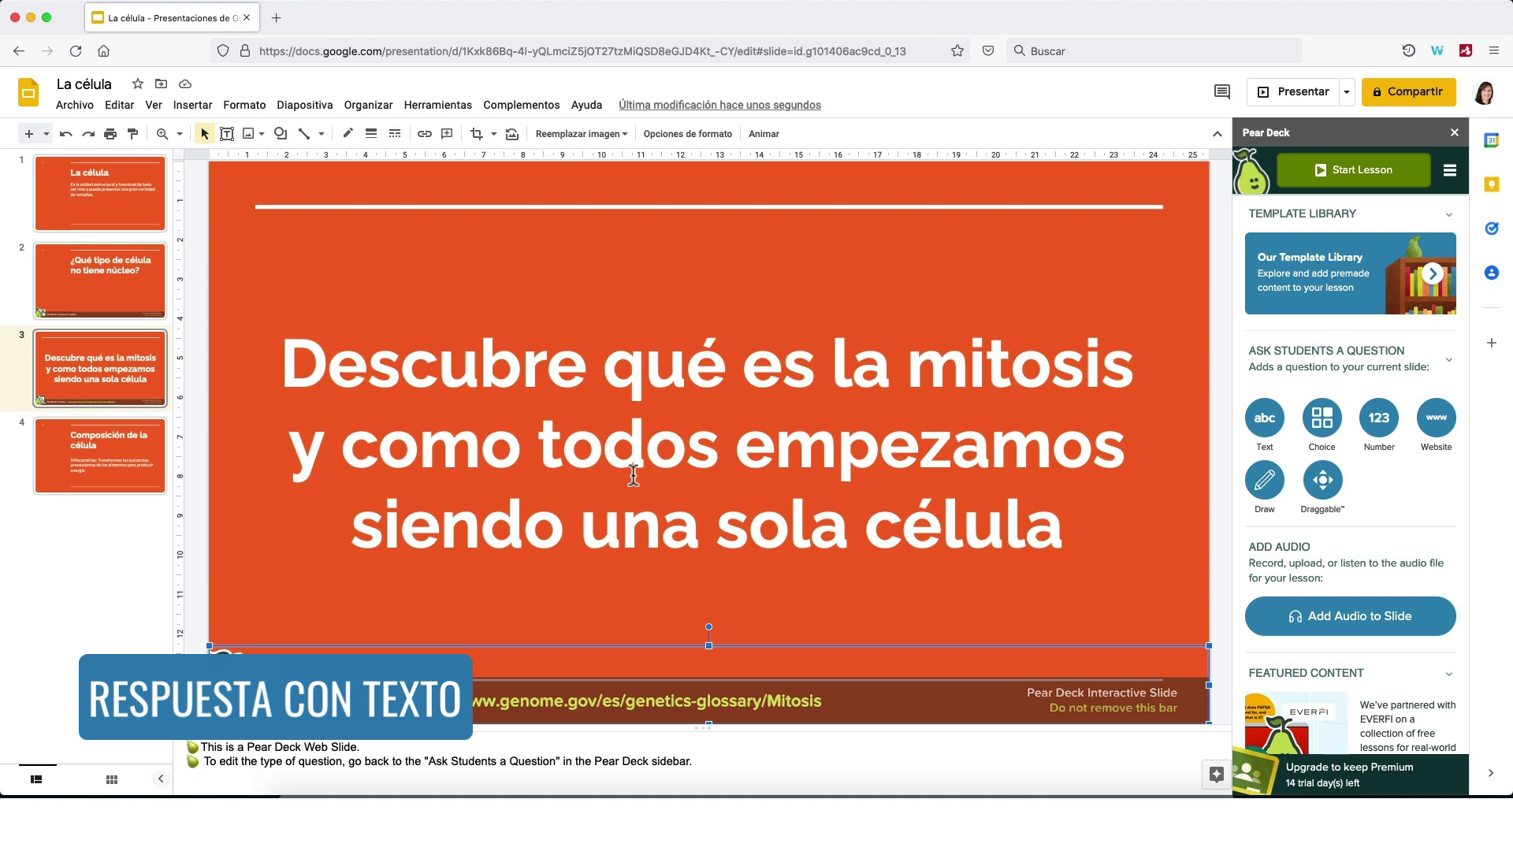
Duplicate the mitosis slide and paste the Golgi apparatus question as its title, without asterisks
right_click(72, 353)
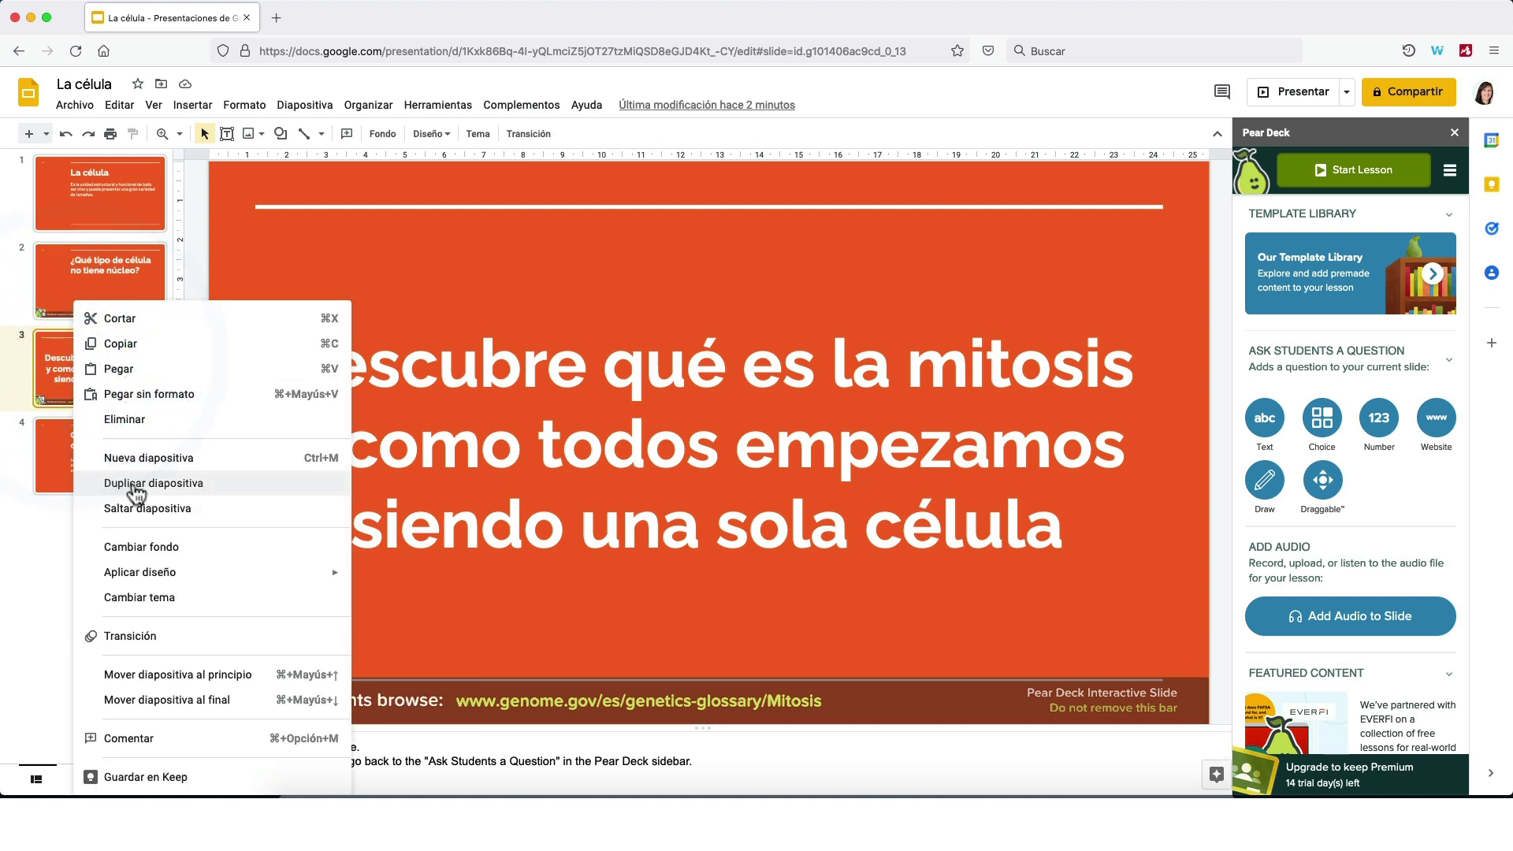
left_click(135, 492)
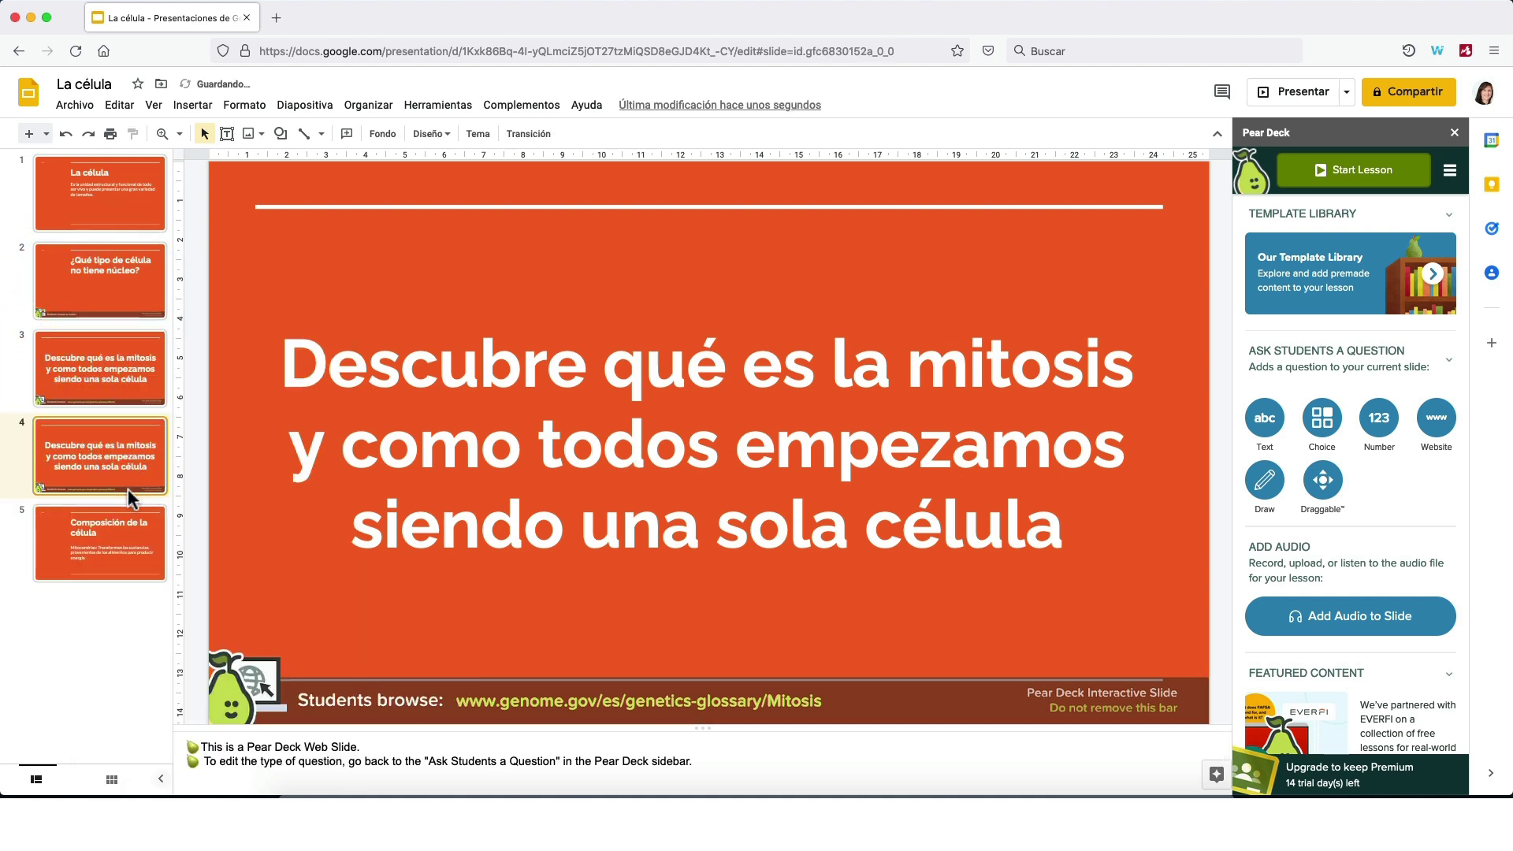
left_click(952, 528)
left_click_drag(1059, 536, 321, 398)
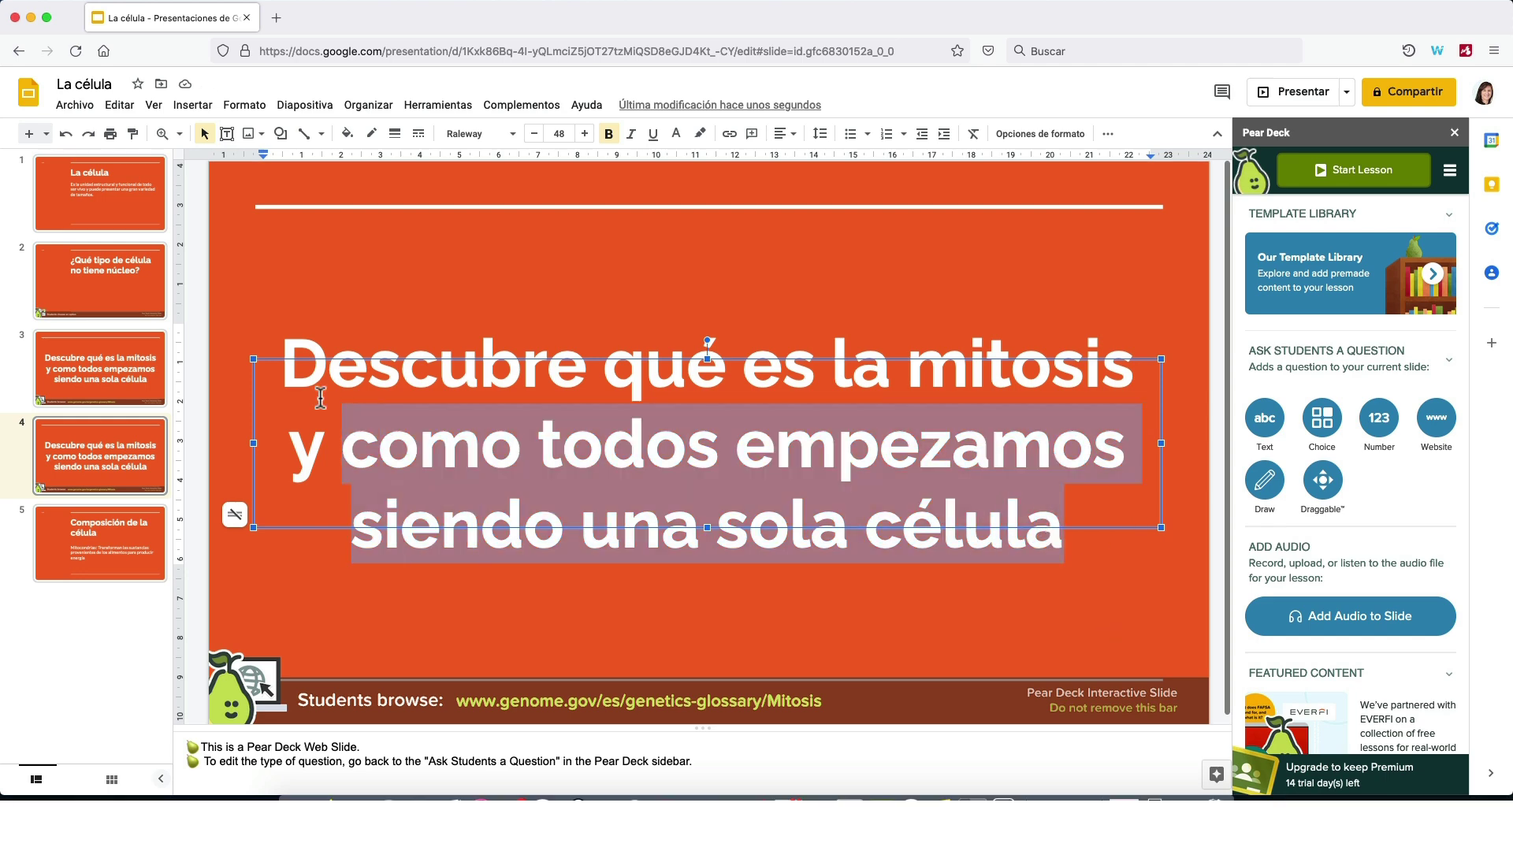
key("BackSpace")
type("*Explica con tus propias palabras la función del aparato de Golgi*")
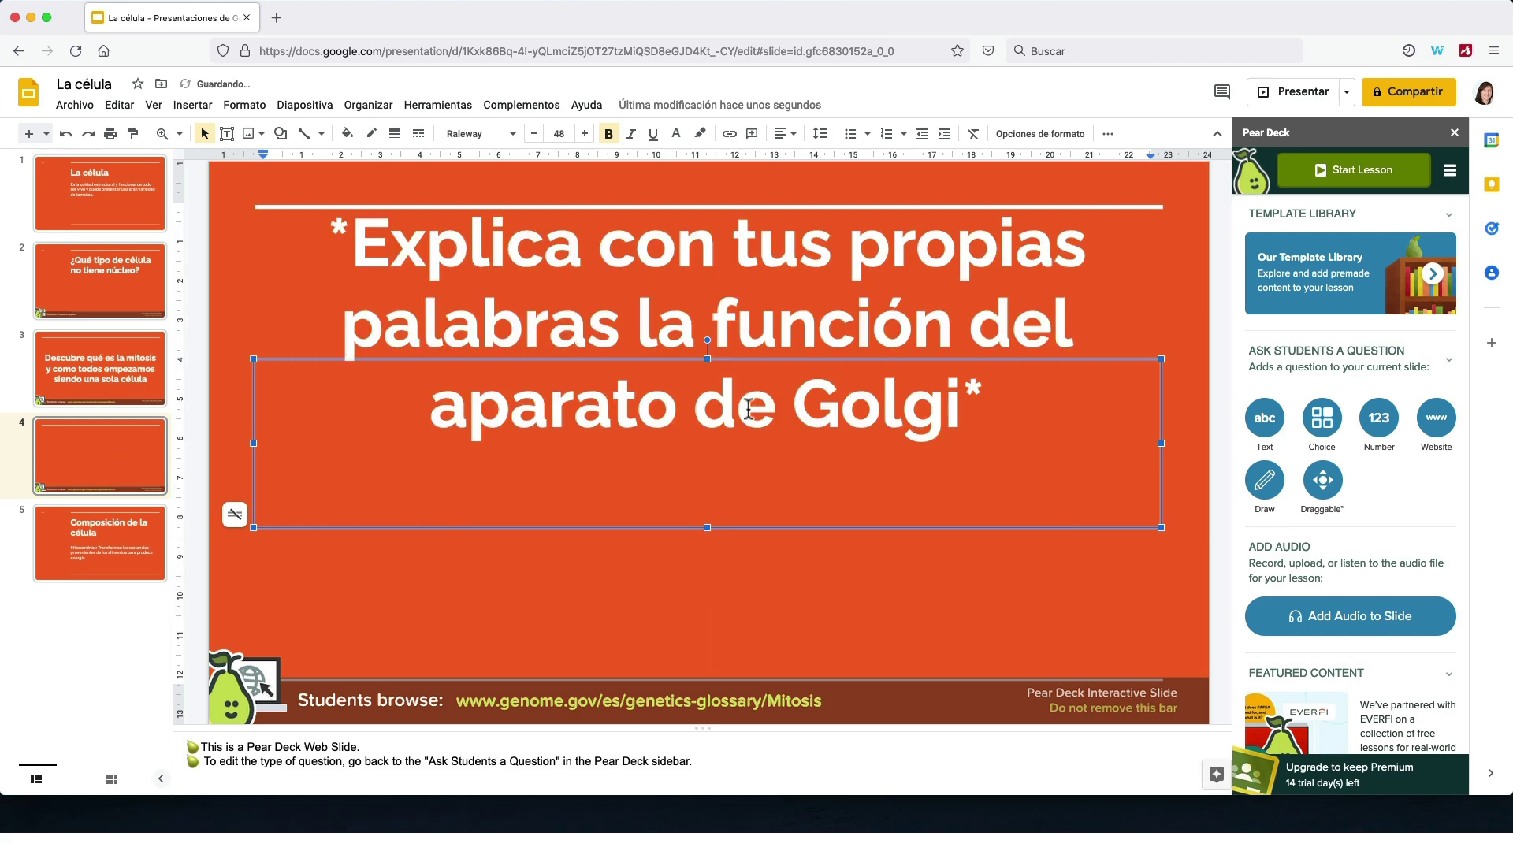
left_click(349, 225)
key("BackSpace")
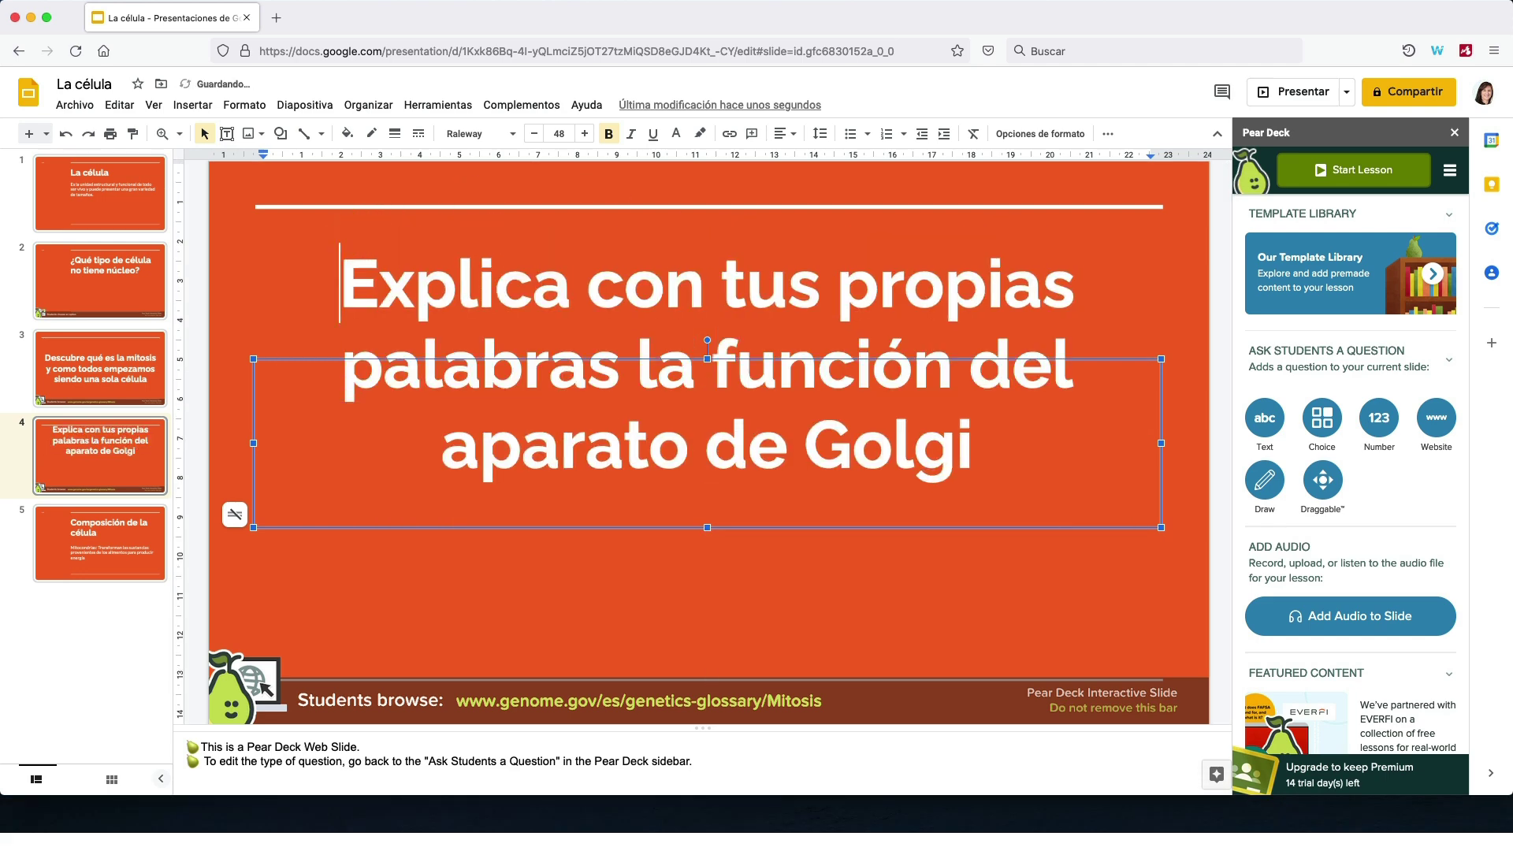
left_click(339, 597)
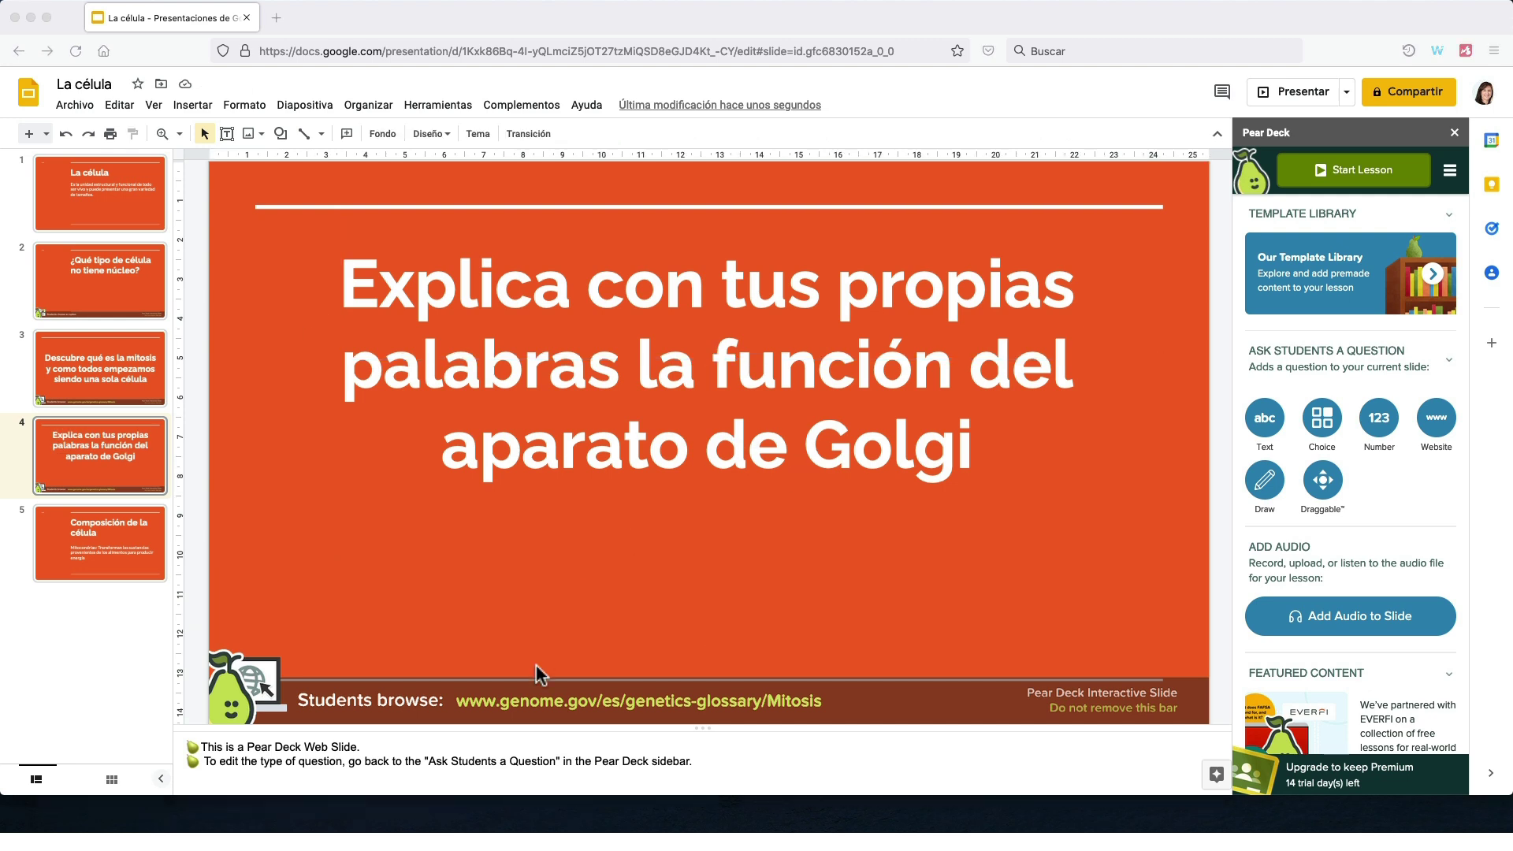
Delete the copied Pear Deck bar and clear the slide's speaker notes
left_click(520, 698)
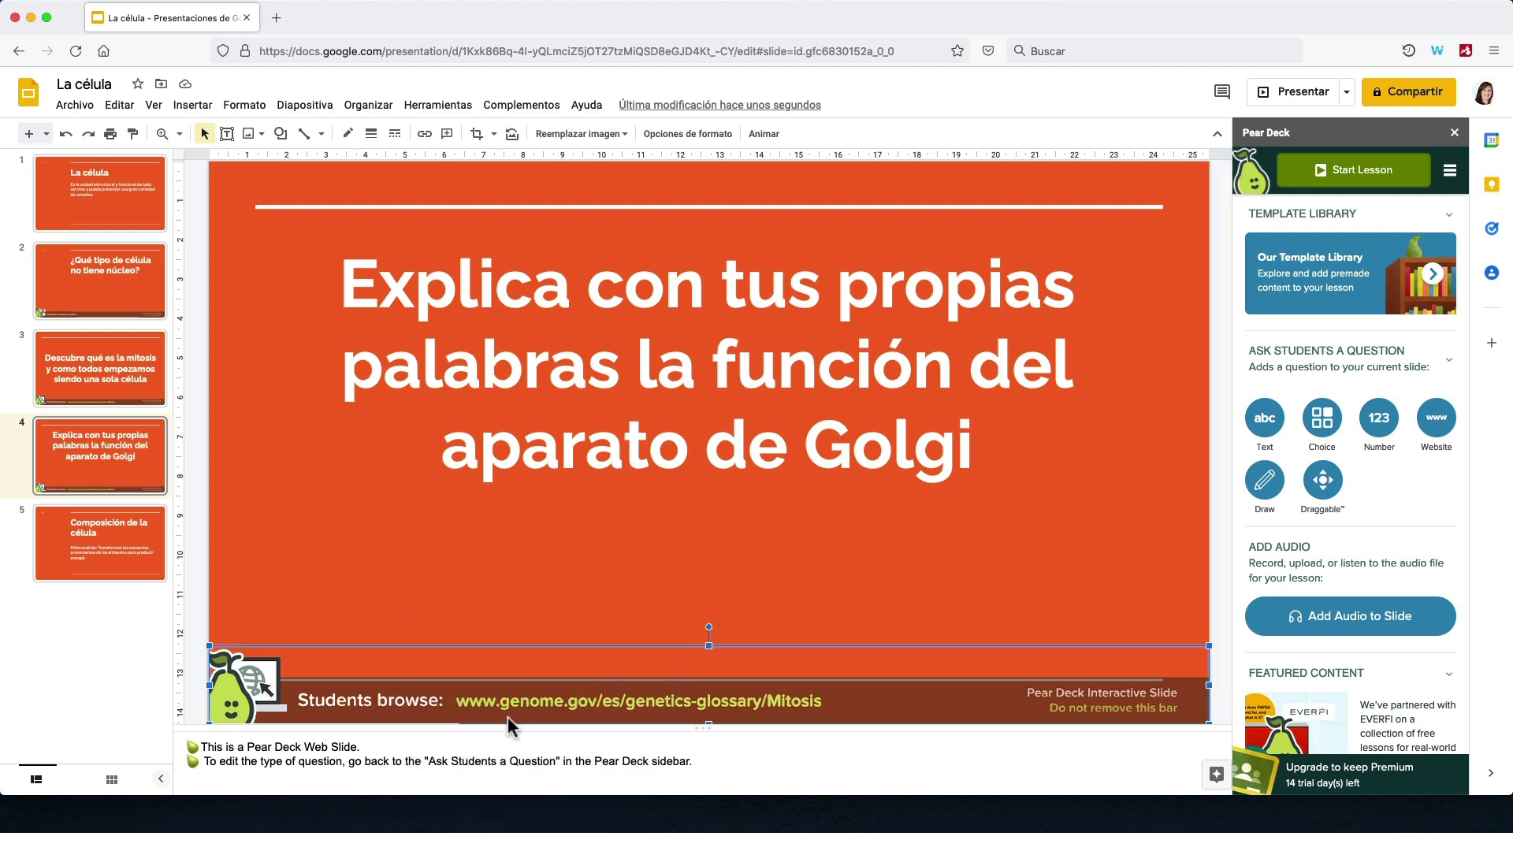
key("Delete")
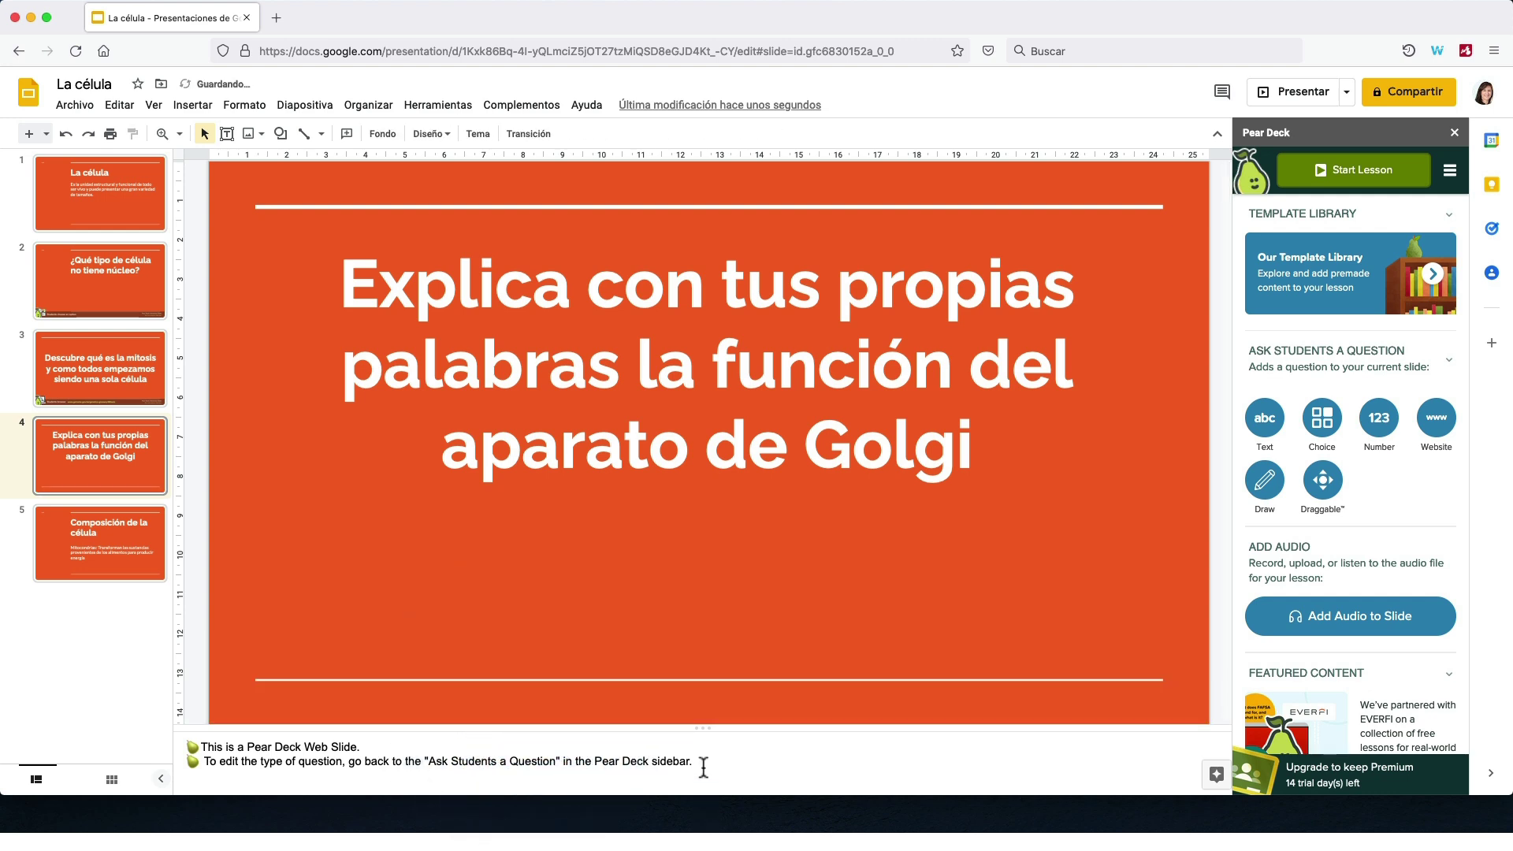
left_click_drag(703, 767, 176, 726)
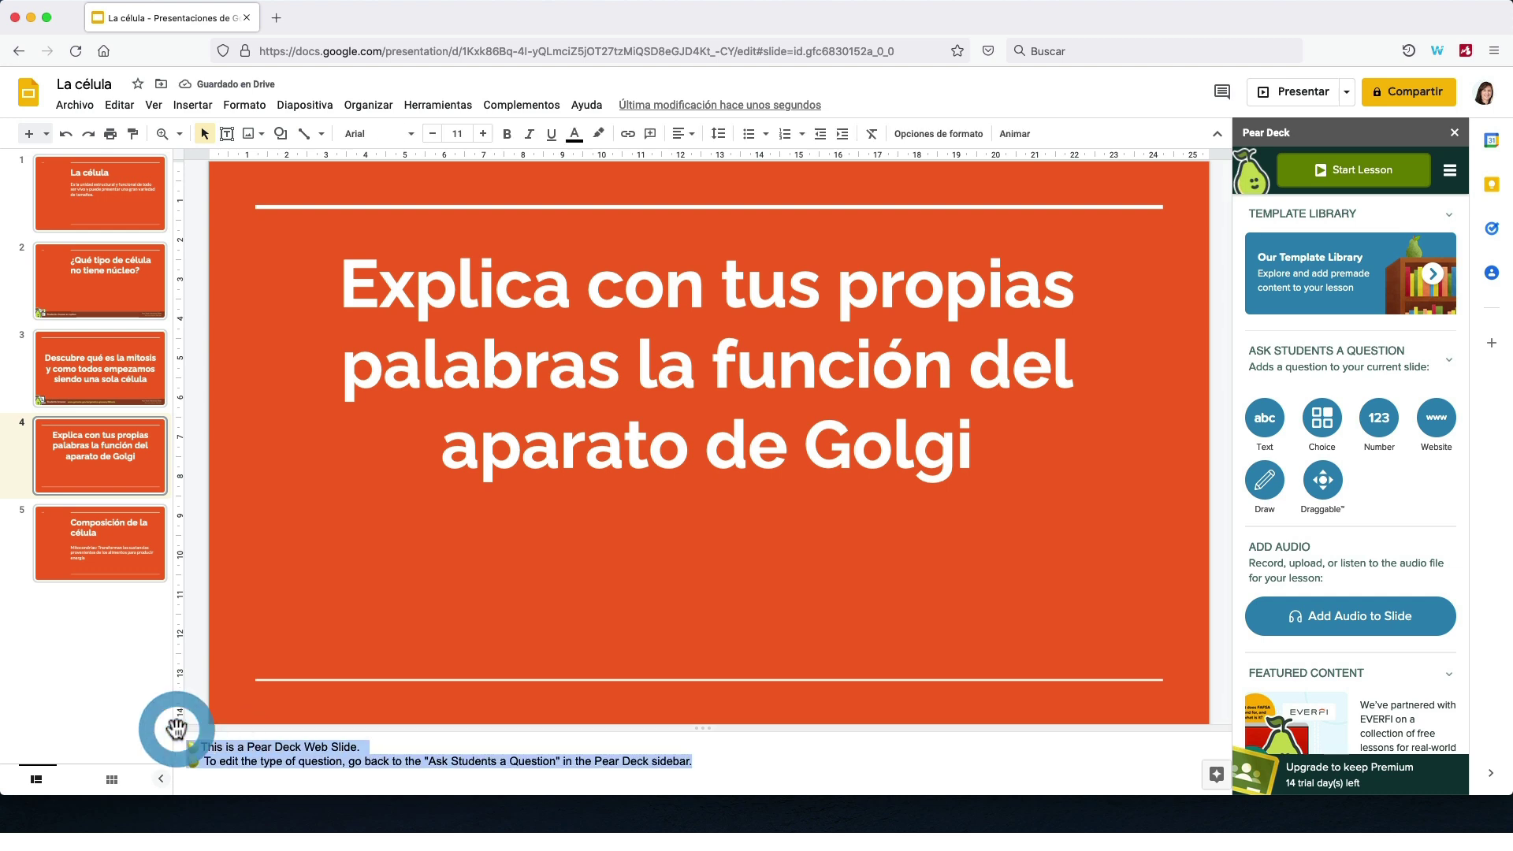
key("Delete")
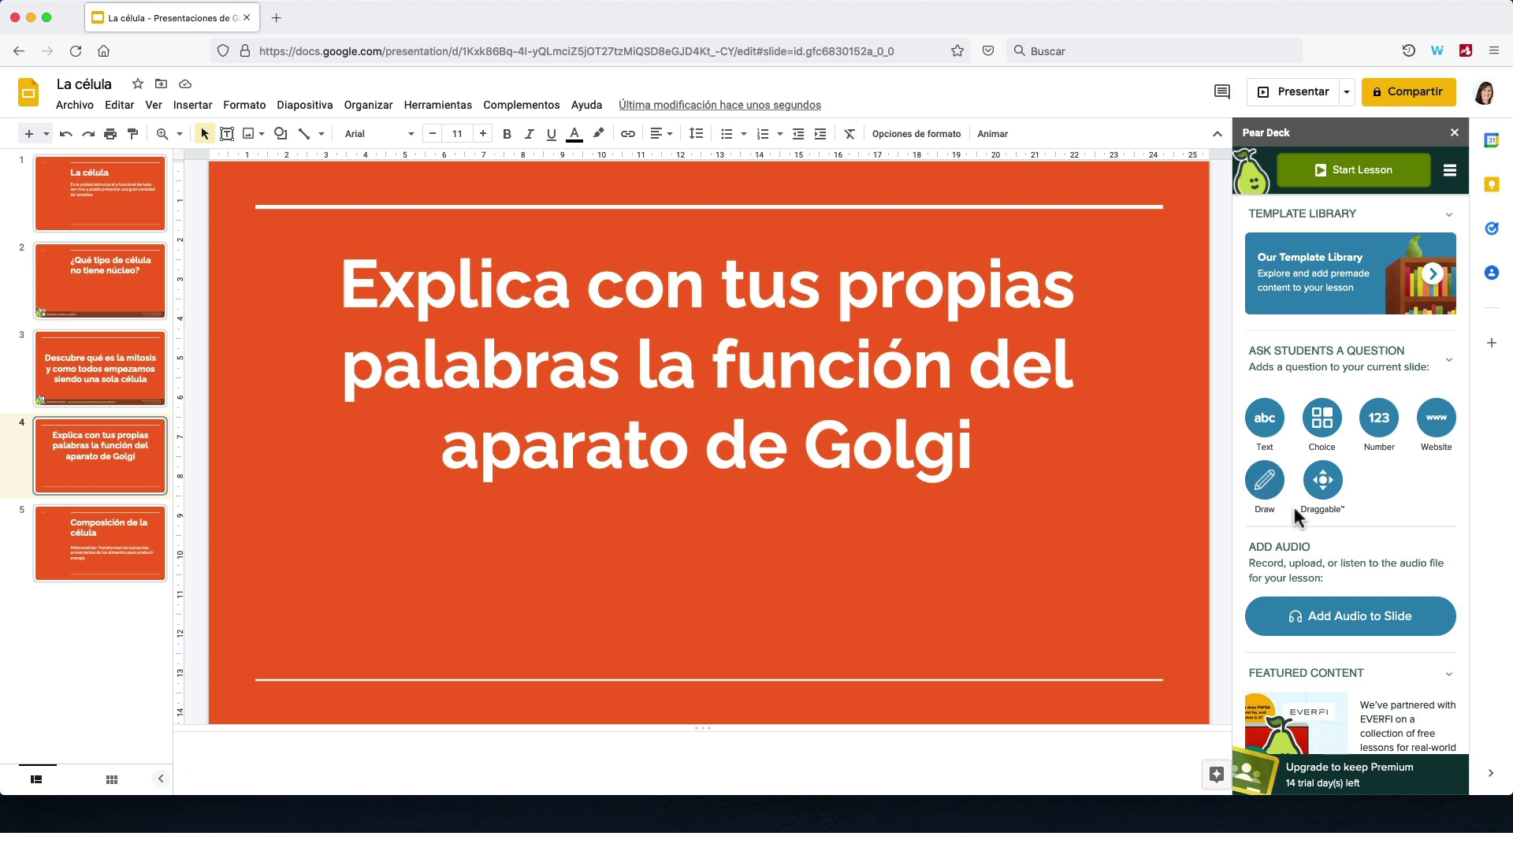
Make slide 4 a Pear Deck Text question so students write their Golgi answer
left_click(1273, 416)
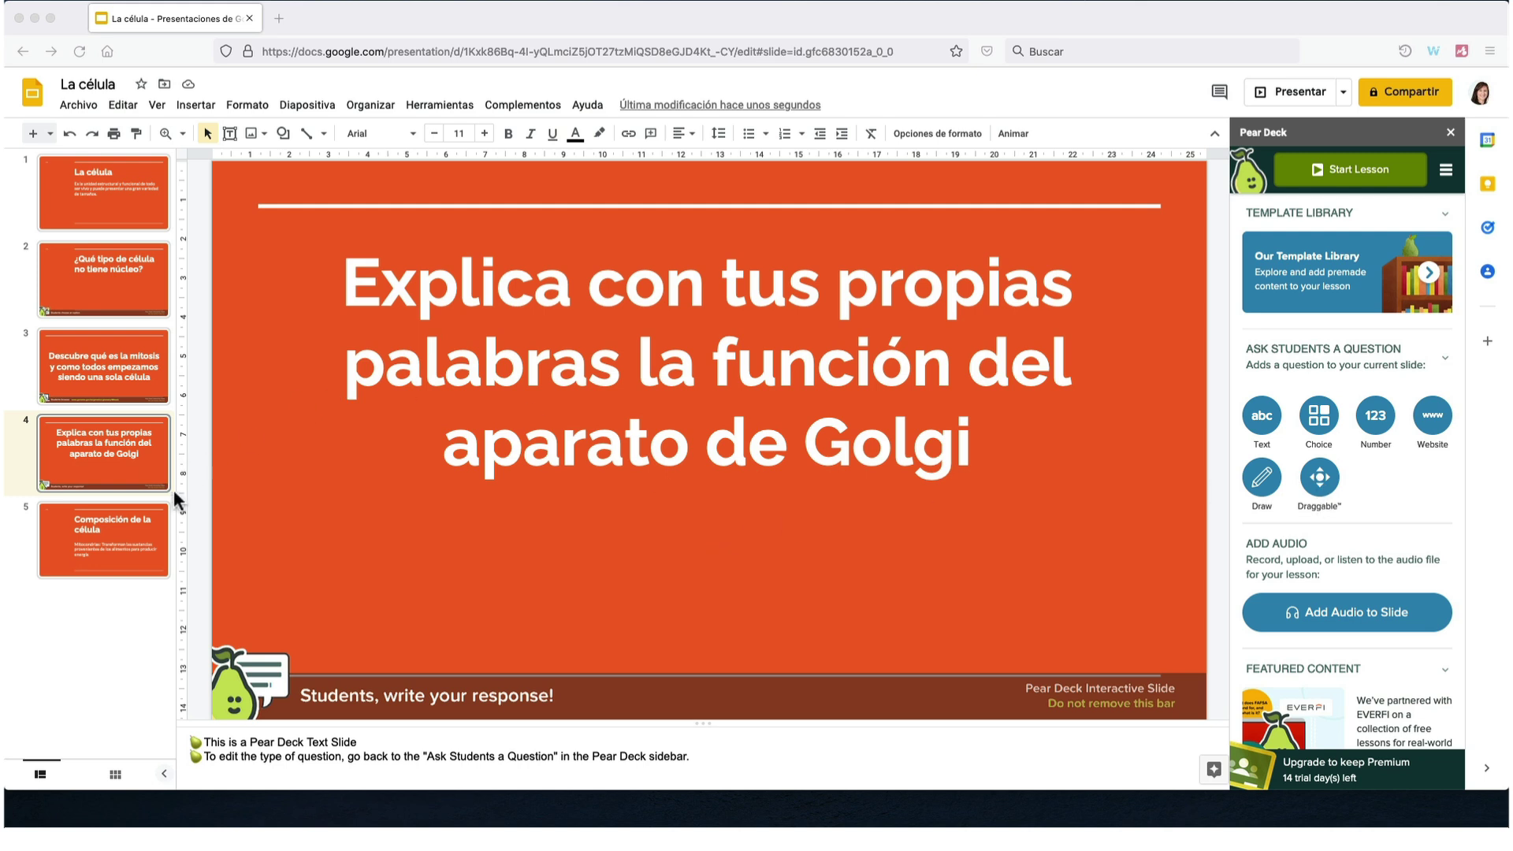
Add a new slide after Composición de la célula and insert a 'celula animal' web image
left_click(129, 540)
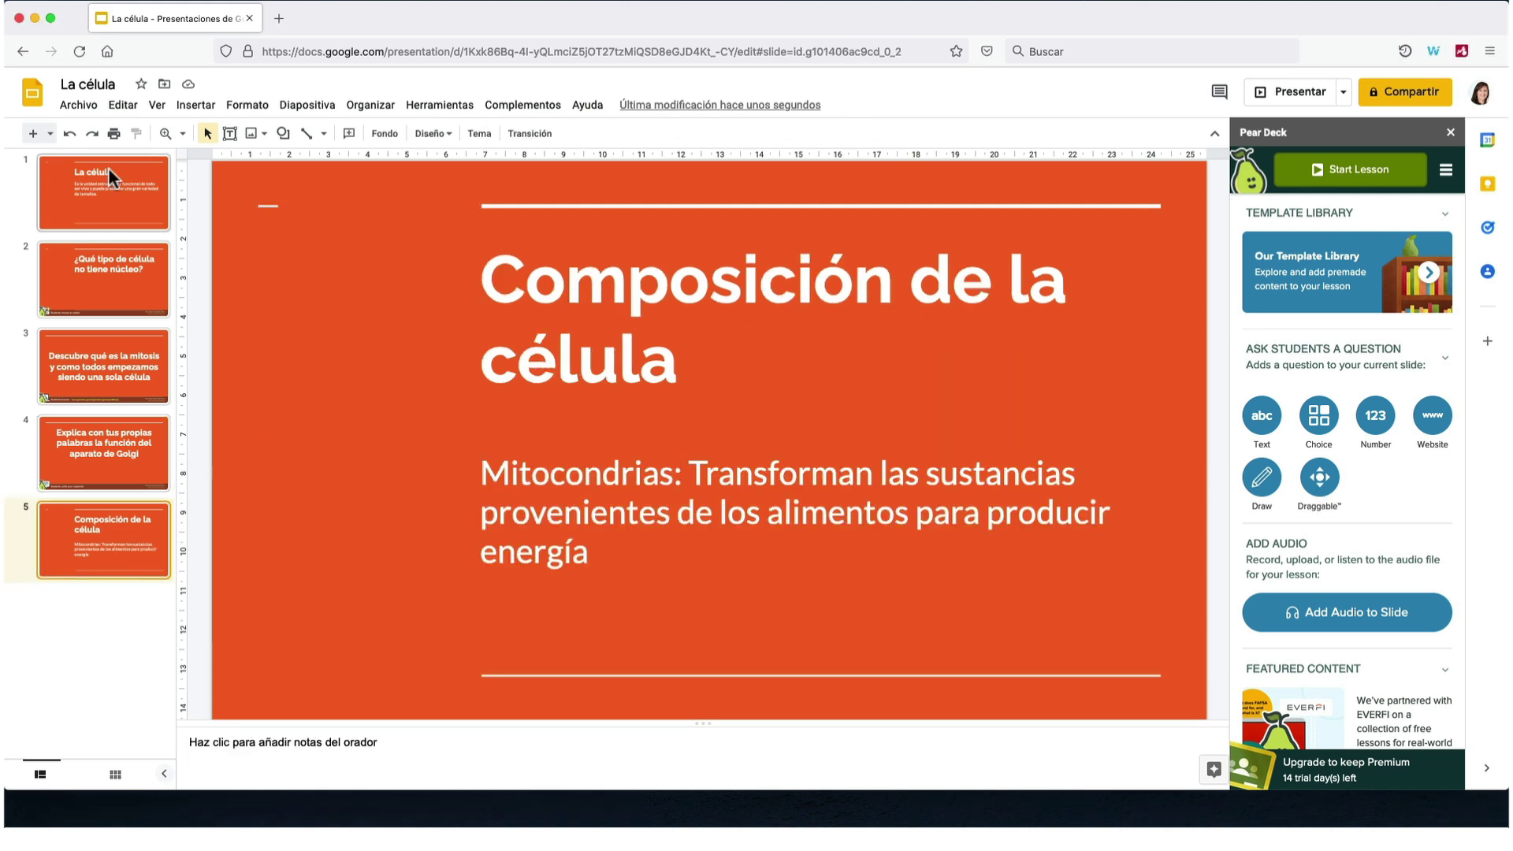
left_click(34, 134)
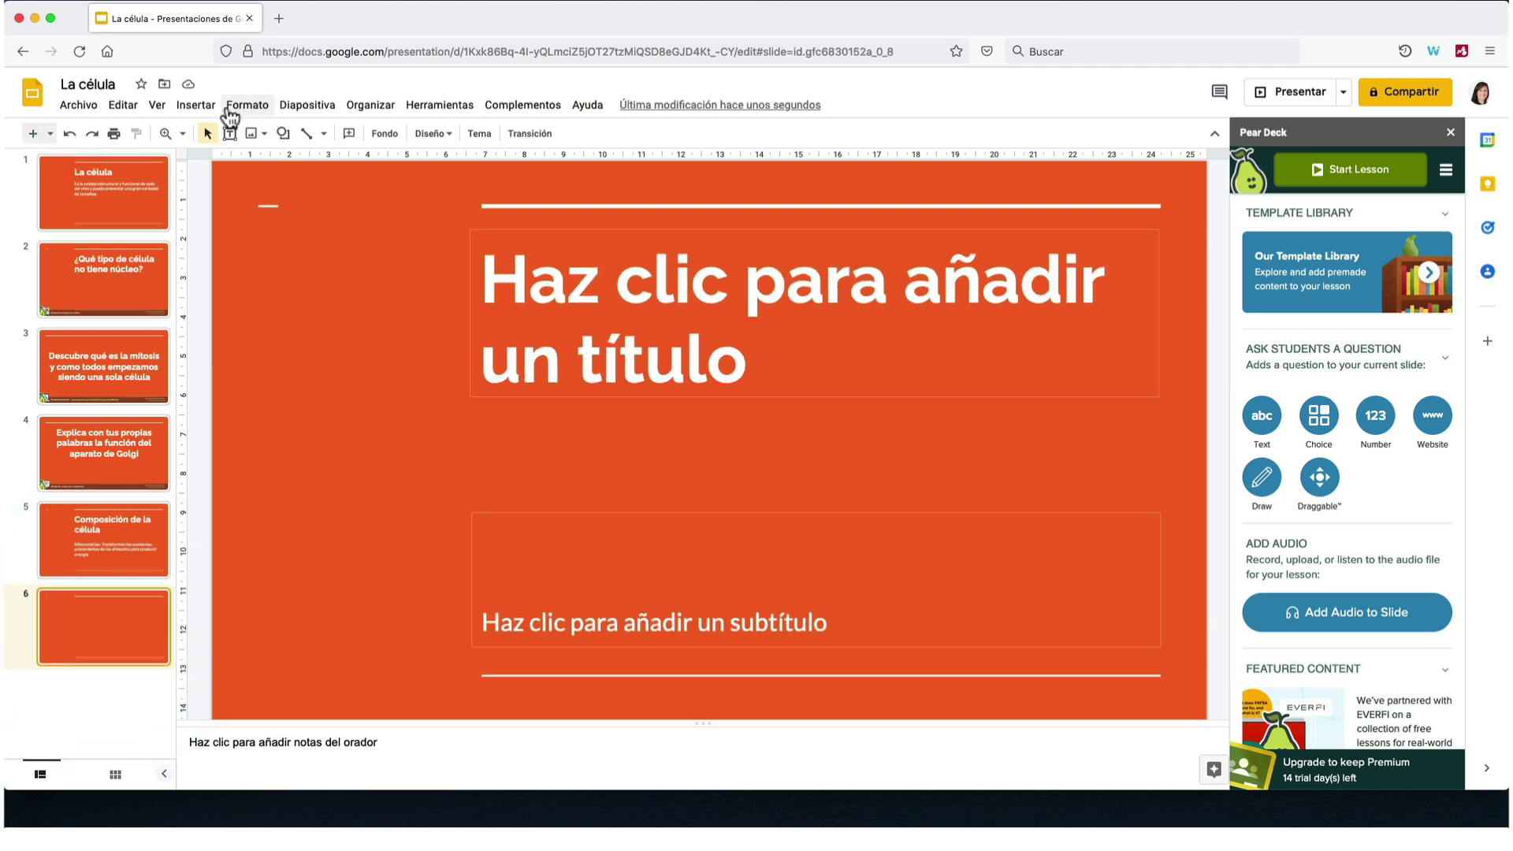
left_click(197, 105)
mouse_move(219, 134)
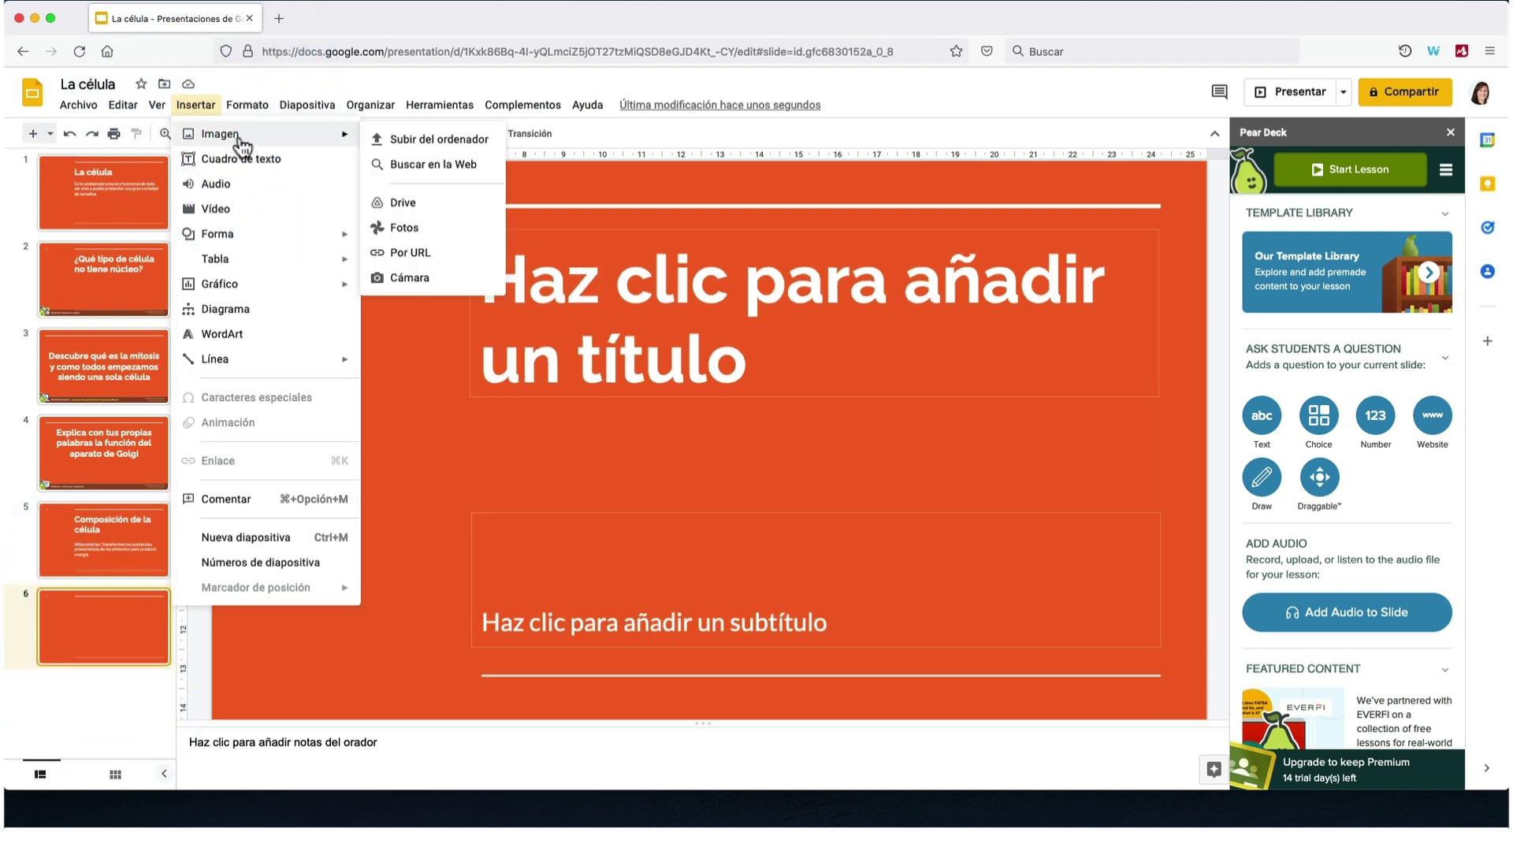
left_click(426, 164)
type("celula")
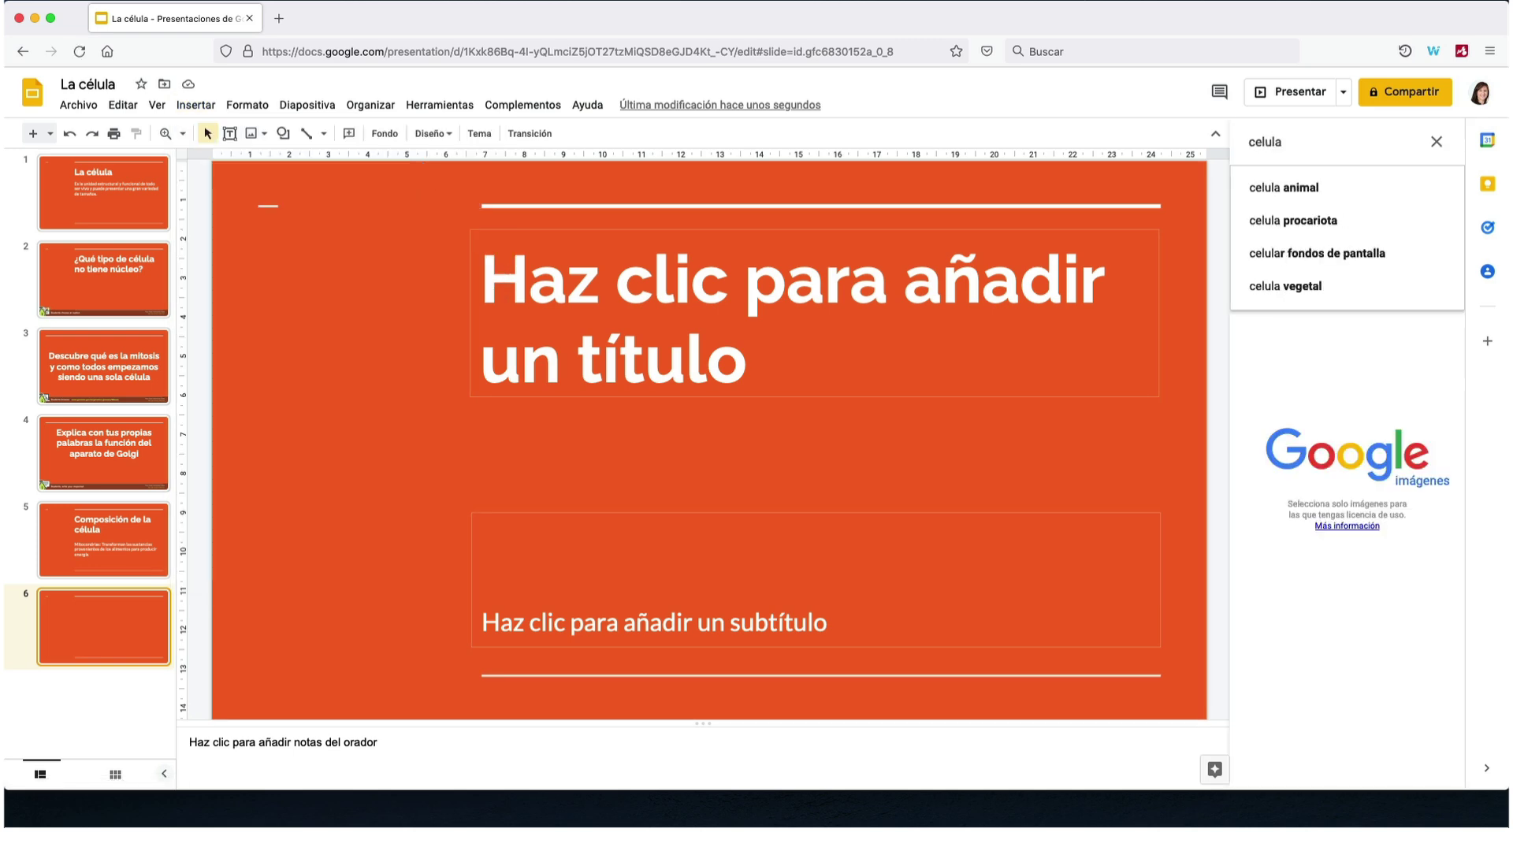
left_click(1284, 187)
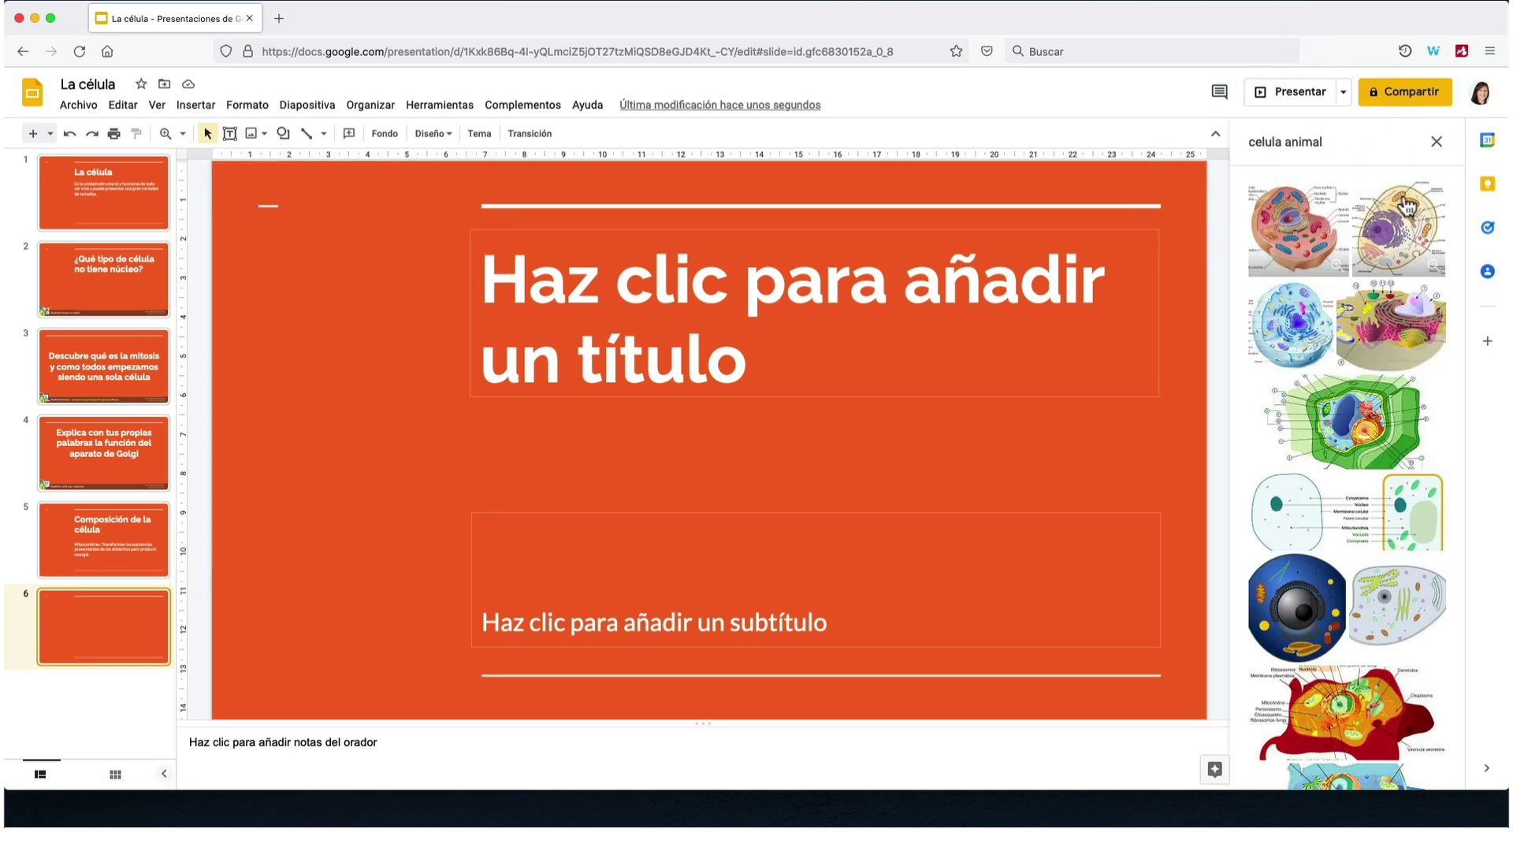
left_click(1391, 597)
left_click(1401, 596)
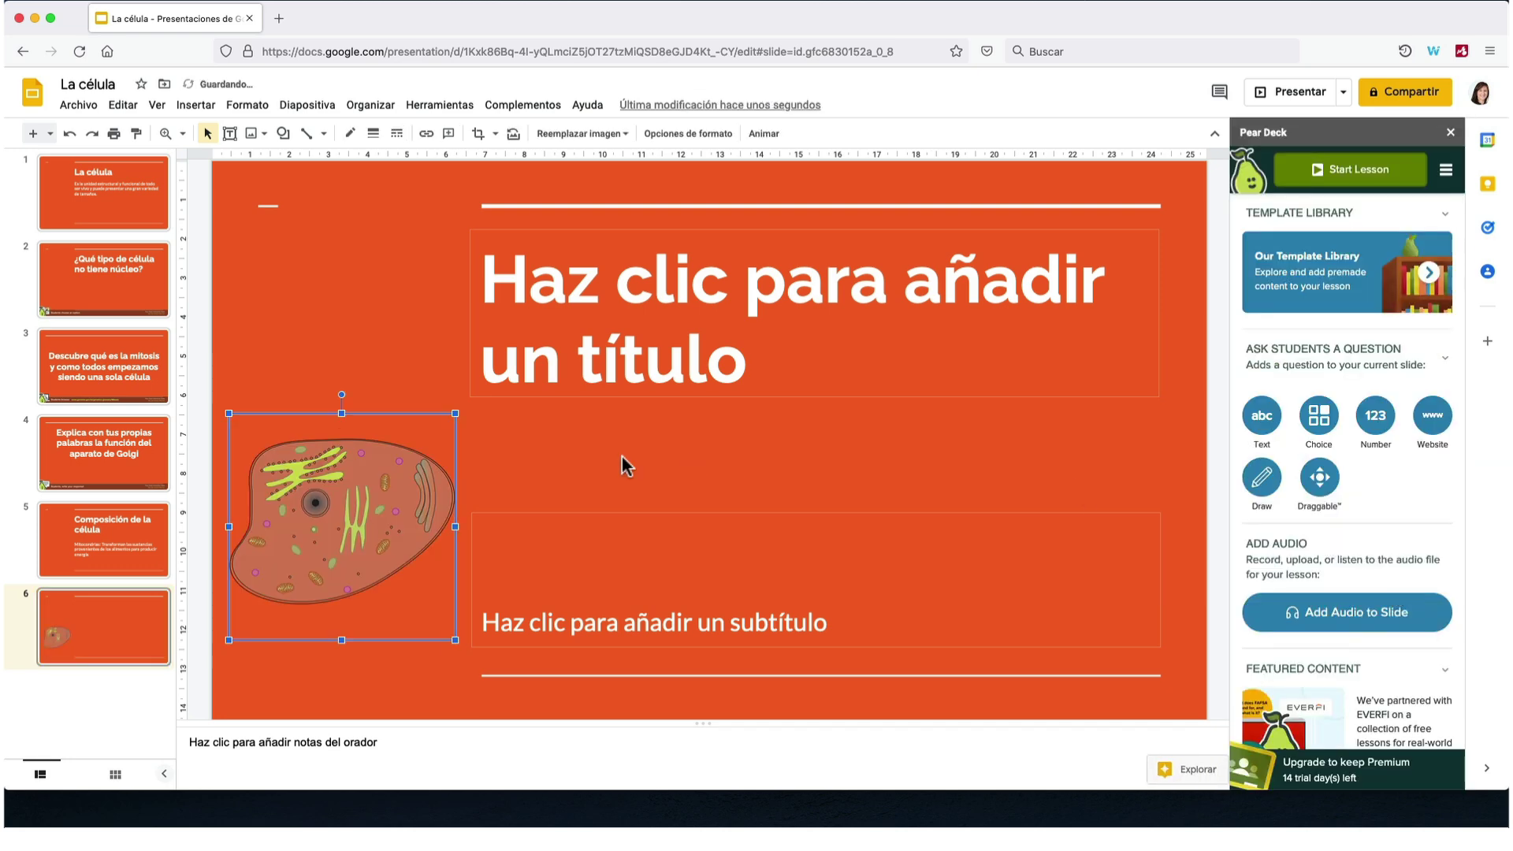
Remove the title and put the colouring instruction for mitochondria, nucleus and Golgi at the top
left_click(691, 290)
left_click(547, 227)
key("BackSpace")
left_click(469, 530)
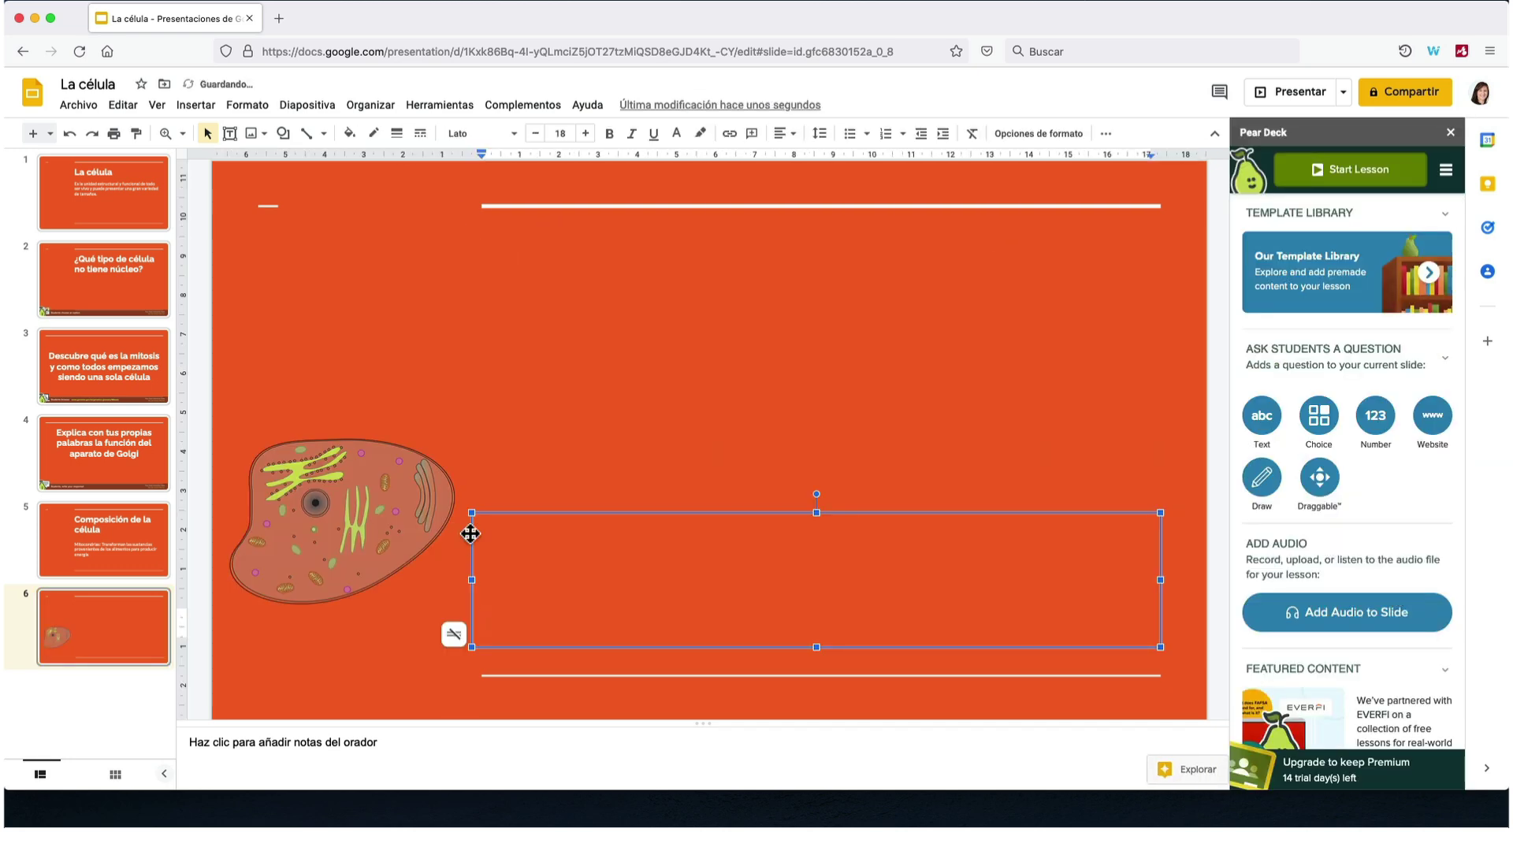
left_click_drag(469, 530, 453, 265)
type("Marca en azul una mitocondria, en naranja el núcleo y en amarillo el aparato de Golgi")
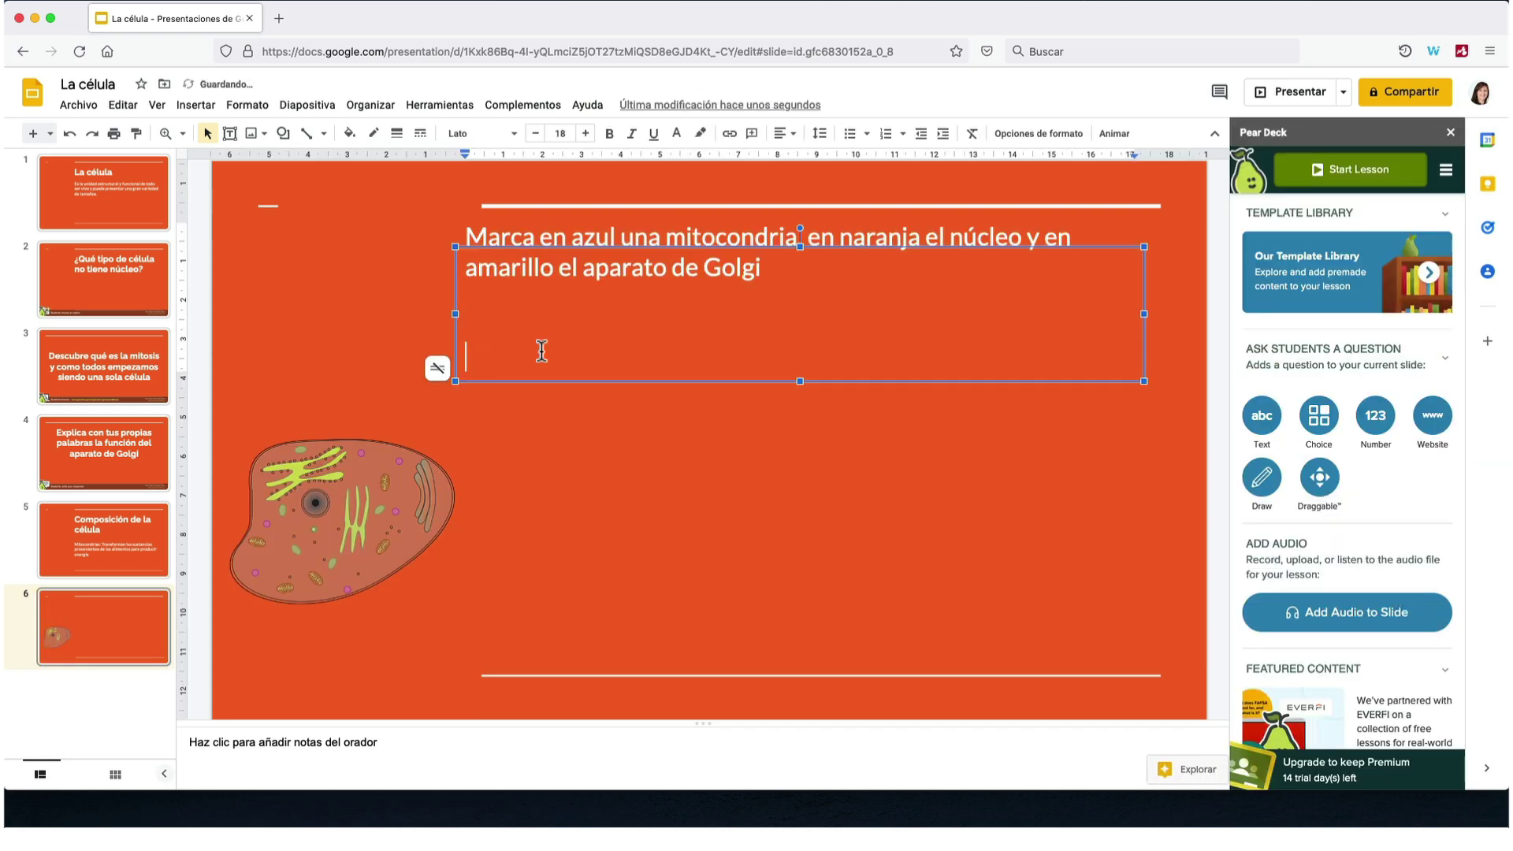
left_click(526, 454)
Centre and enlarge the animal-cell diagram below the instruction
left_click_drag(375, 489, 634, 453)
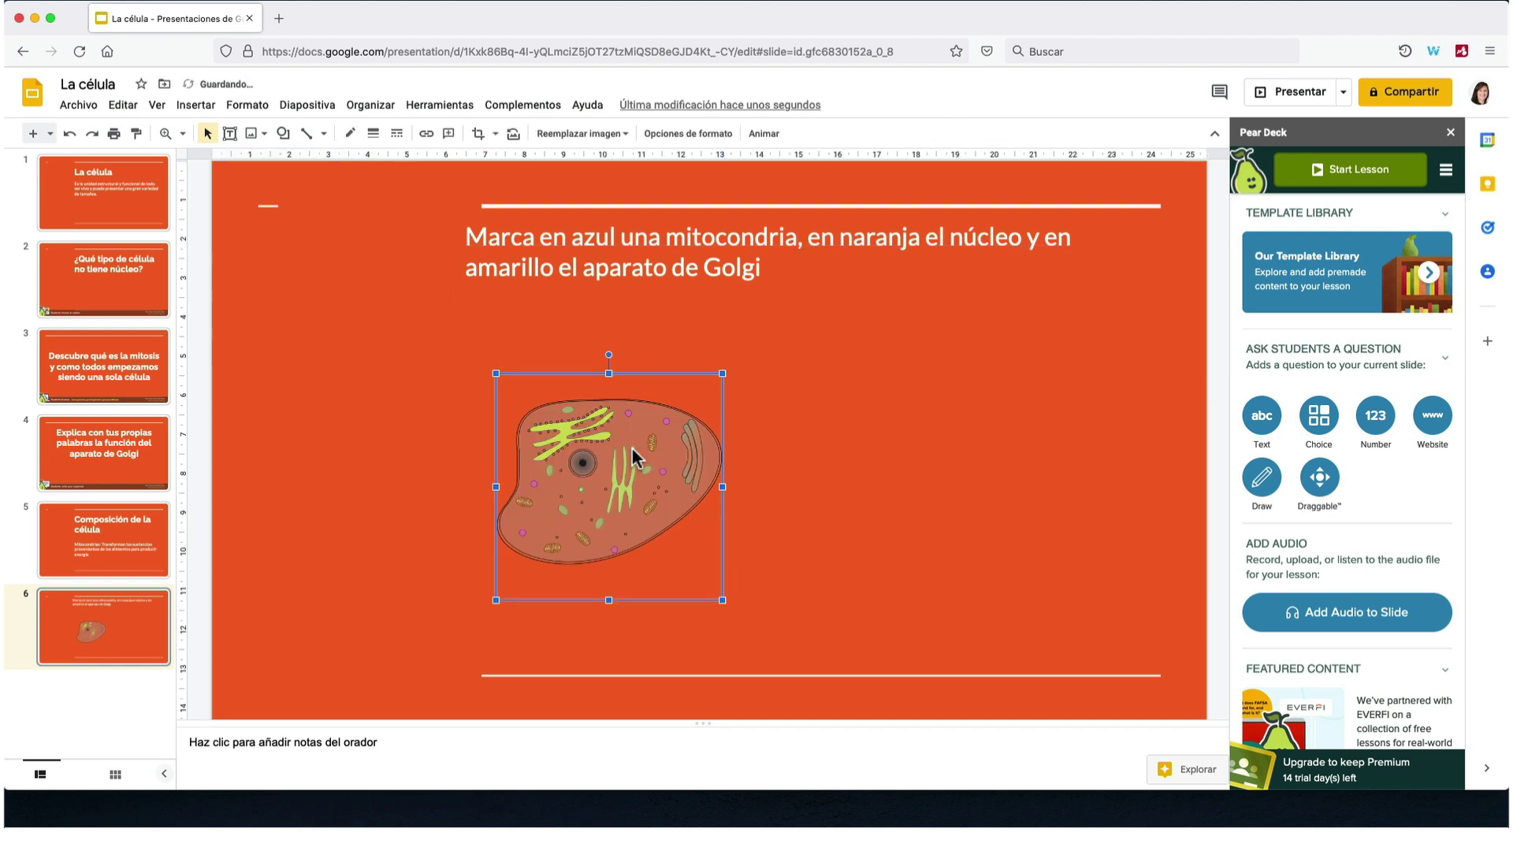
left_click_drag(490, 372, 421, 321)
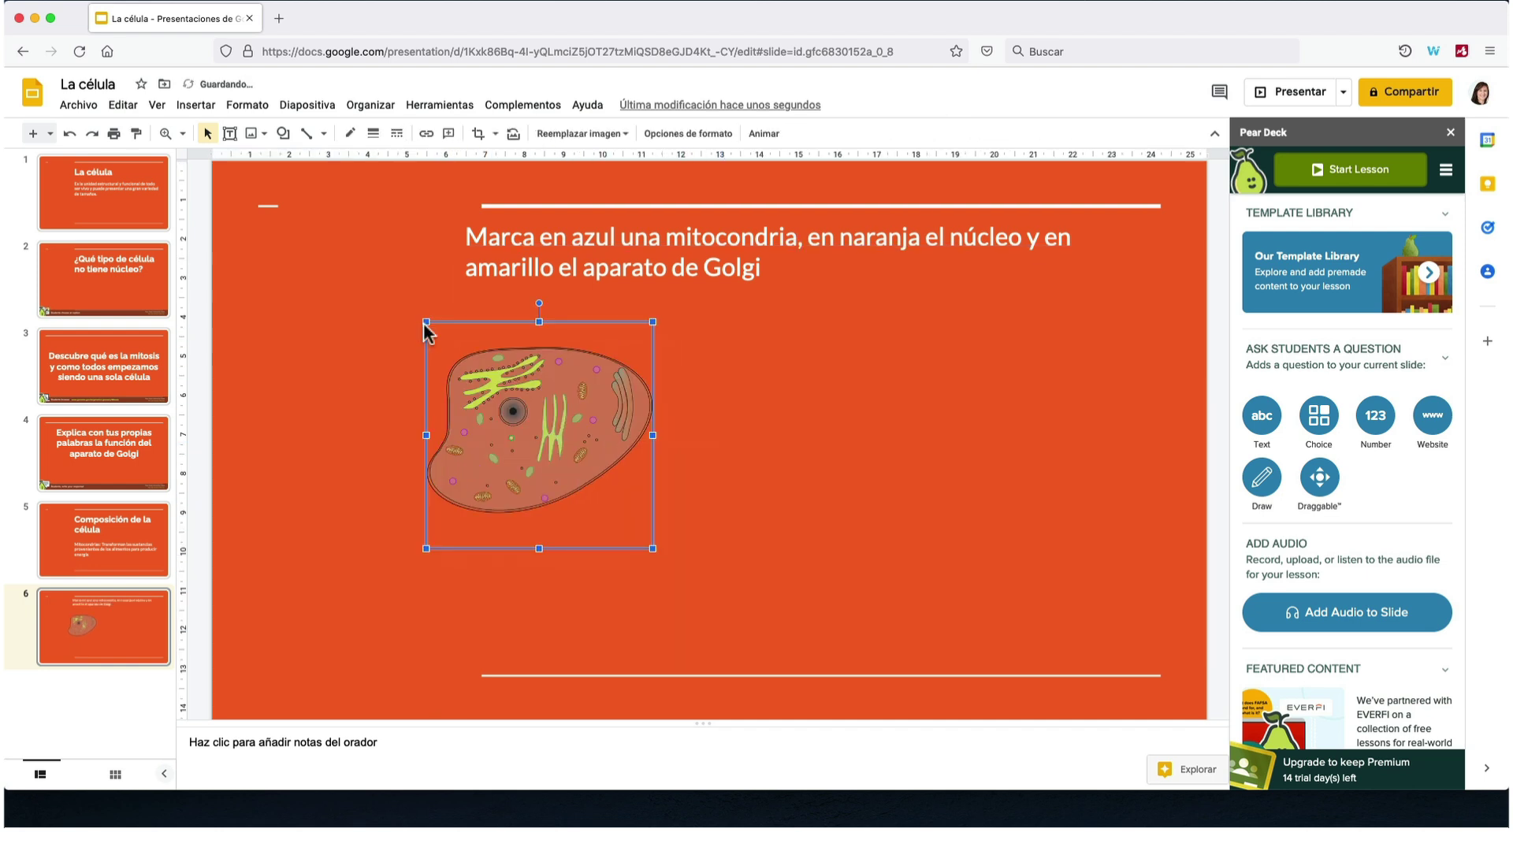
left_click_drag(653, 547, 828, 643)
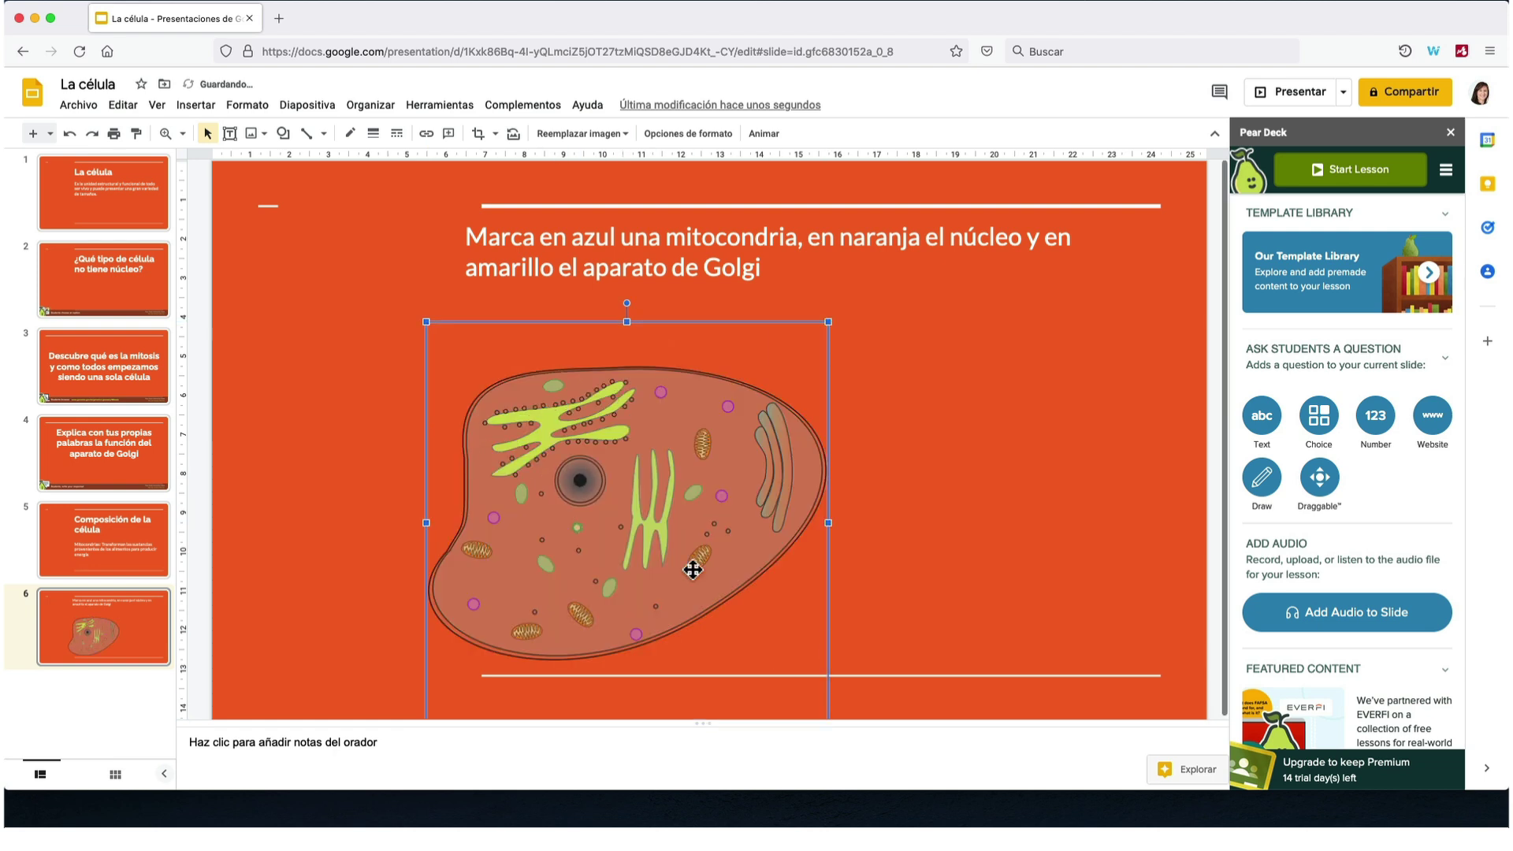
left_click_drag(747, 471, 749, 470)
left_click(912, 443)
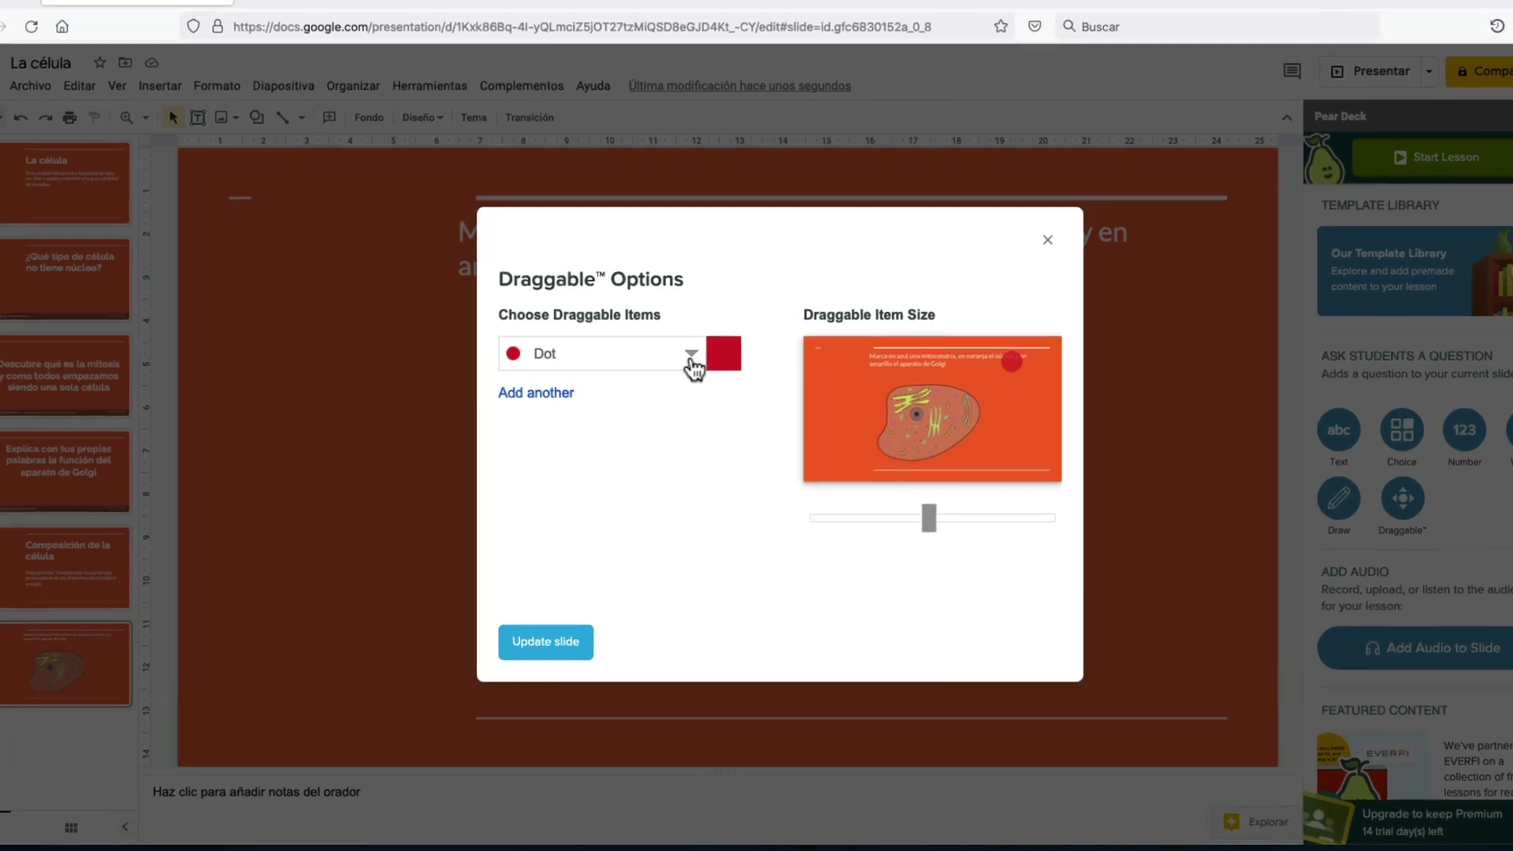
Browse the draggable icon categories, then return to the shape icons
left_click(677, 368)
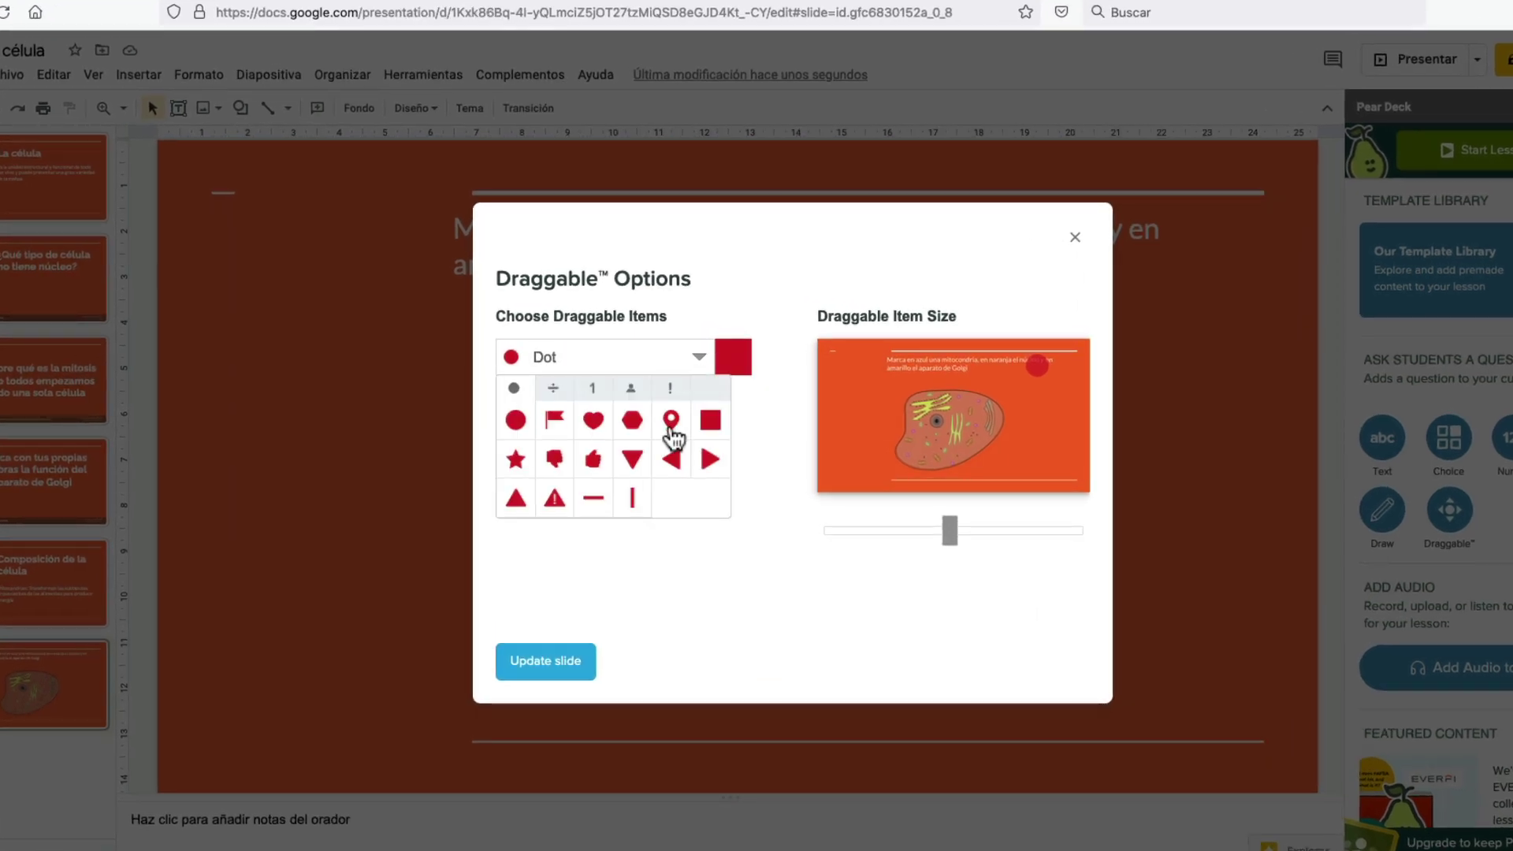
left_click(555, 391)
left_click(593, 391)
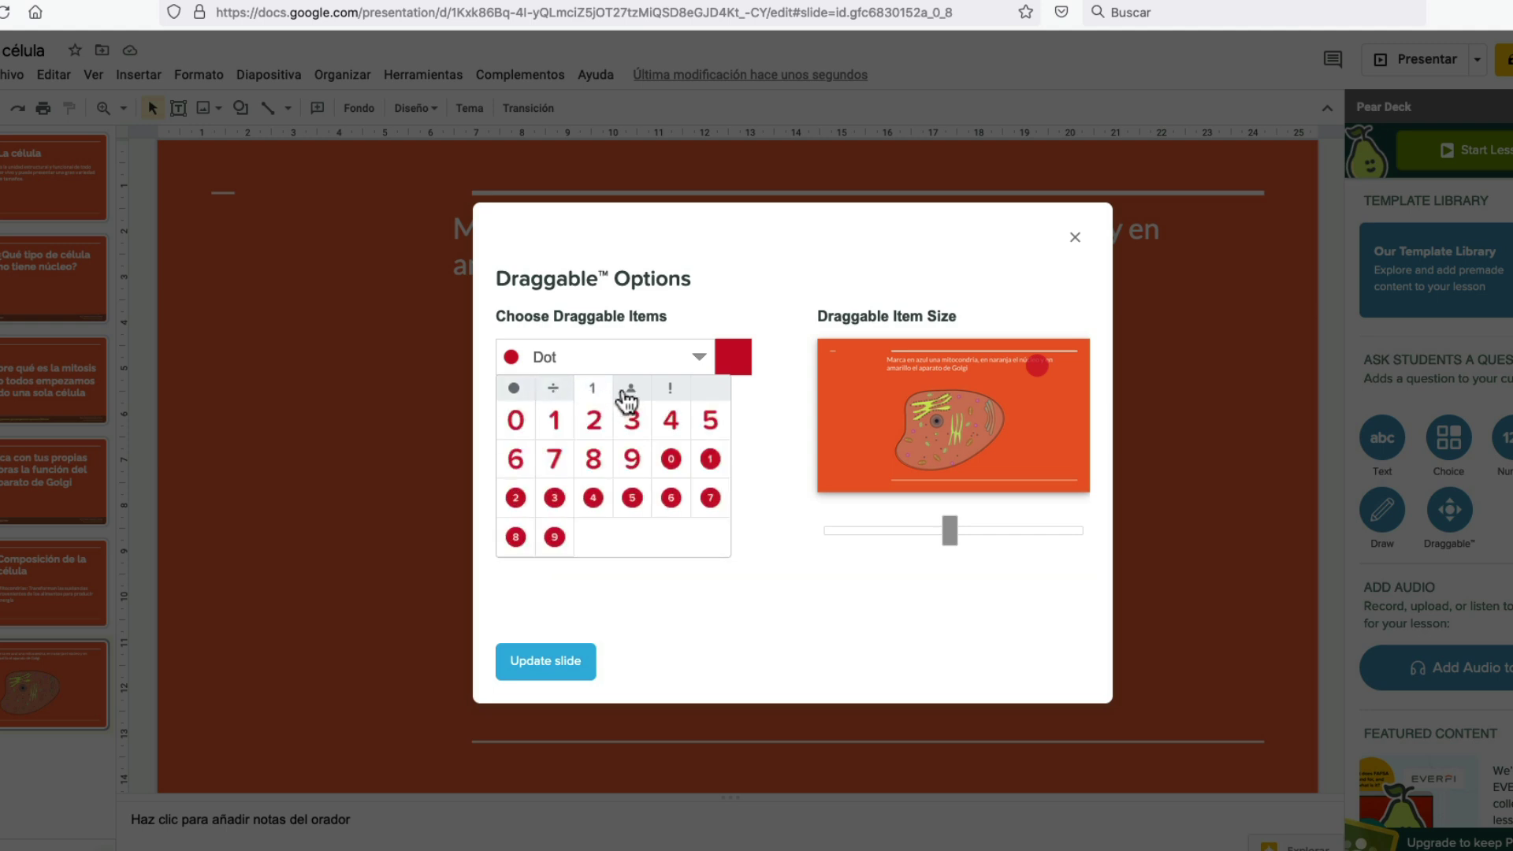
left_click(631, 392)
left_click(669, 390)
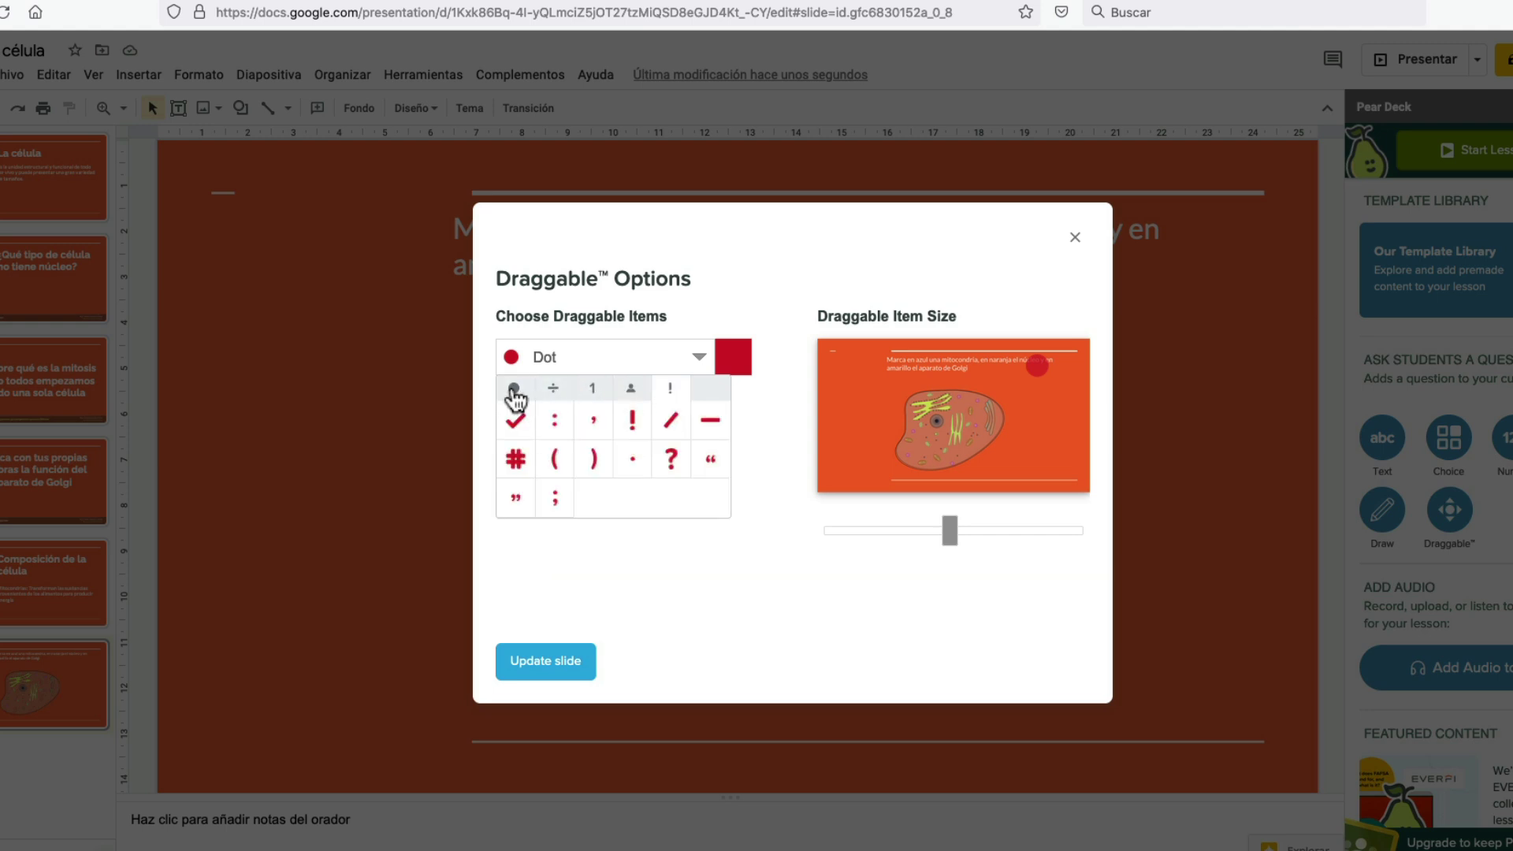
left_click(513, 389)
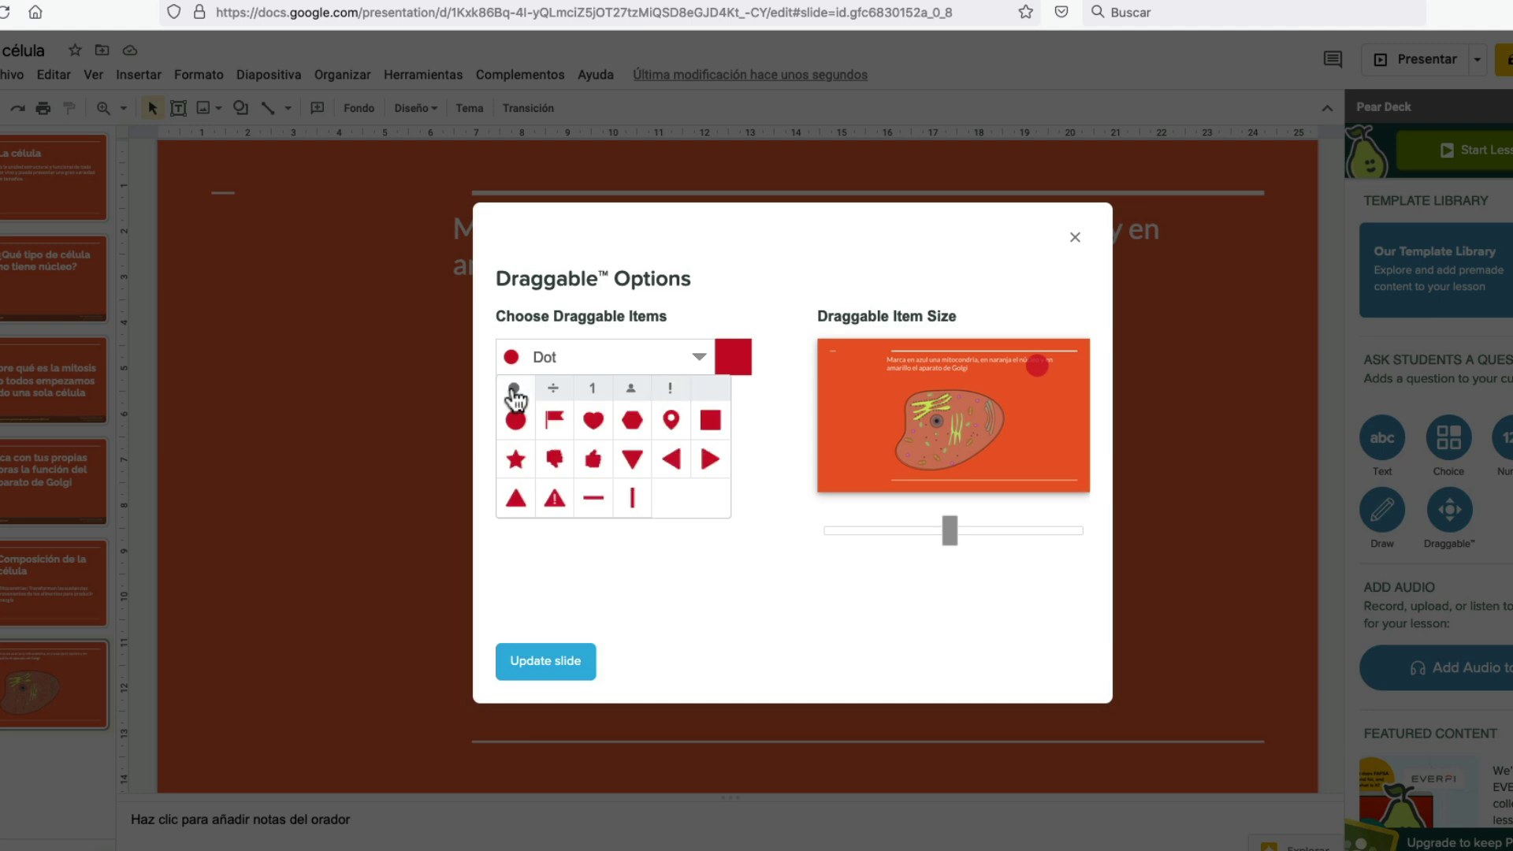
Colour the first dot blue, add orange and yellow dots, and enlarge them slightly
left_click(731, 362)
left_click(738, 394)
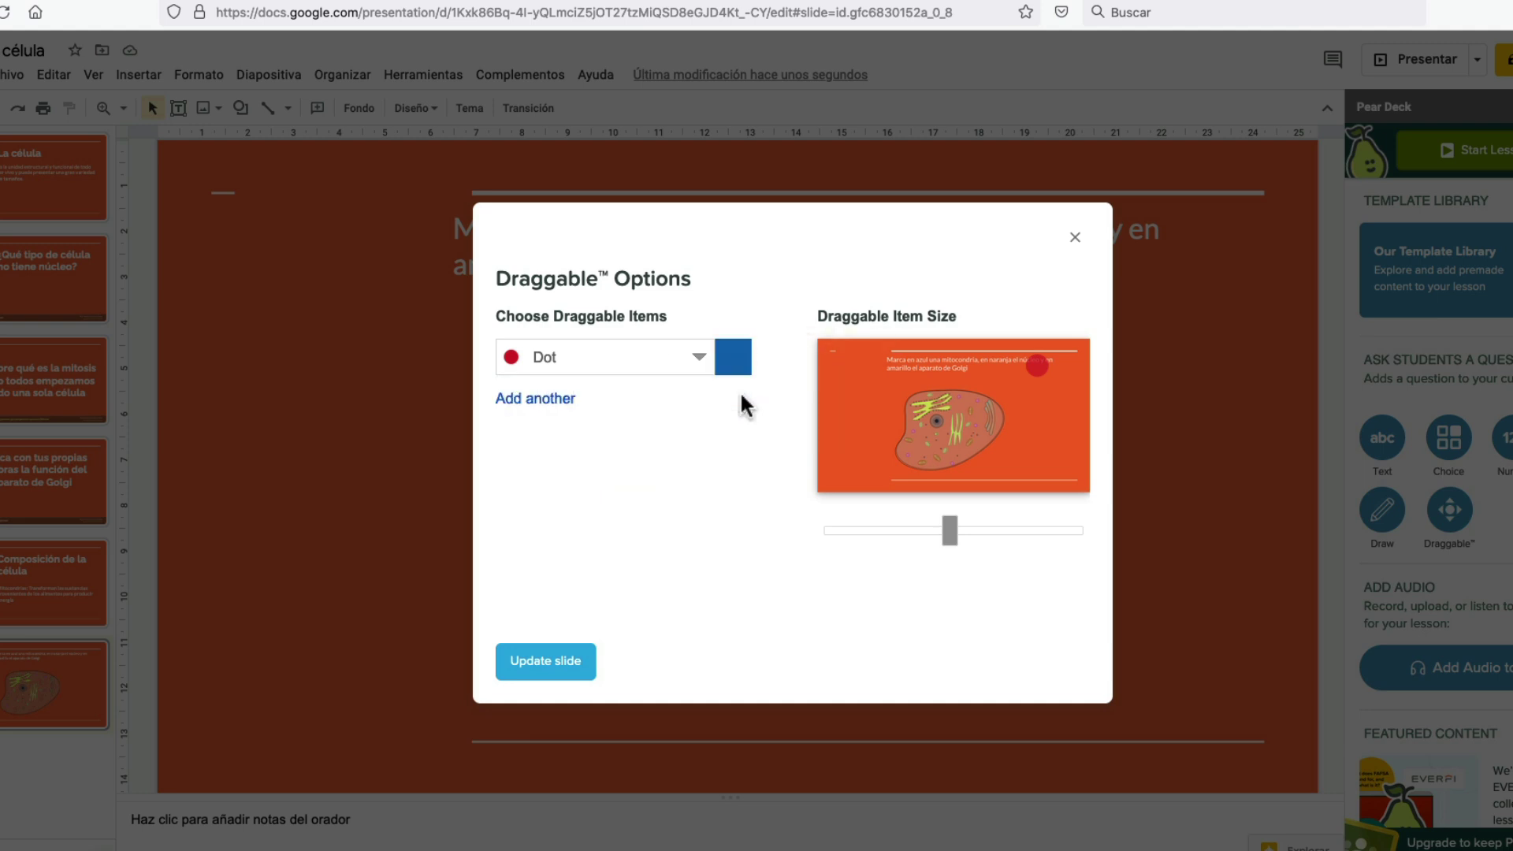
left_click(561, 398)
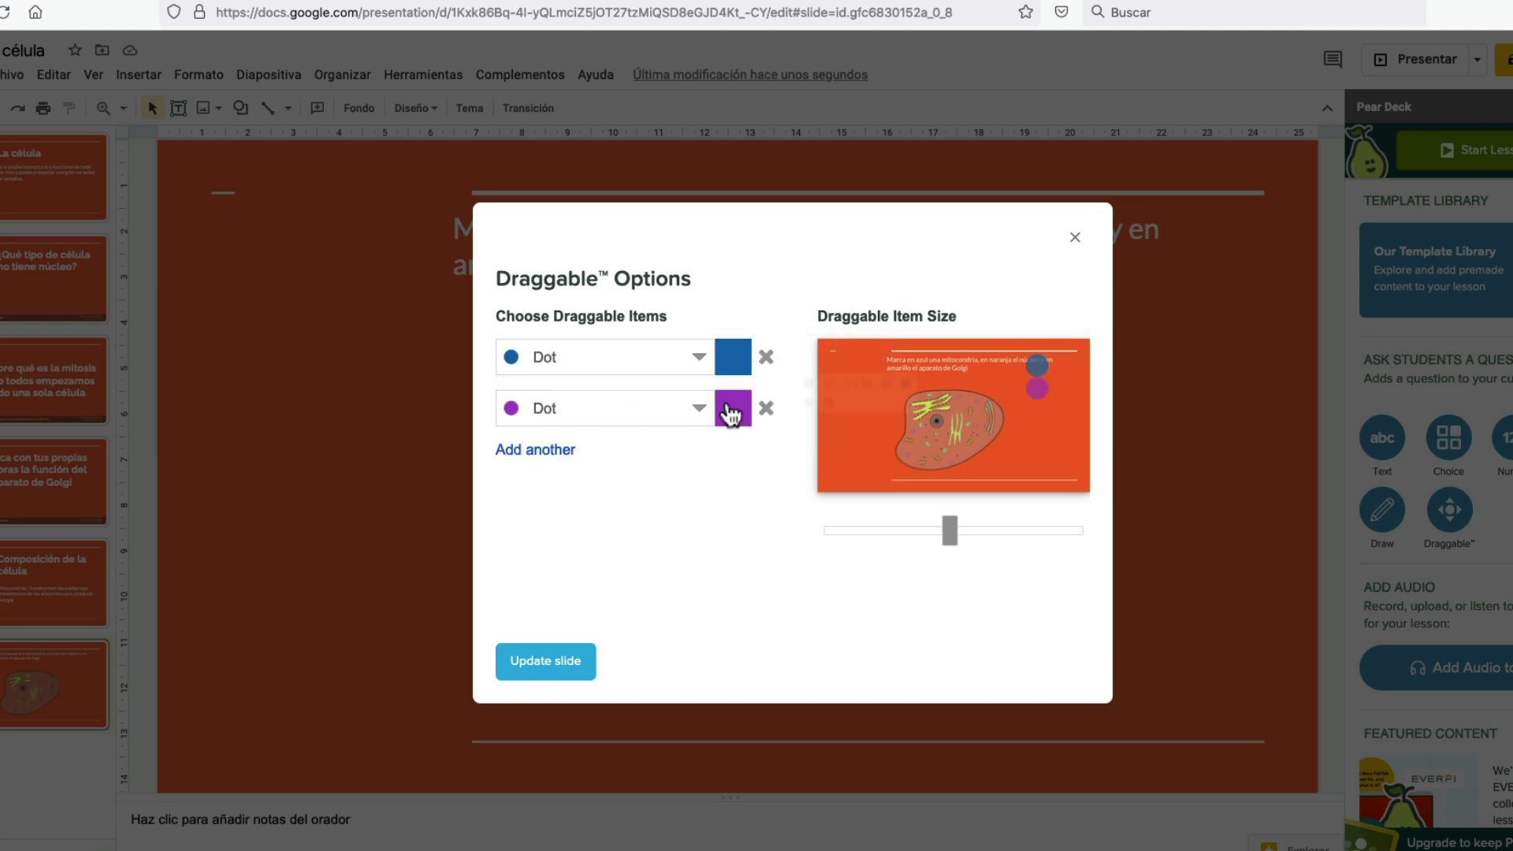
left_click(732, 408)
left_click(594, 444)
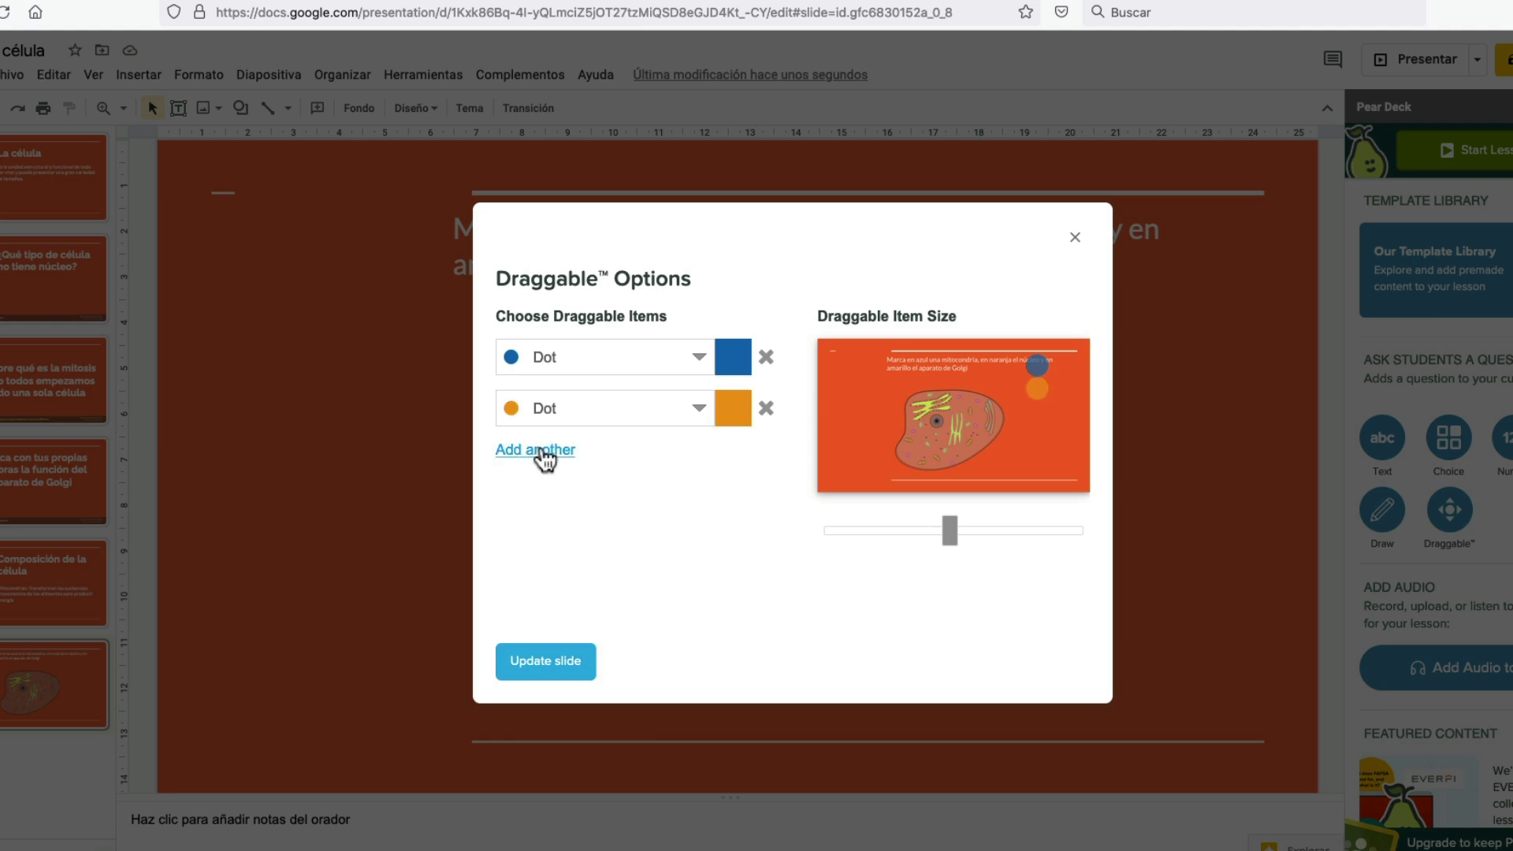
left_click(553, 455)
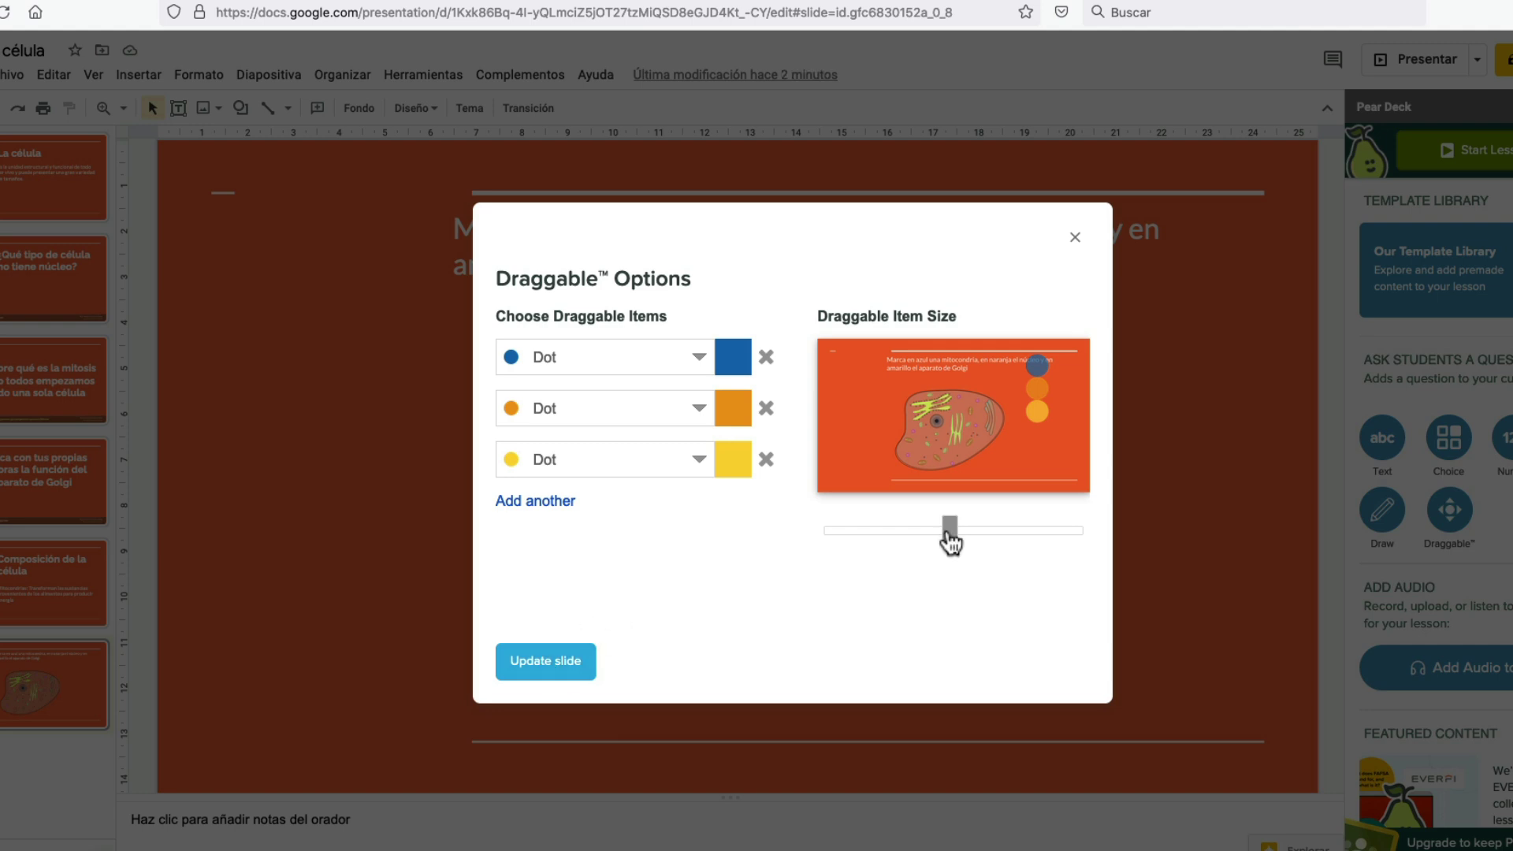
mouse_move(949, 532)
left_mouse_down()
mouse_move(921, 523)
mouse_move(993, 529)
mouse_move(966, 532)
left_mouse_up()
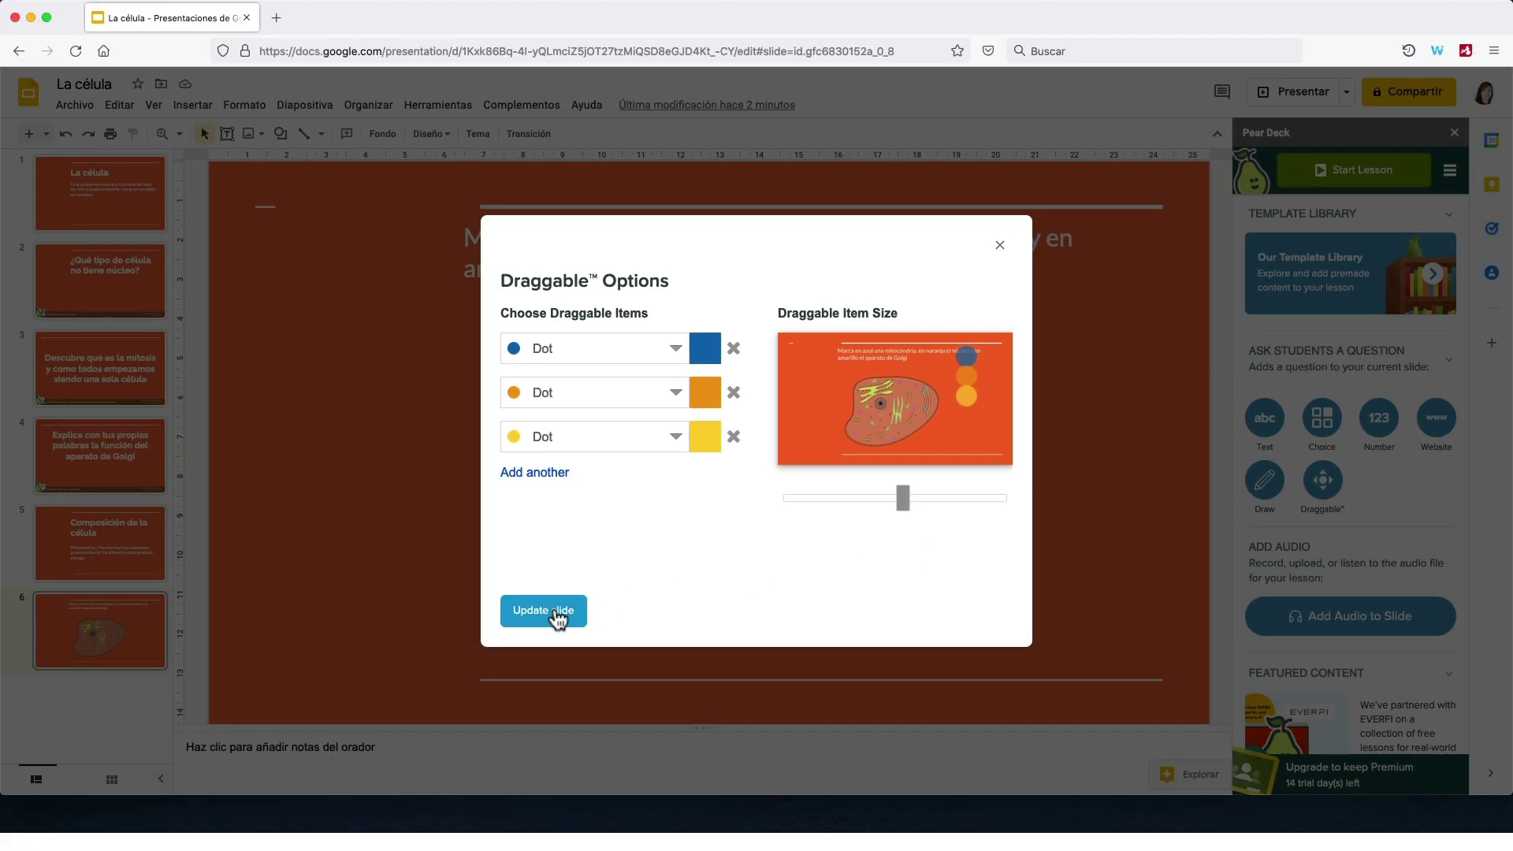
Apply the blue, orange and yellow dot draggable question to slide 6 and review its notes
left_click(544, 611)
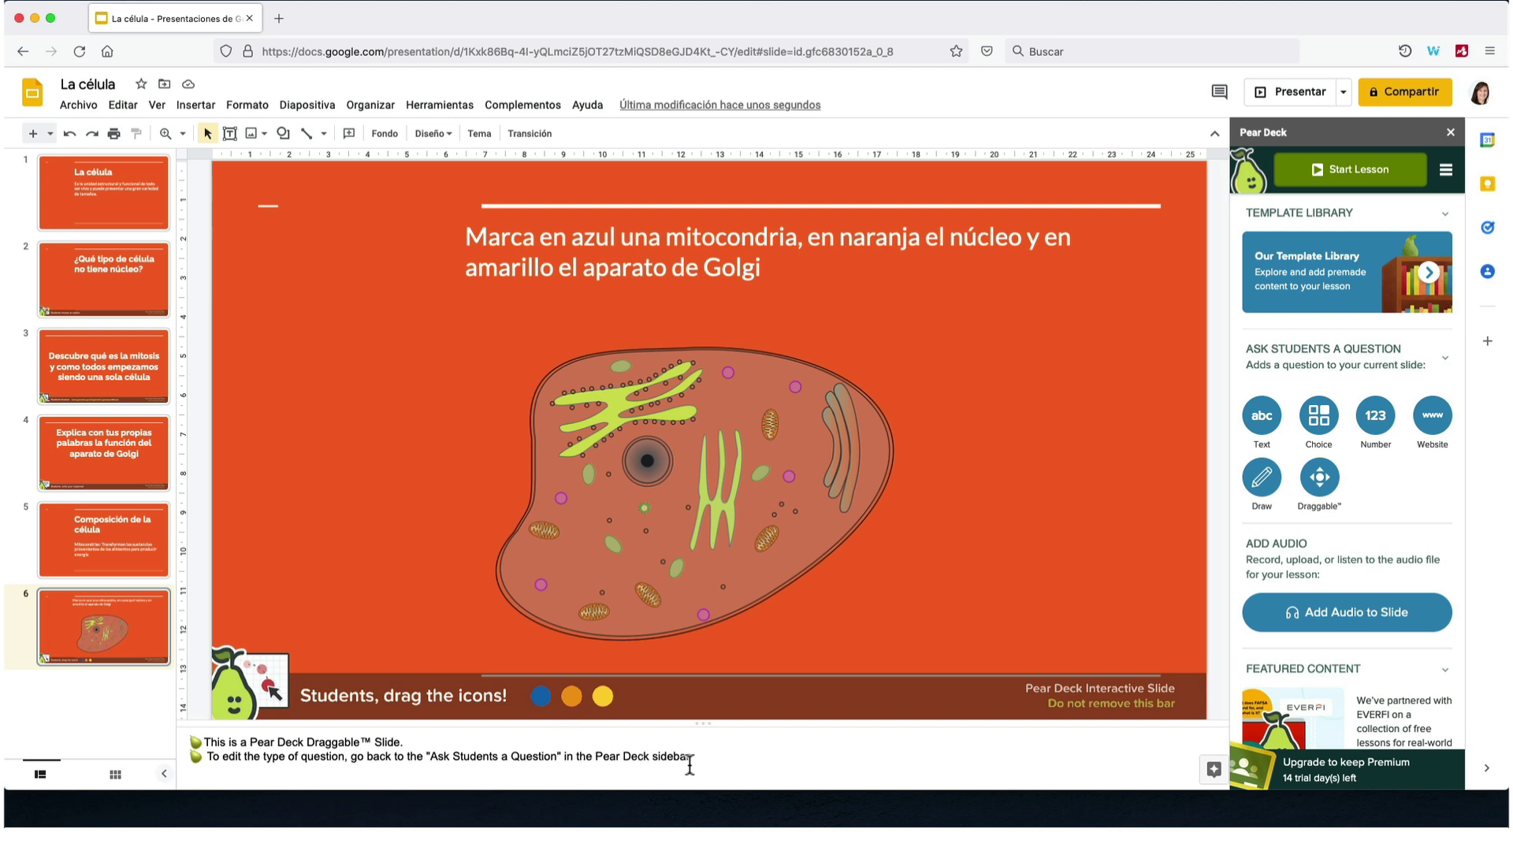
left_click_drag(696, 762, 197, 740)
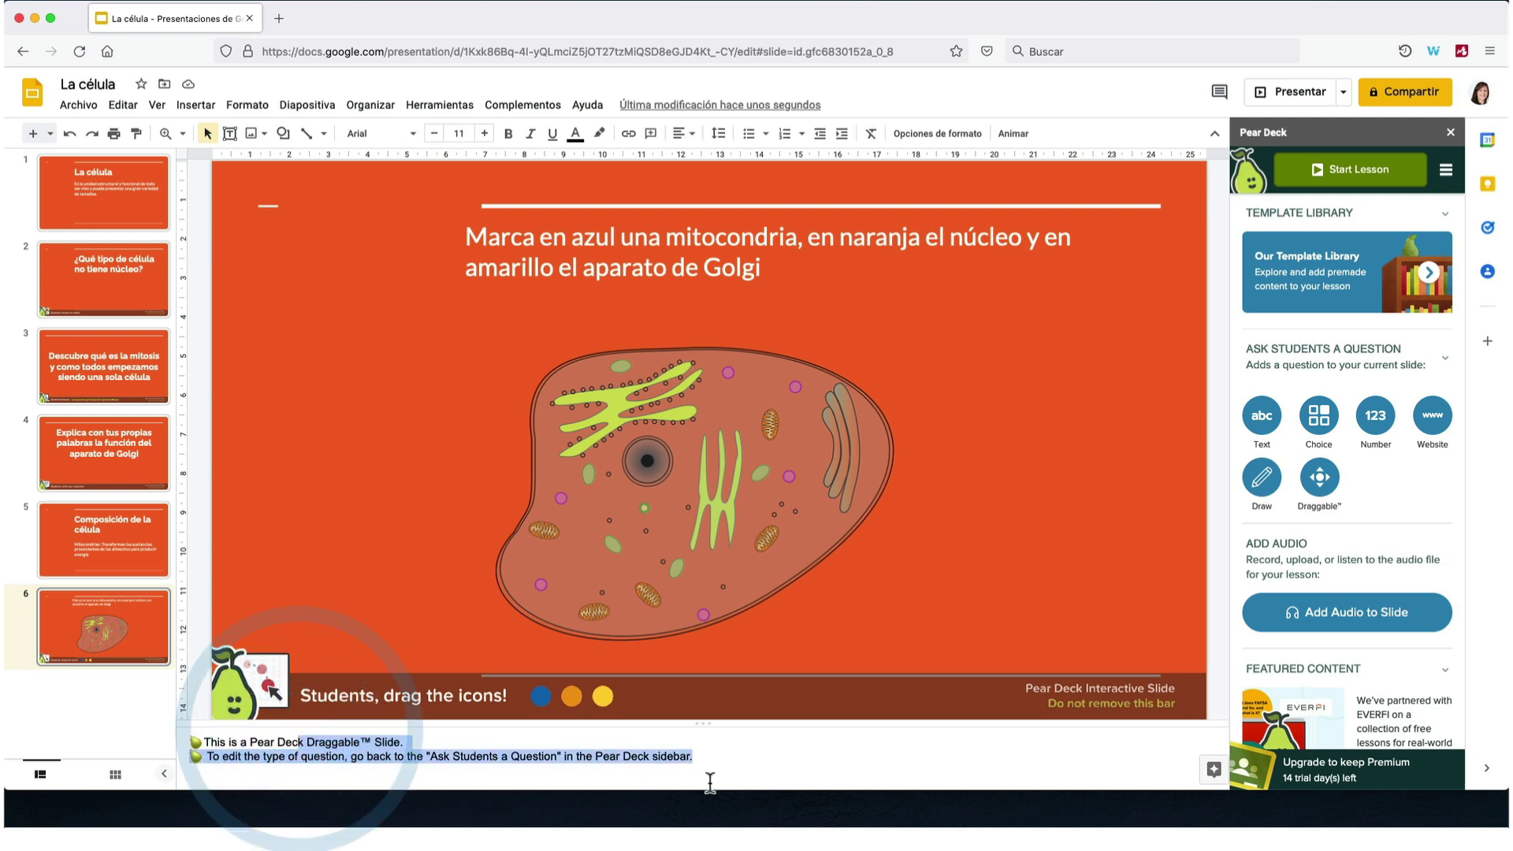
left_click(743, 758)
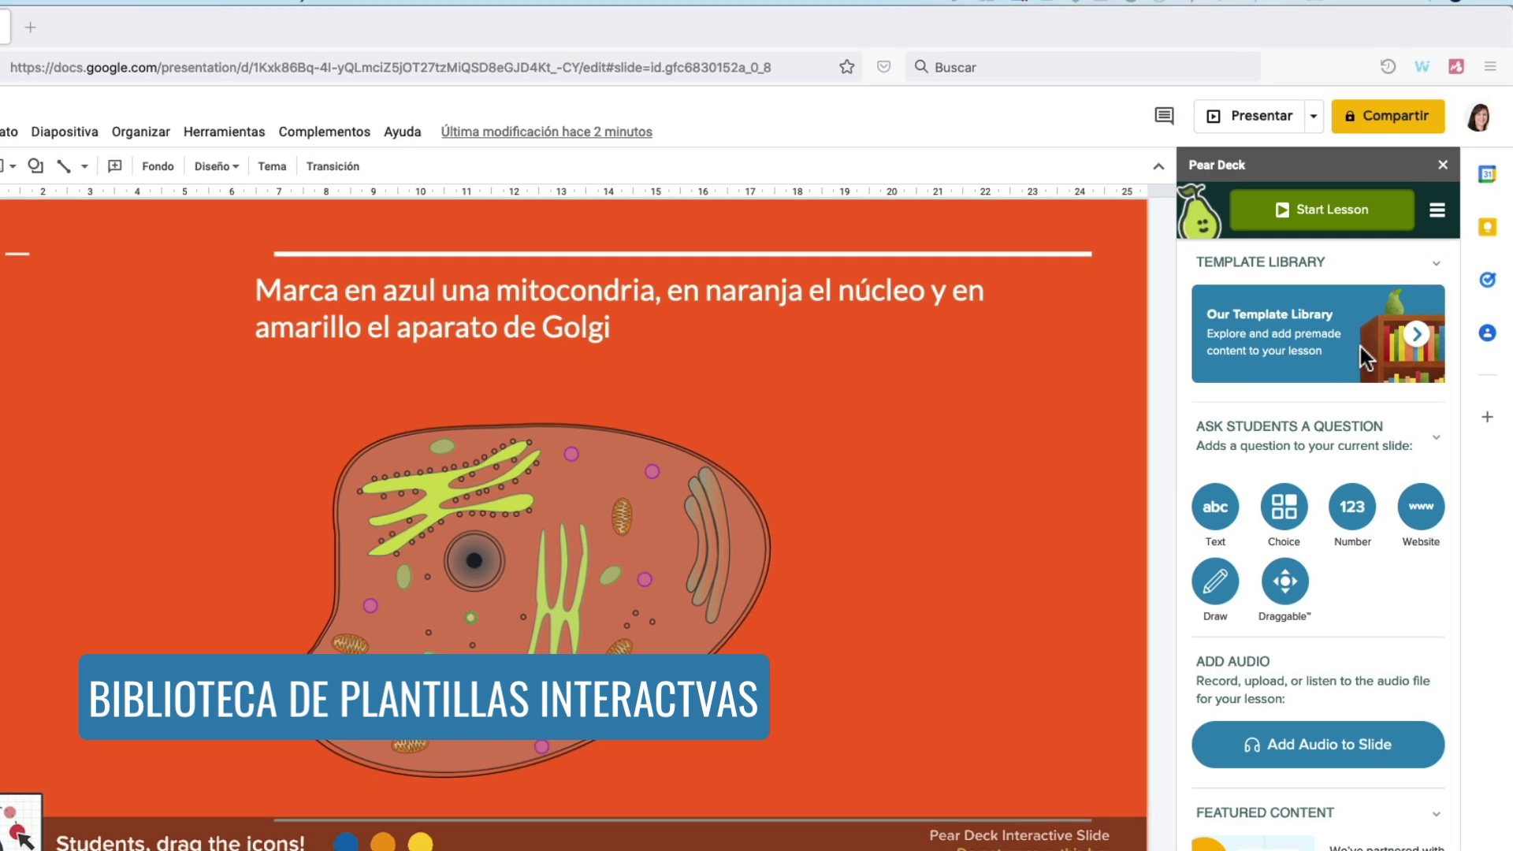
Open the Pear Deck template library and look through the Beginning of Lesson templates
left_click(1418, 341)
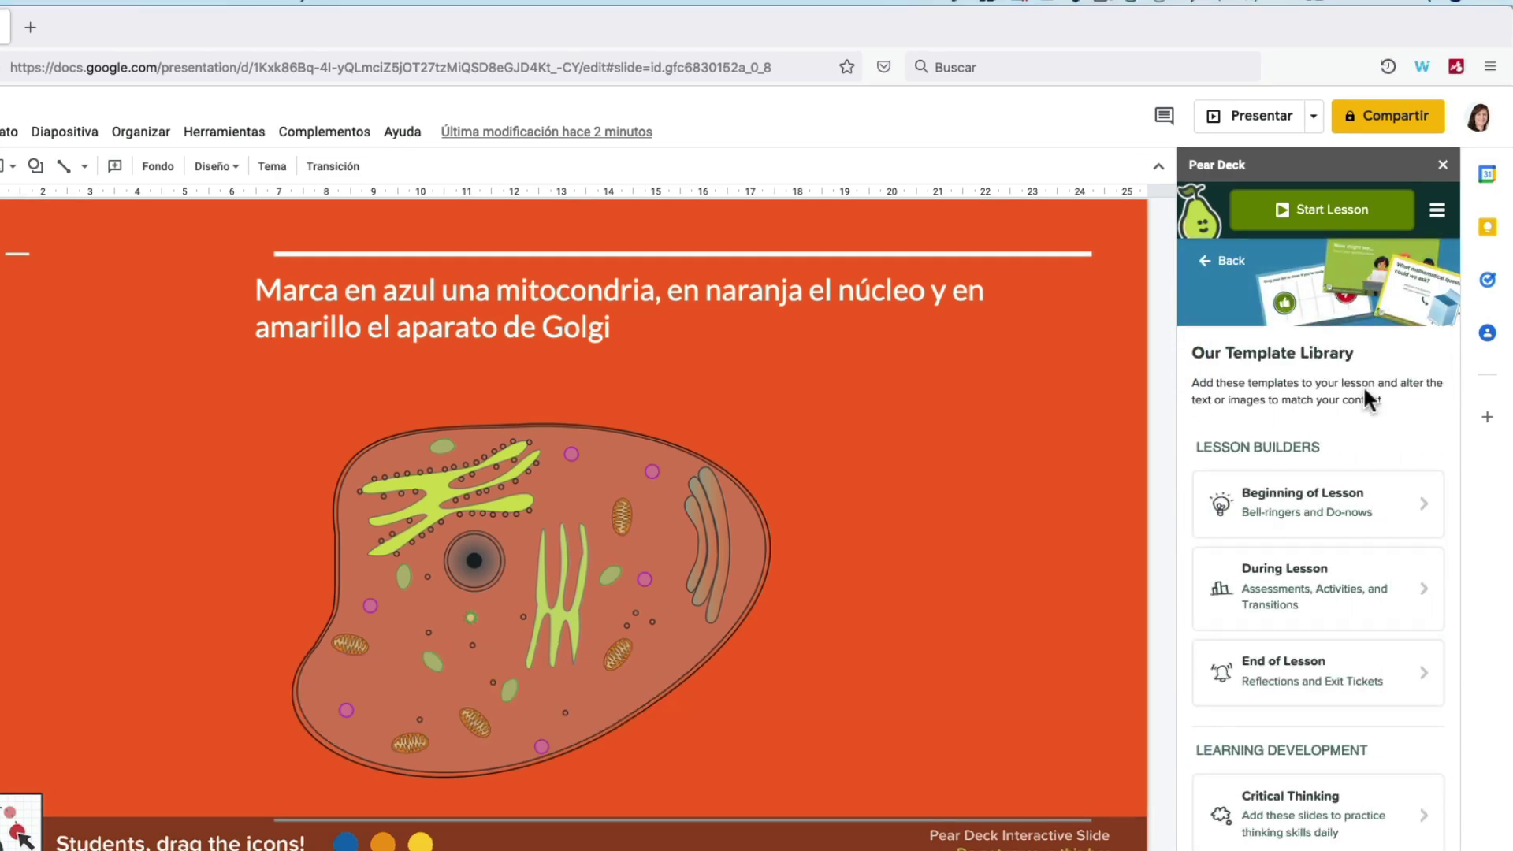
scroll(1352, 473, "down", 2)
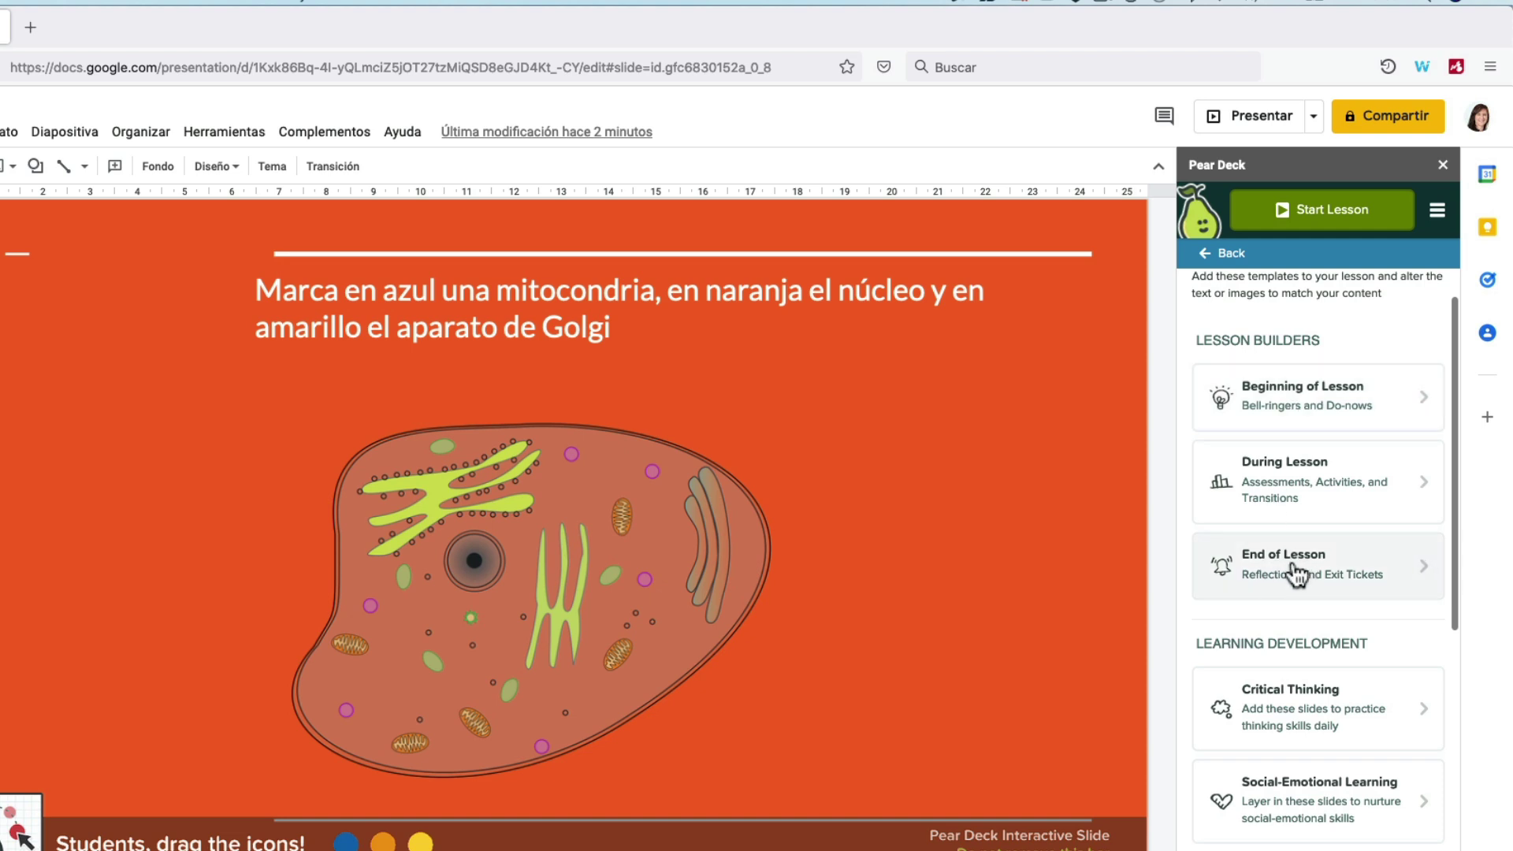
left_click(1308, 416)
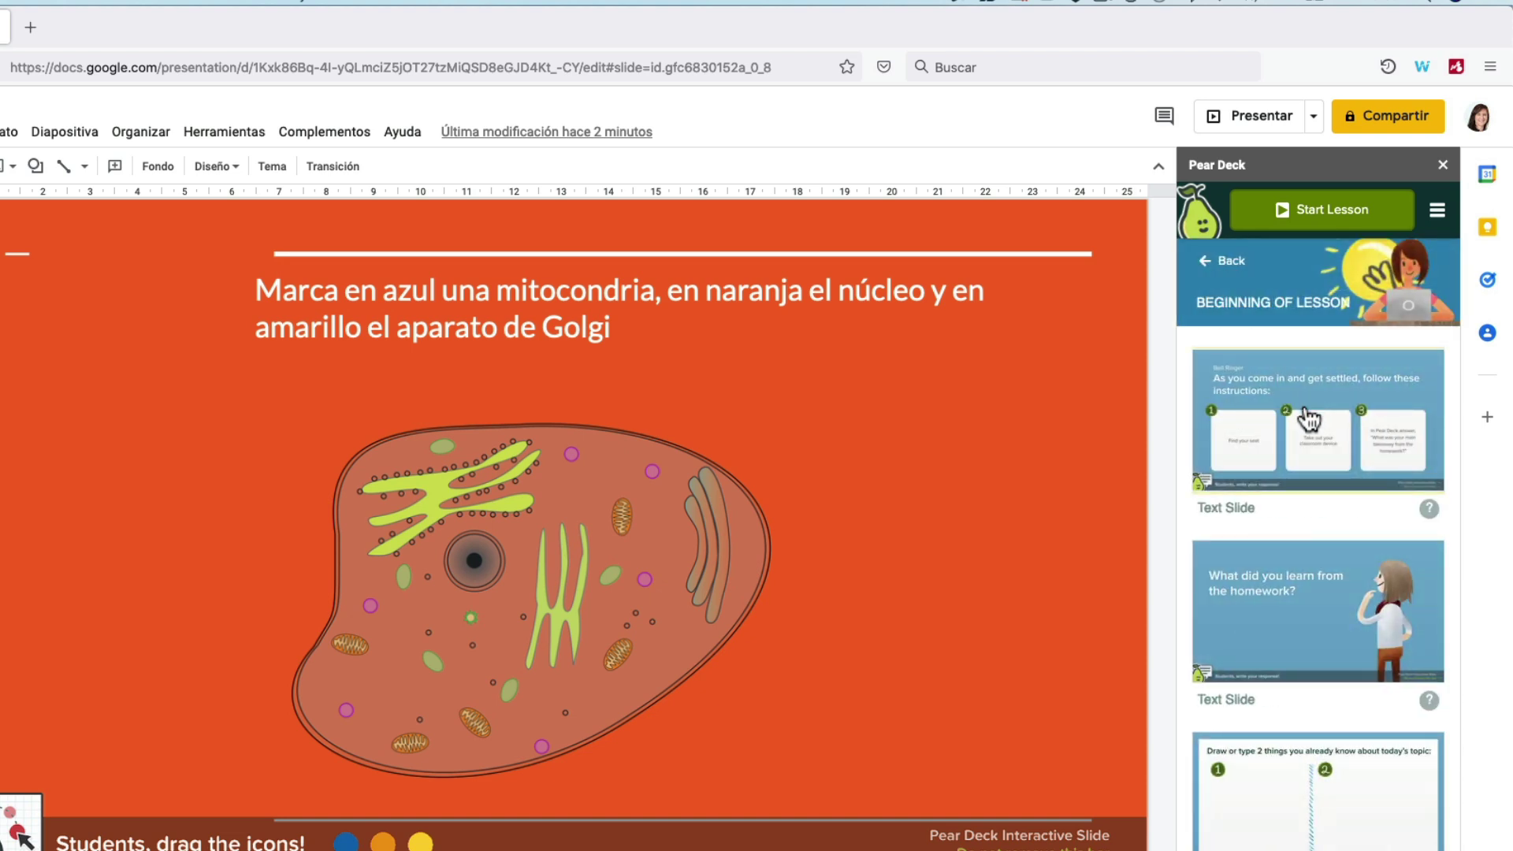
scroll(1307, 425, "down", 2)
scroll(1293, 473, "down", 2)
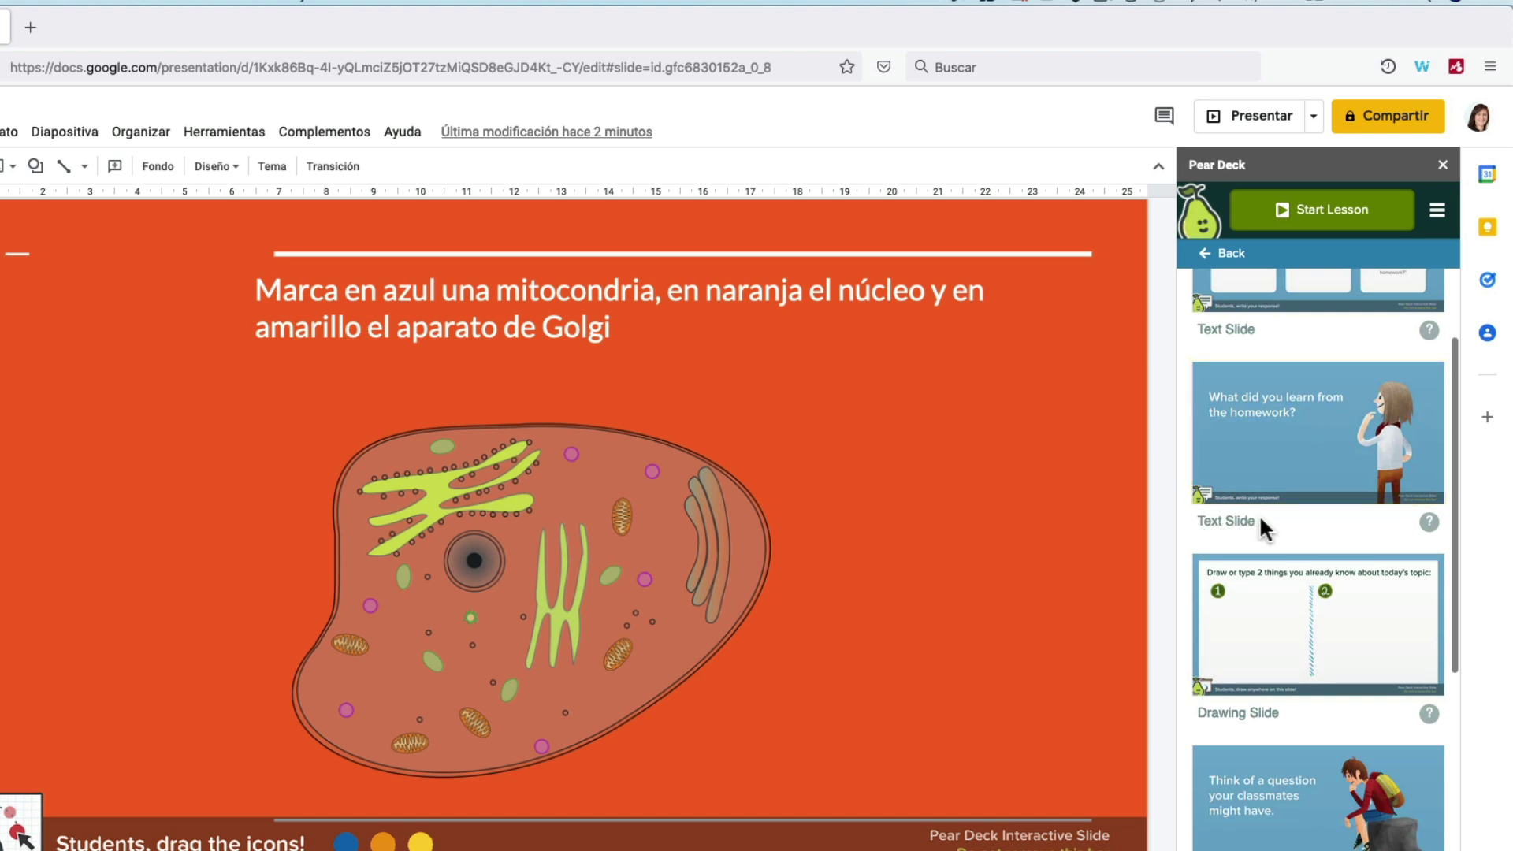
scroll(1260, 528, "down", 2)
scroll(1264, 505, "down", 3)
scroll(1288, 438, "down", 2)
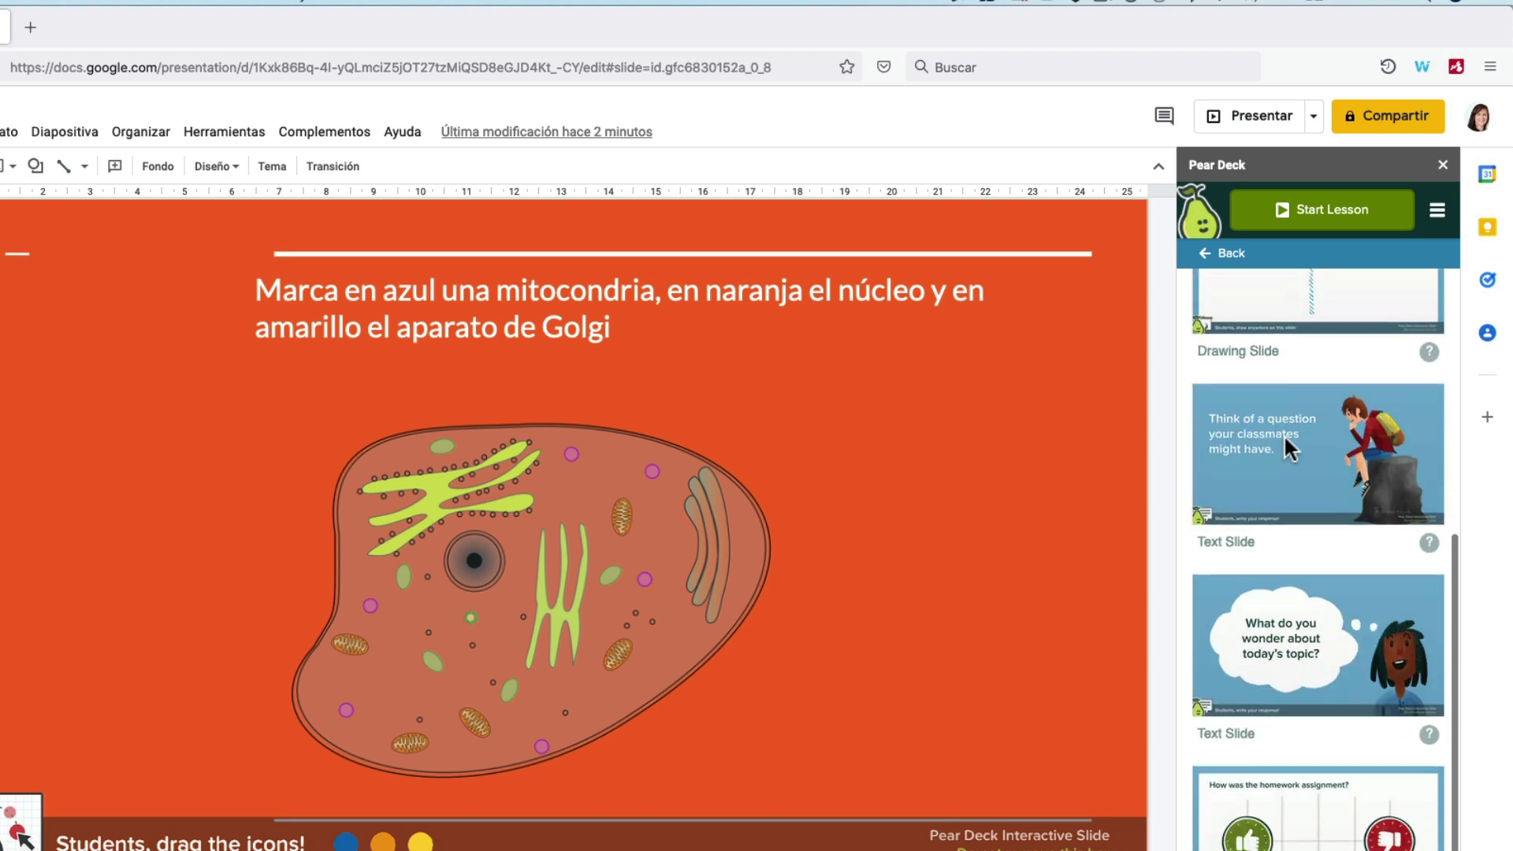
scroll(1286, 448, "down", 1)
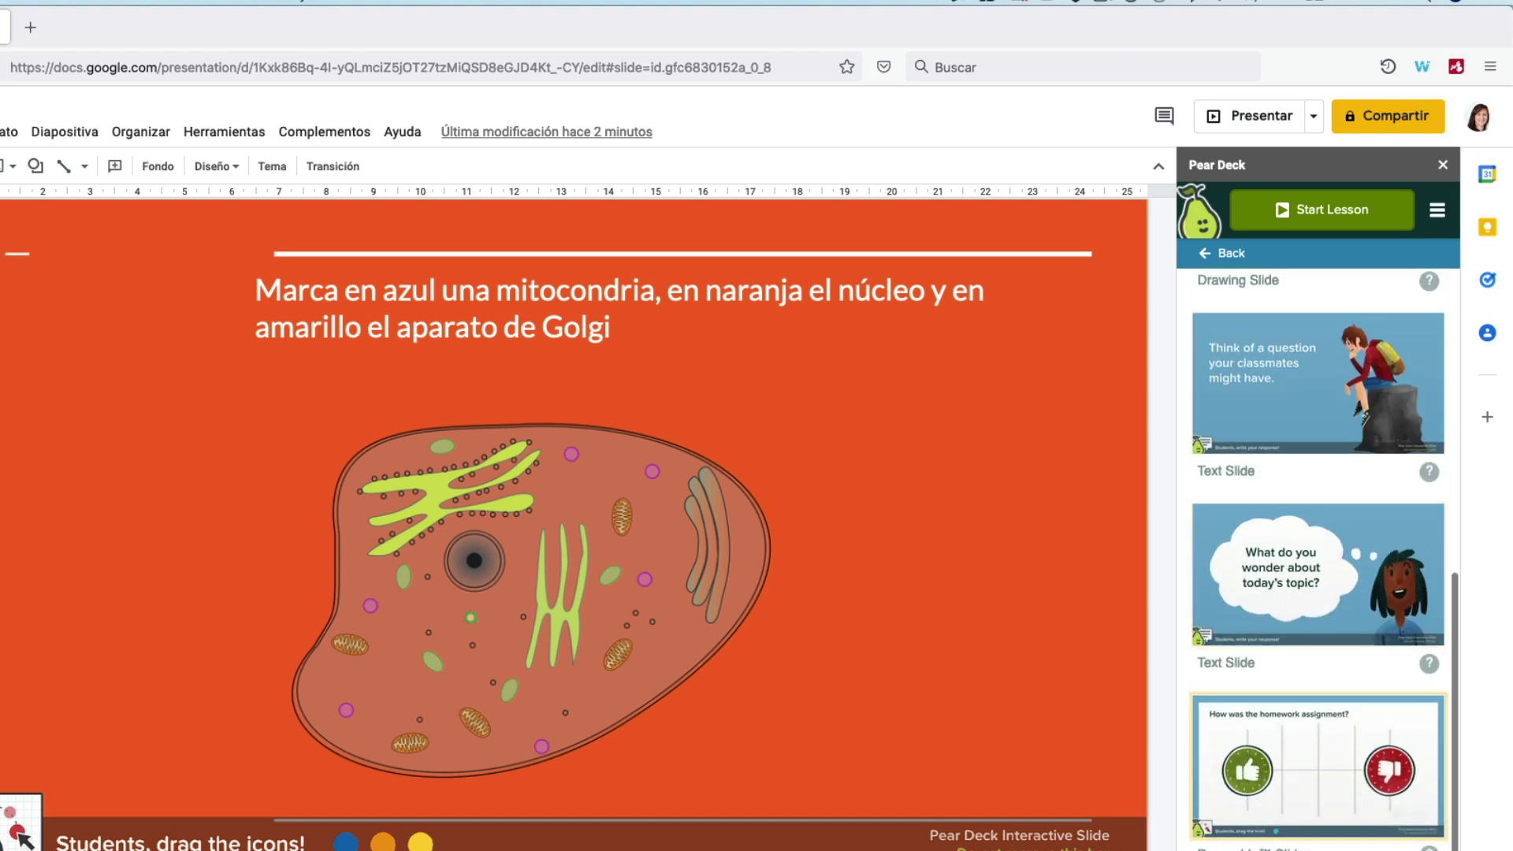
scroll(1300, 552, "up", 10)
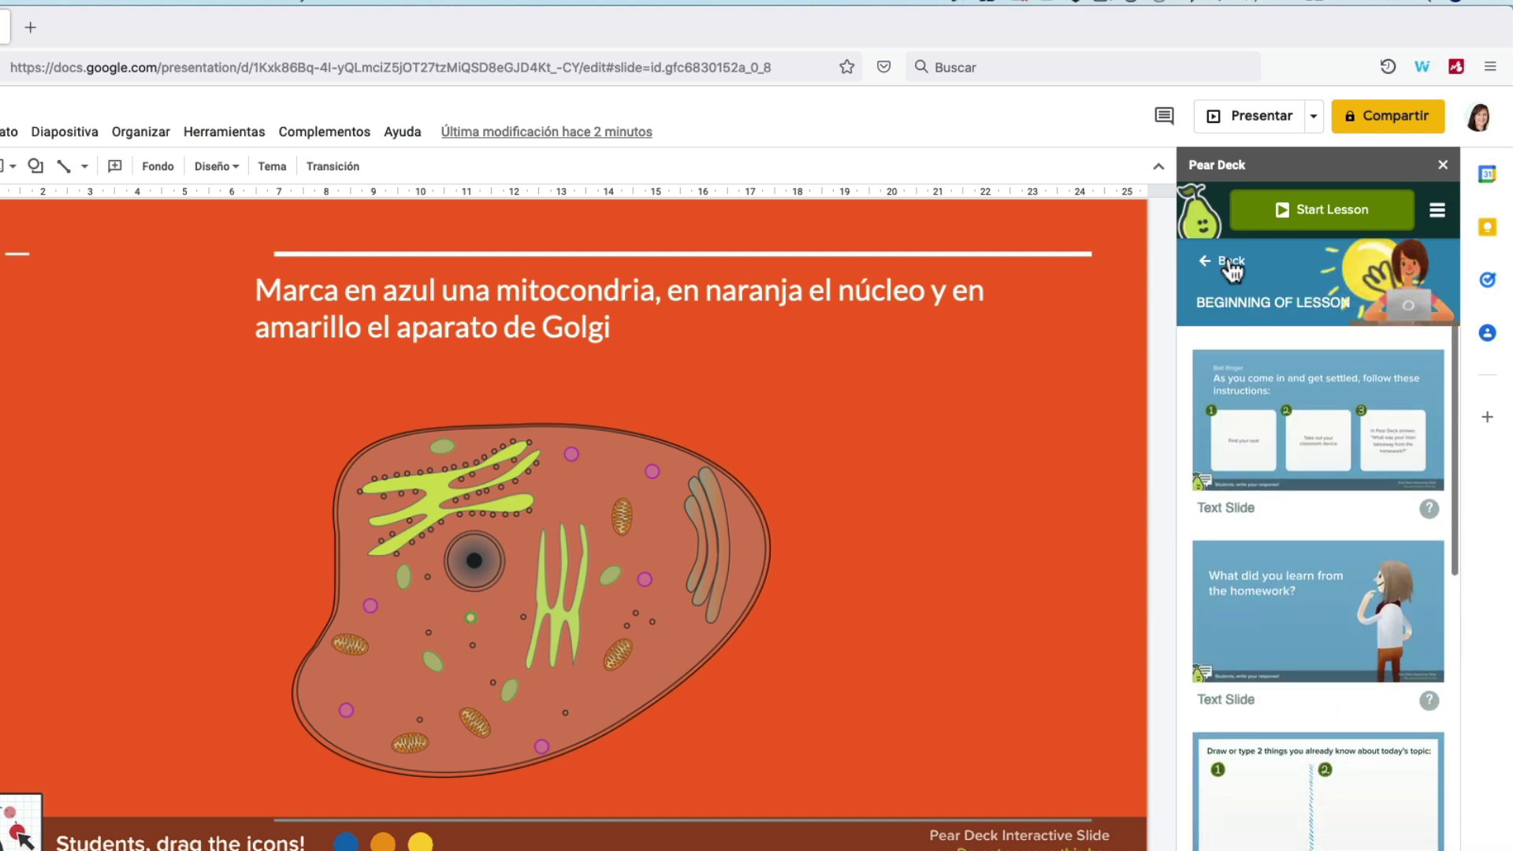
left_click(1232, 263)
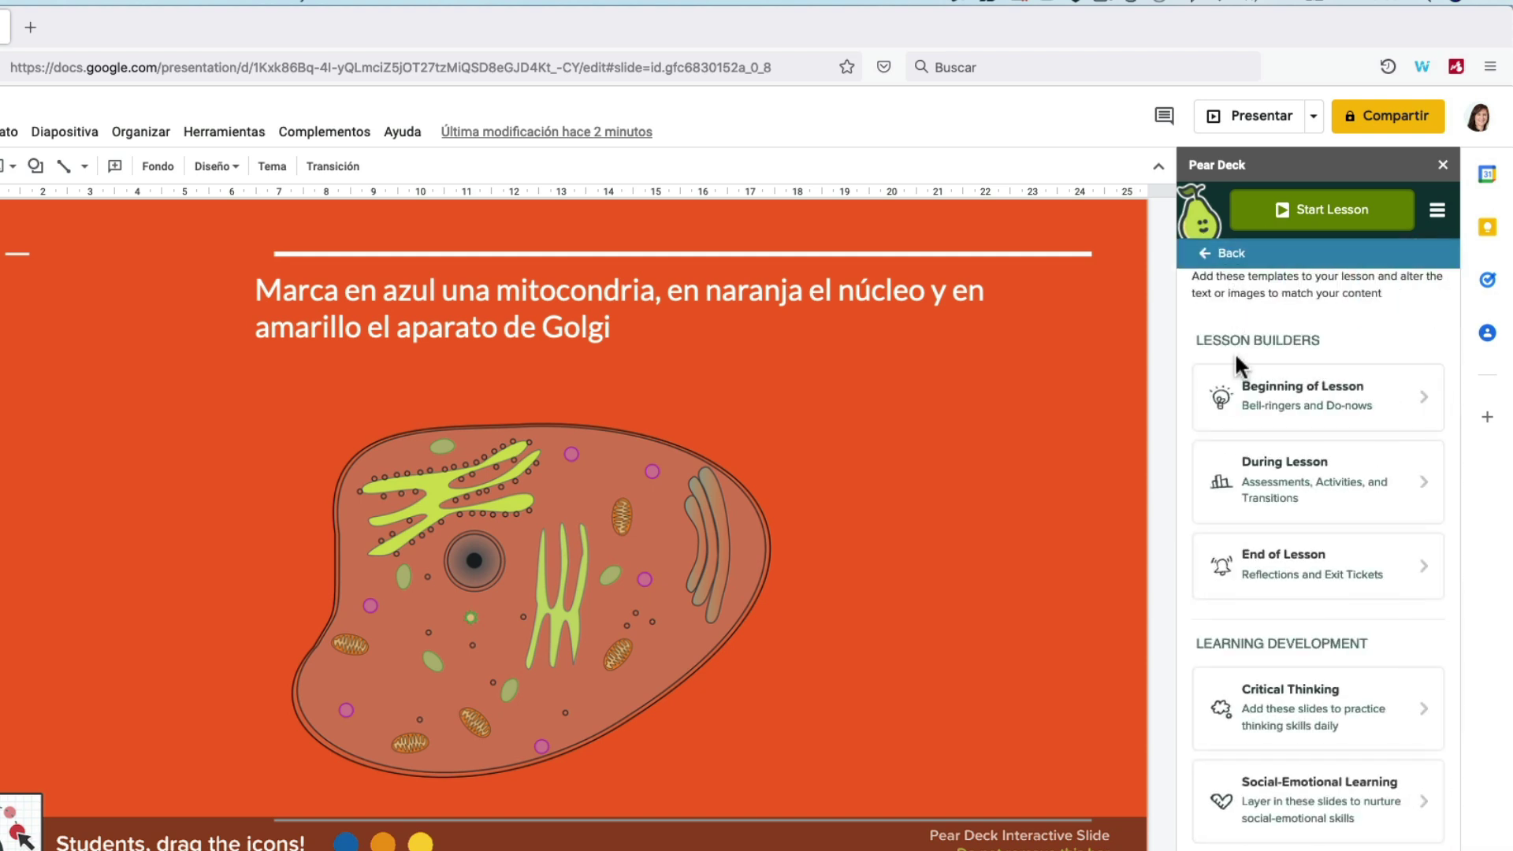
Check the Science templates, then scroll the Math templates down to the Graph slides
scroll(1234, 357, "down", 3)
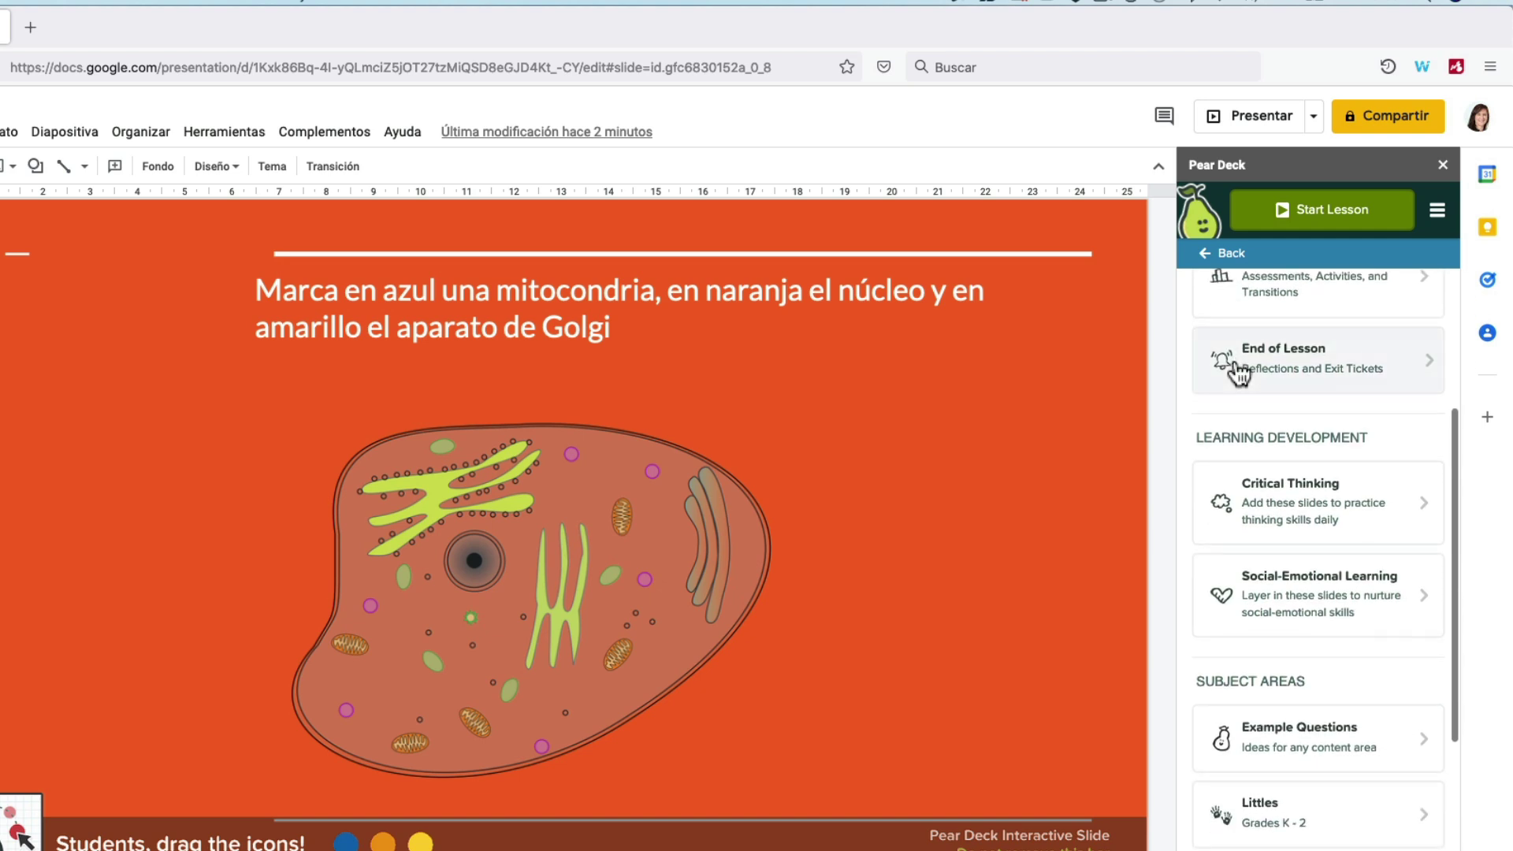
scroll(1239, 370, "down", 2)
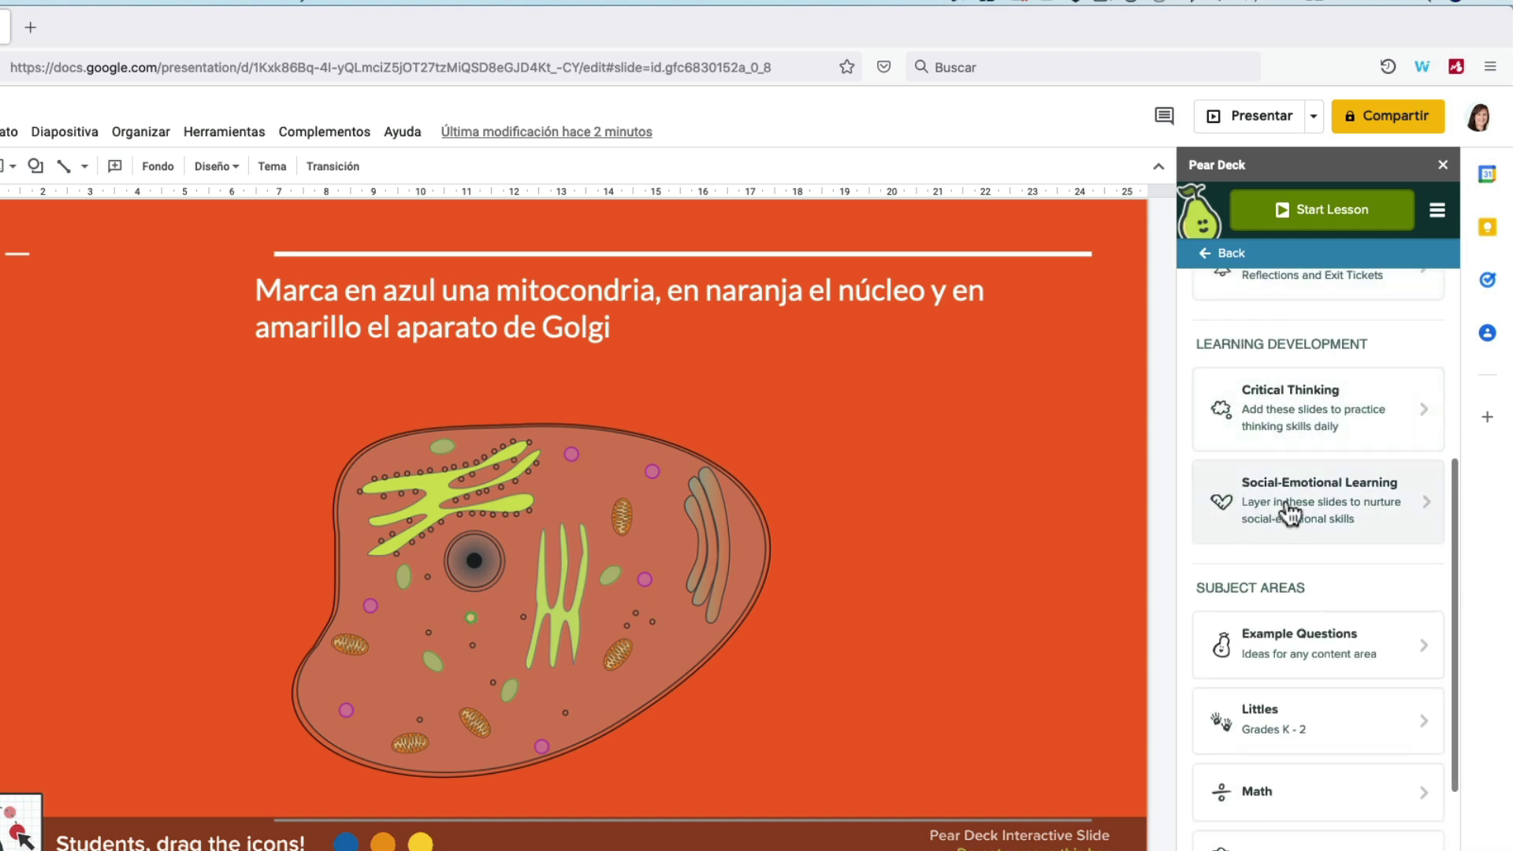
scroll(1330, 510, "down", 3)
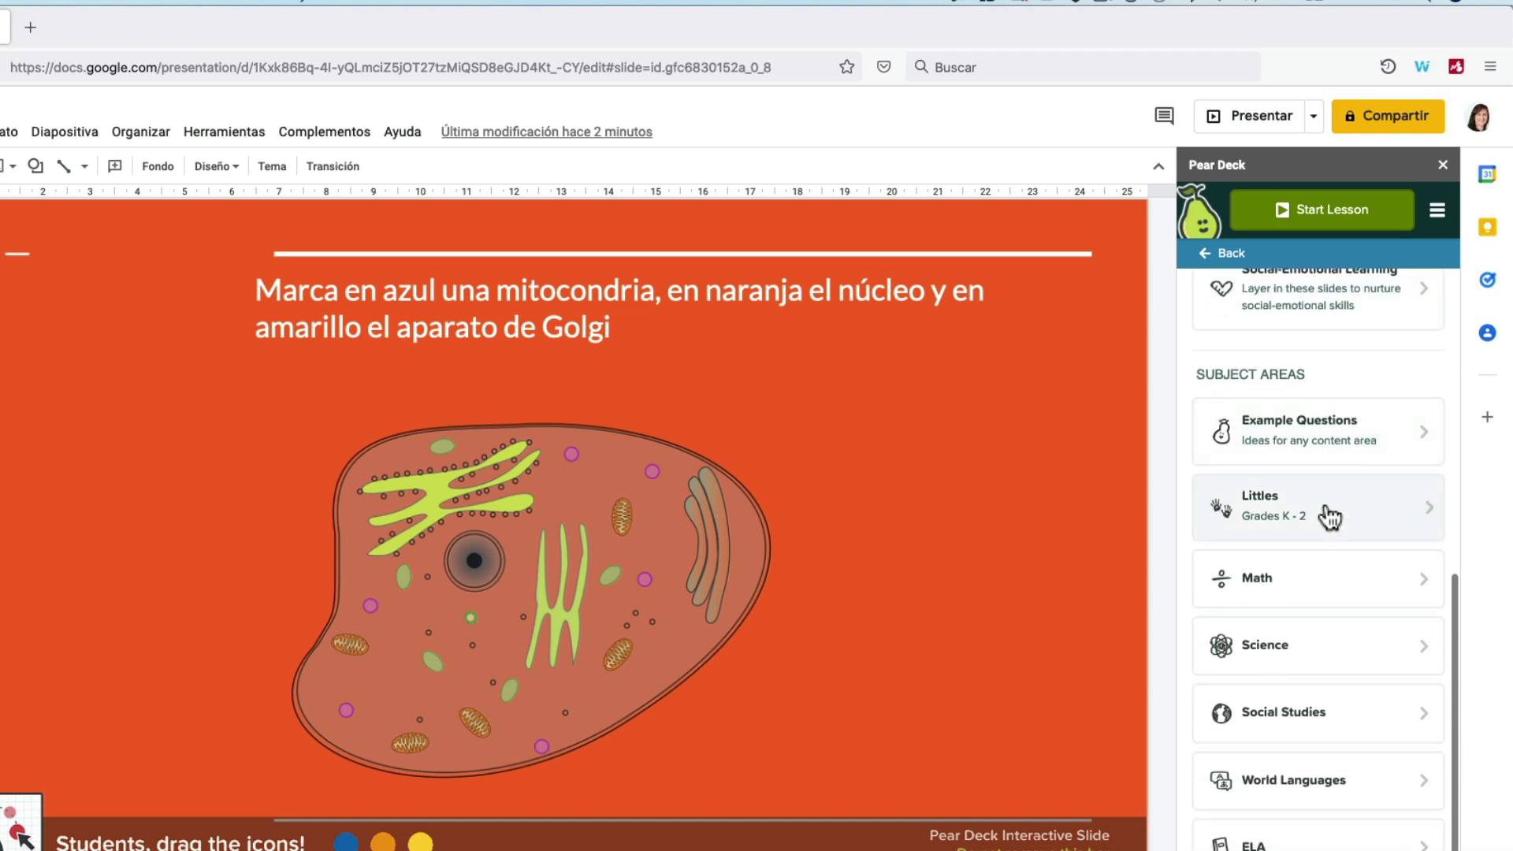
left_click(1274, 658)
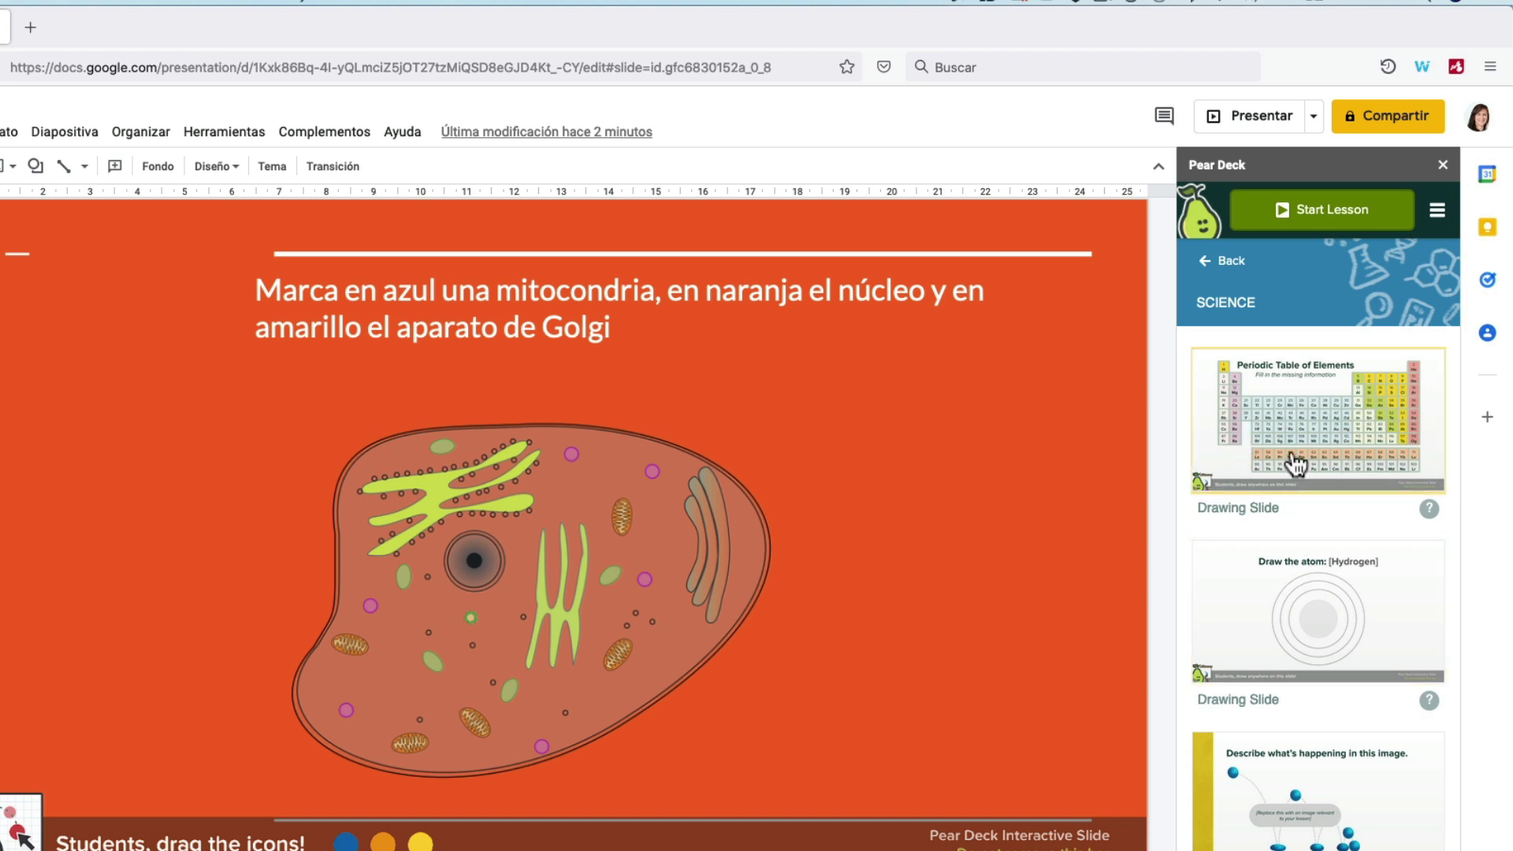
left_click(1234, 264)
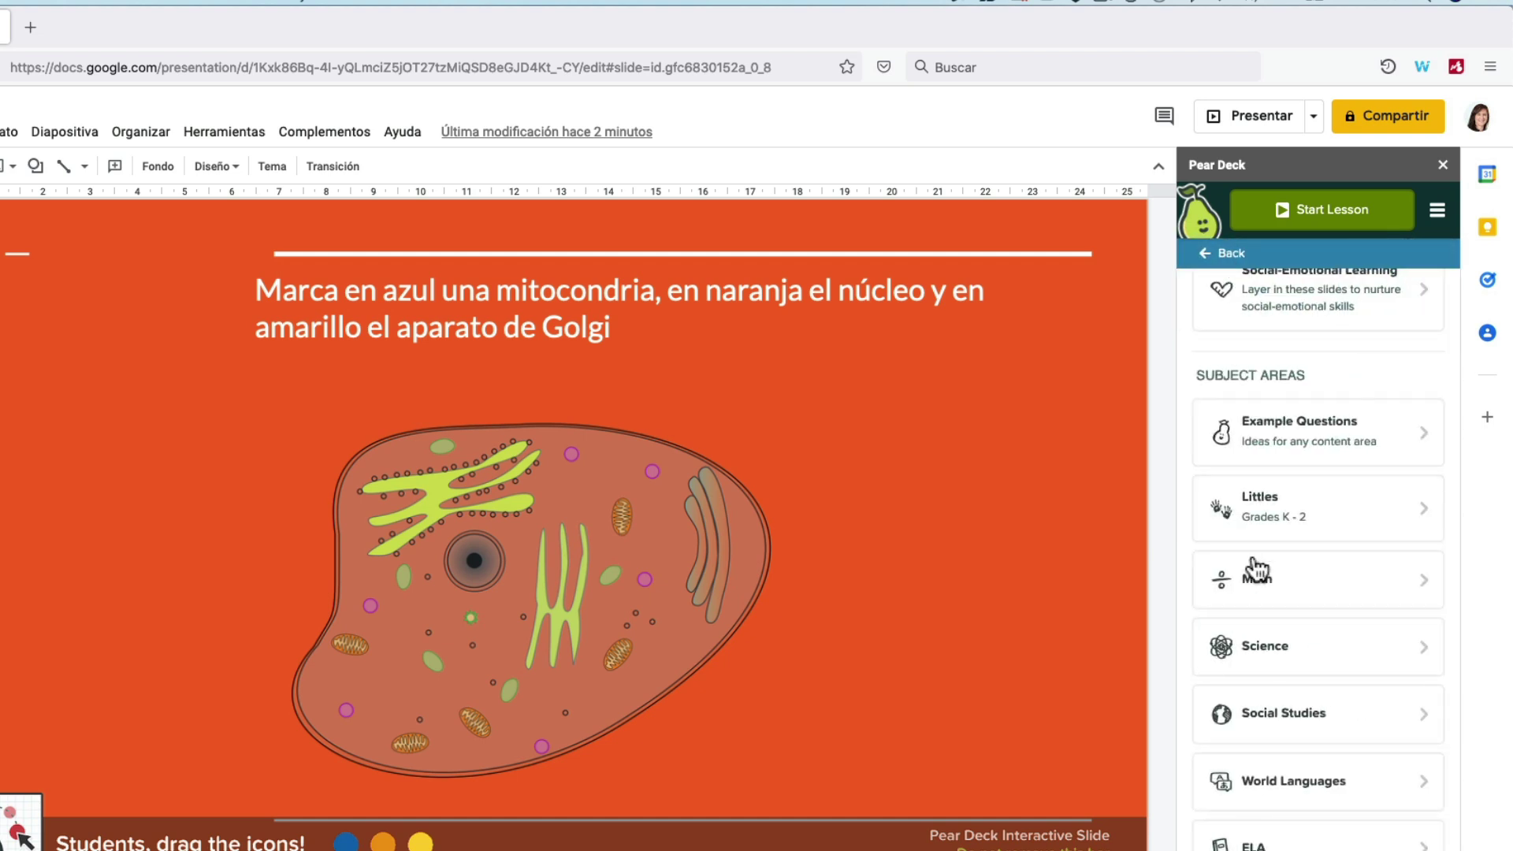
left_click(1255, 584)
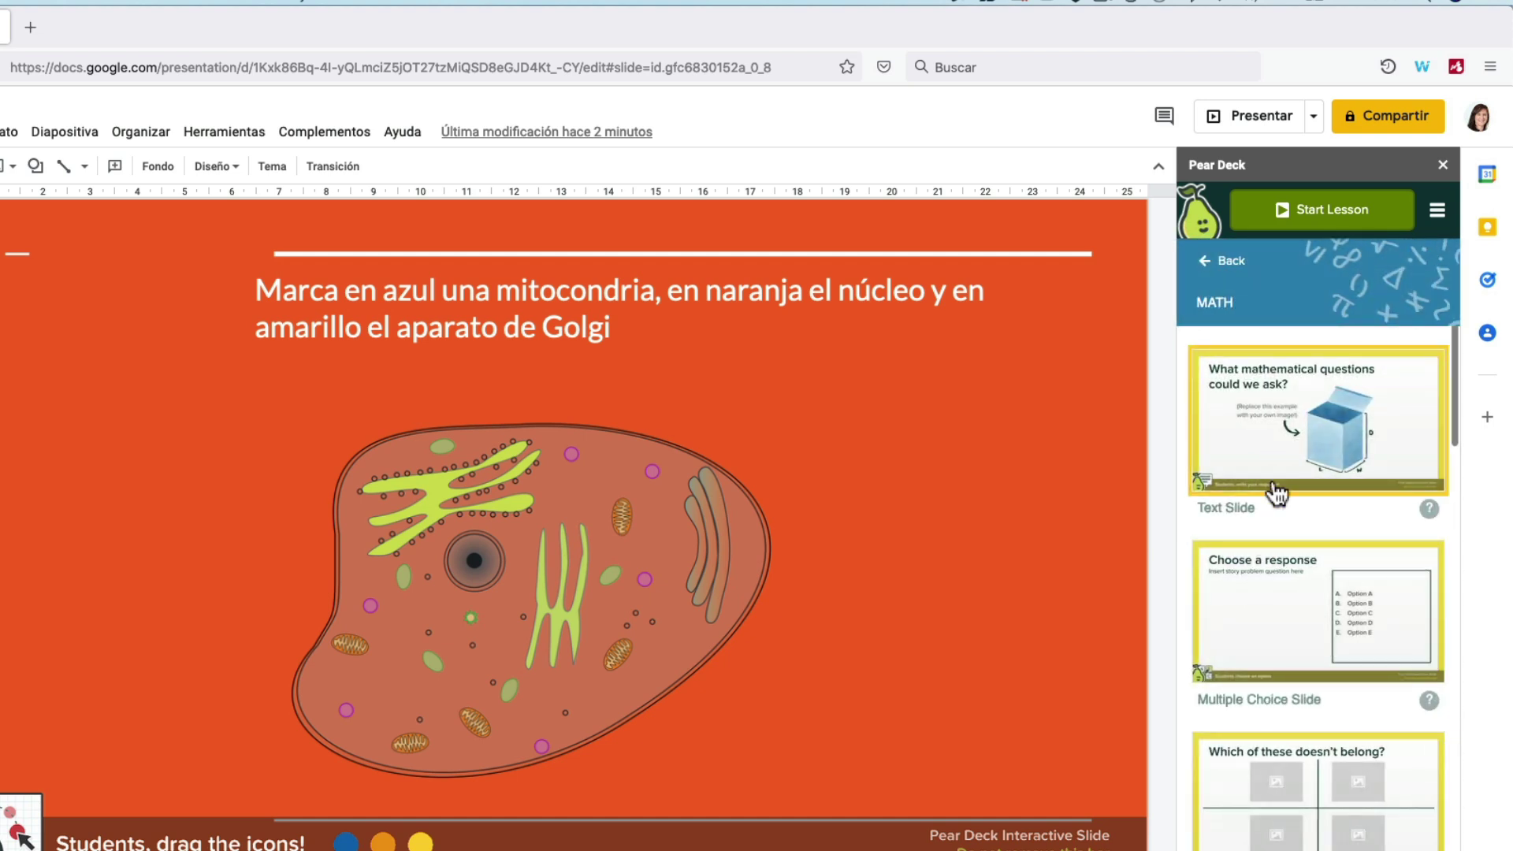
scroll(1277, 594, "down", 2)
scroll(1280, 603, "down", 3)
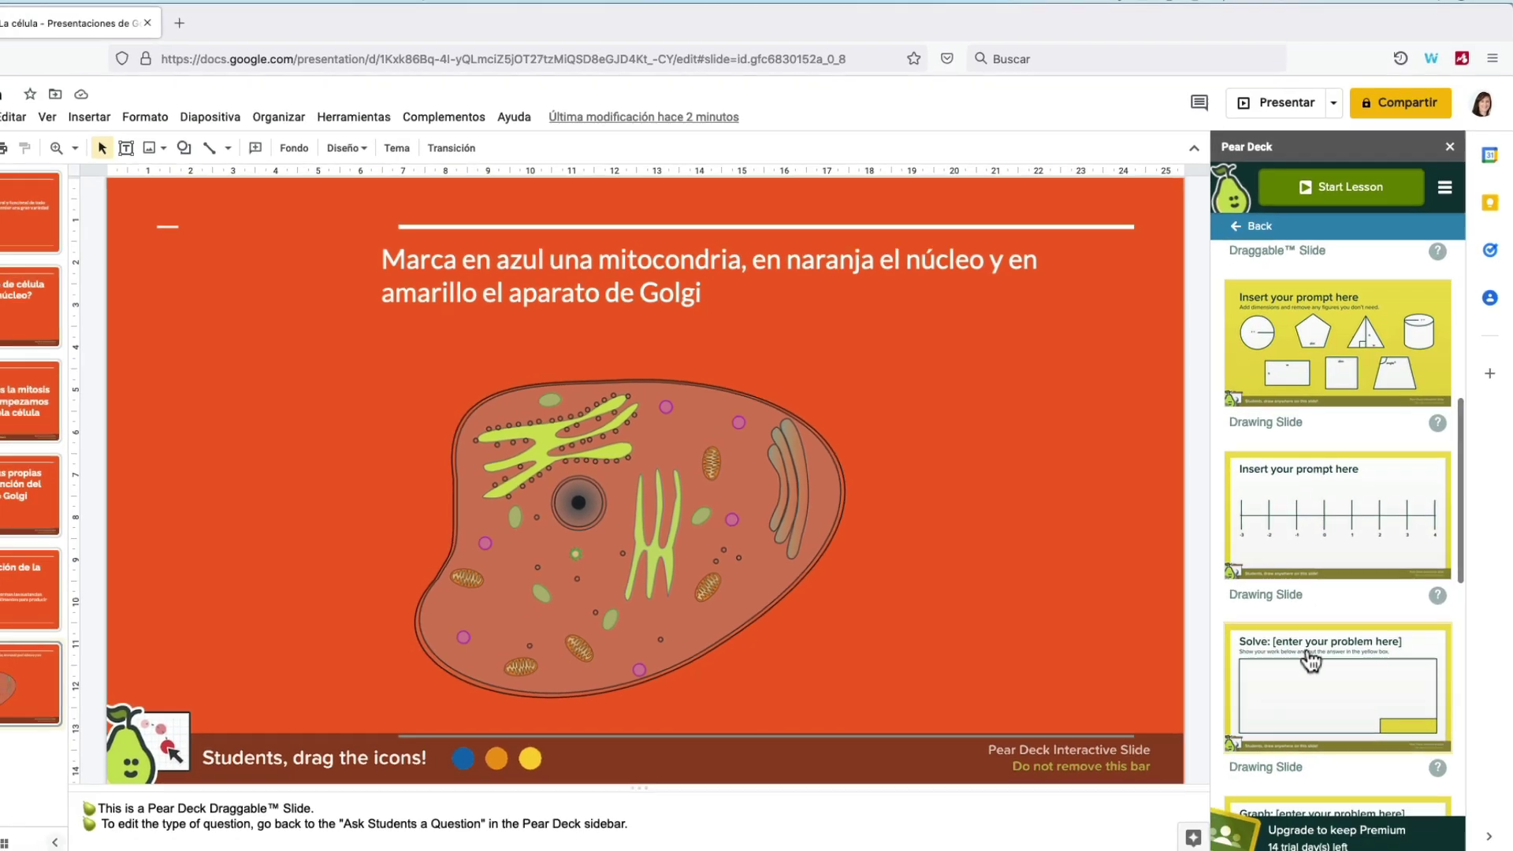
scroll(1310, 630, "down", 3)
scroll(1340, 437, "down", 2)
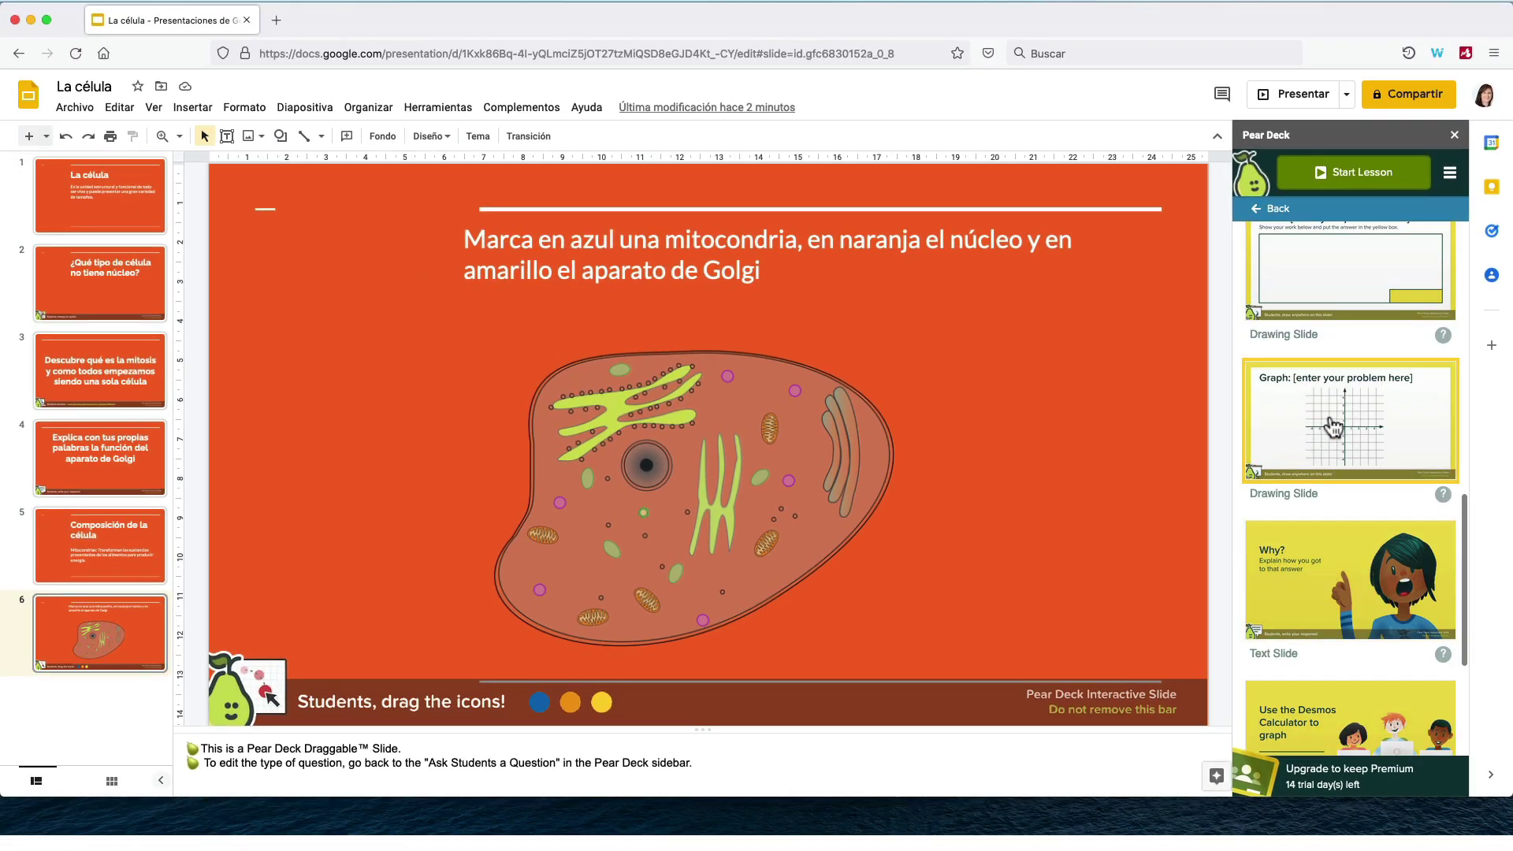
Insert the Graph drawing template, move it up in the filmstrip, and make its background orange
left_click(1331, 426)
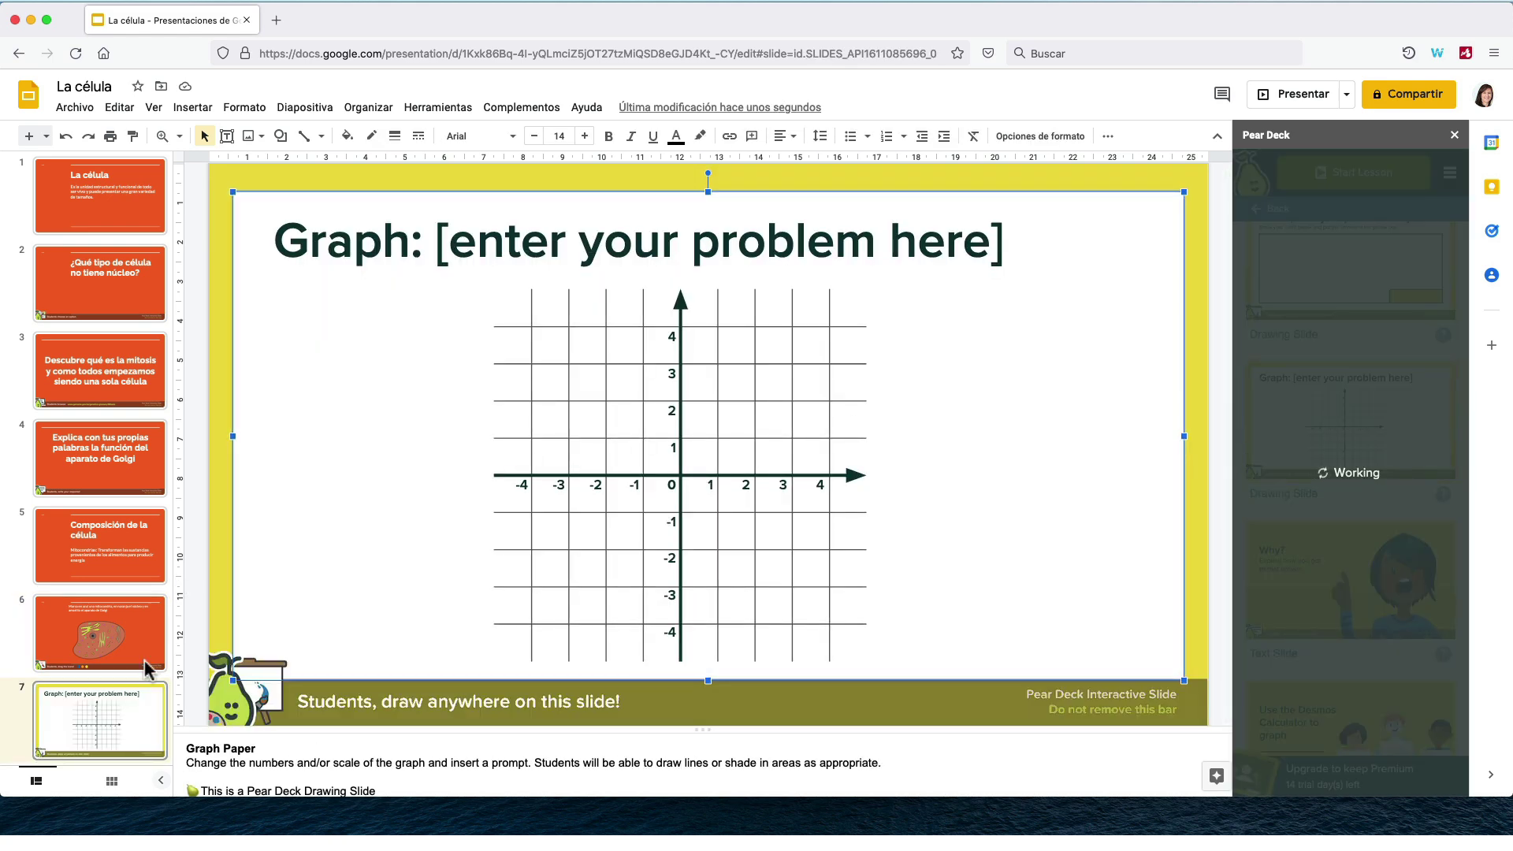
left_click_drag(123, 707, 135, 501)
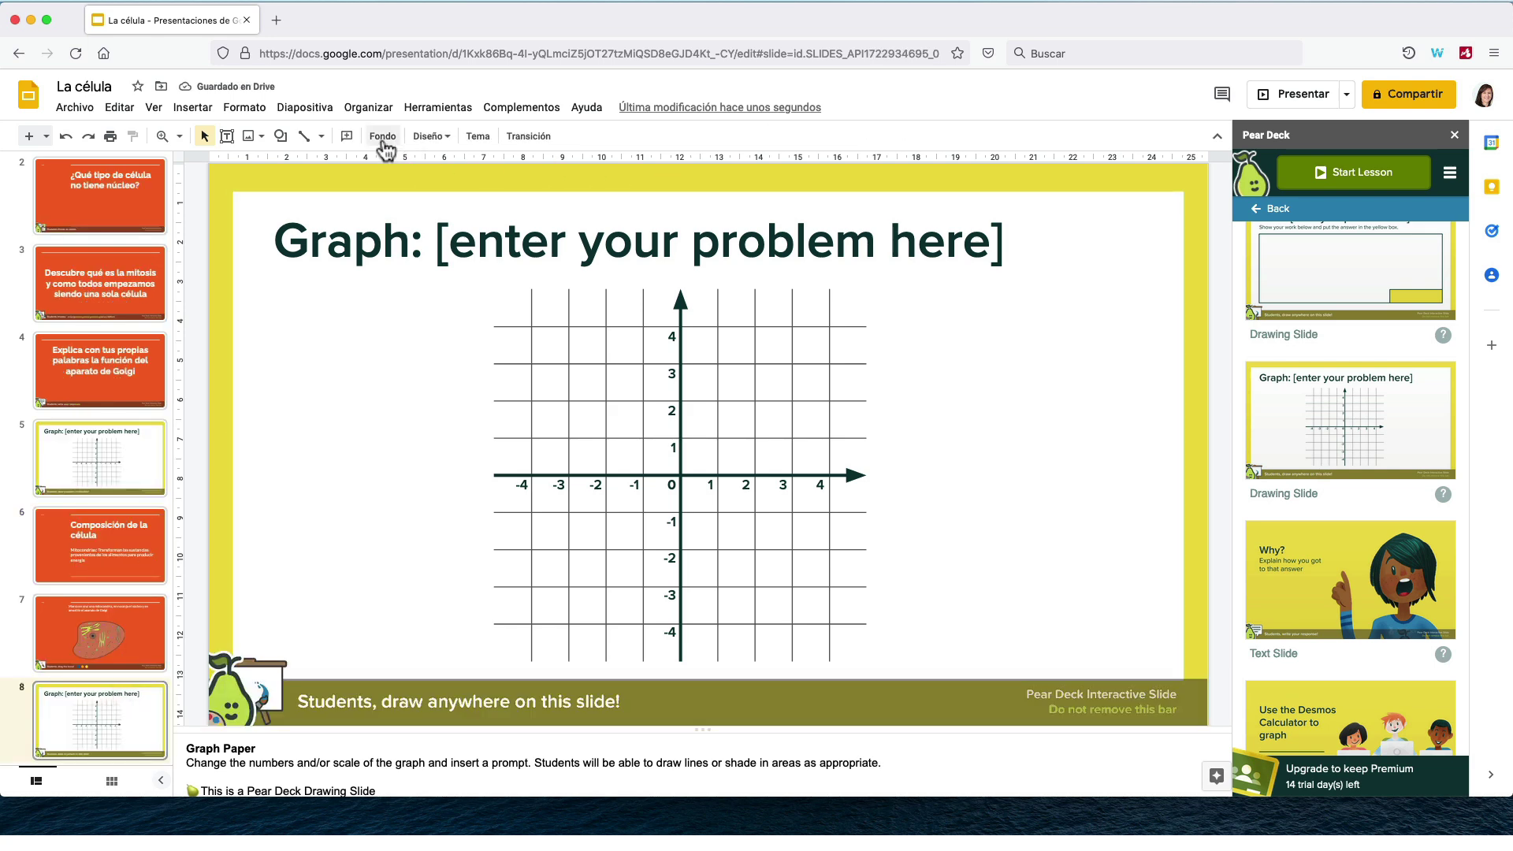
left_click(382, 137)
left_click(867, 389)
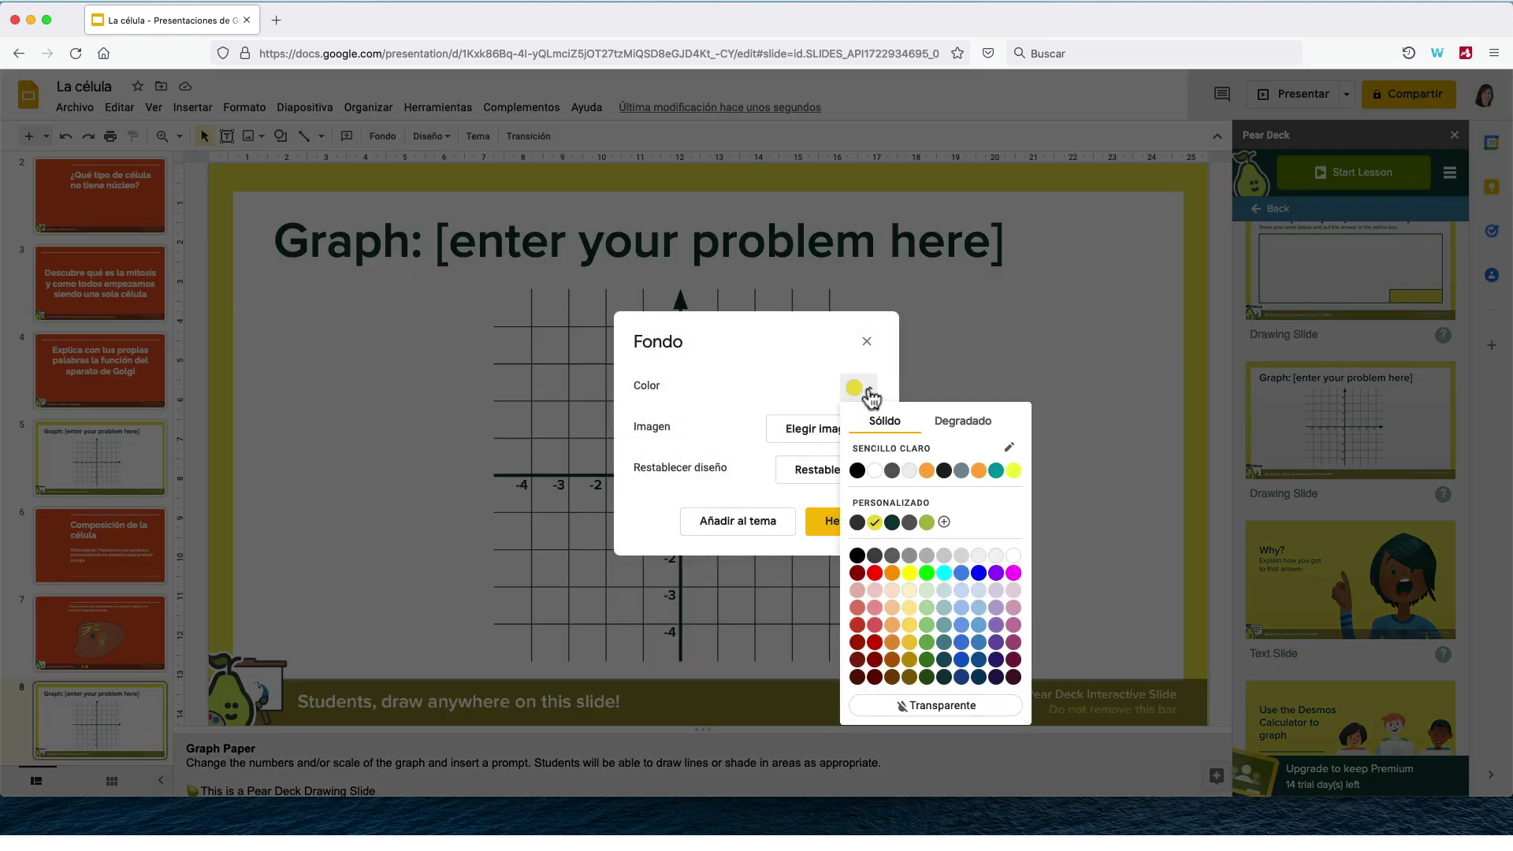
left_click(892, 573)
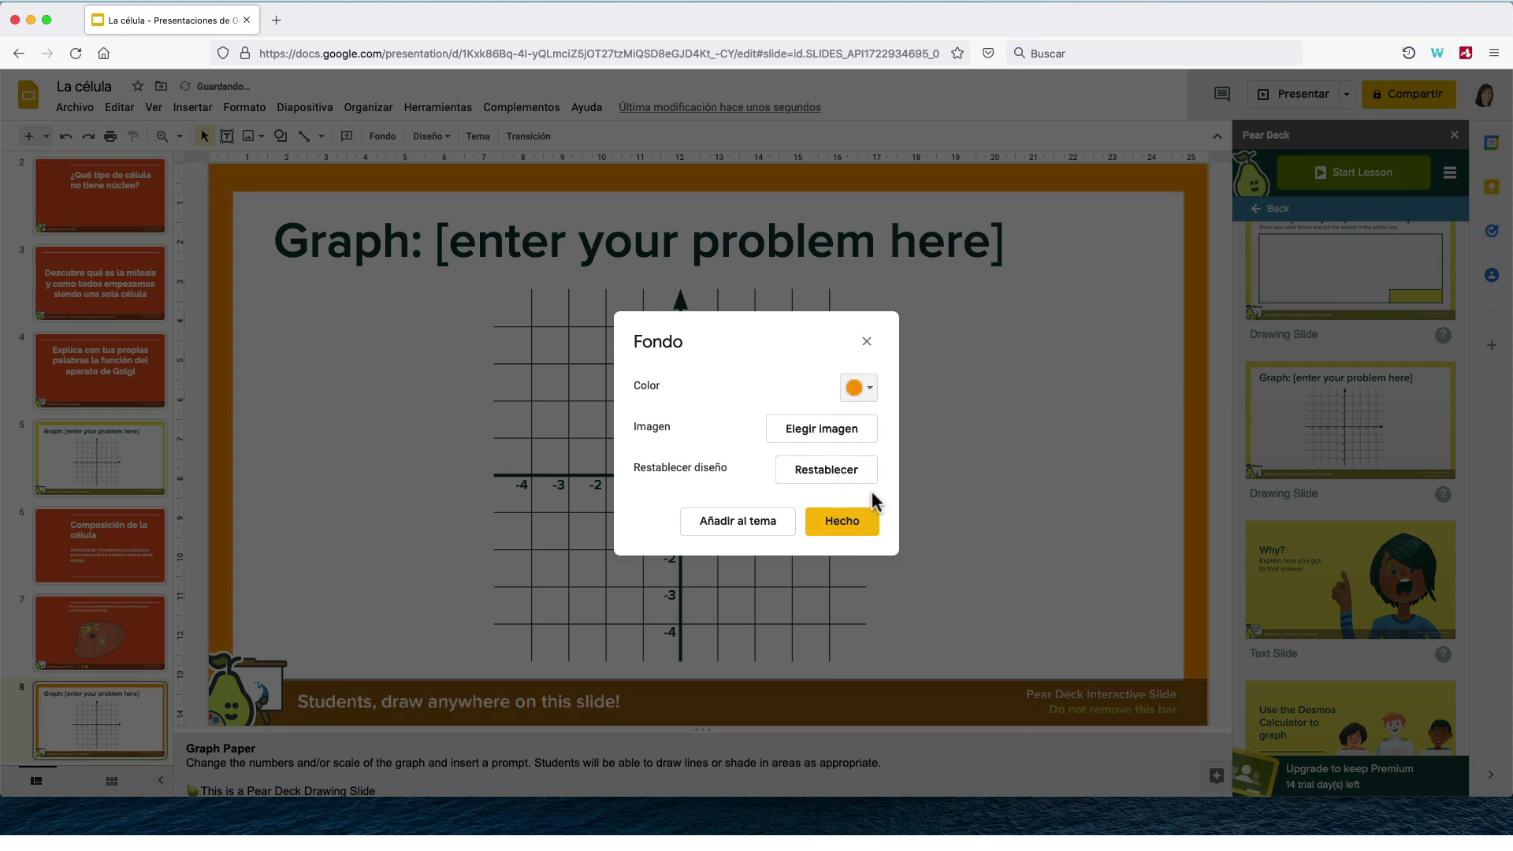
left_click(853, 526)
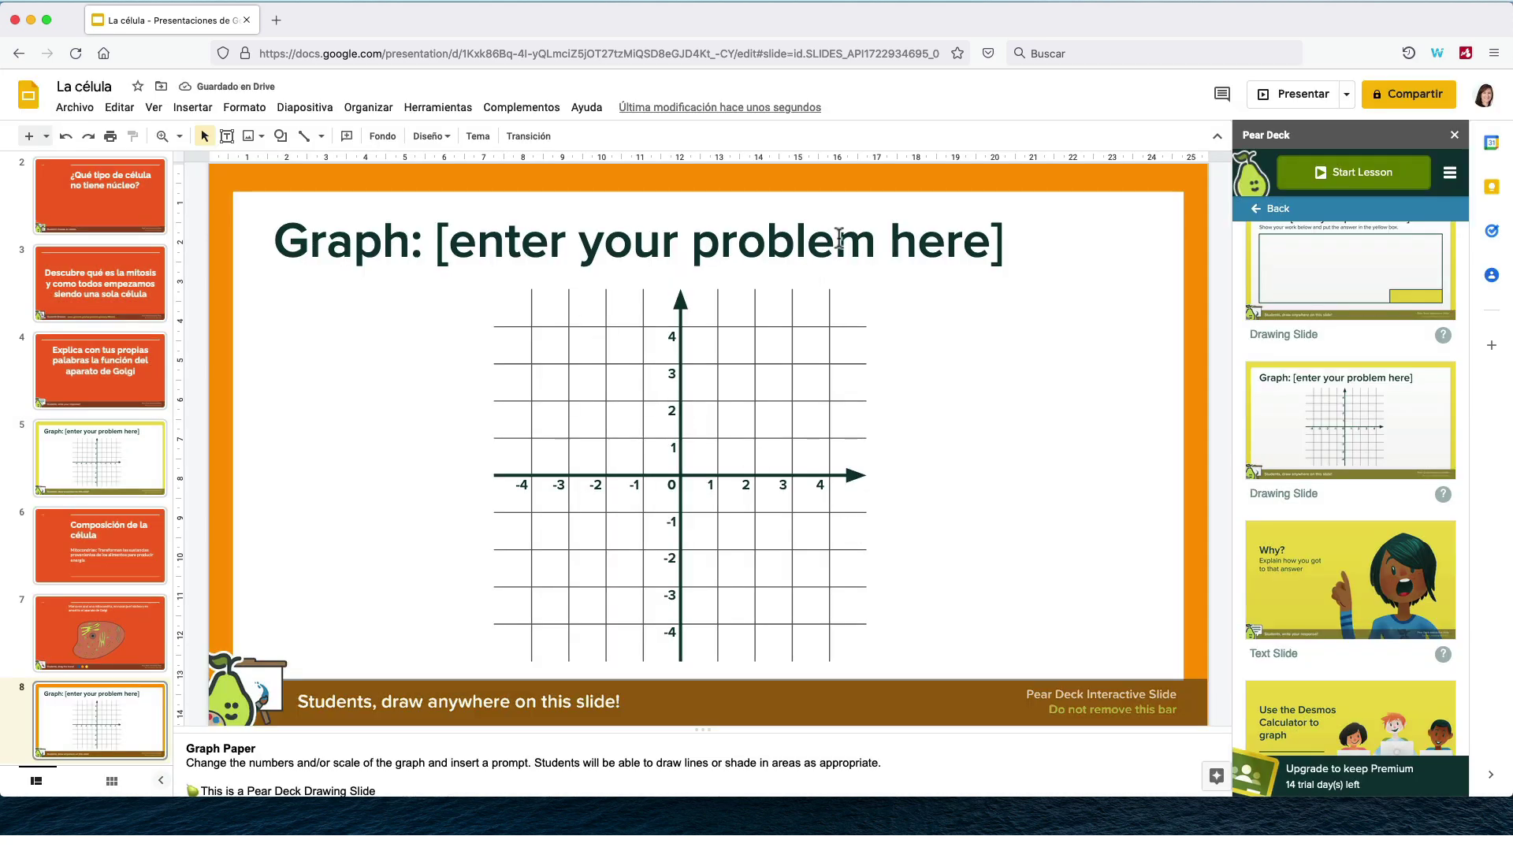
Replace the graph slide's title with 'Dibuja la ecuación: Y= X^2' and check its notes
left_click_drag(1002, 241, 285, 246)
type("Dibuja")
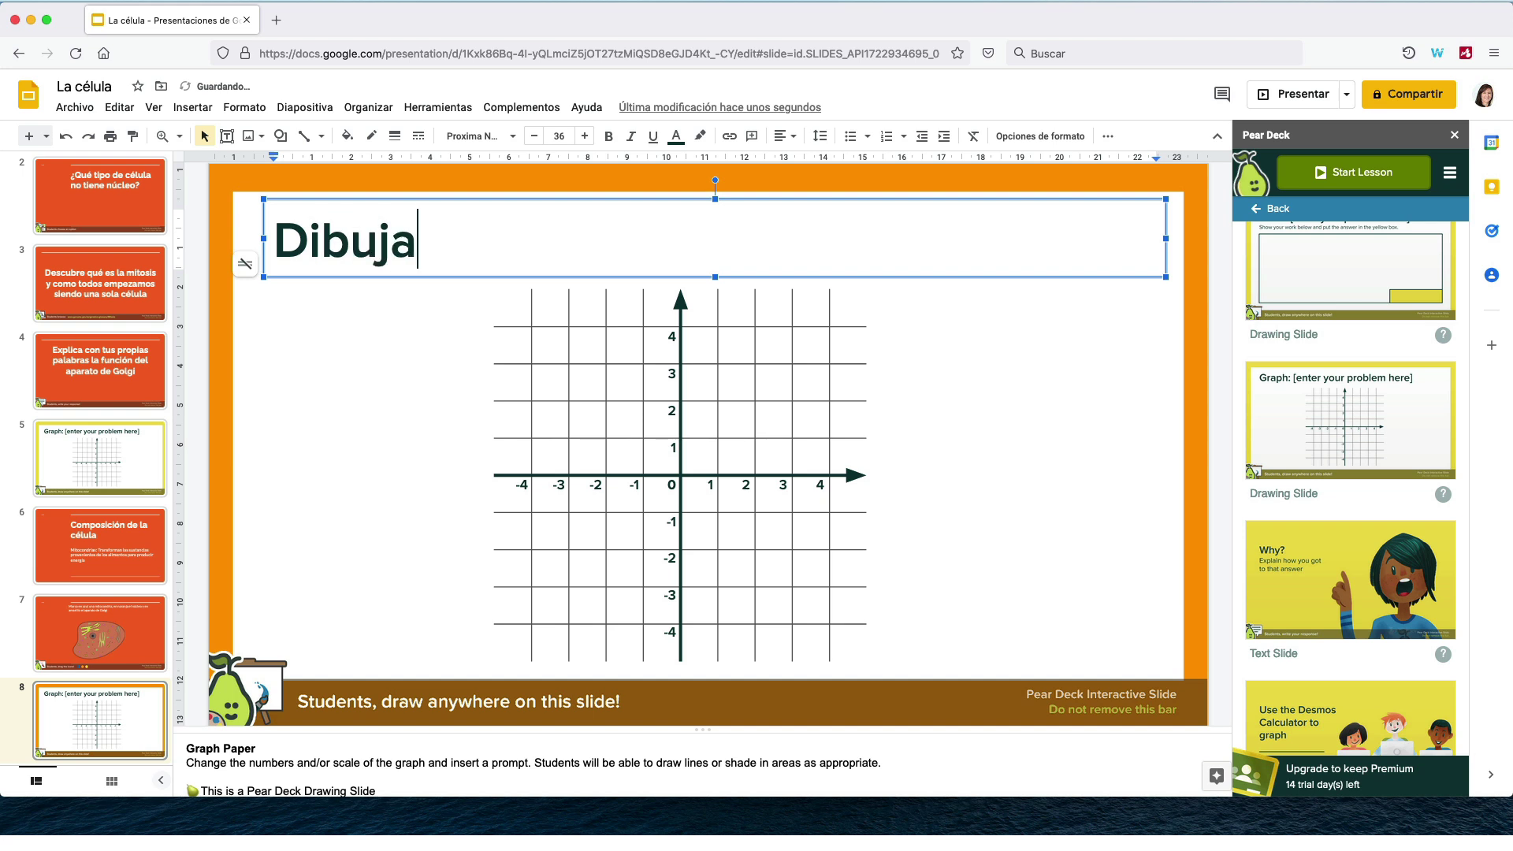
type(" la ecuaci´")
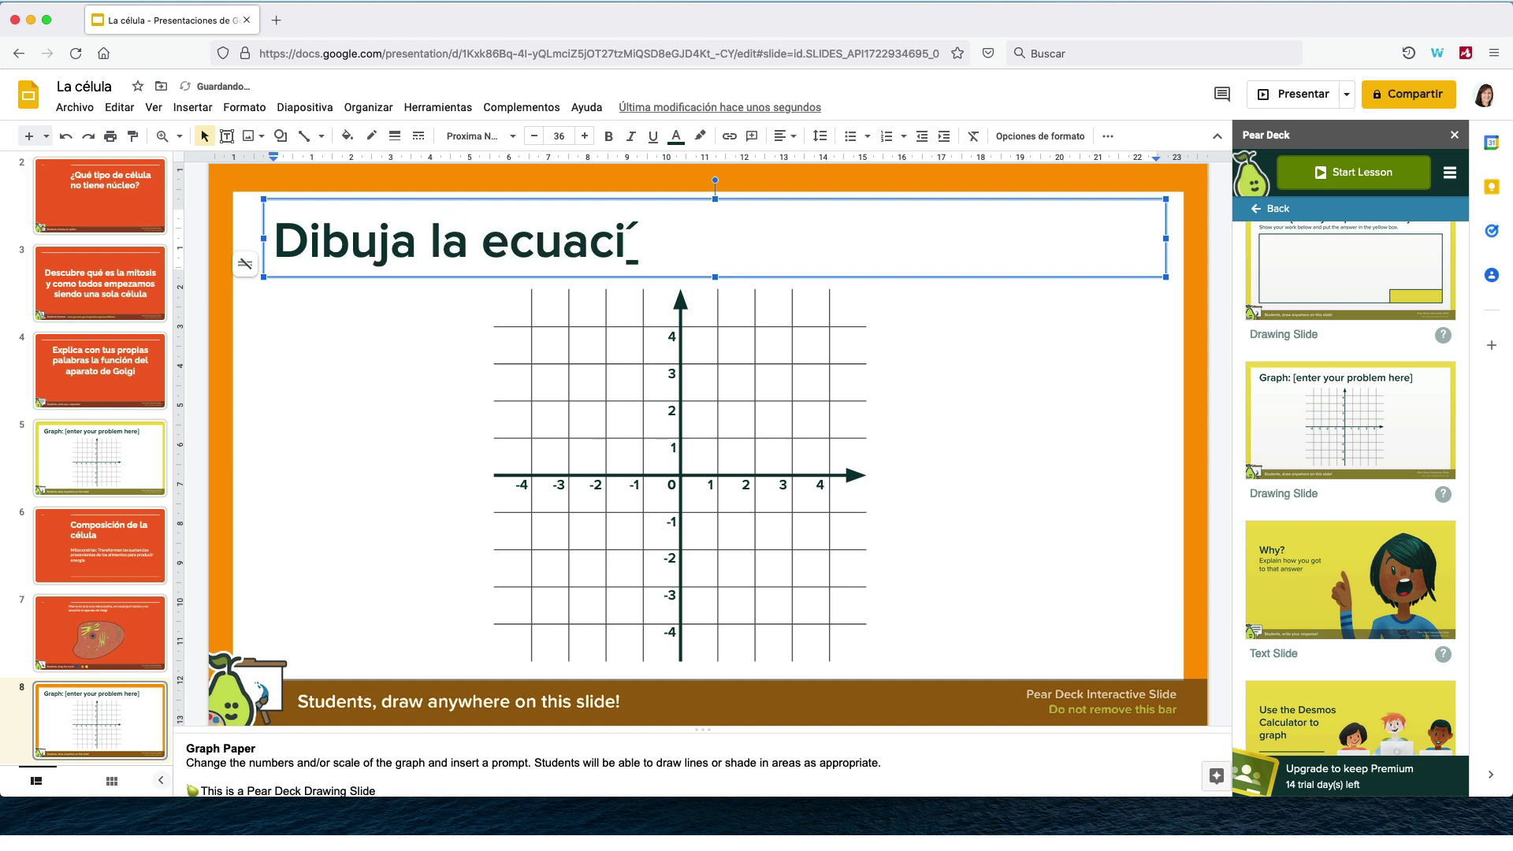
key("BackSpace")
type("ón: Y= X^2")
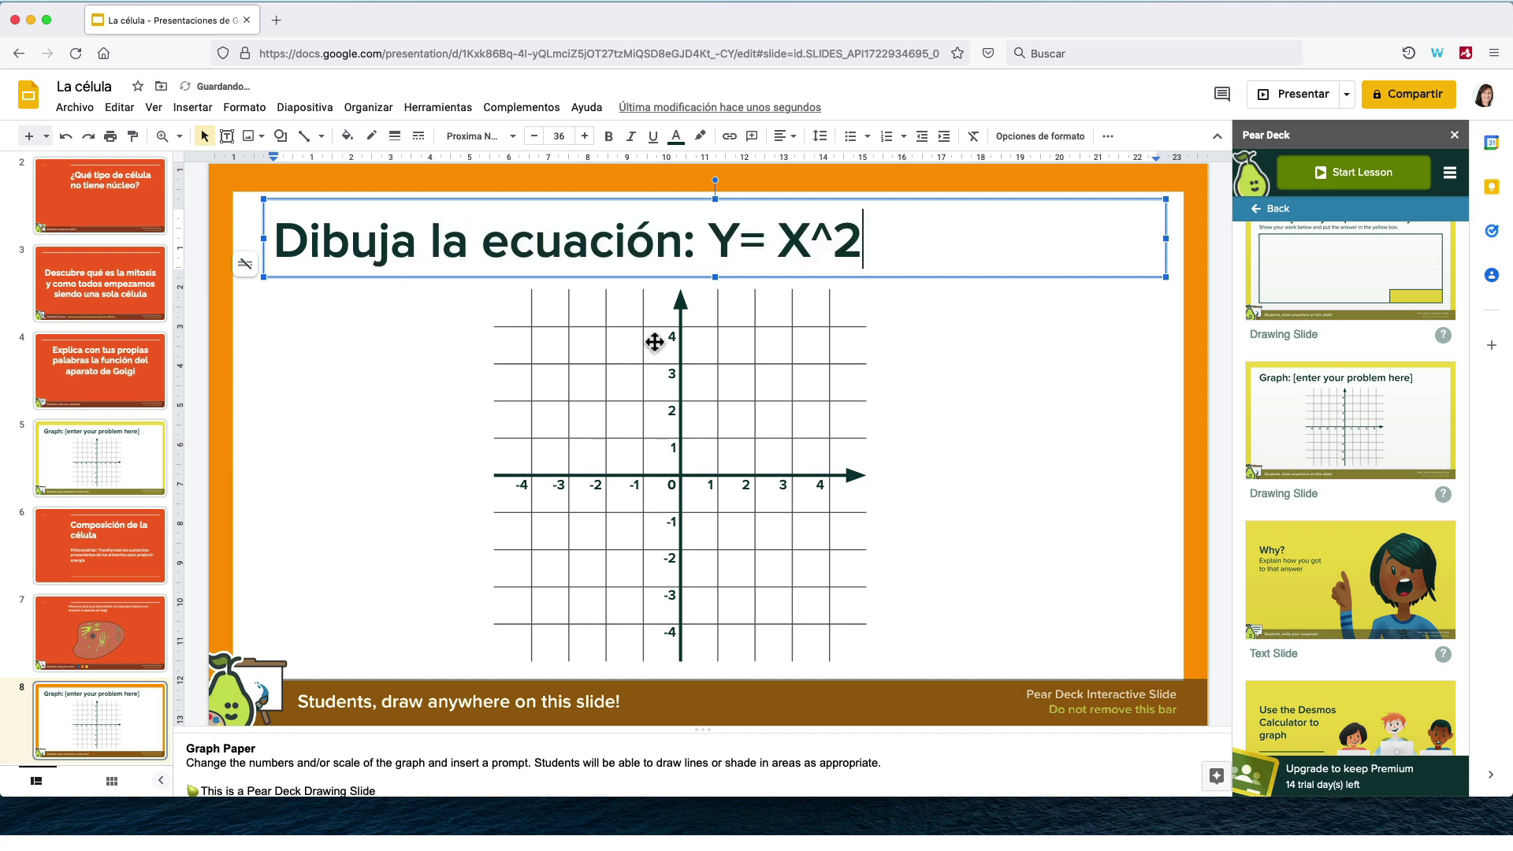
left_click(936, 448)
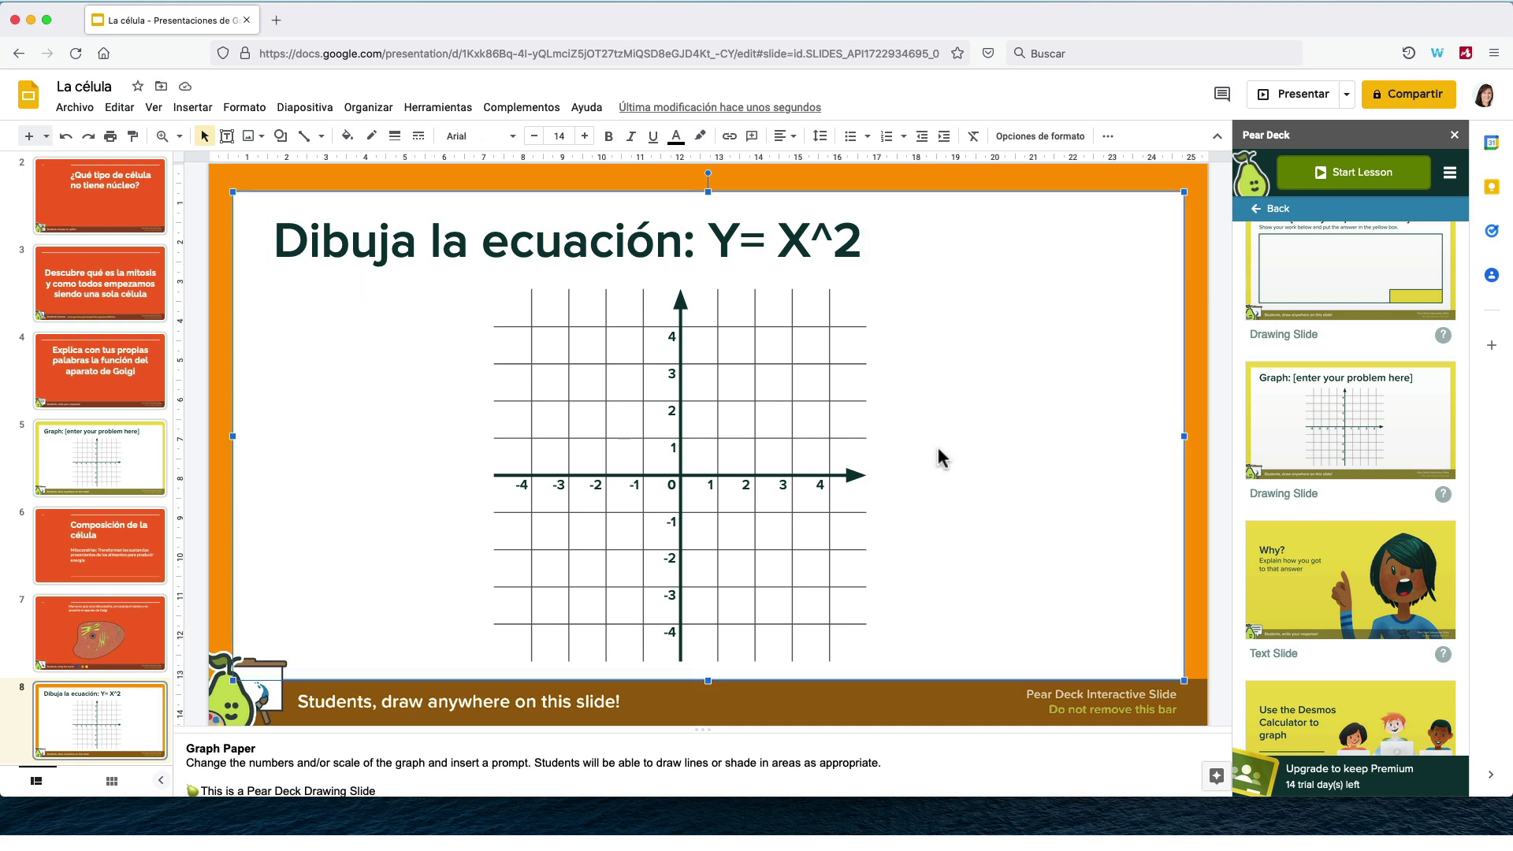
scroll(558, 749, "down", 2)
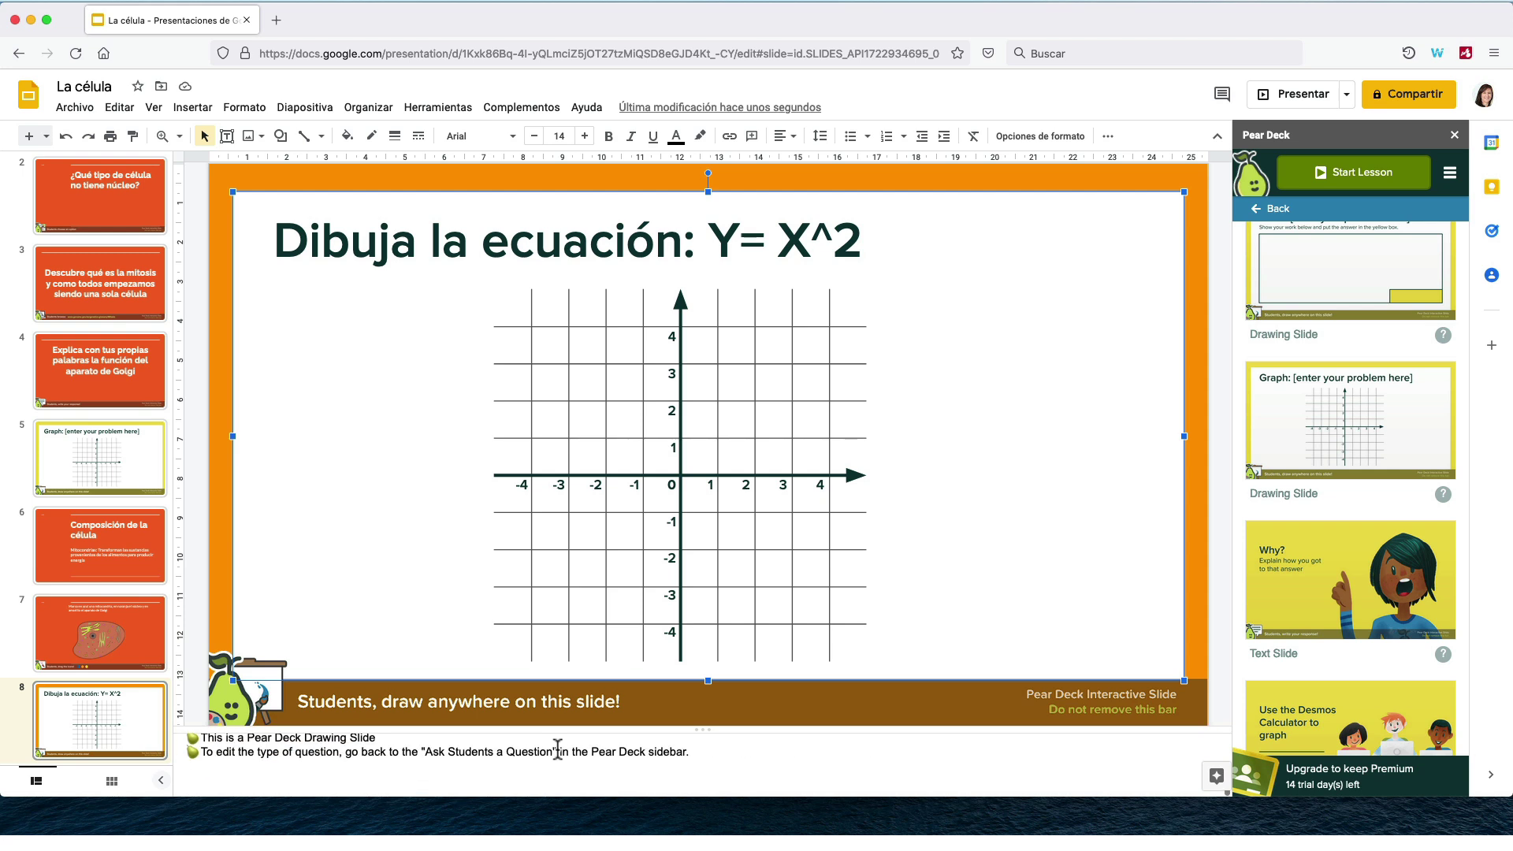
left_click_drag(333, 743, 377, 743)
left_click(544, 774)
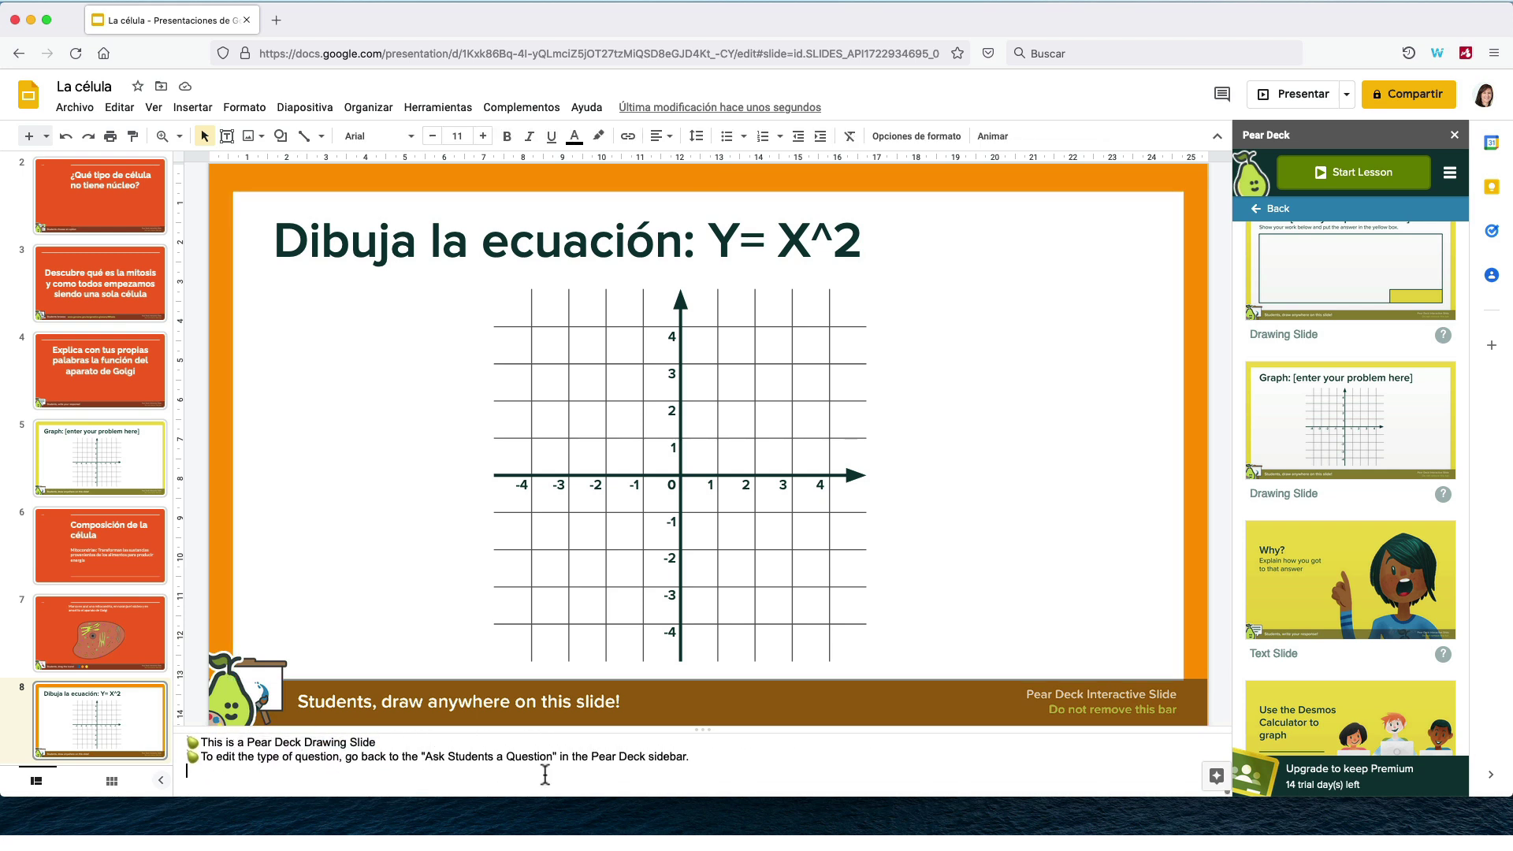
scroll(554, 774, "up", 2)
left_click(1143, 373)
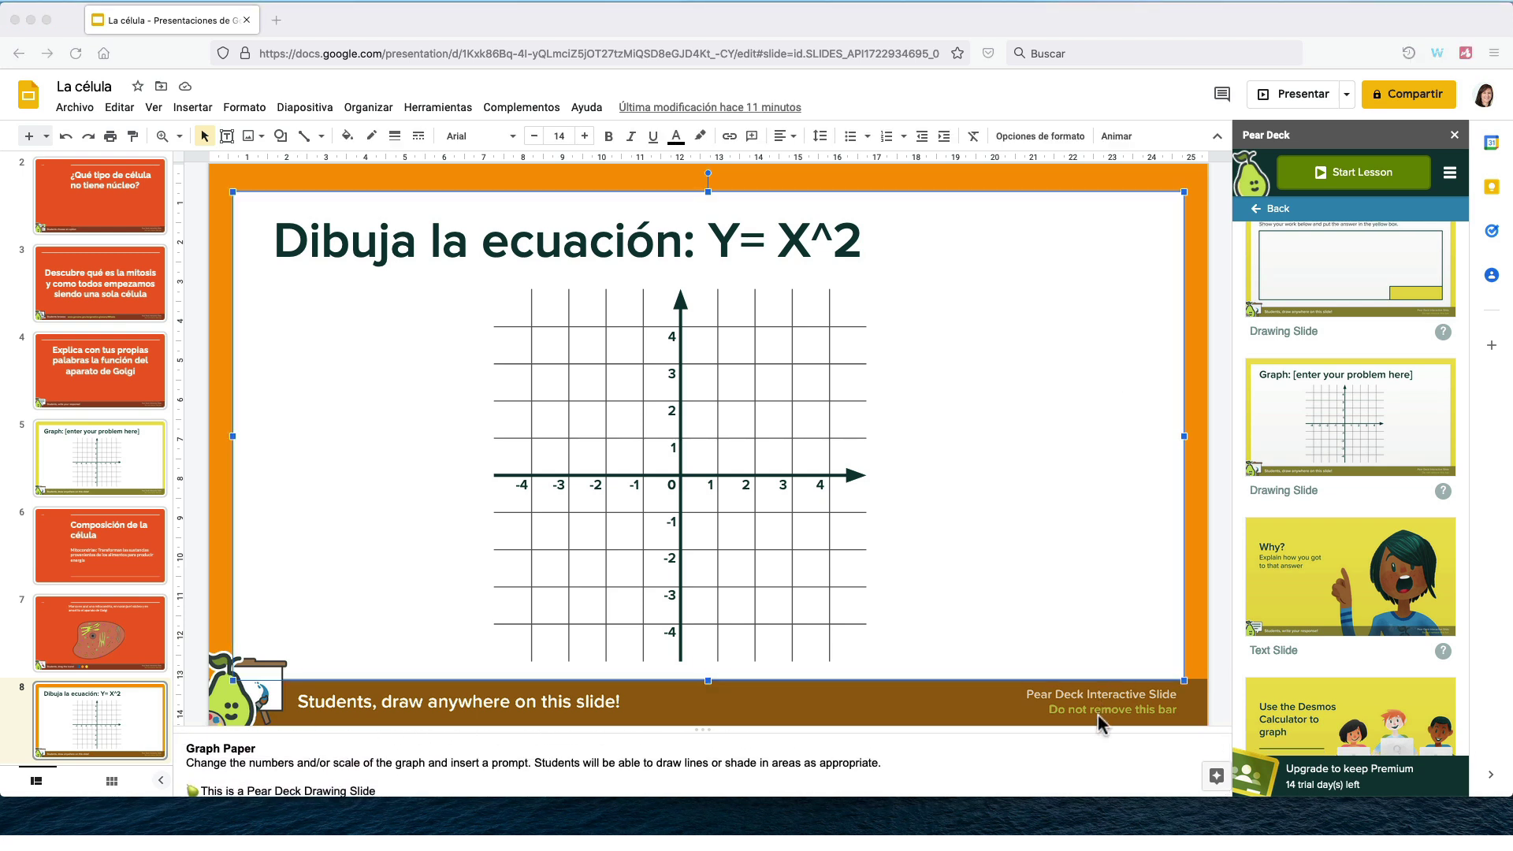
Insert the Beginning of Lesson thumbs-up/thumbs-down Draggable template slide
left_click(1279, 209)
scroll(1311, 298, "up", 5)
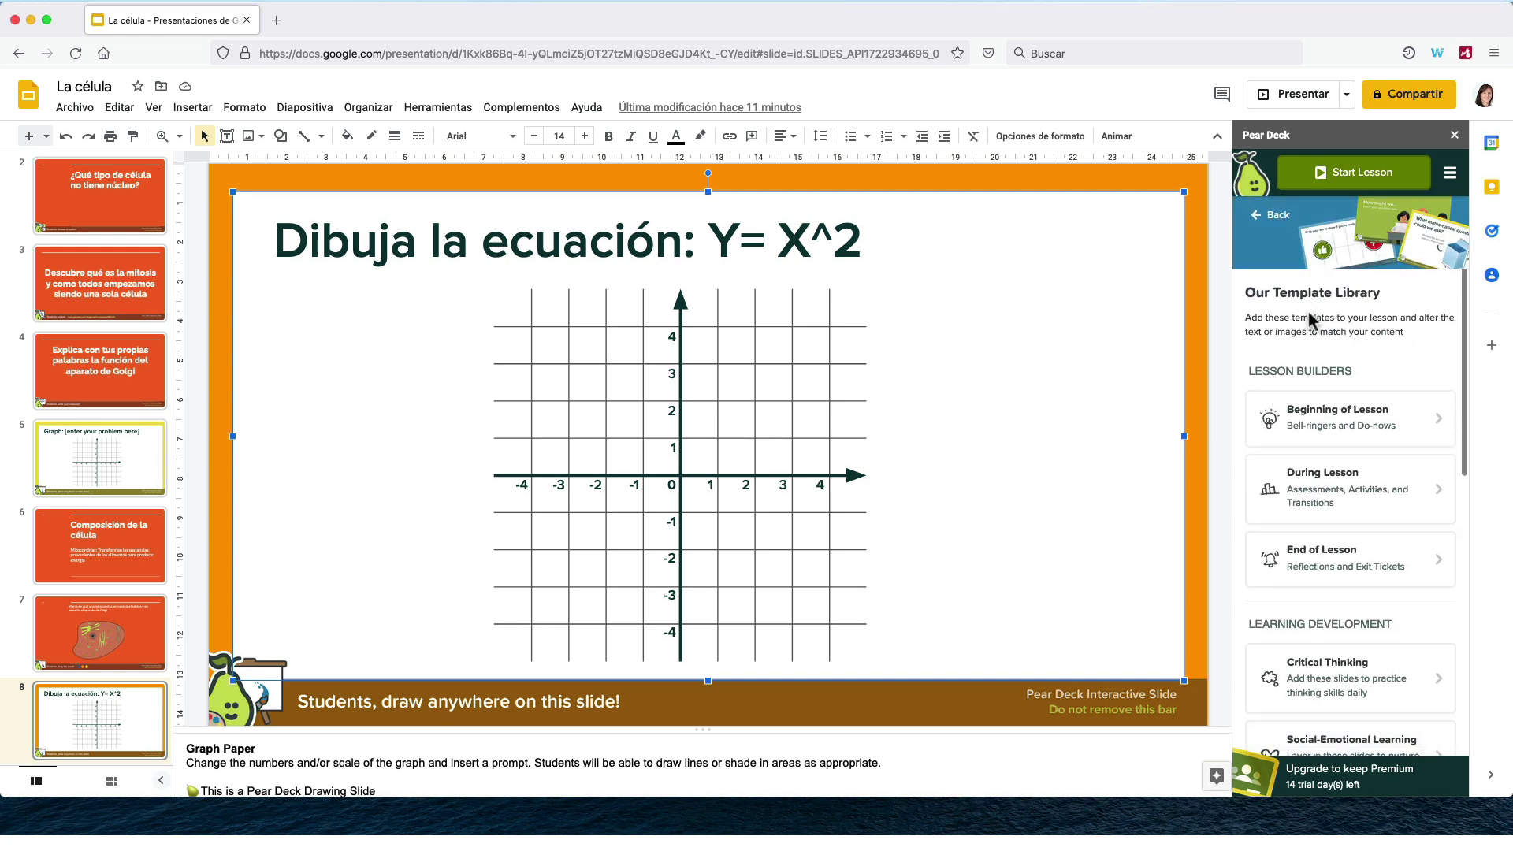
left_click(1308, 419)
scroll(1309, 404, "down", 7)
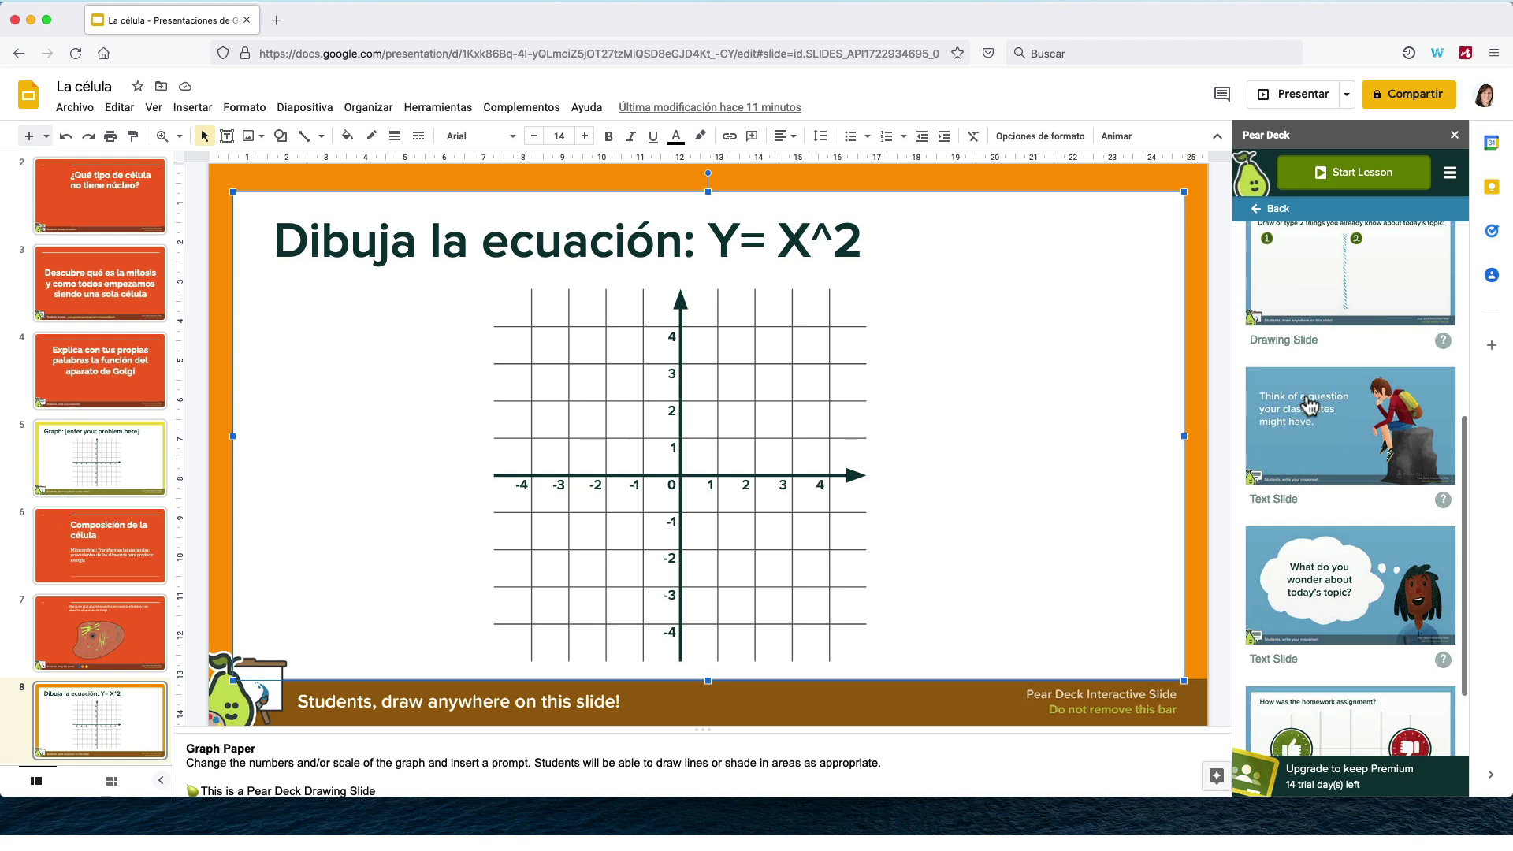
left_click(1352, 619)
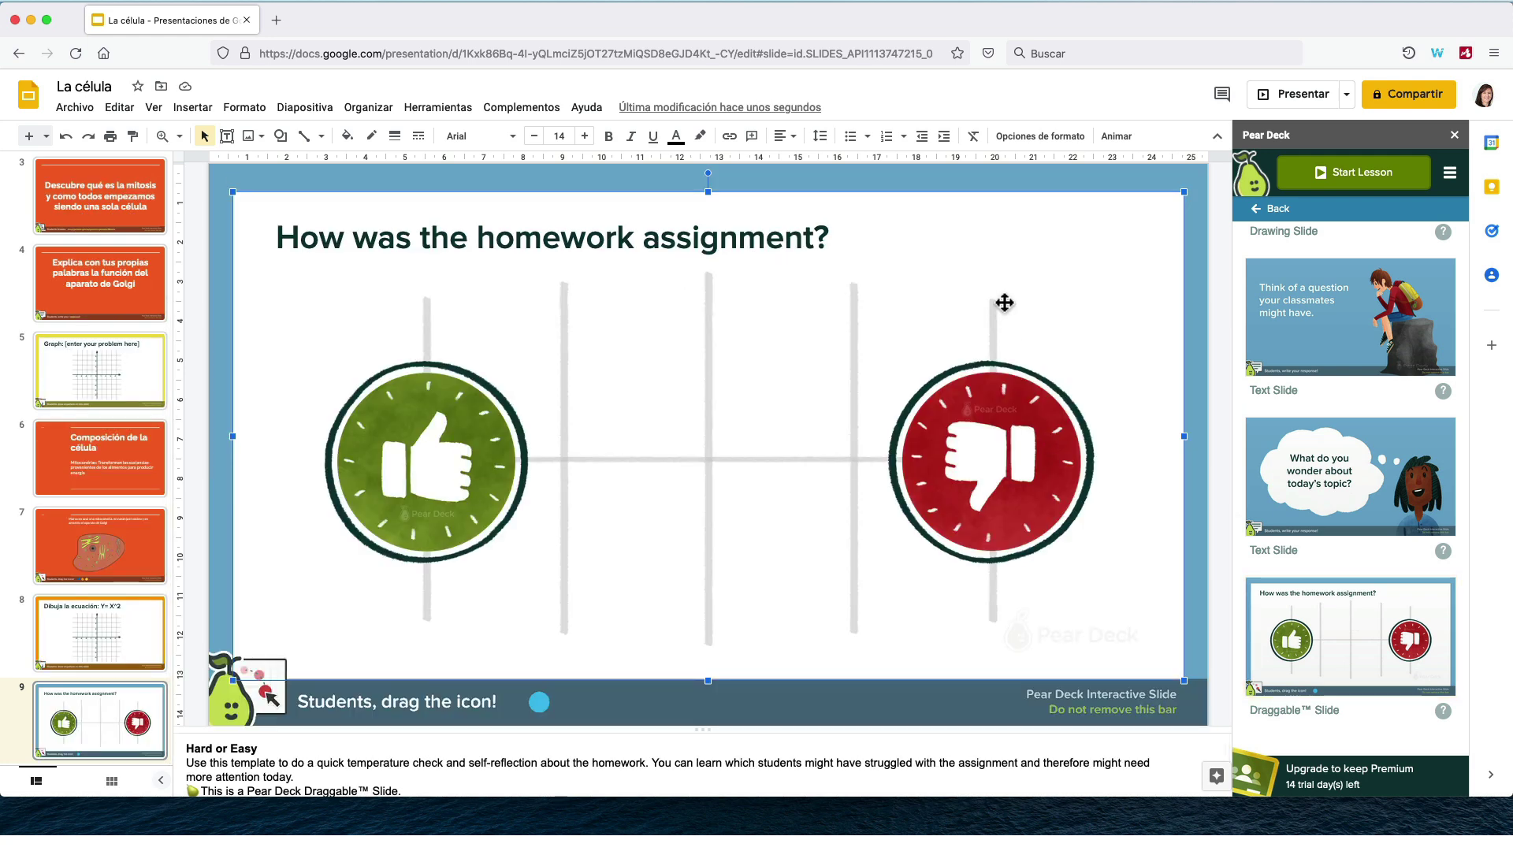
Retitle the new slide '¿Entendiste este tema?'
left_click(805, 240)
left_click_drag(836, 238, 181, 249)
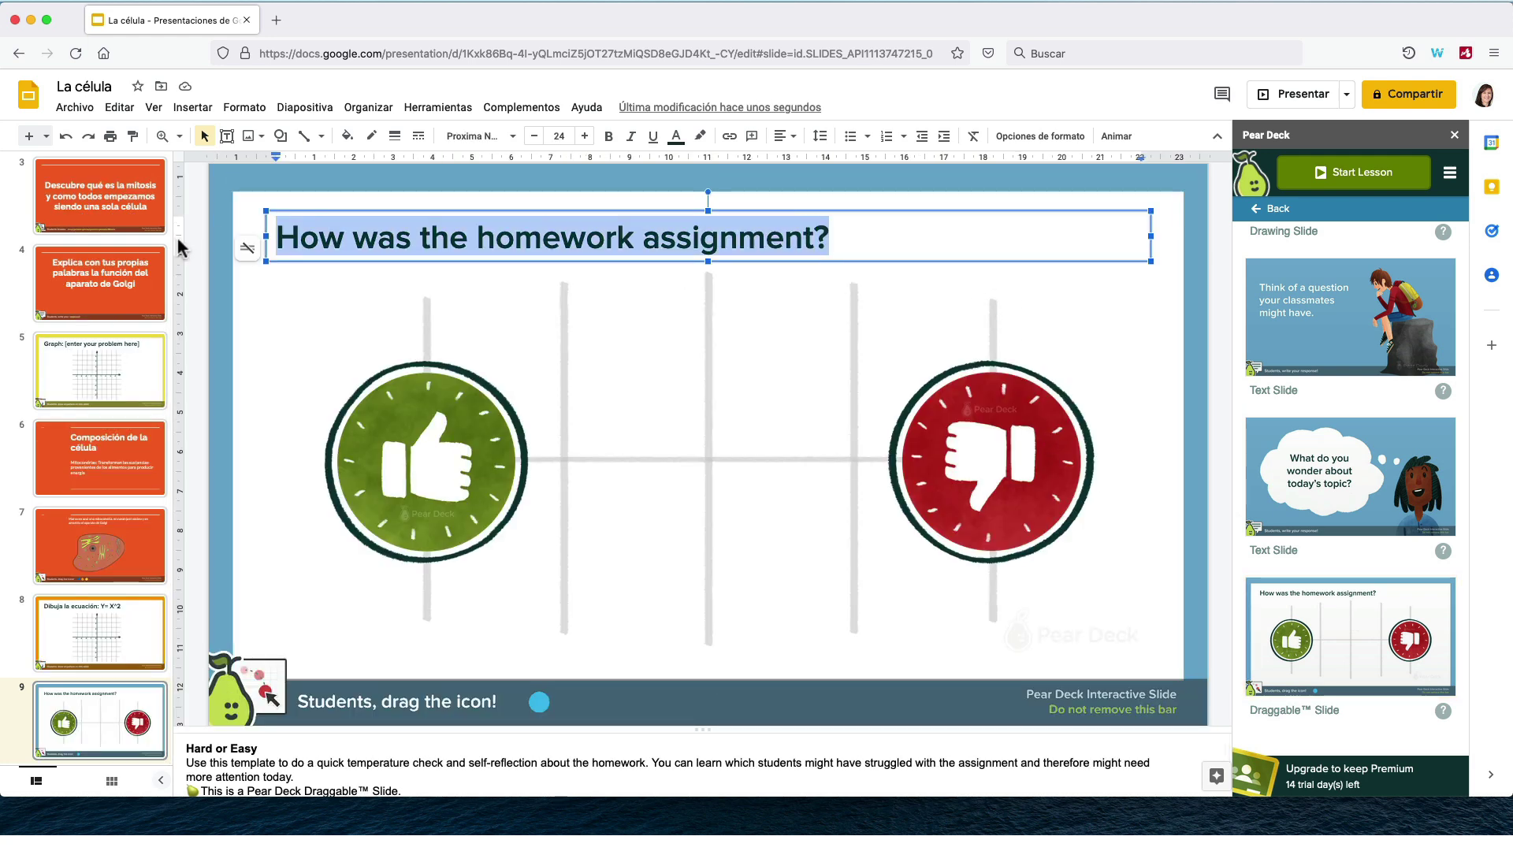
type("¿Entendist")
type("e es")
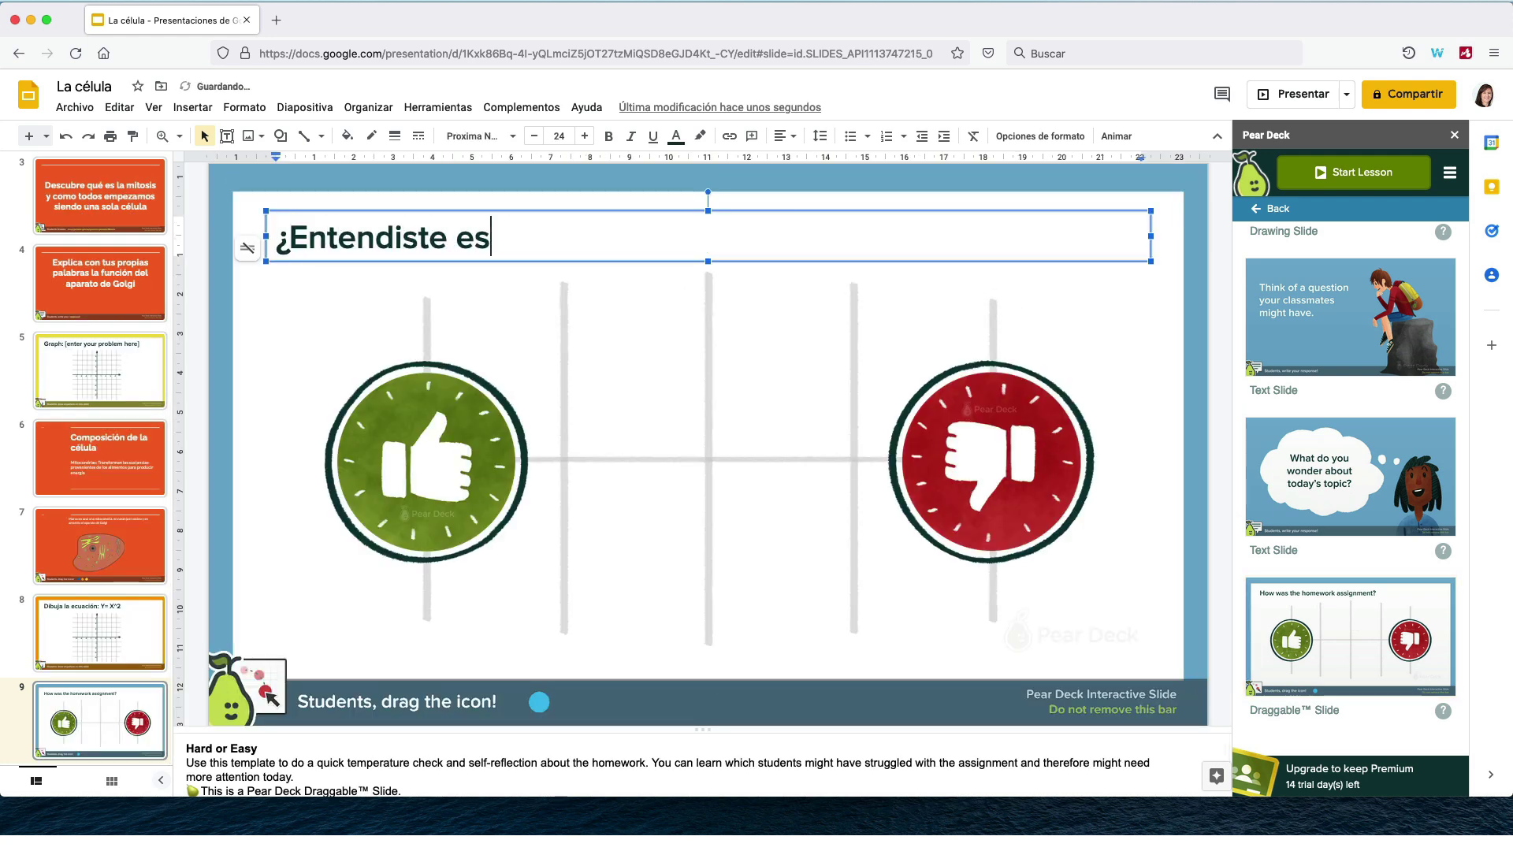
type("te tema?")
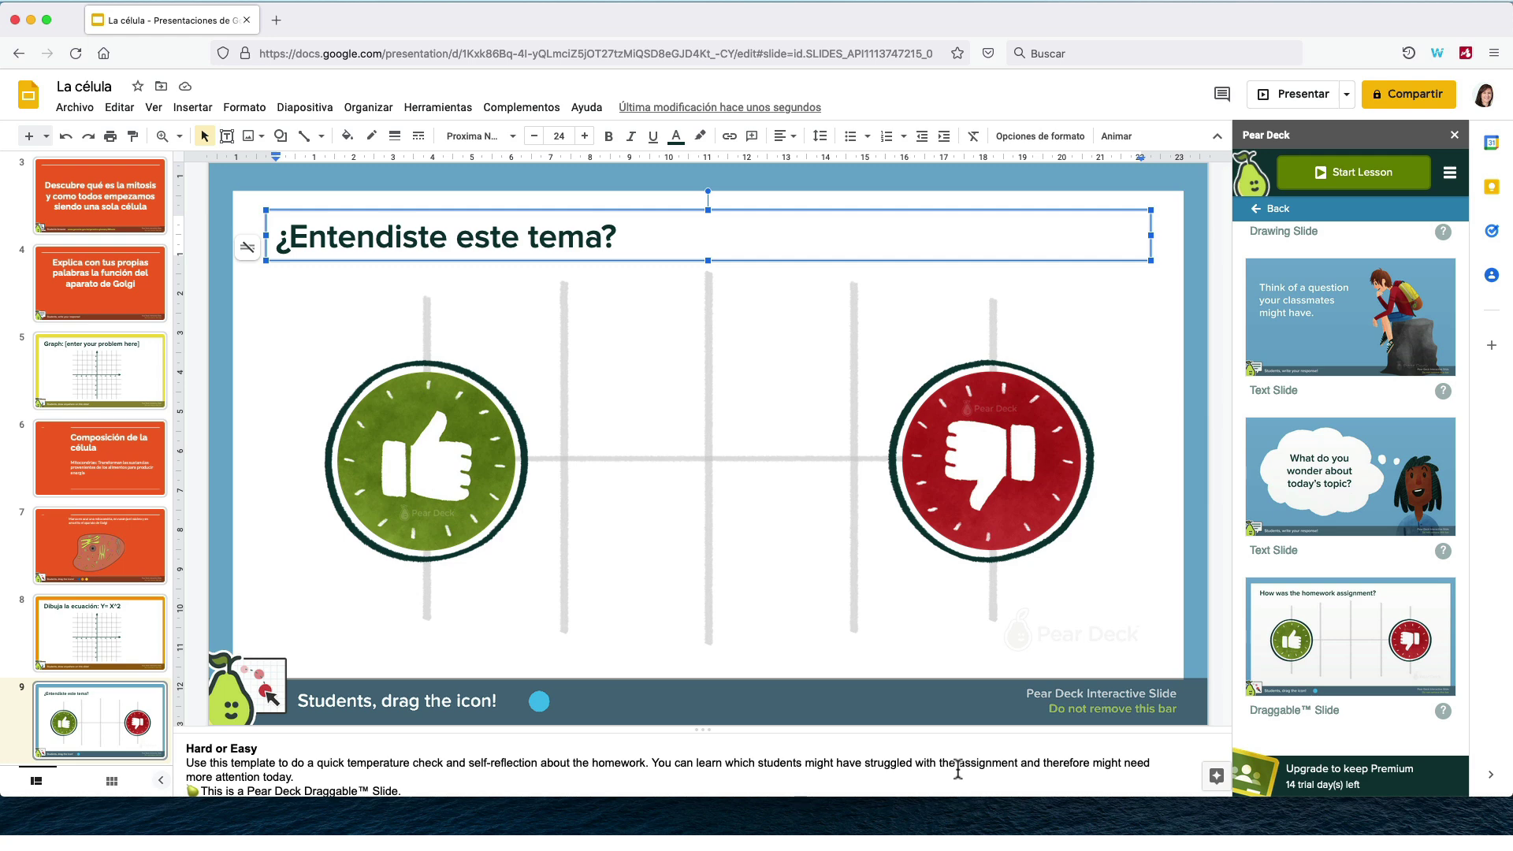
Start the Pear Deck lesson to bring up the lesson mode choices
left_click(1364, 185)
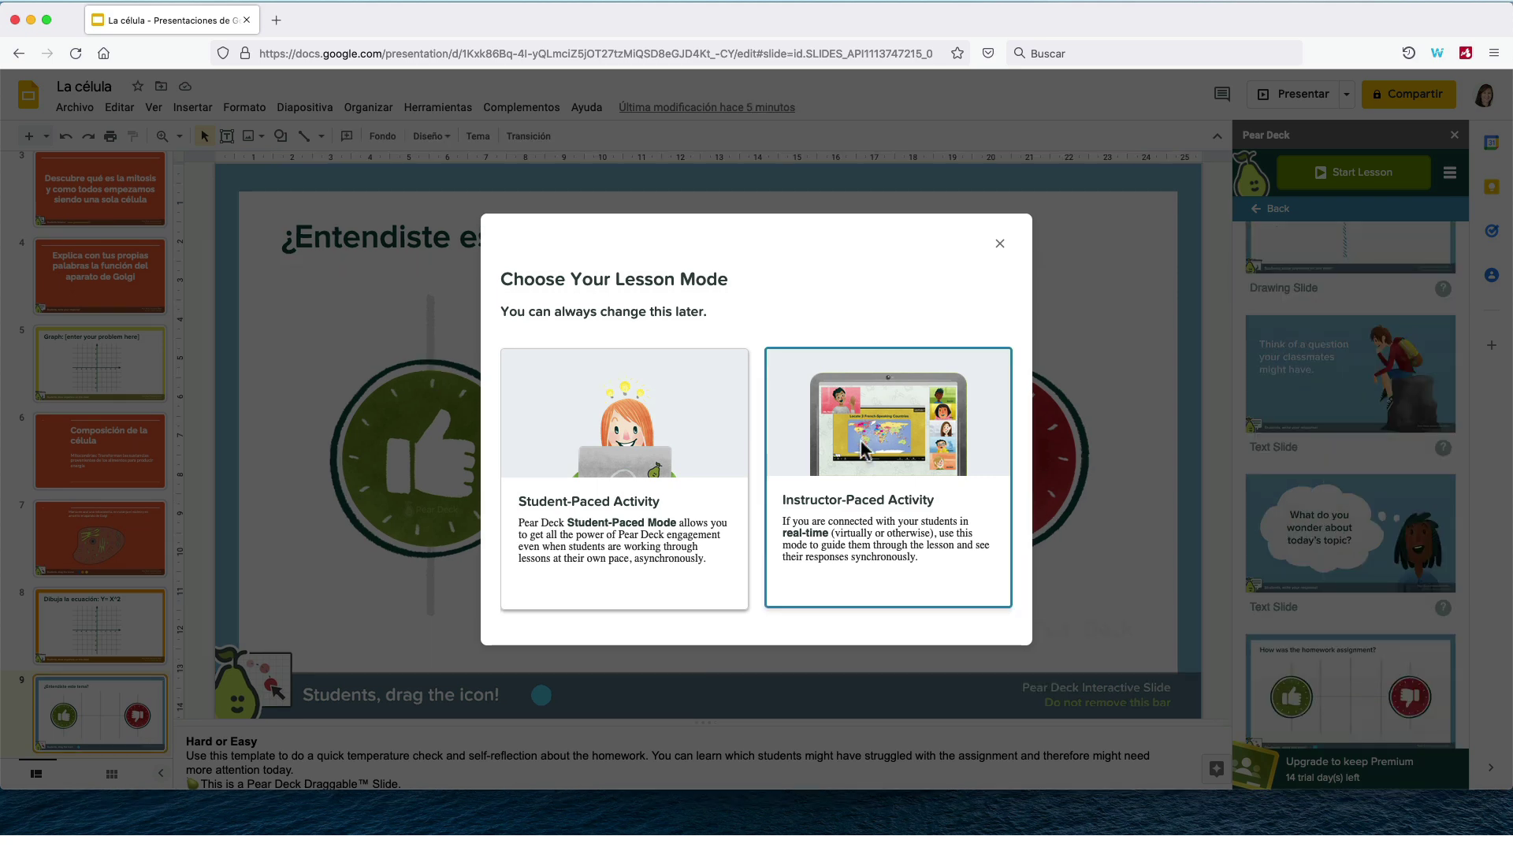
Launch the lesson as an Instructor-Paced Activity, then highlight and deselect the session join code
left_click(860, 439)
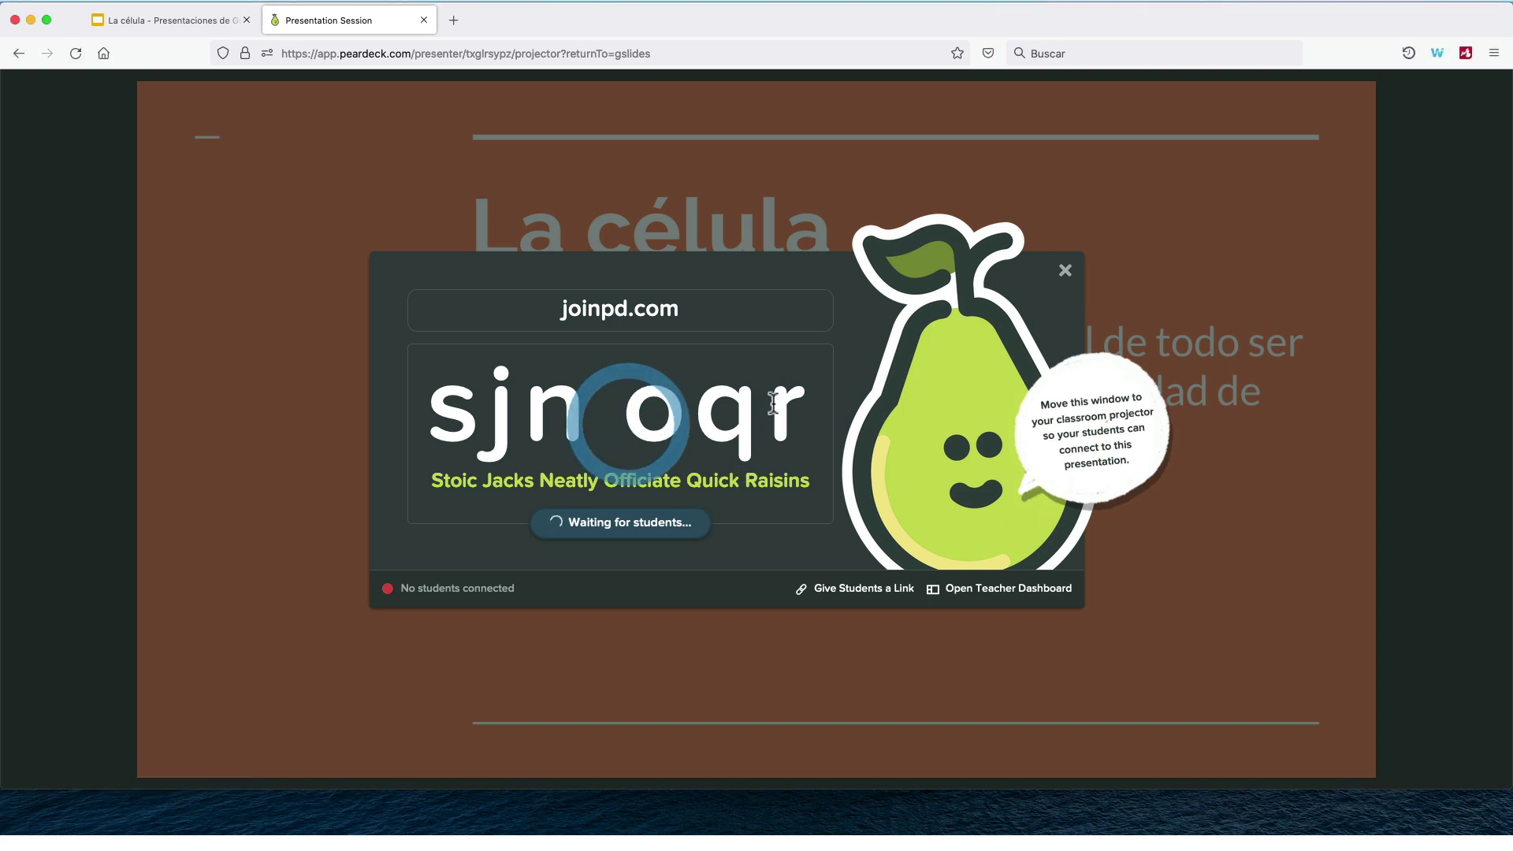
left_click_drag(812, 422, 438, 382)
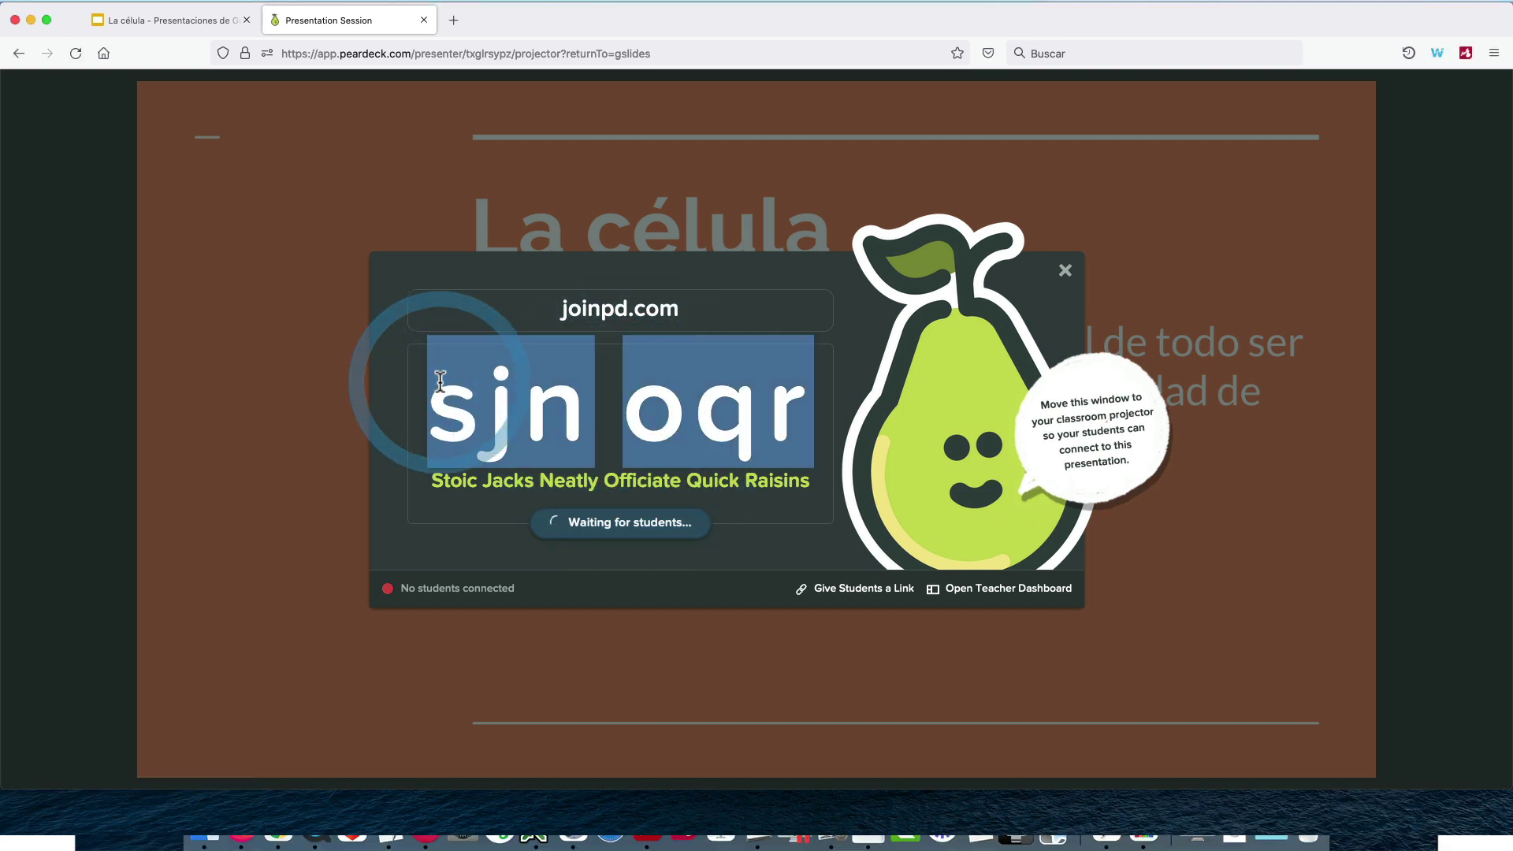
left_click(736, 527)
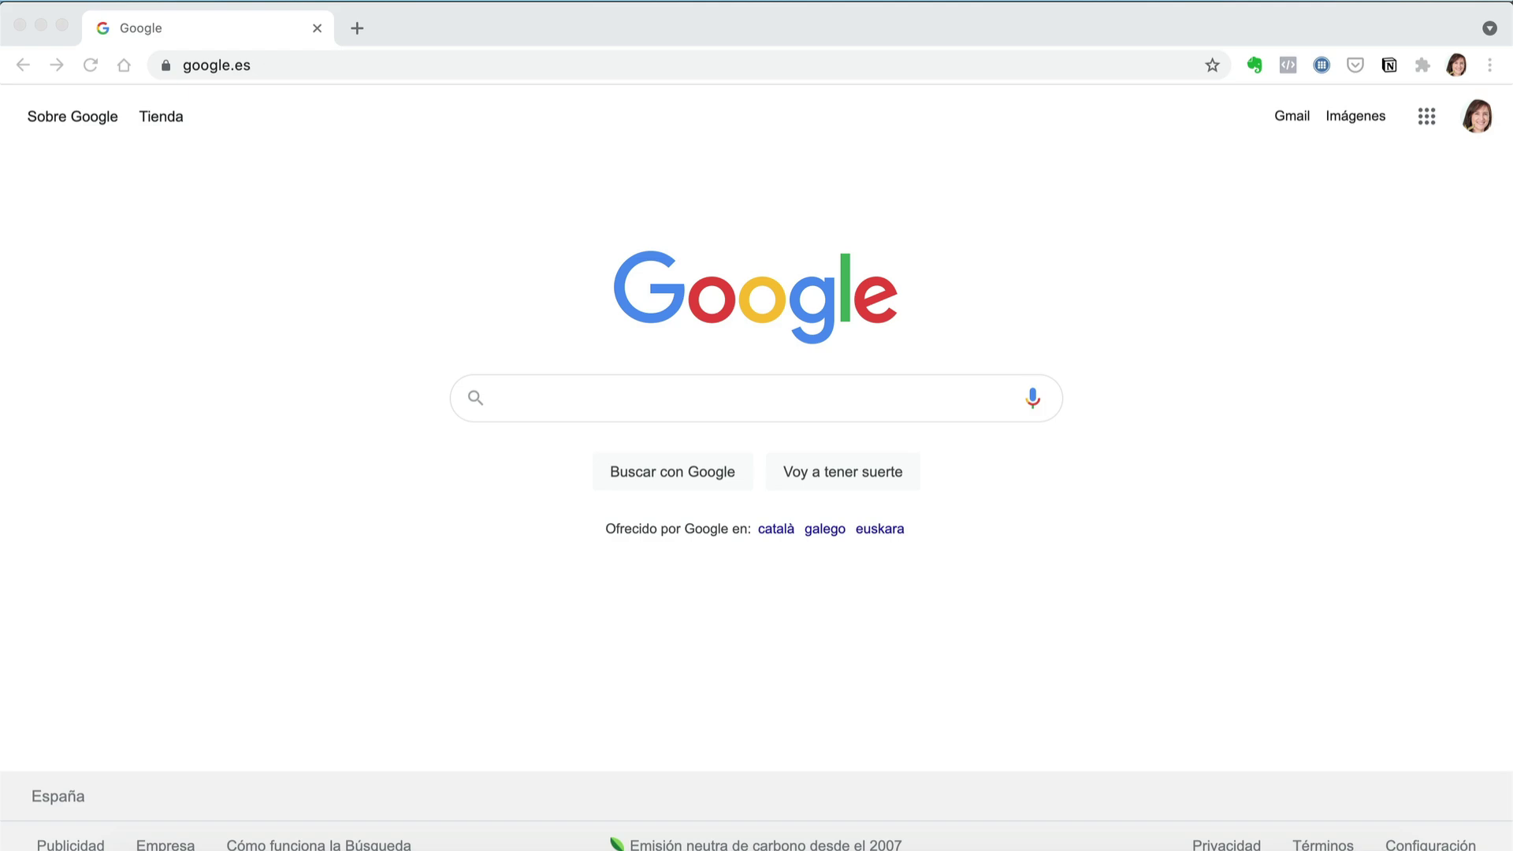
Open joinpd.com in Chrome and enter the session code to join as a second student
left_click(221, 64)
type("Join")
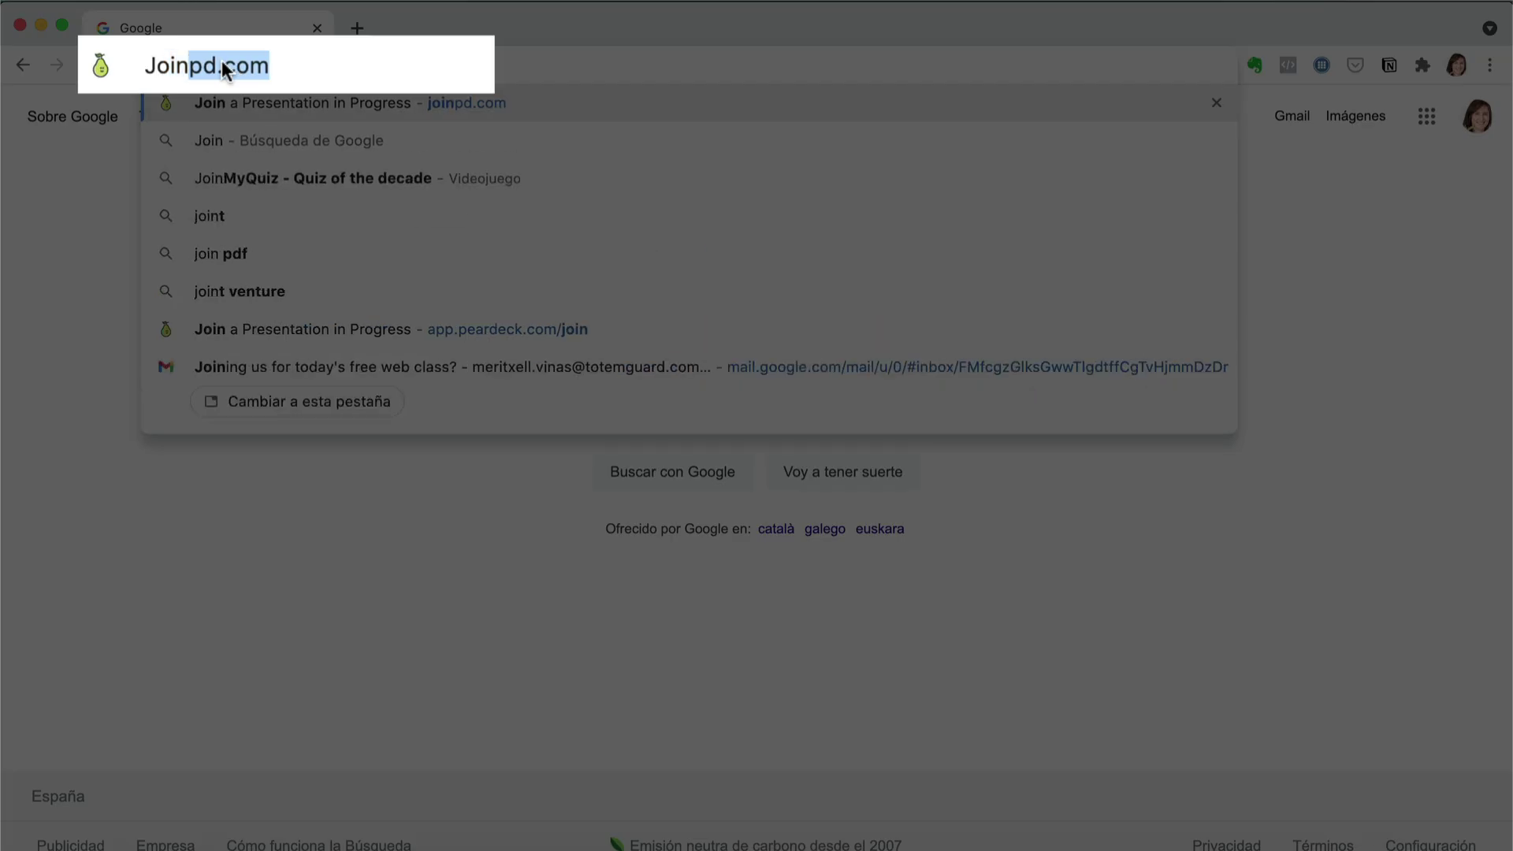
key("Return")
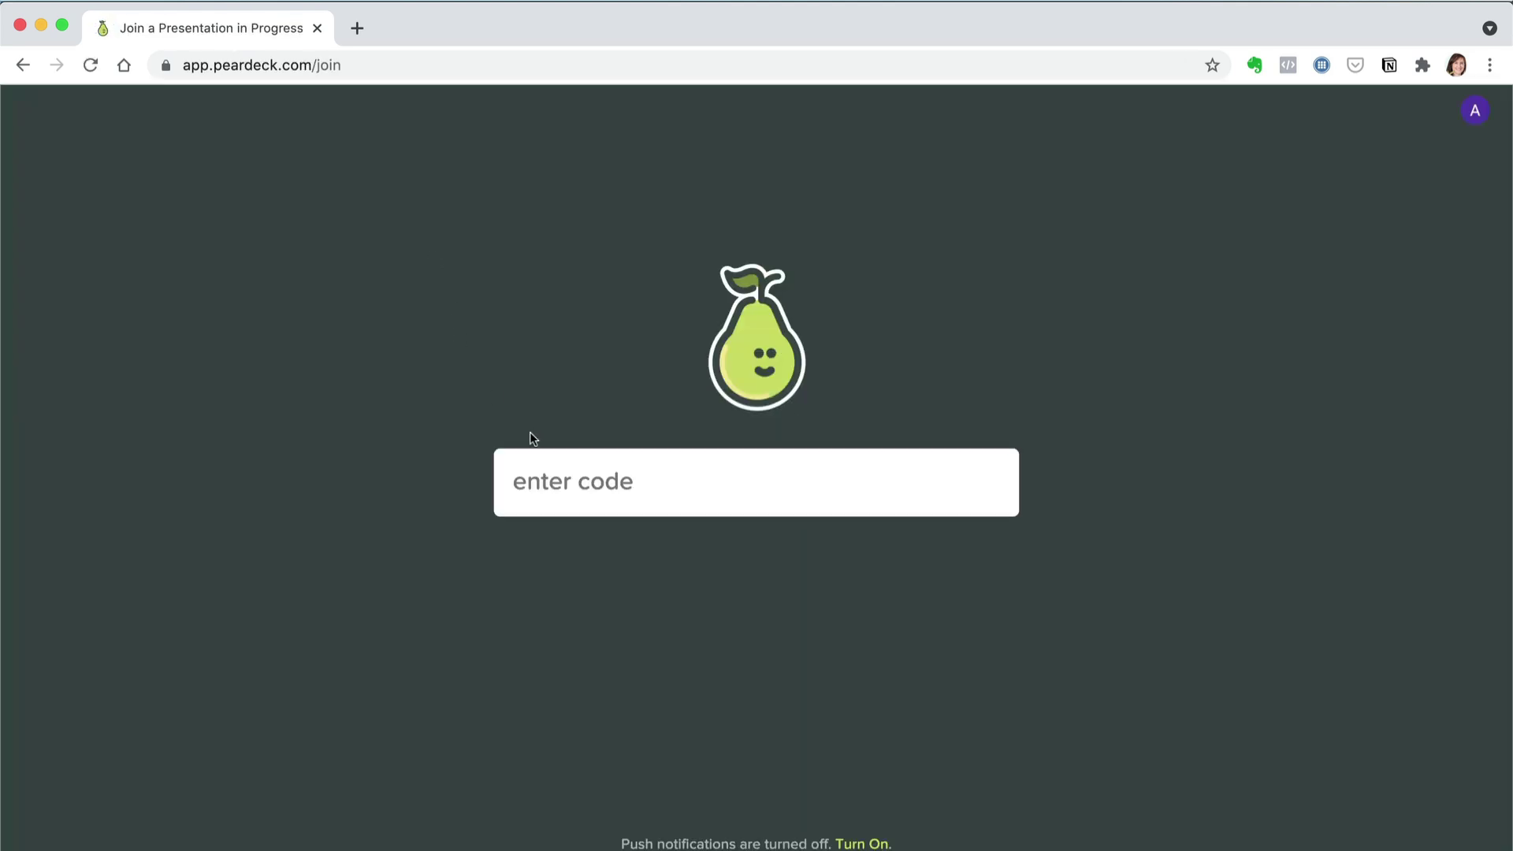
left_click(549, 481)
type("sjnoqr")
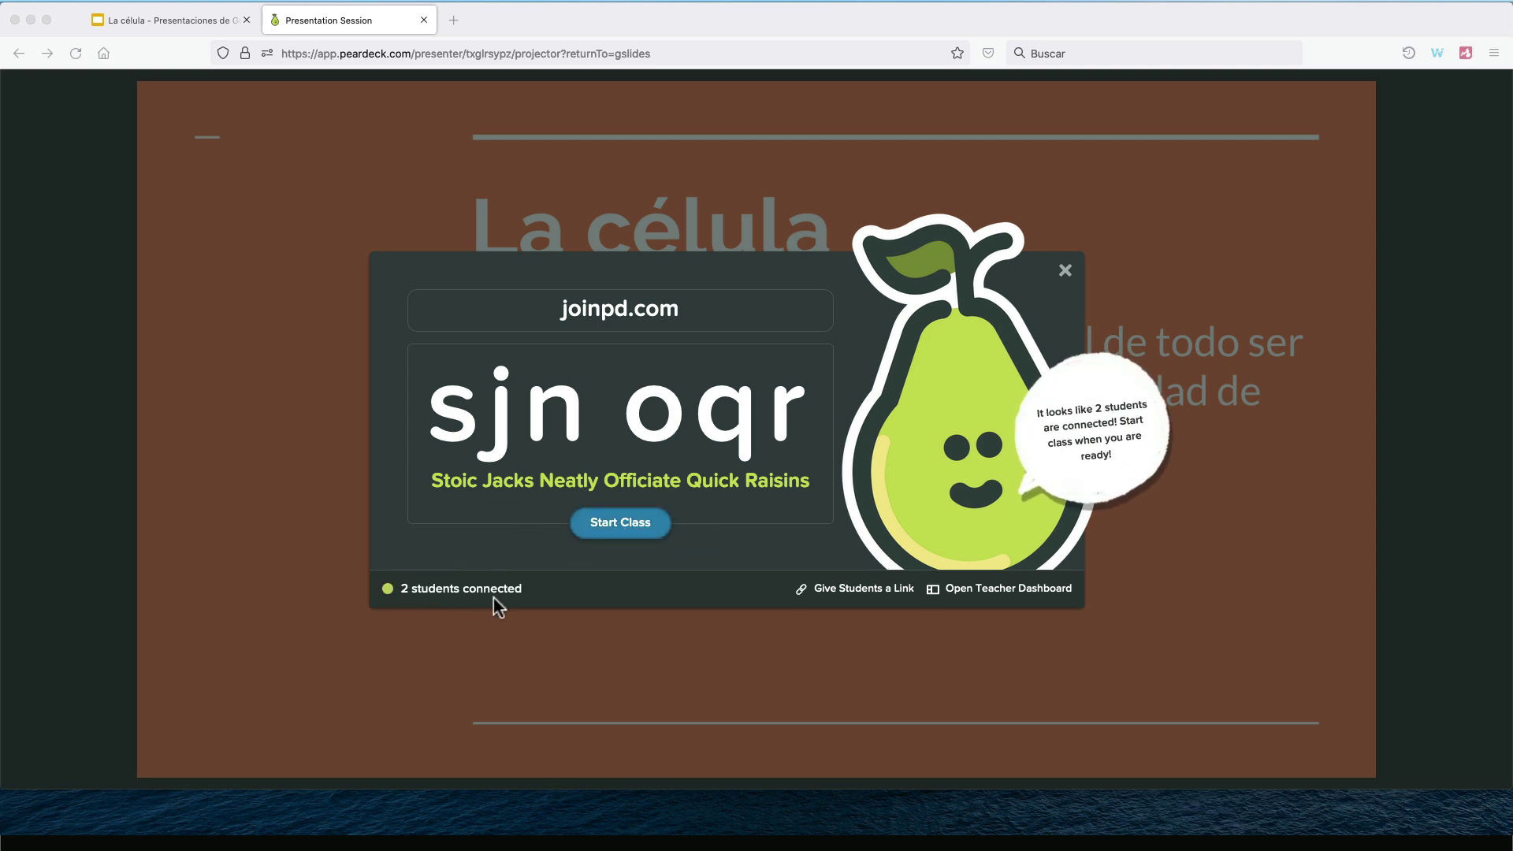
Start the class and advance to slide 2, the cell-type question
left_click(627, 530)
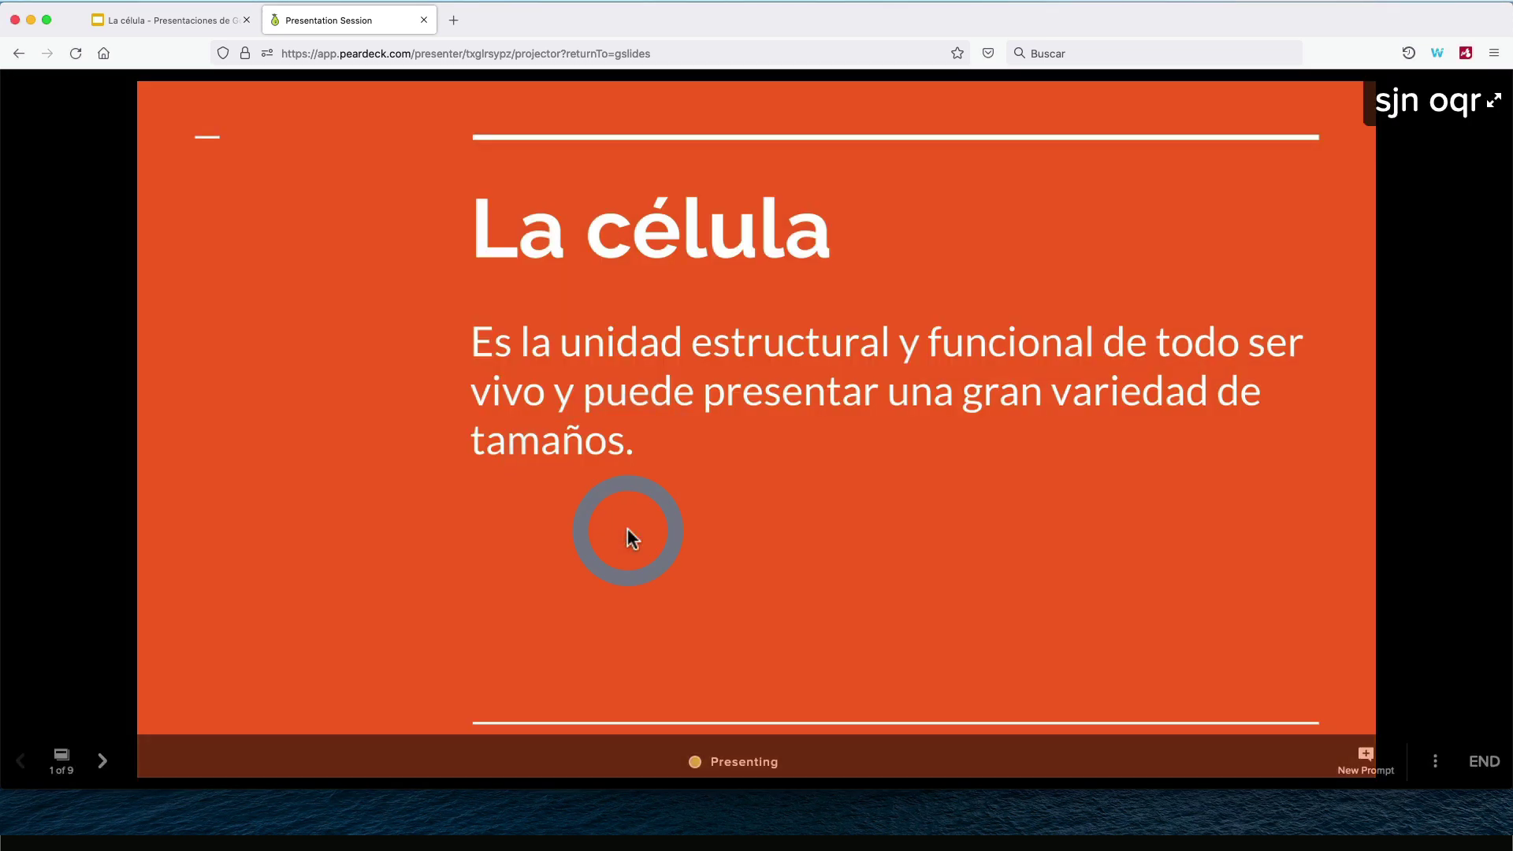
left_click(103, 761)
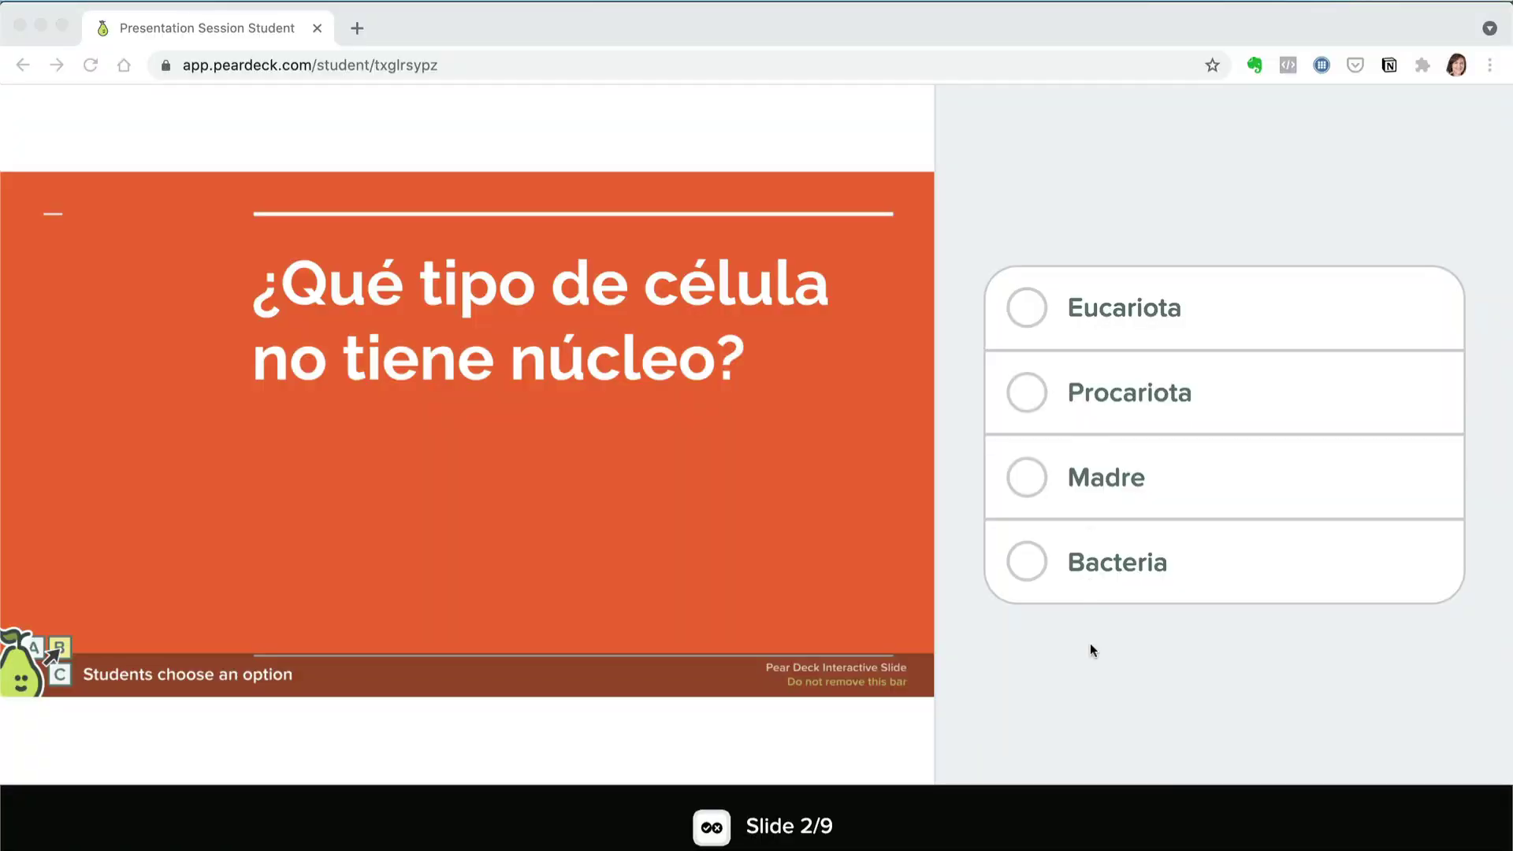
Answer Procariota as the student, then show responses in card and bar views and hide them
left_click(1029, 391)
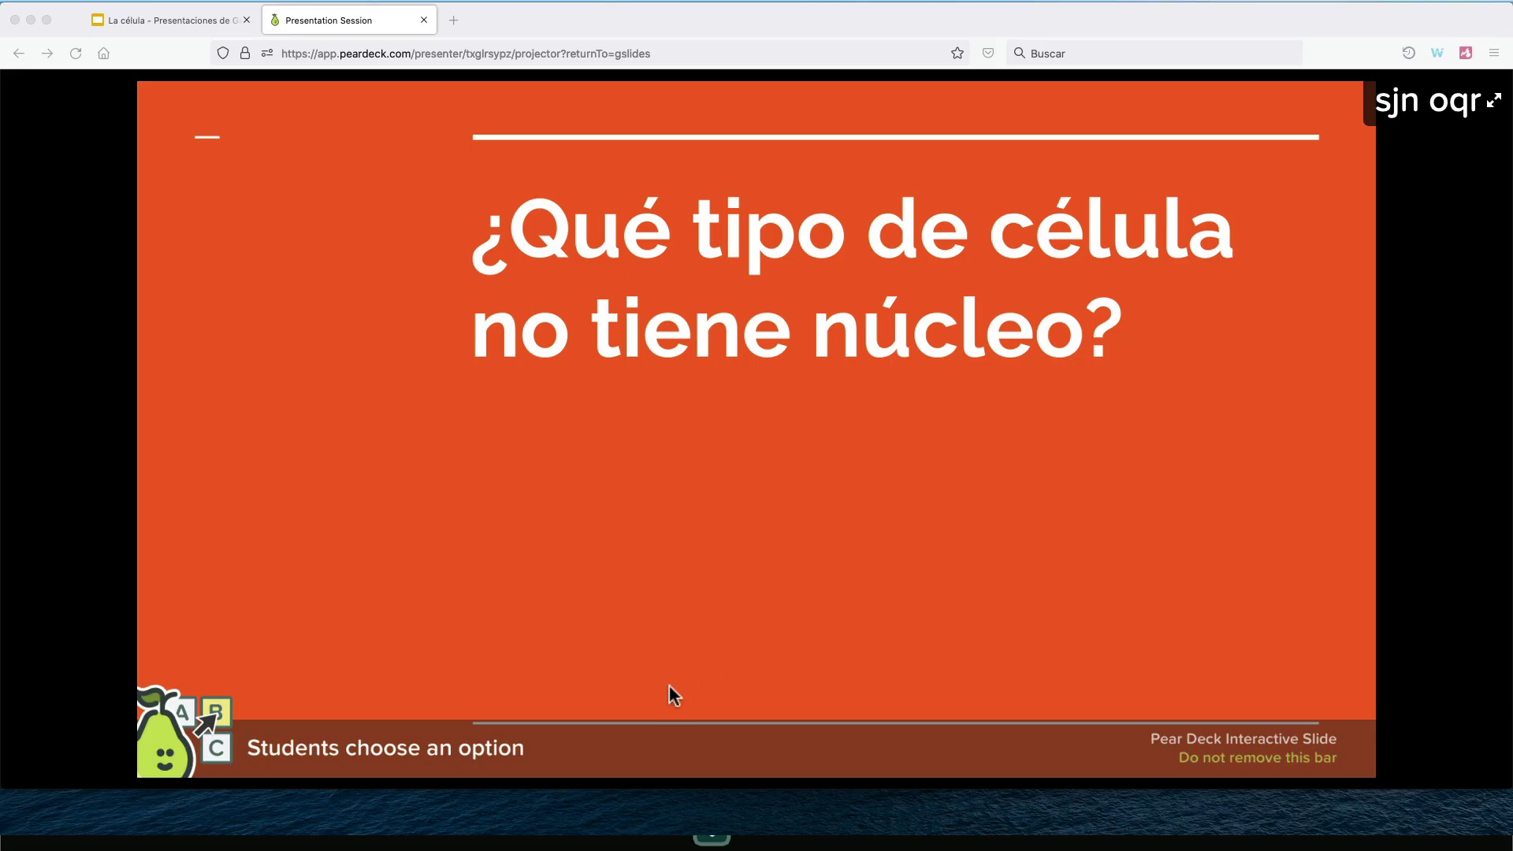
left_click(630, 768)
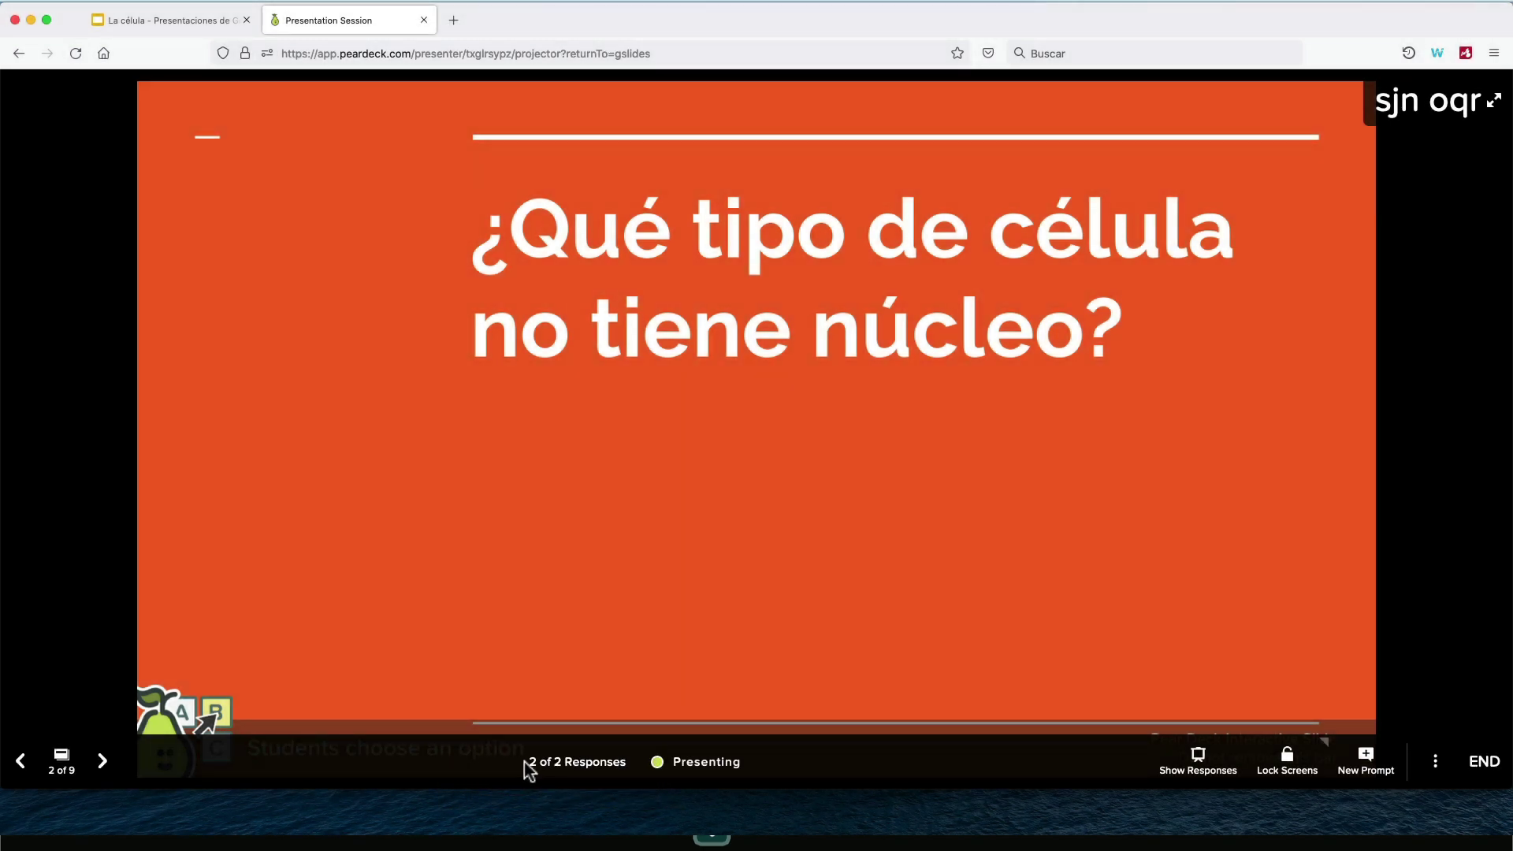
triple_click(532, 762)
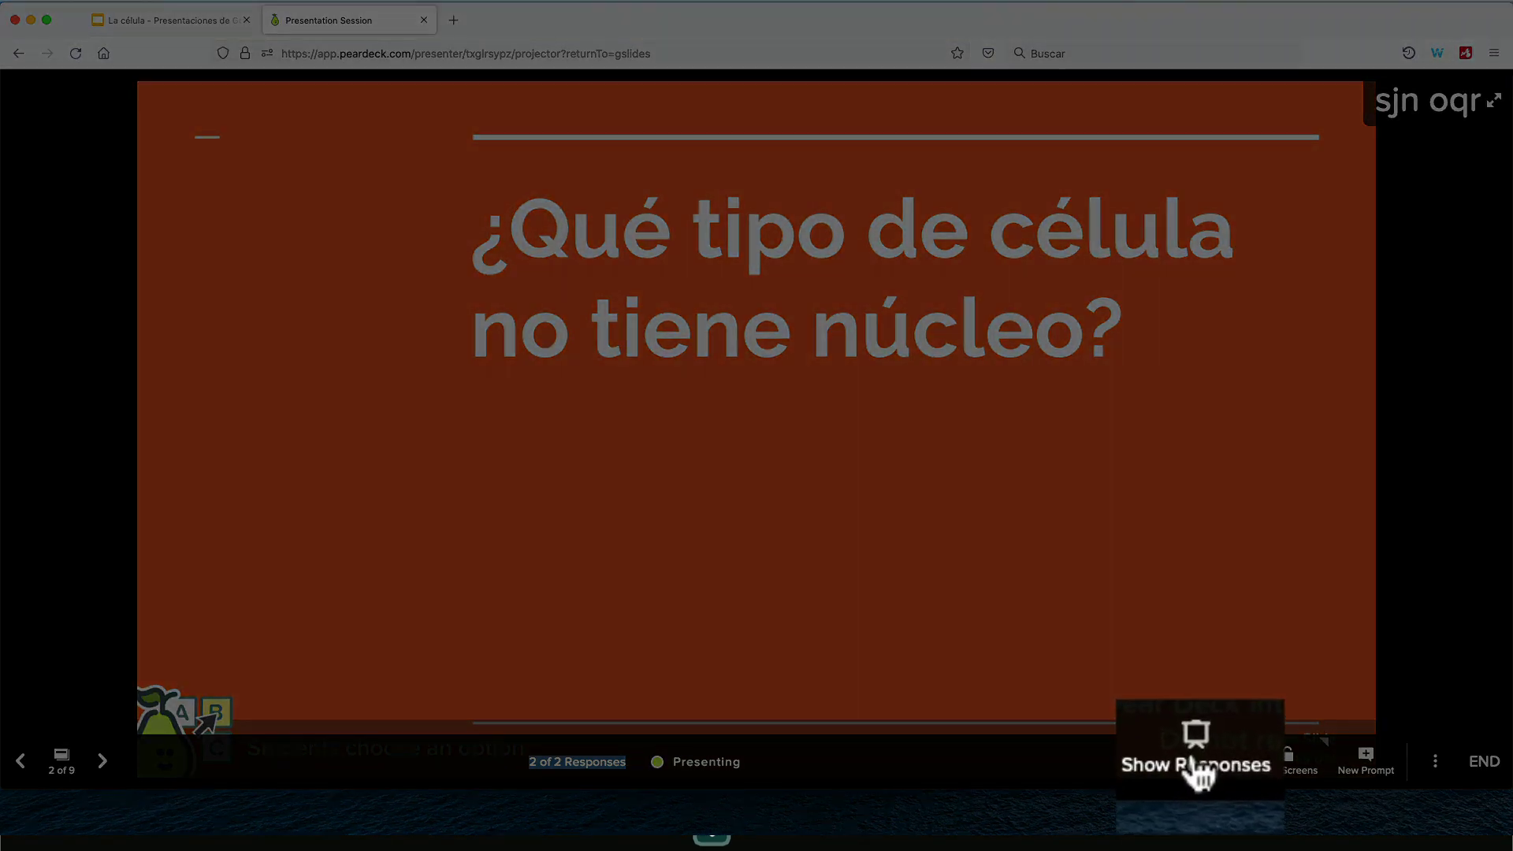
left_click(1197, 764)
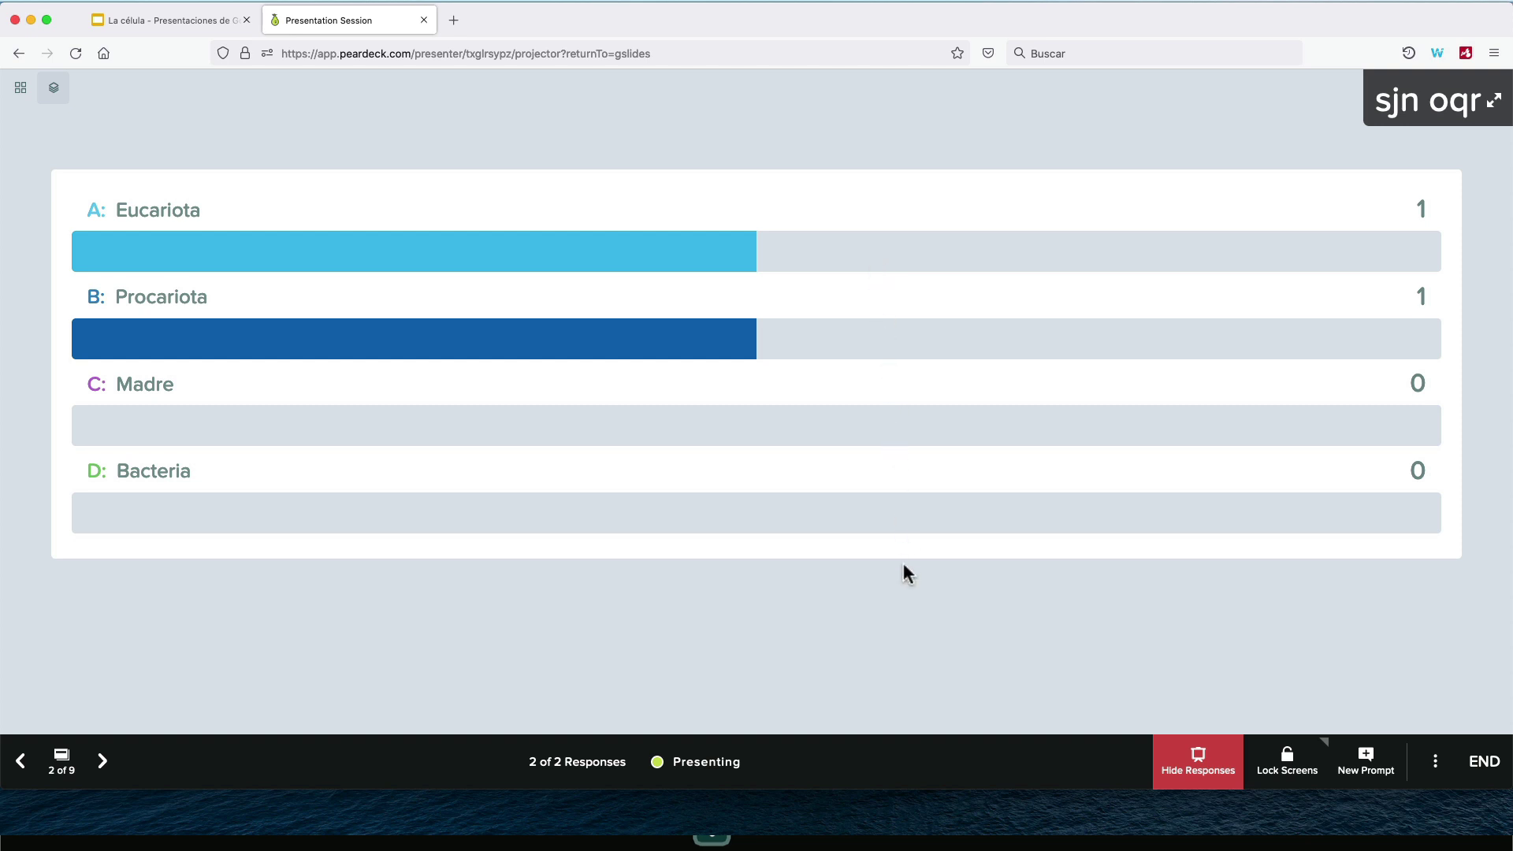
left_click(21, 87)
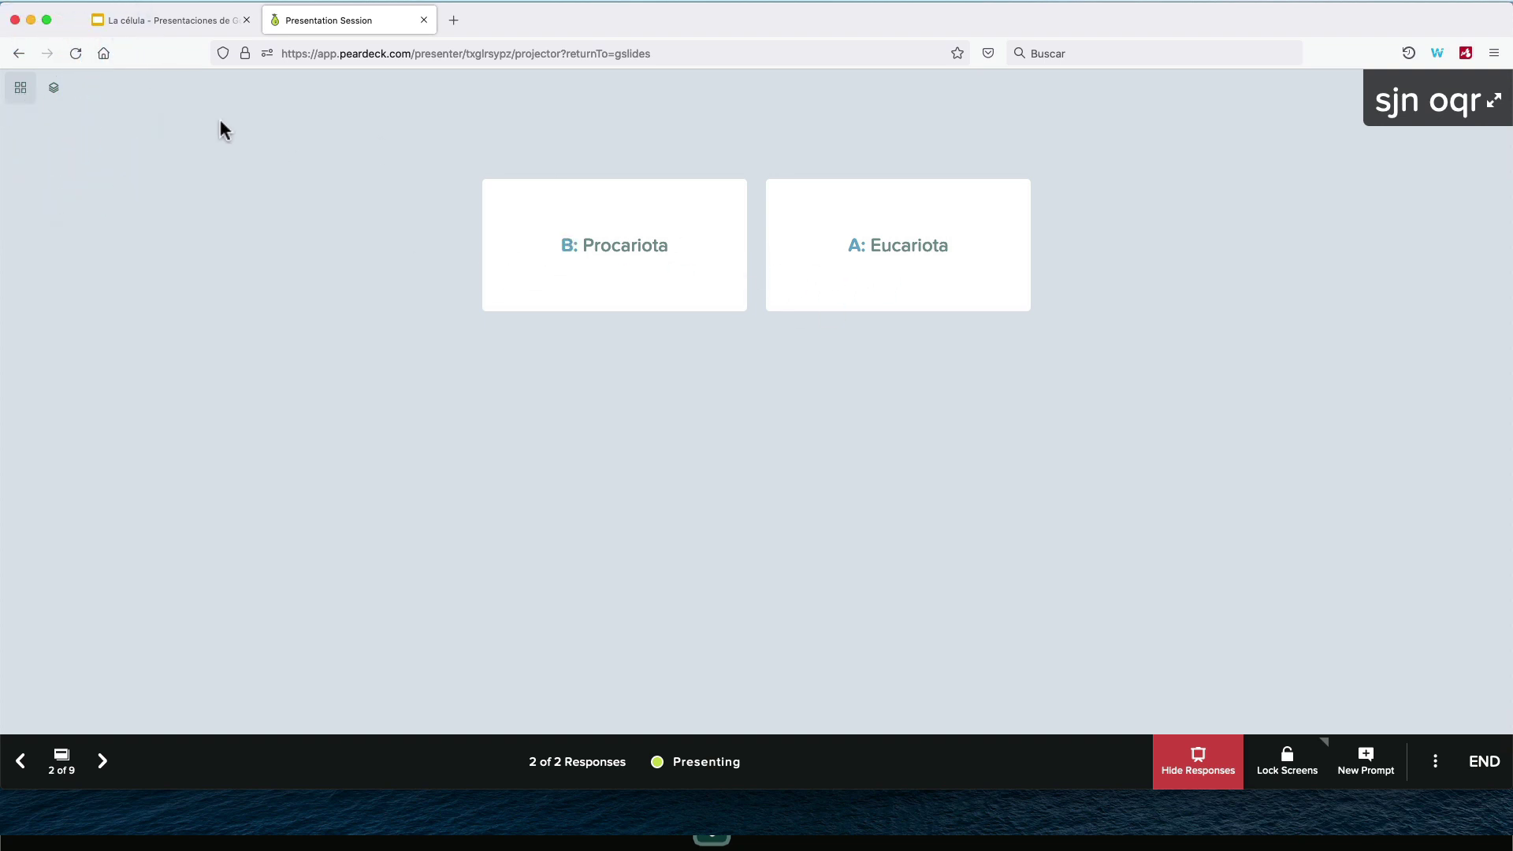
left_click(55, 90)
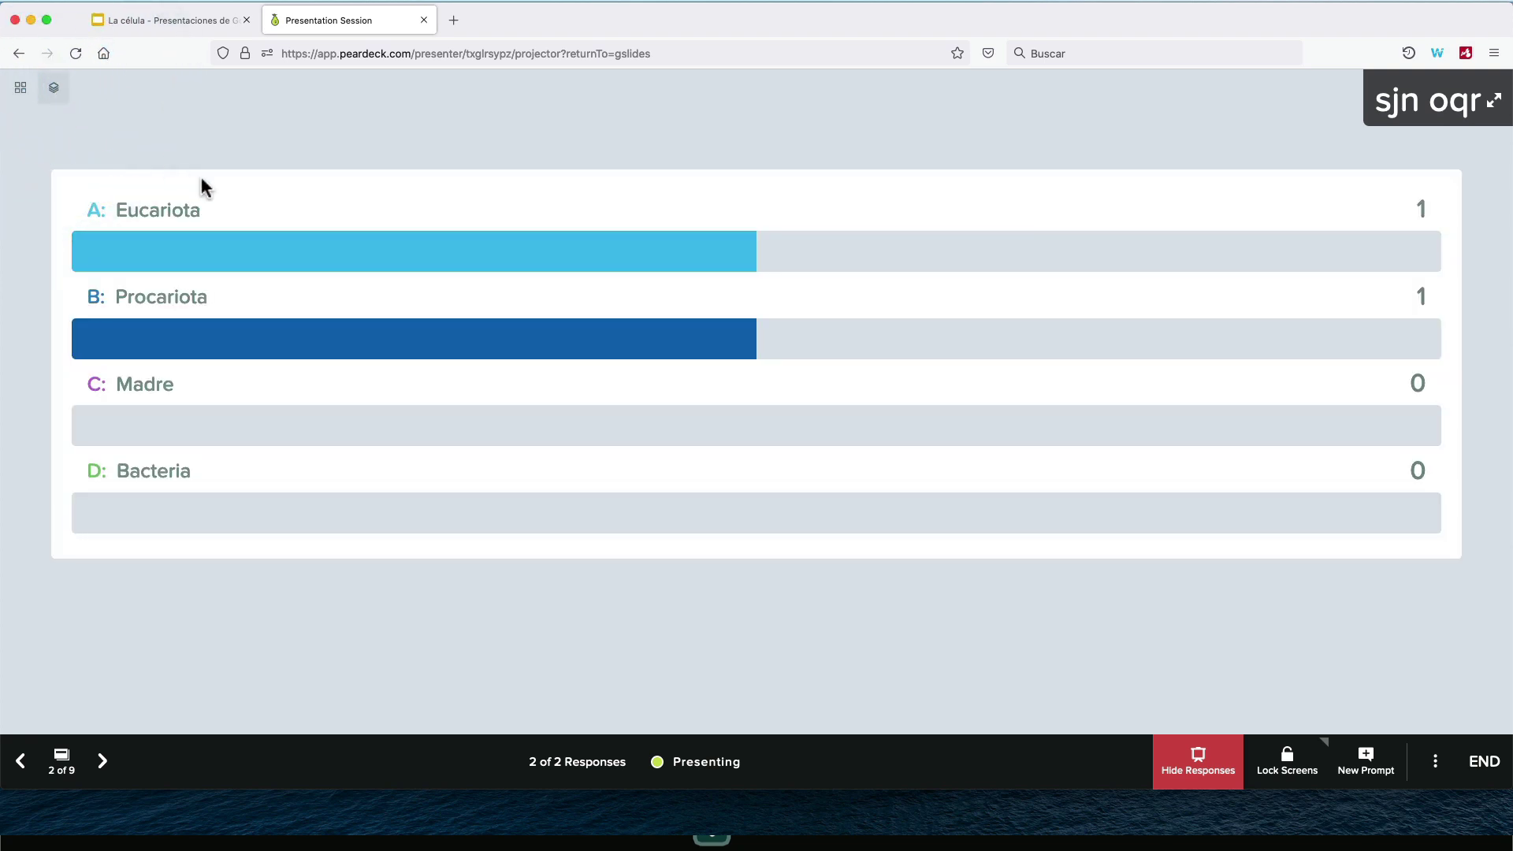
left_click(1196, 766)
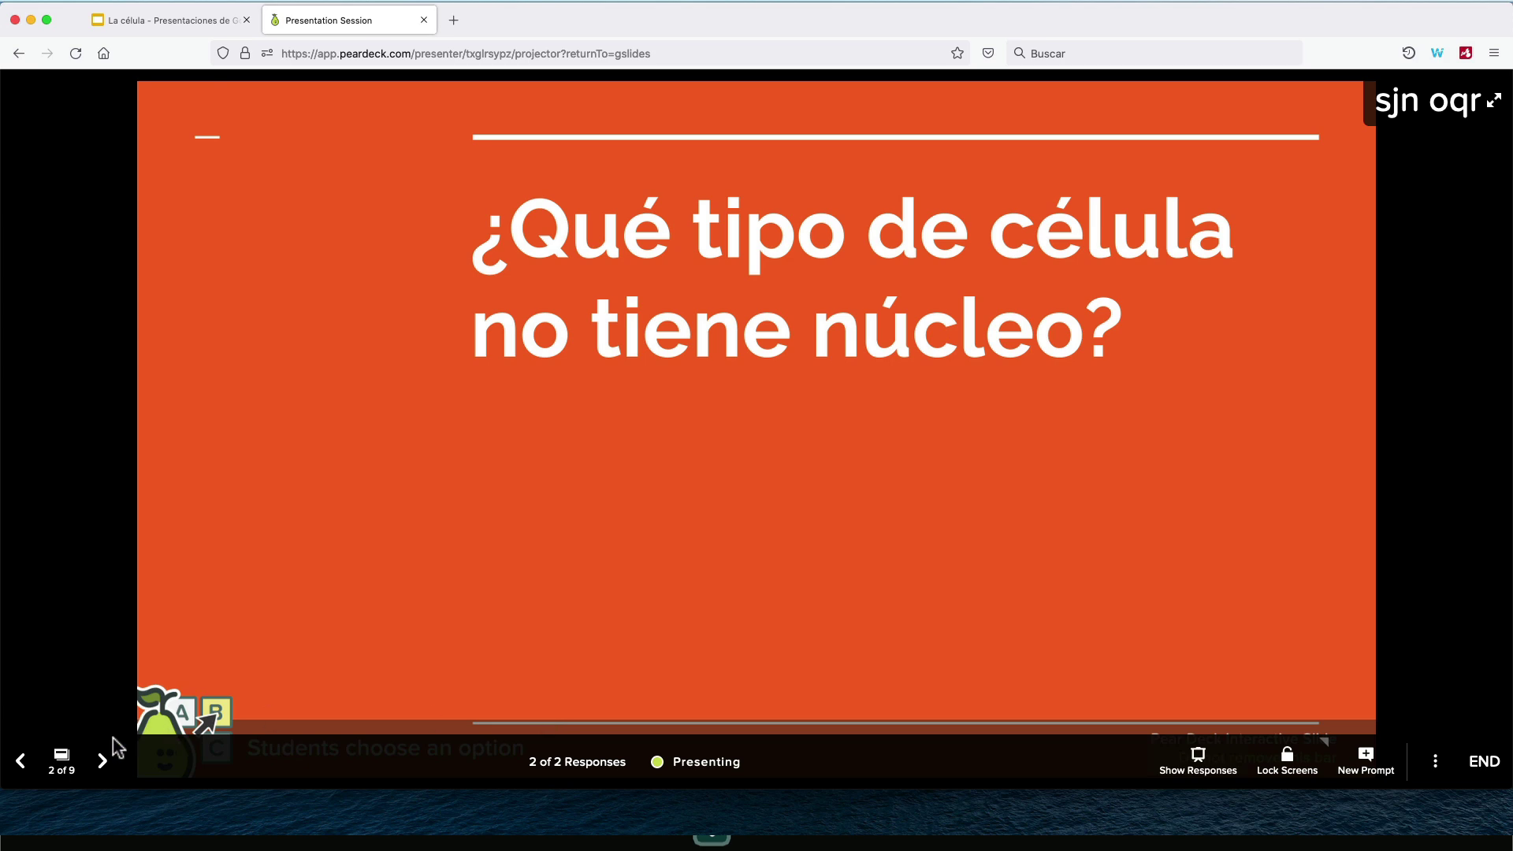
Advance to slide 3's mitosis article and accept the Genotipia cookie notice
left_click(102, 761)
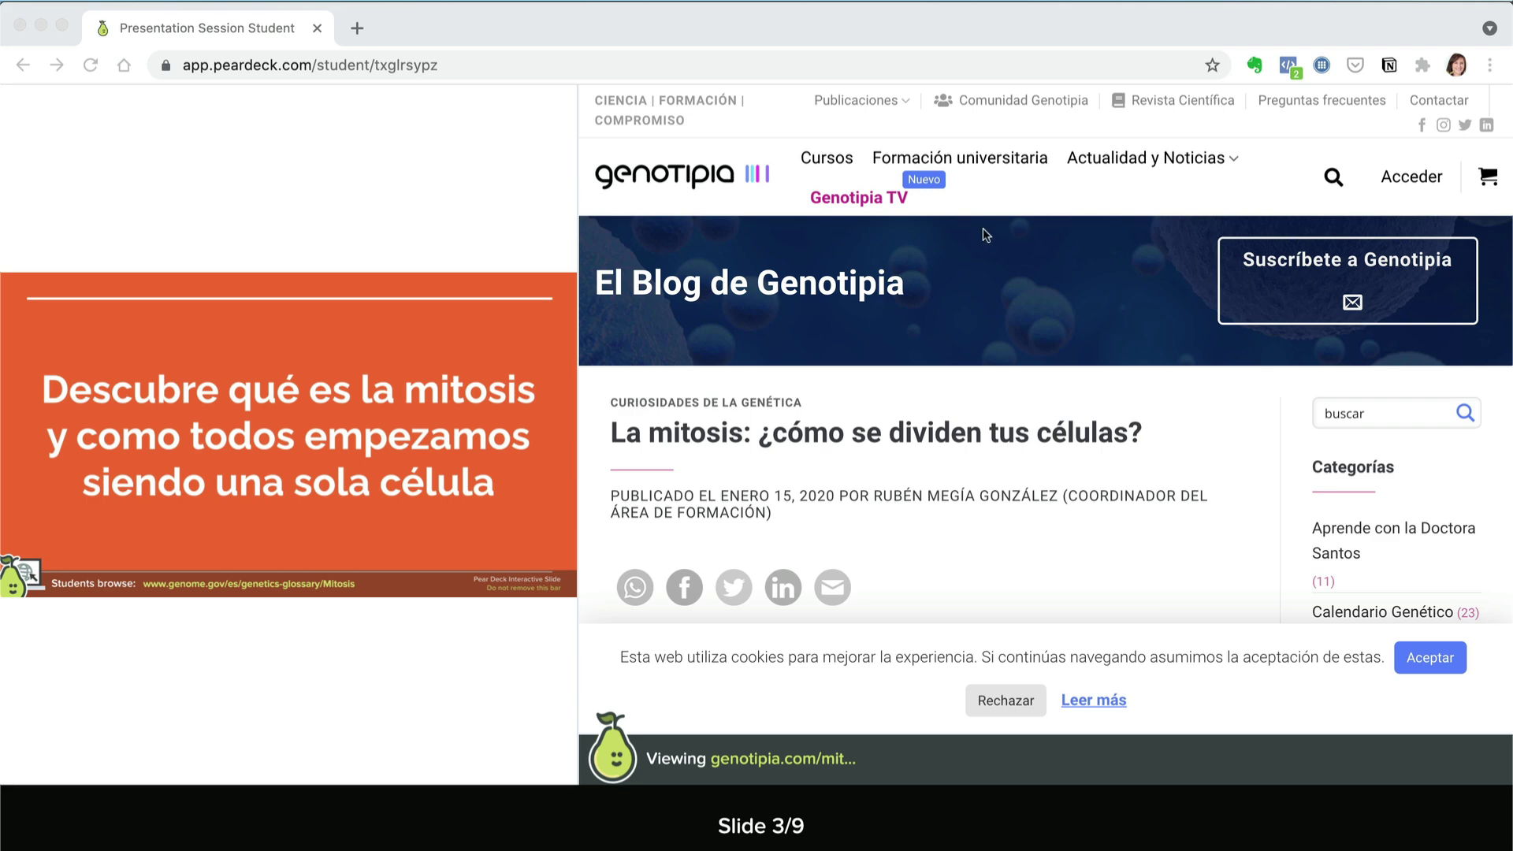
scroll(971, 413, "down", 3)
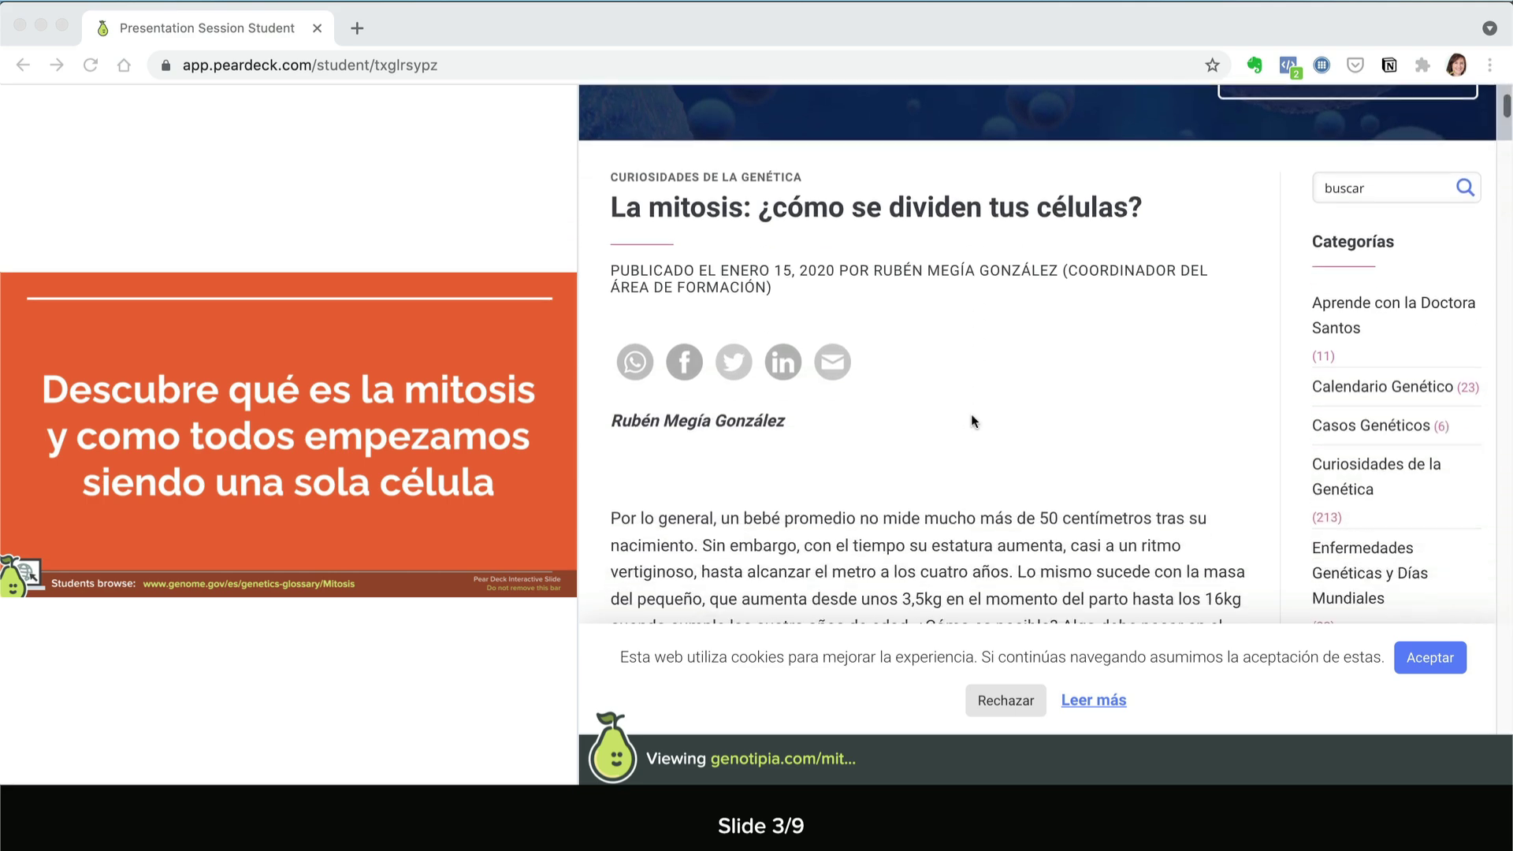
scroll(971, 413, "down", 2)
scroll(971, 414, "down", 3)
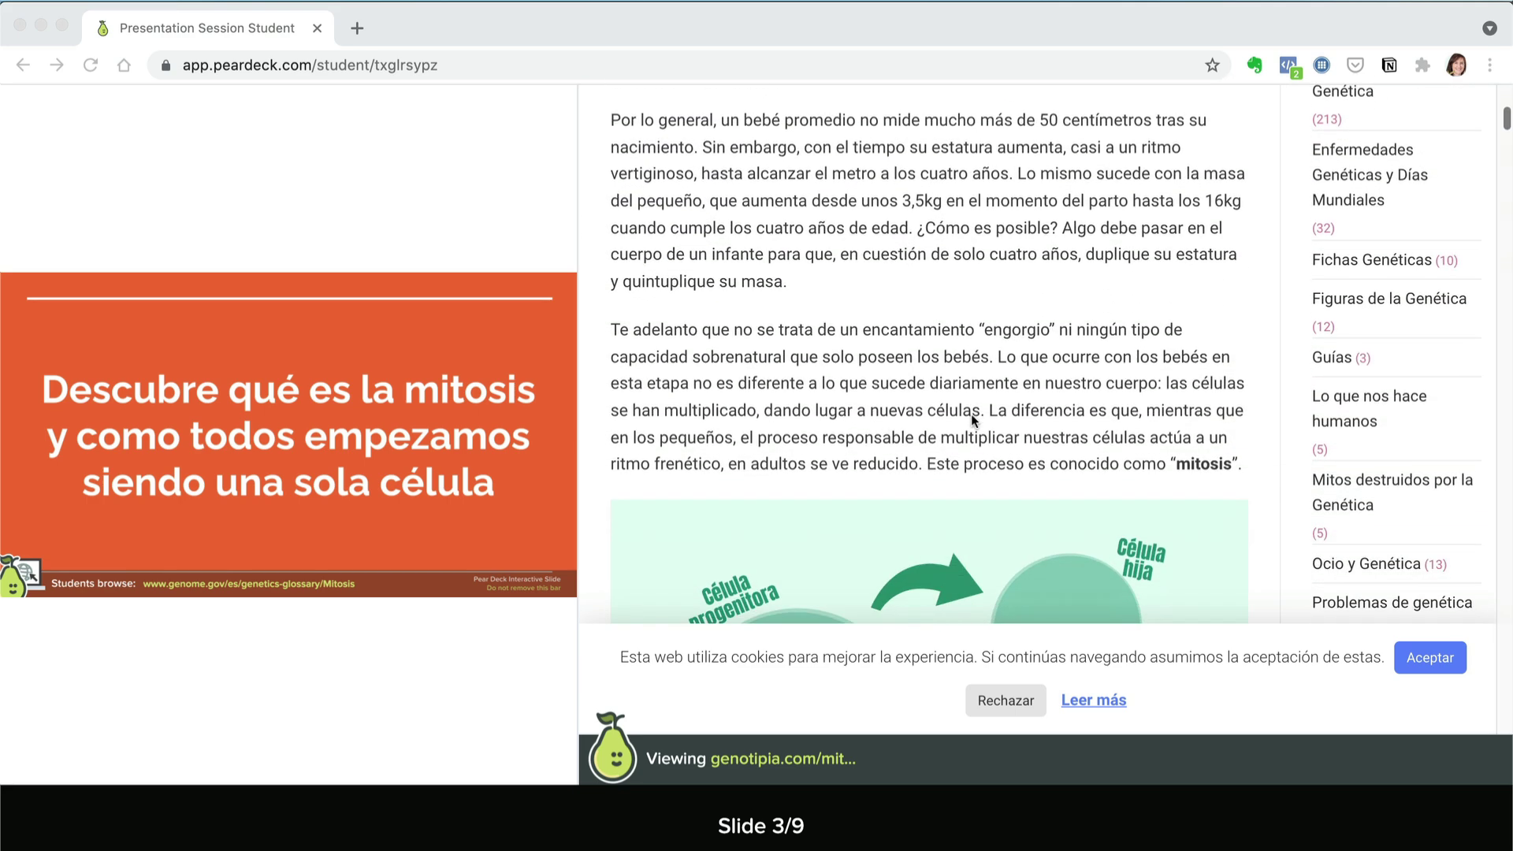
left_click(1432, 666)
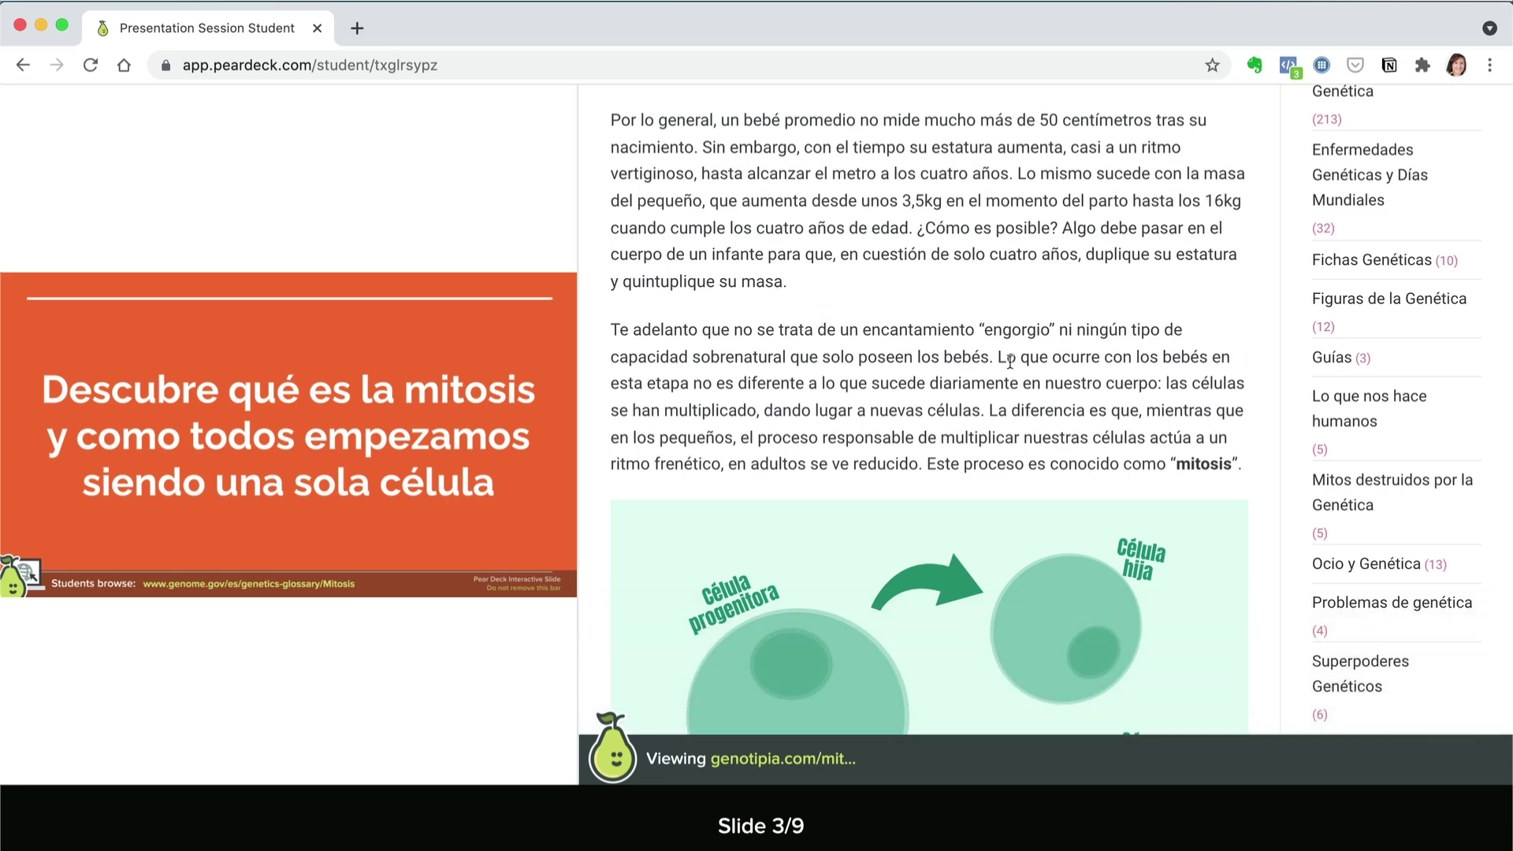
Scroll down the mitosis article to its explanation of the mitosis phases
scroll(1009, 361, "down", 4)
scroll(1010, 361, "down", 3)
scroll(953, 438, "down", 1)
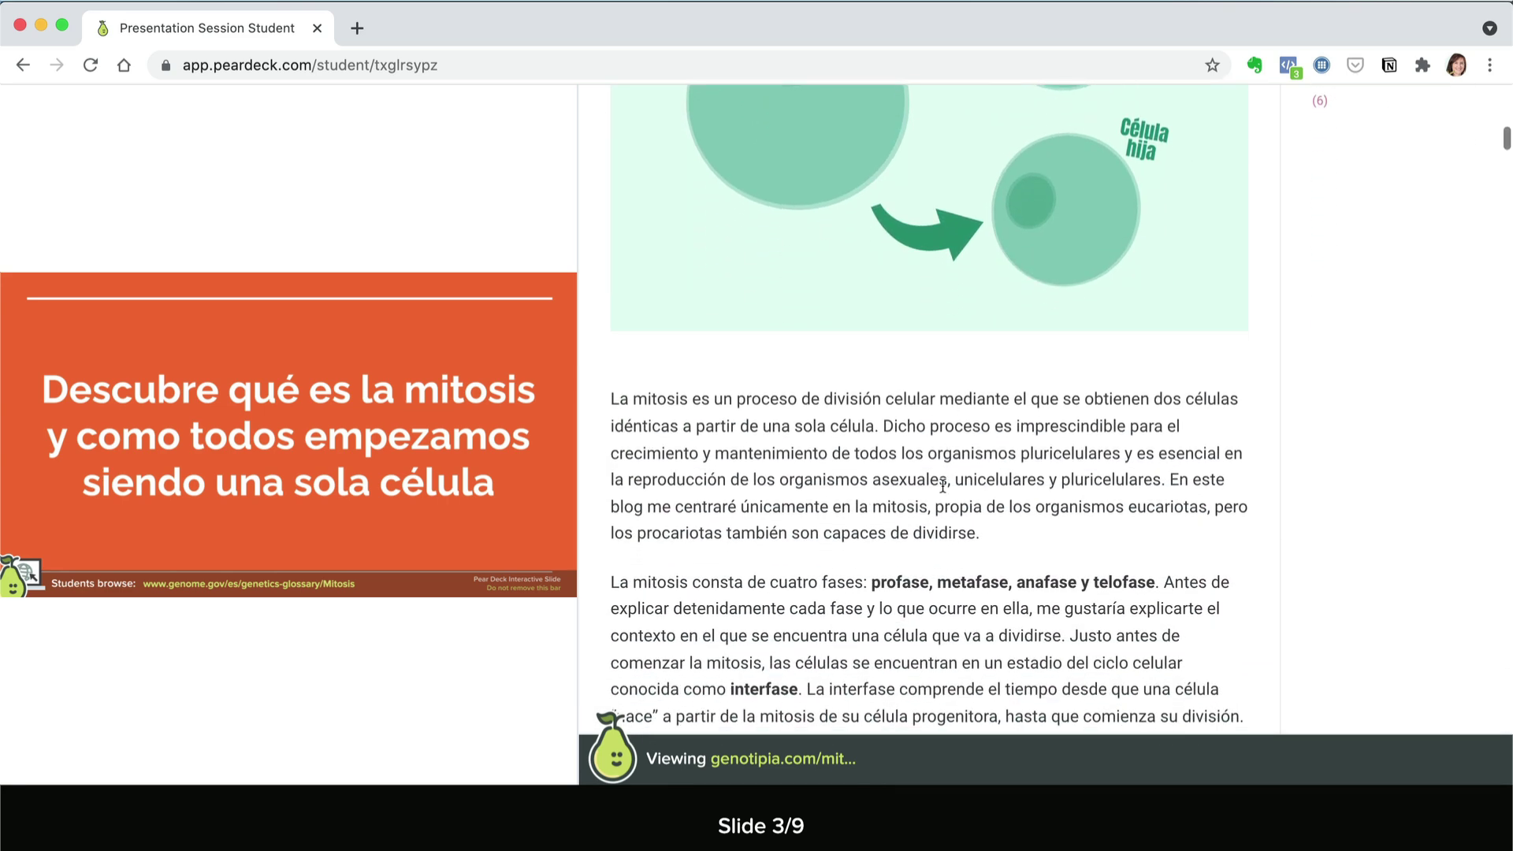
scroll(943, 486, "down", 2)
scroll(943, 486, "down", 2)
scroll(942, 486, "down", 1)
scroll(943, 486, "down", 1)
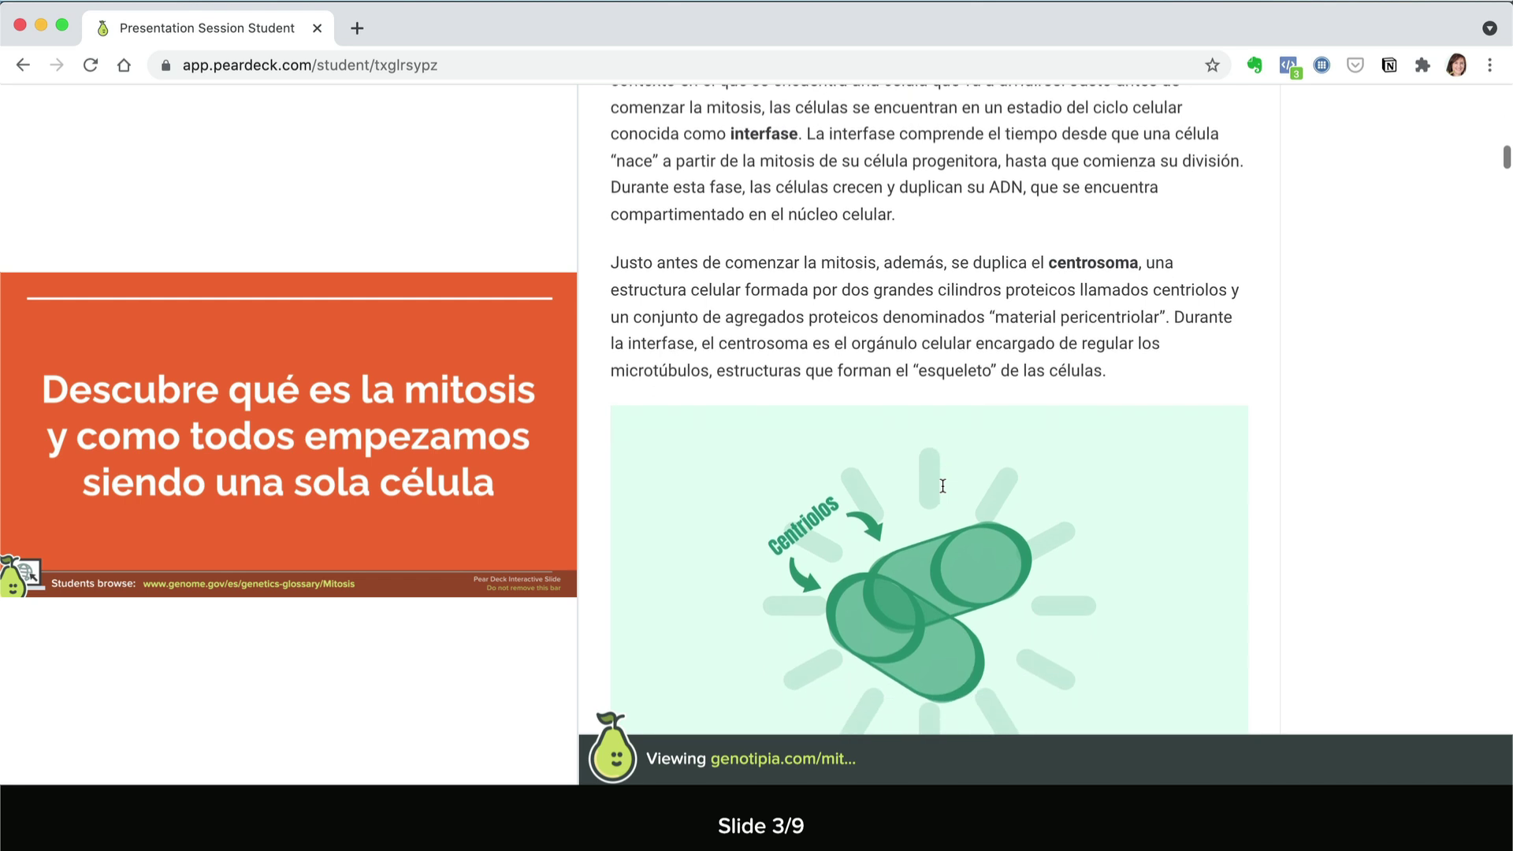
scroll(943, 486, "down", 1)
scroll(943, 490, "down", 5)
scroll(943, 491, "down", 2)
scroll(942, 491, "down", 4)
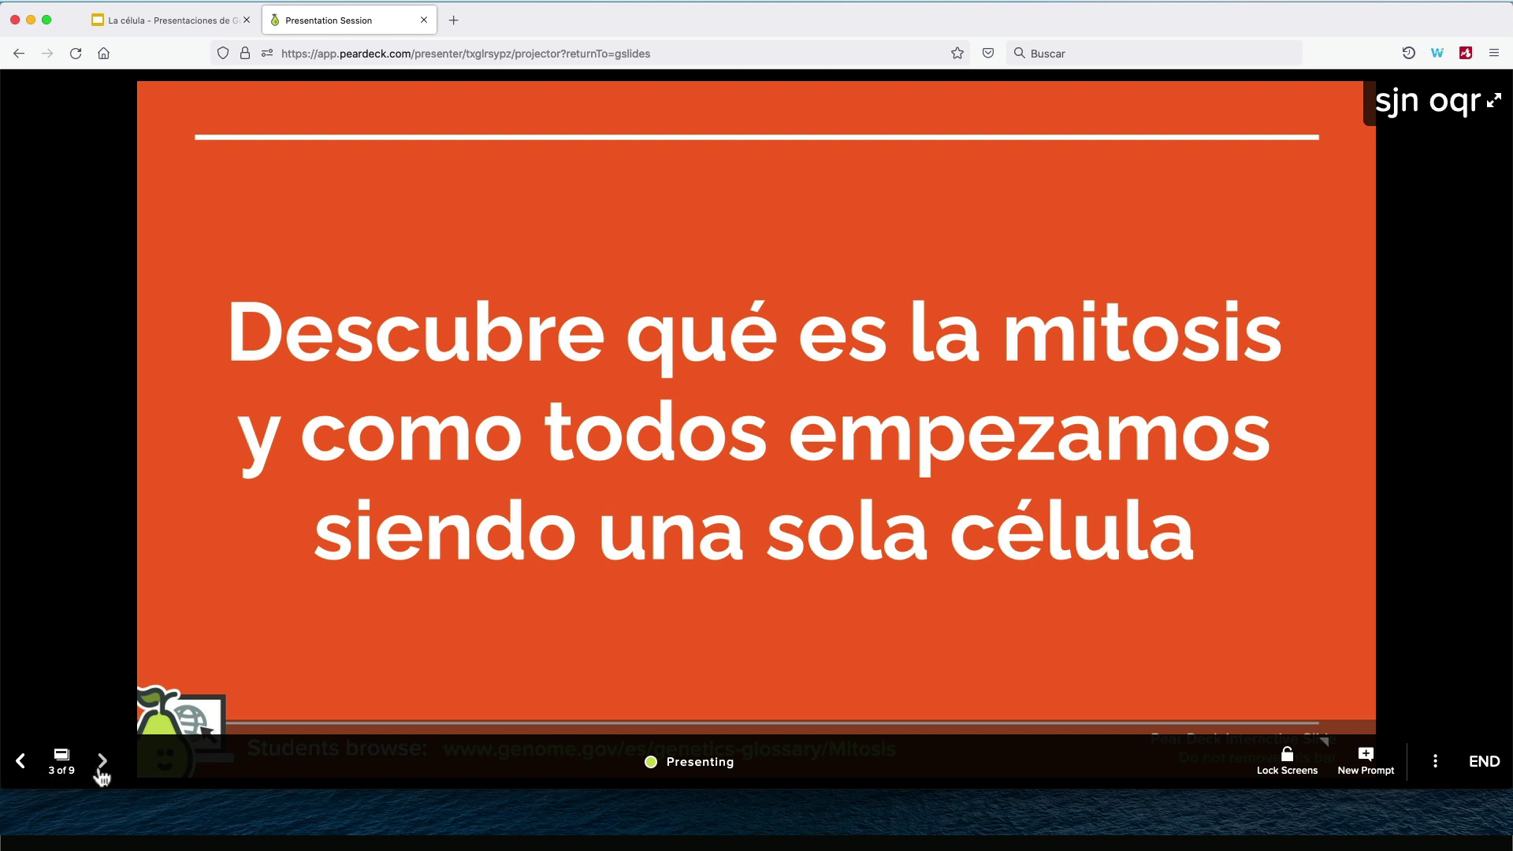
On slide 4, answer the Golgi question with 'elabora proteínas y moléculas de lípidos (grasa)…'
left_click(101, 763)
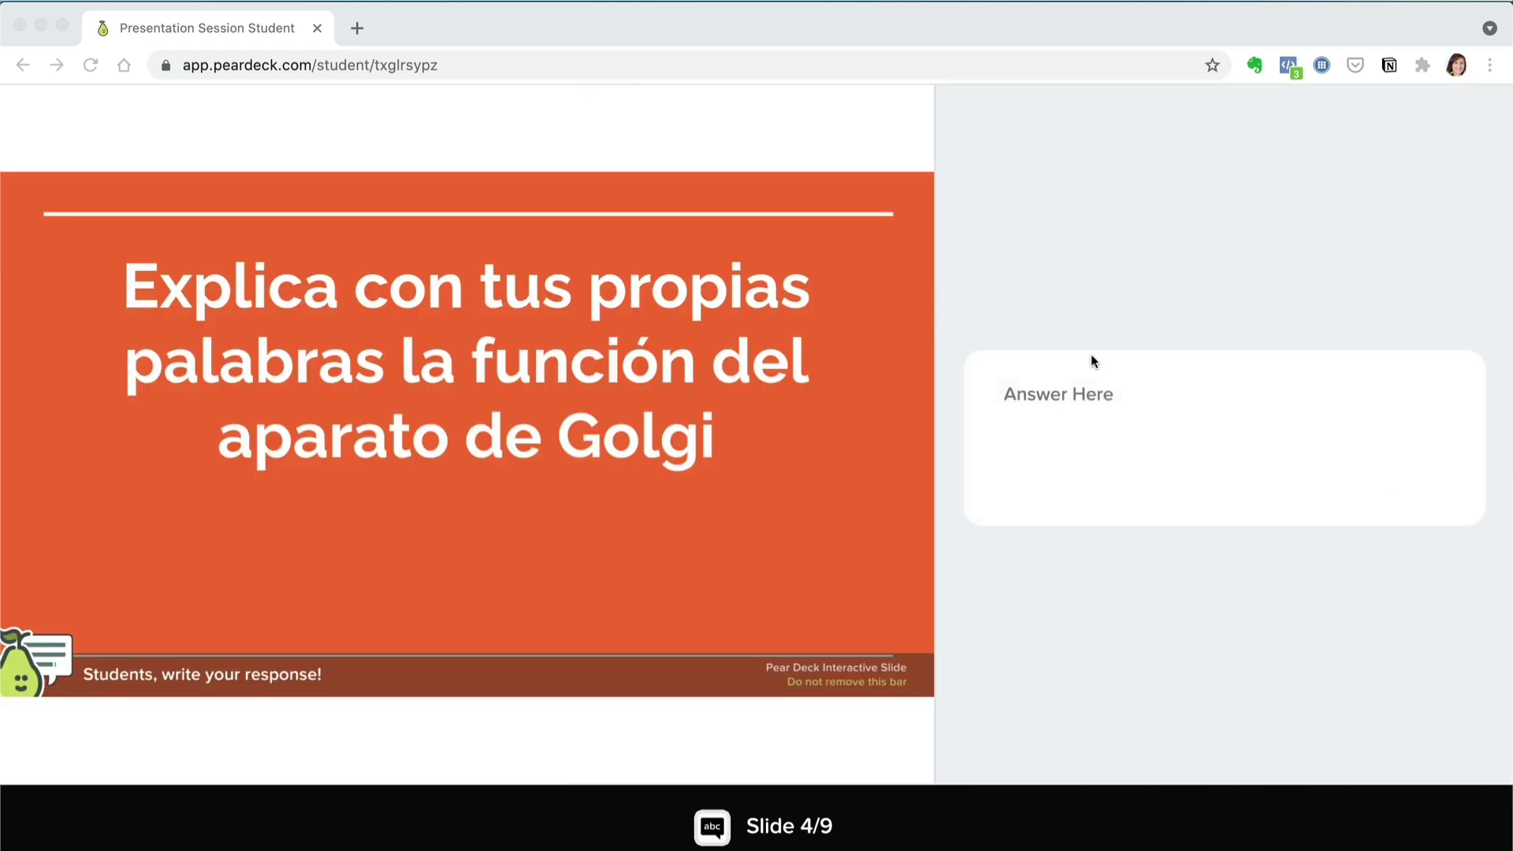
left_click(1057, 391)
type("elabora proteínas y moléculas de lípidos (grasa) para su uso en otros lugares dentro y fuera de la célula.")
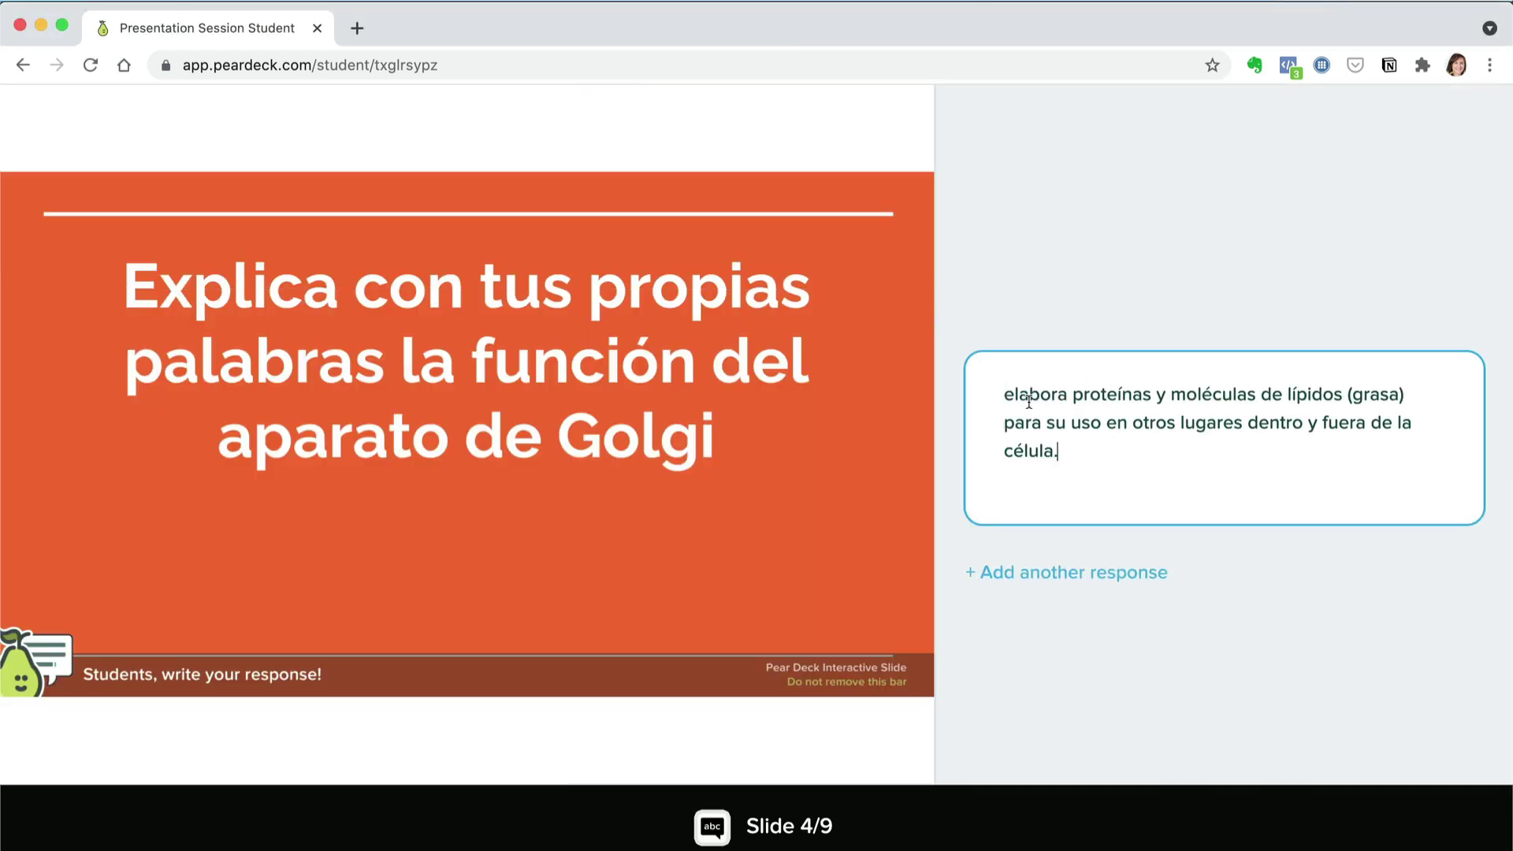
left_click(1081, 579)
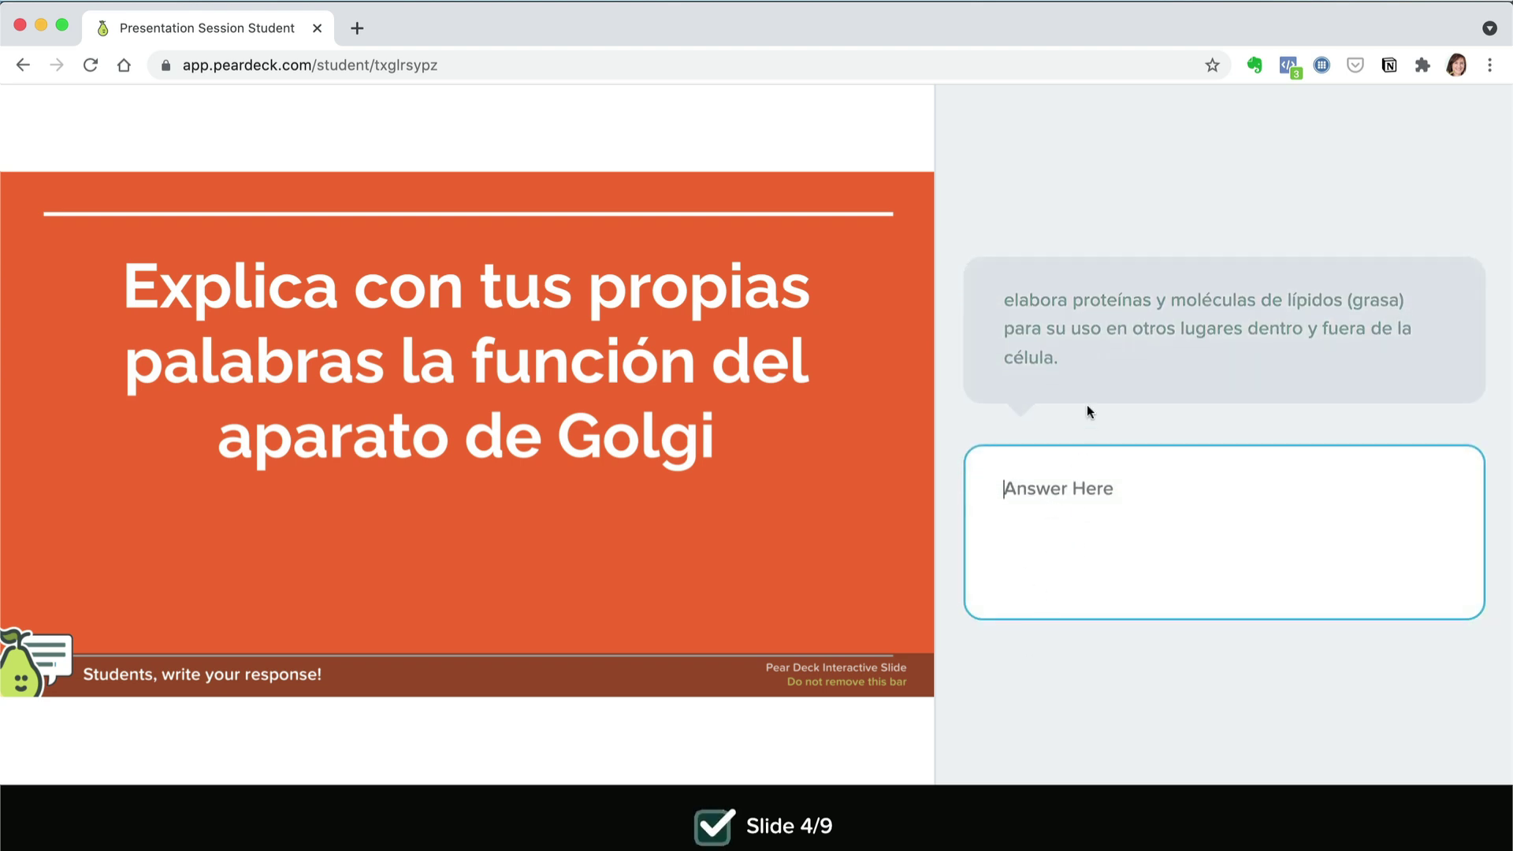
left_click(1081, 419)
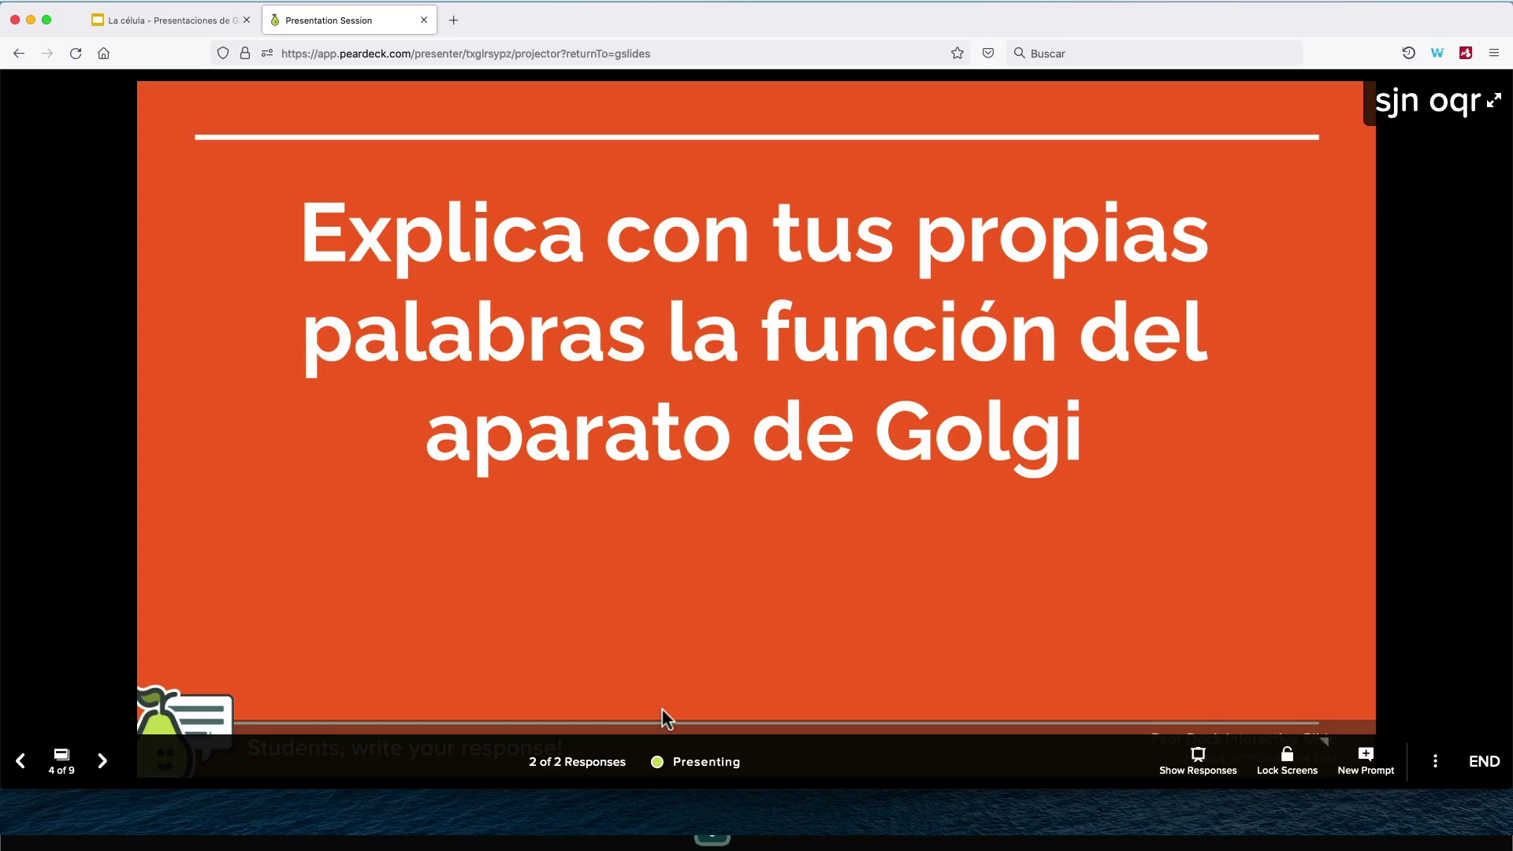
Show the class answers in grid layout, hide them, and advance to the cell-marking slide 7
left_click(1206, 761)
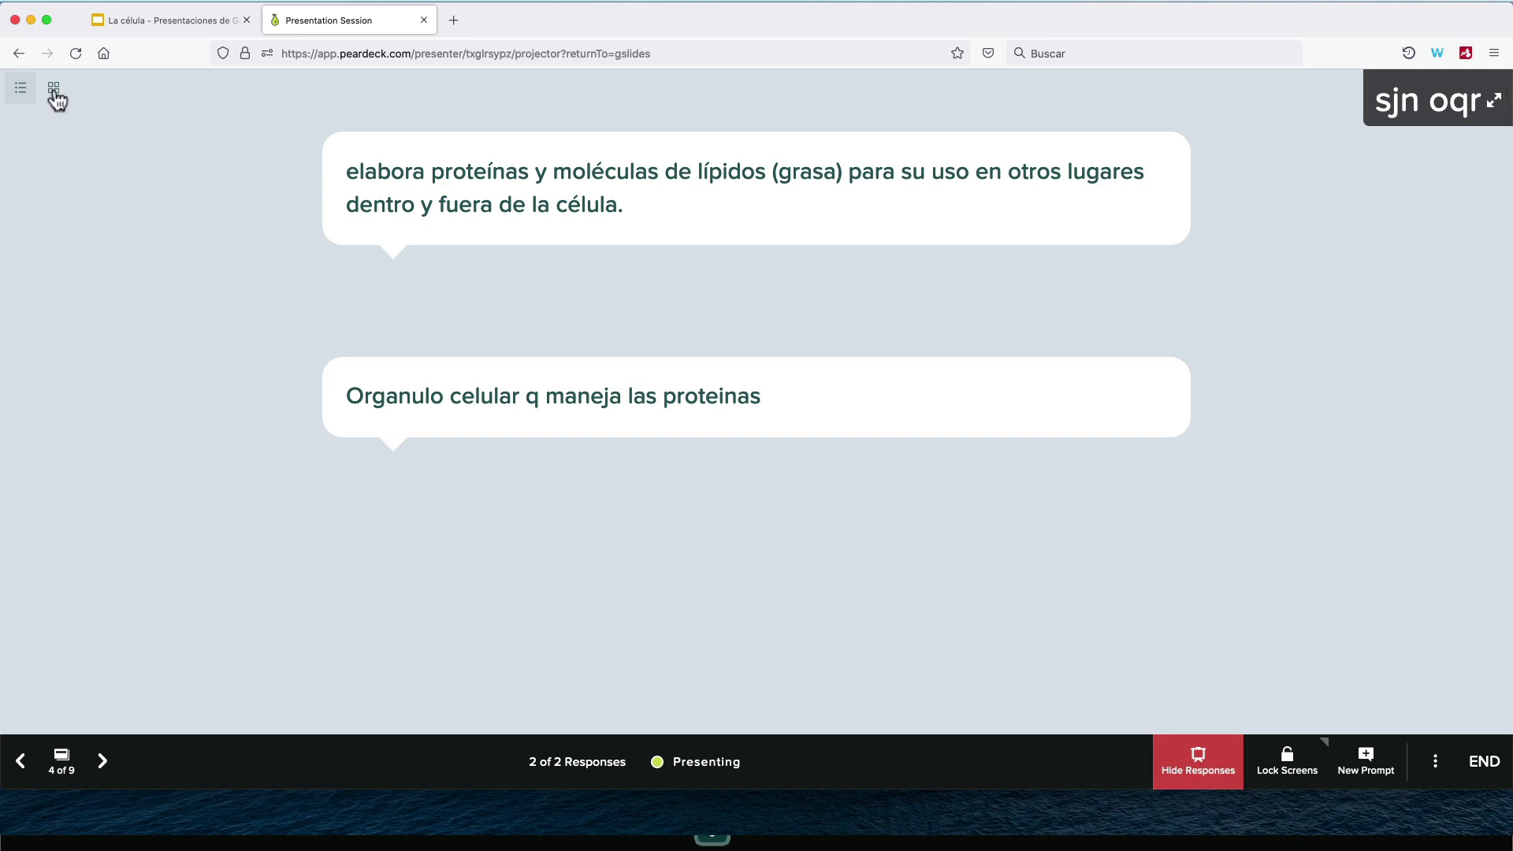
left_click(54, 89)
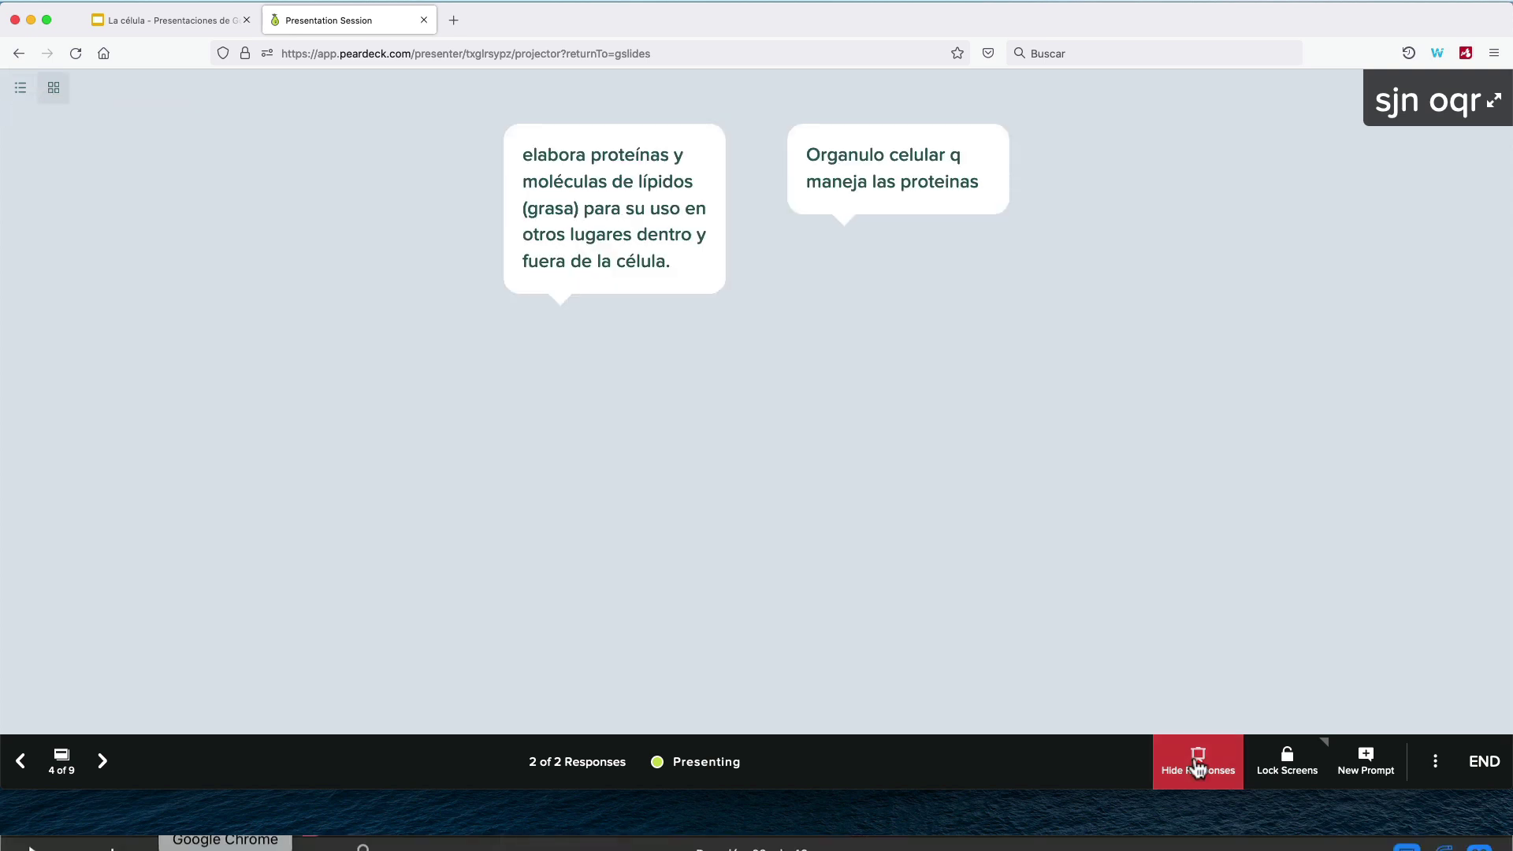
left_click(1197, 766)
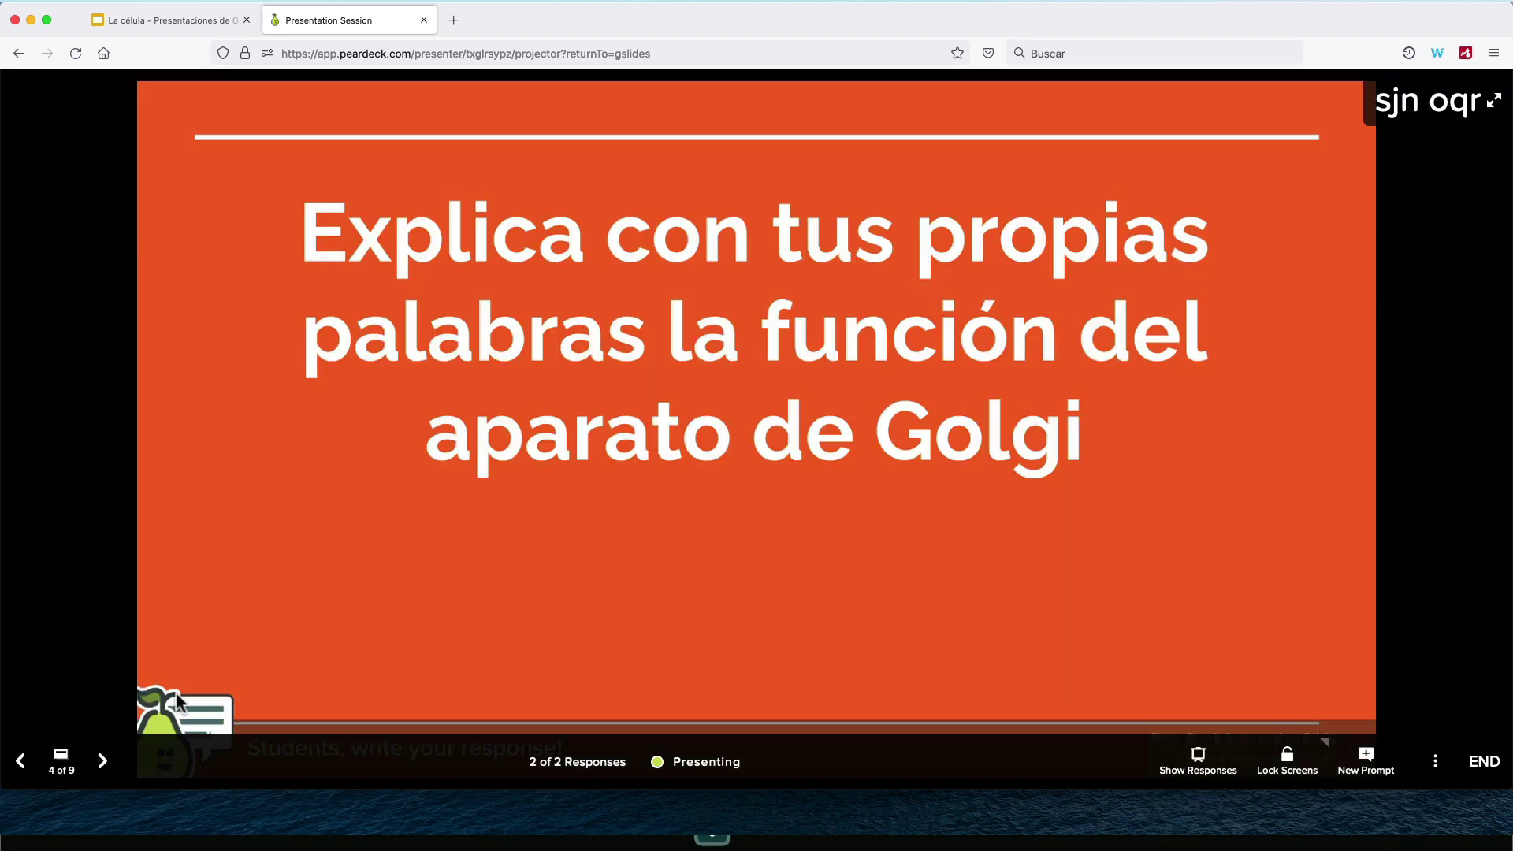
left_click(102, 760)
left_click(102, 761)
left_click(102, 761)
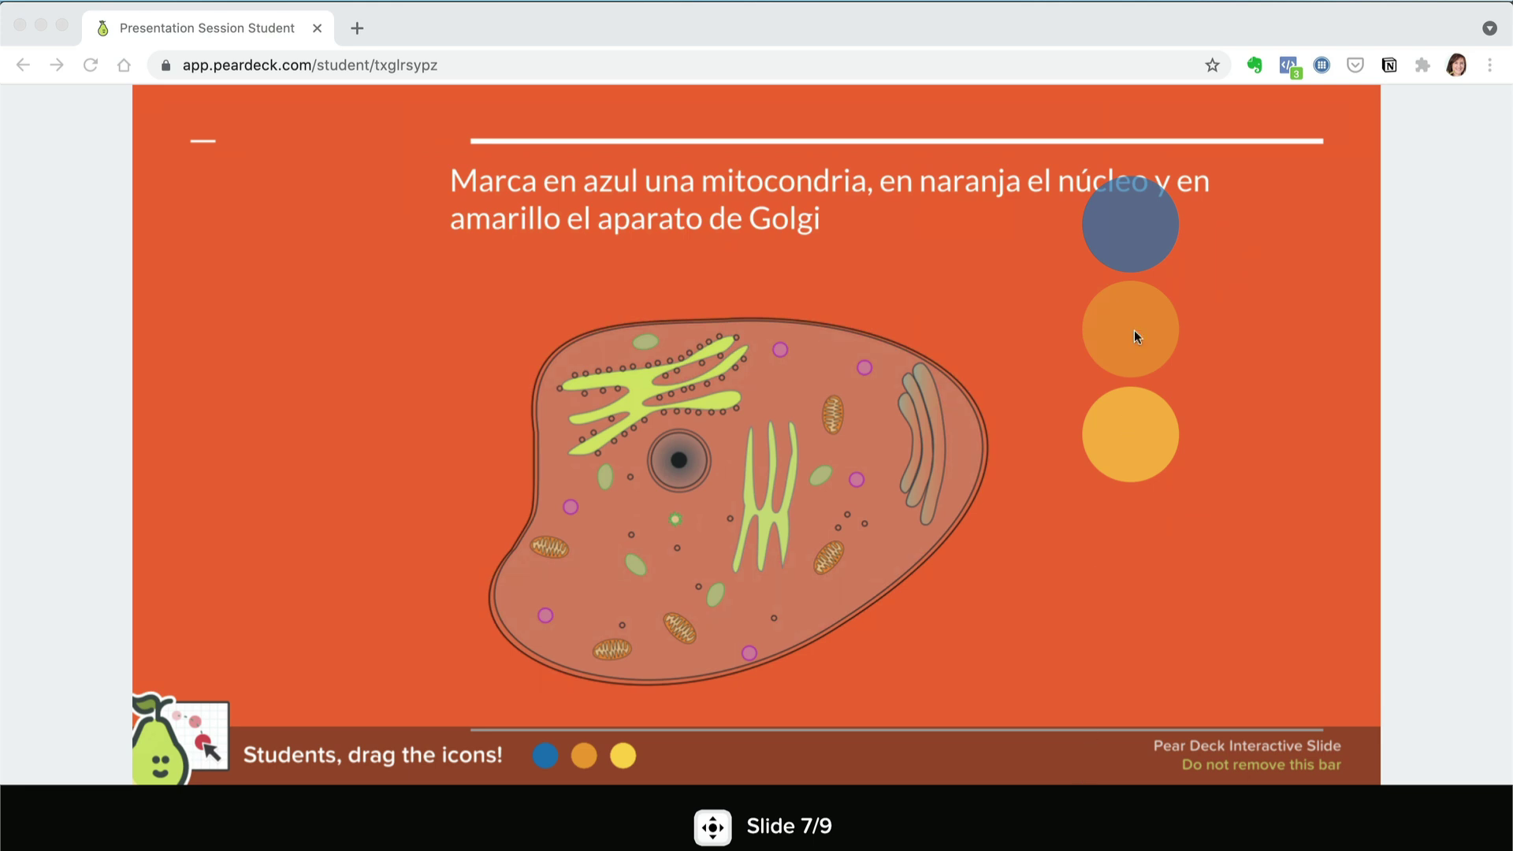
Drag the blue dot onto a mitochondrion, orange onto the nucleus and yellow onto the Golgi
left_click(1142, 233)
left_click_drag(1144, 241, 545, 539)
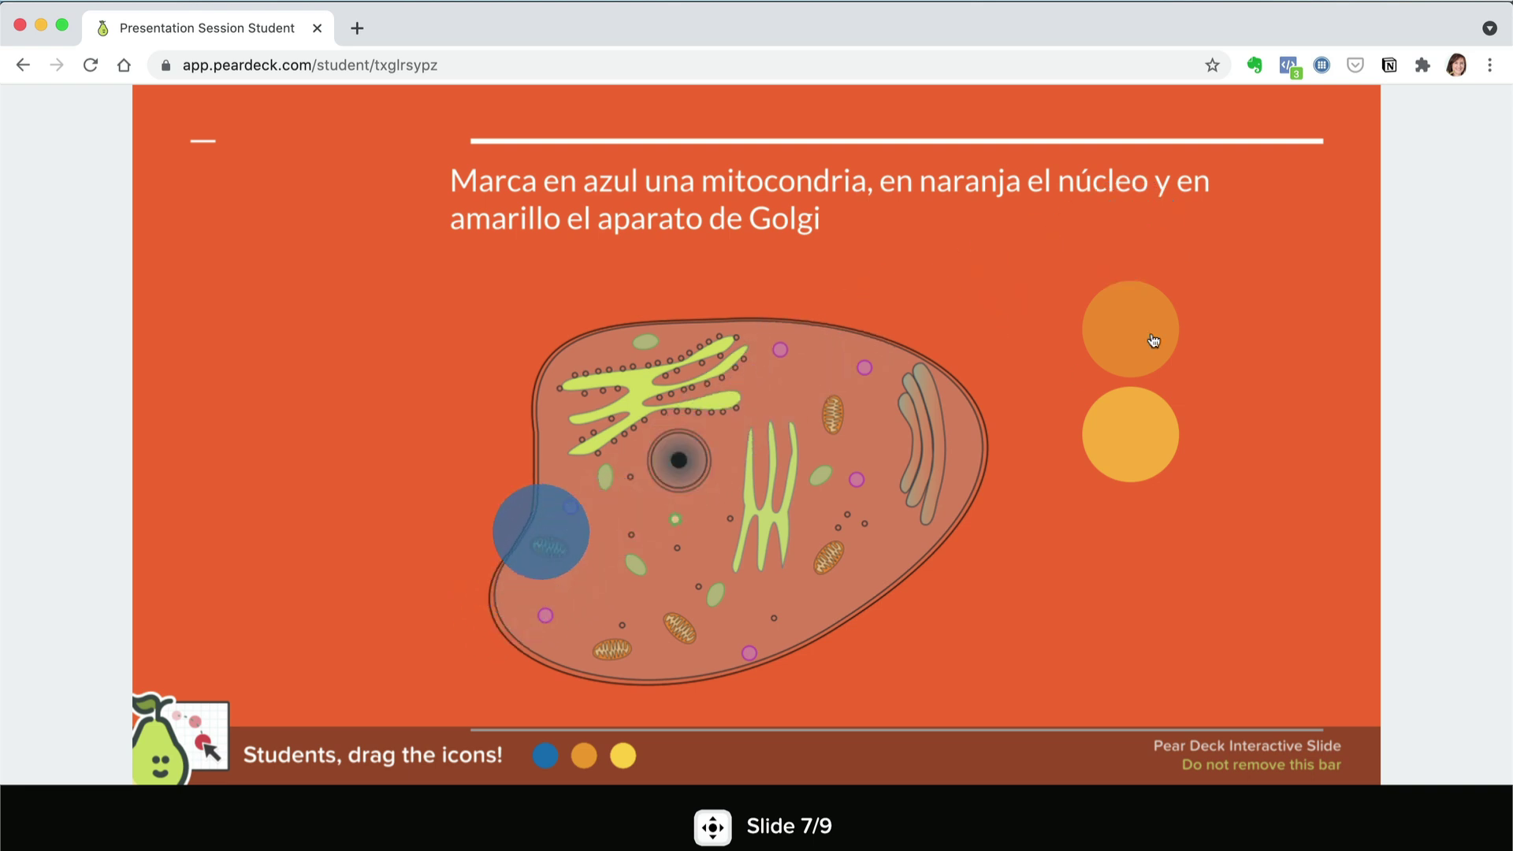
mouse_move(1153, 340)
left_mouse_down()
mouse_move(780, 448)
mouse_move(683, 443)
left_mouse_up()
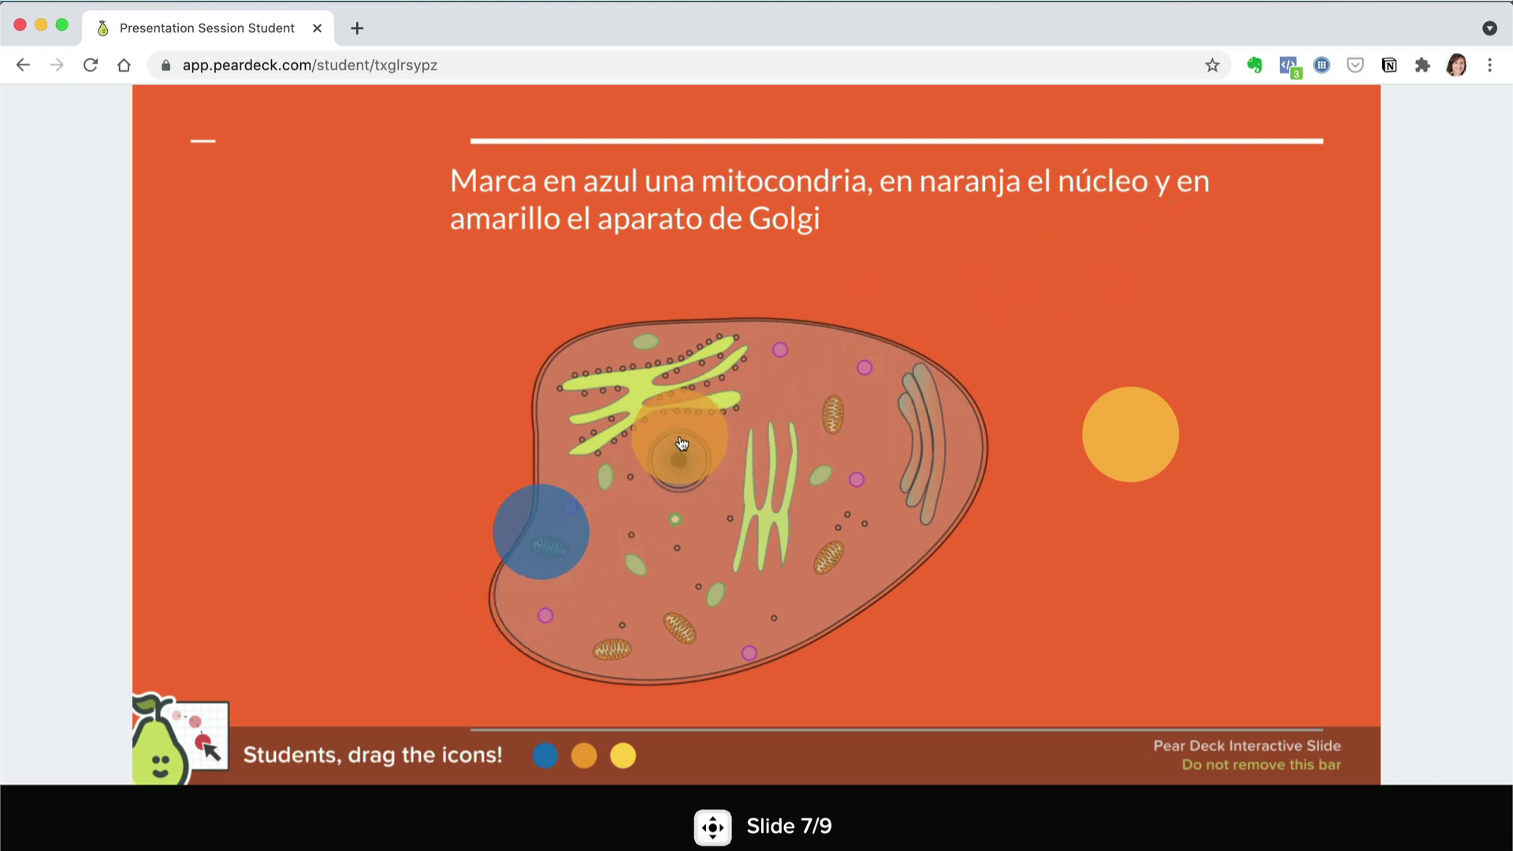
left_click_drag(1151, 442, 887, 437)
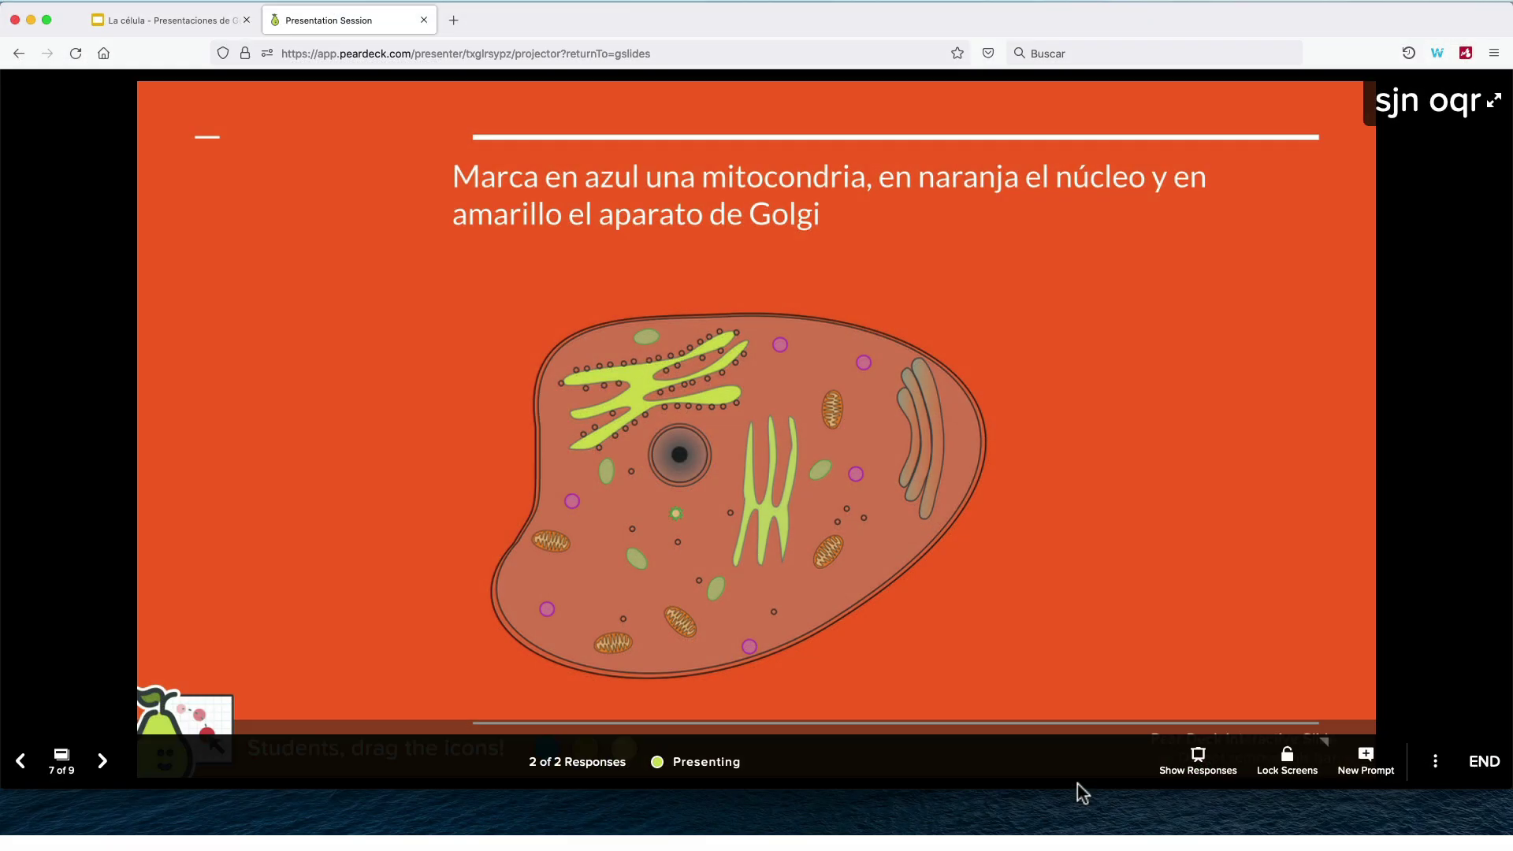
Show the students' markers as separate thumbnails, then layered over a single cell
left_click(1199, 761)
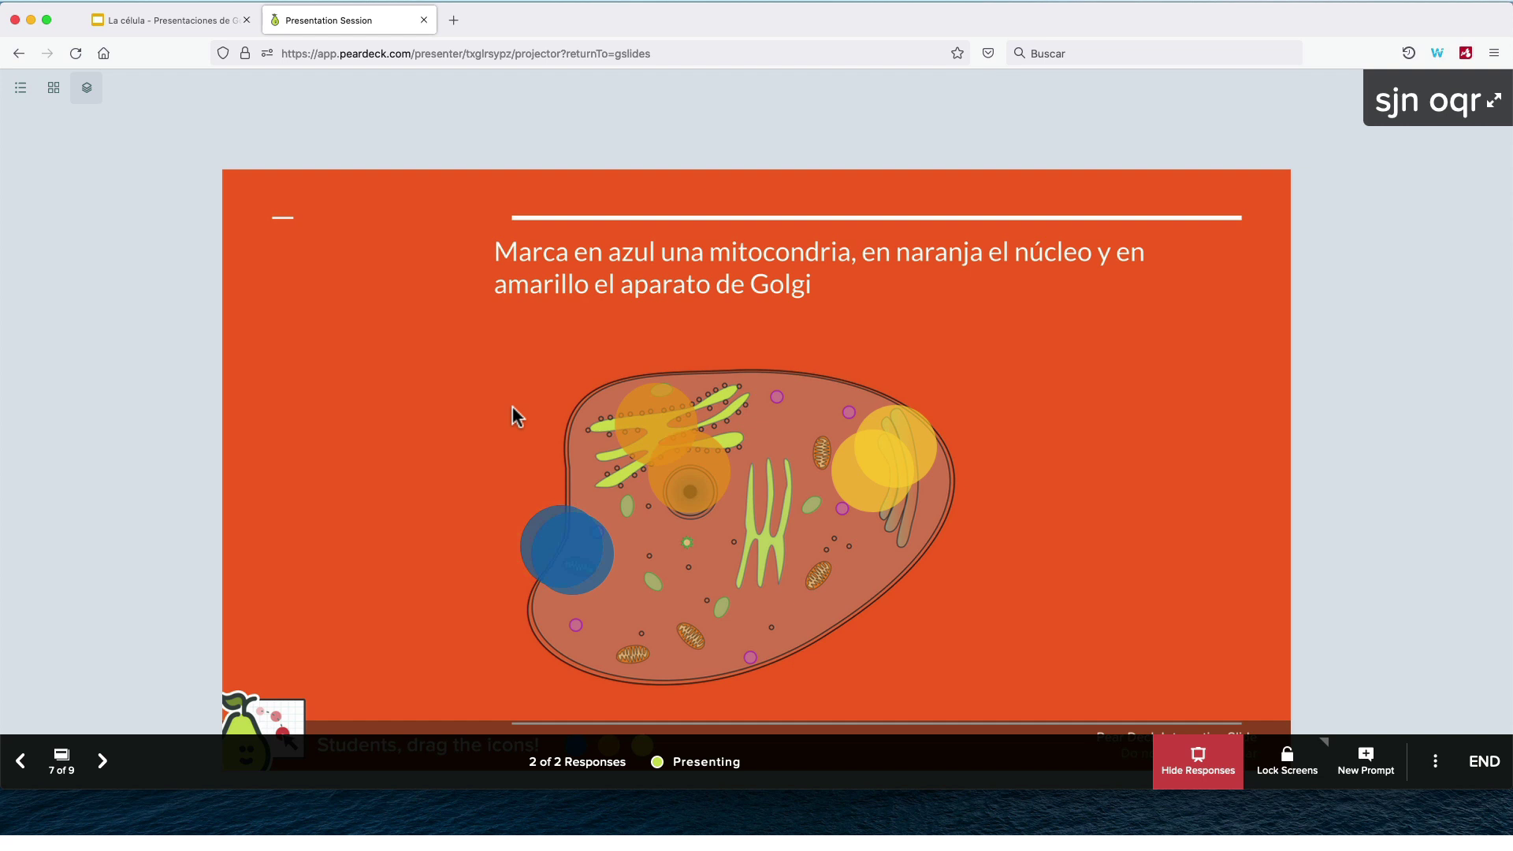
scroll(513, 416, "down", 1)
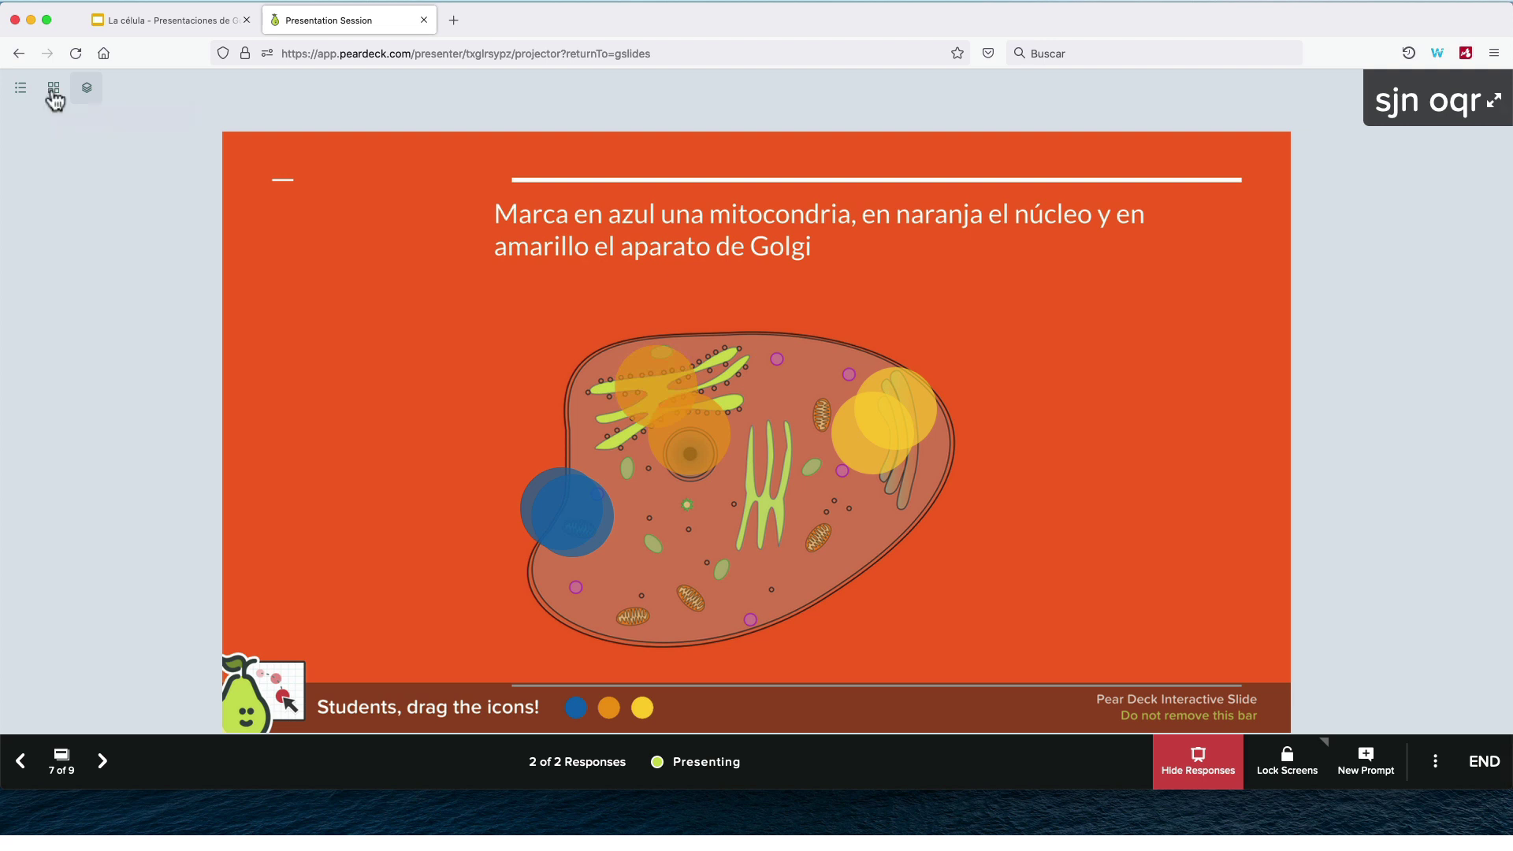
left_click(54, 88)
left_click(88, 89)
On slide 8, draw a red Y= X^2 parabola as the student
left_click(102, 761)
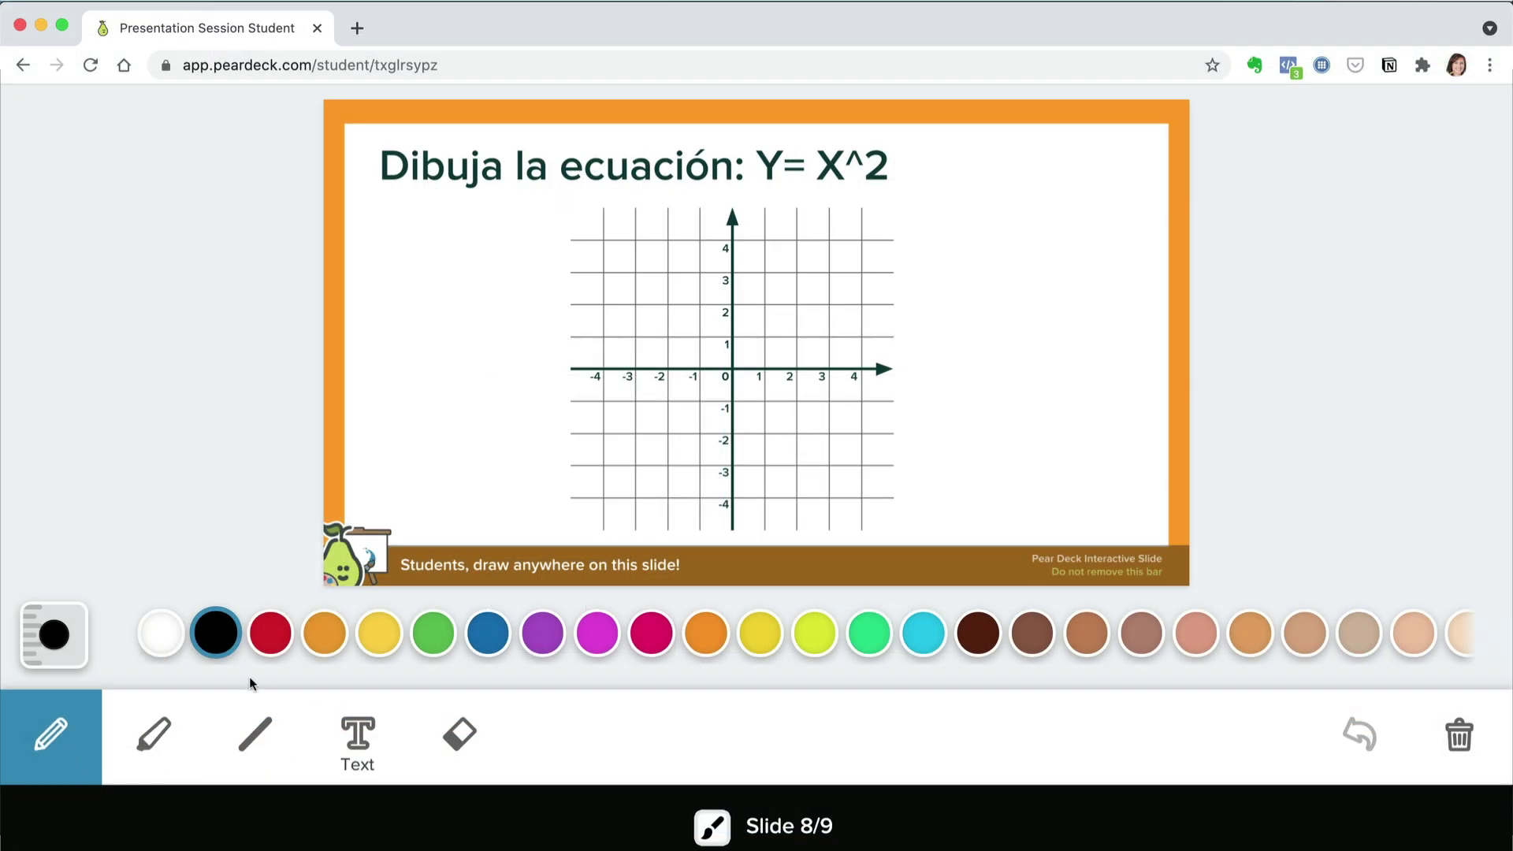
mouse_move(828, 633)
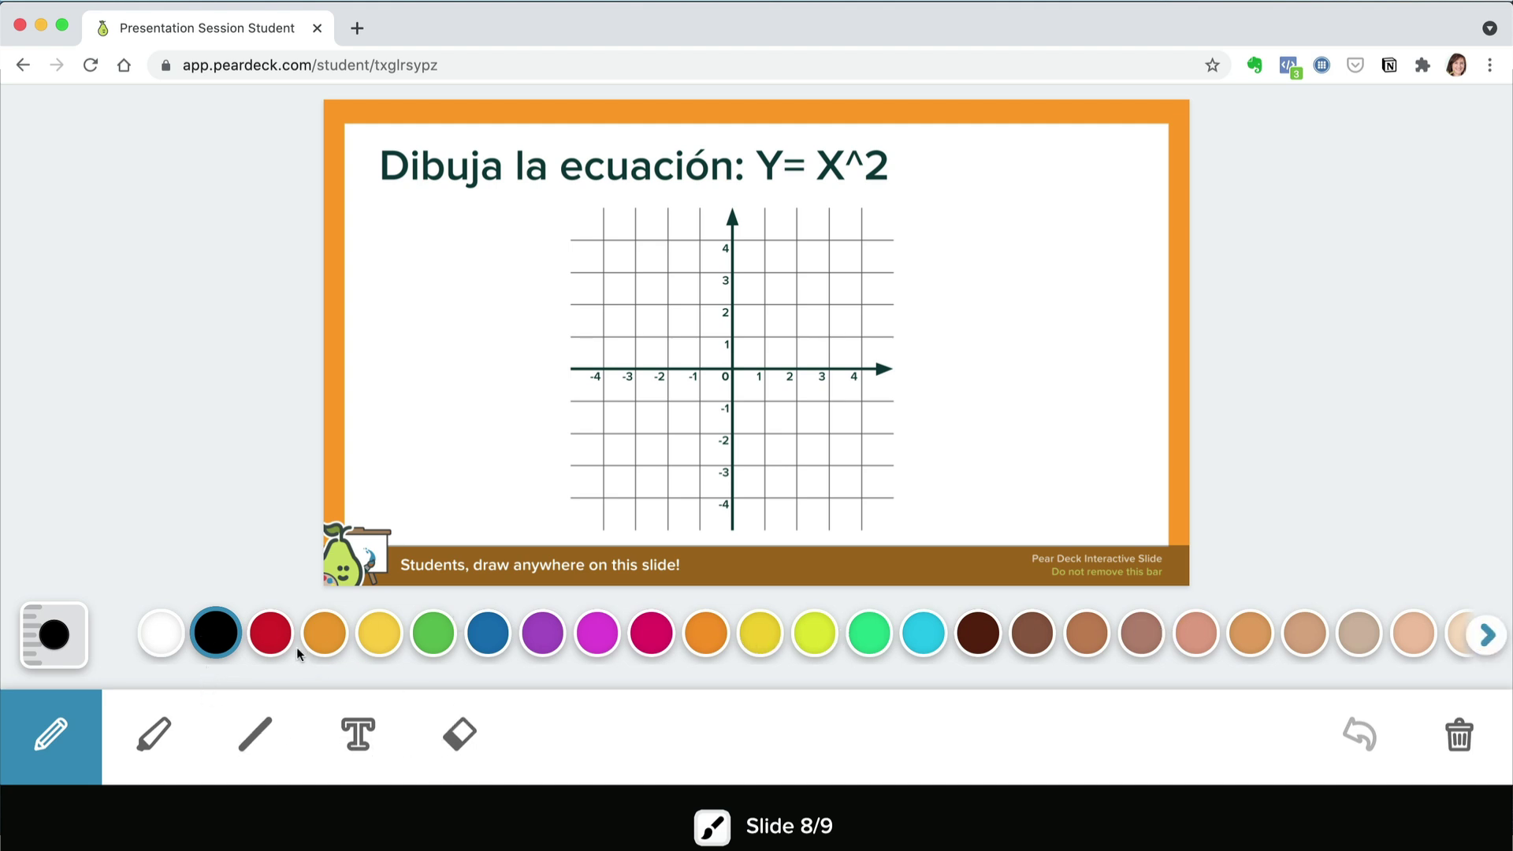
left_click(272, 635)
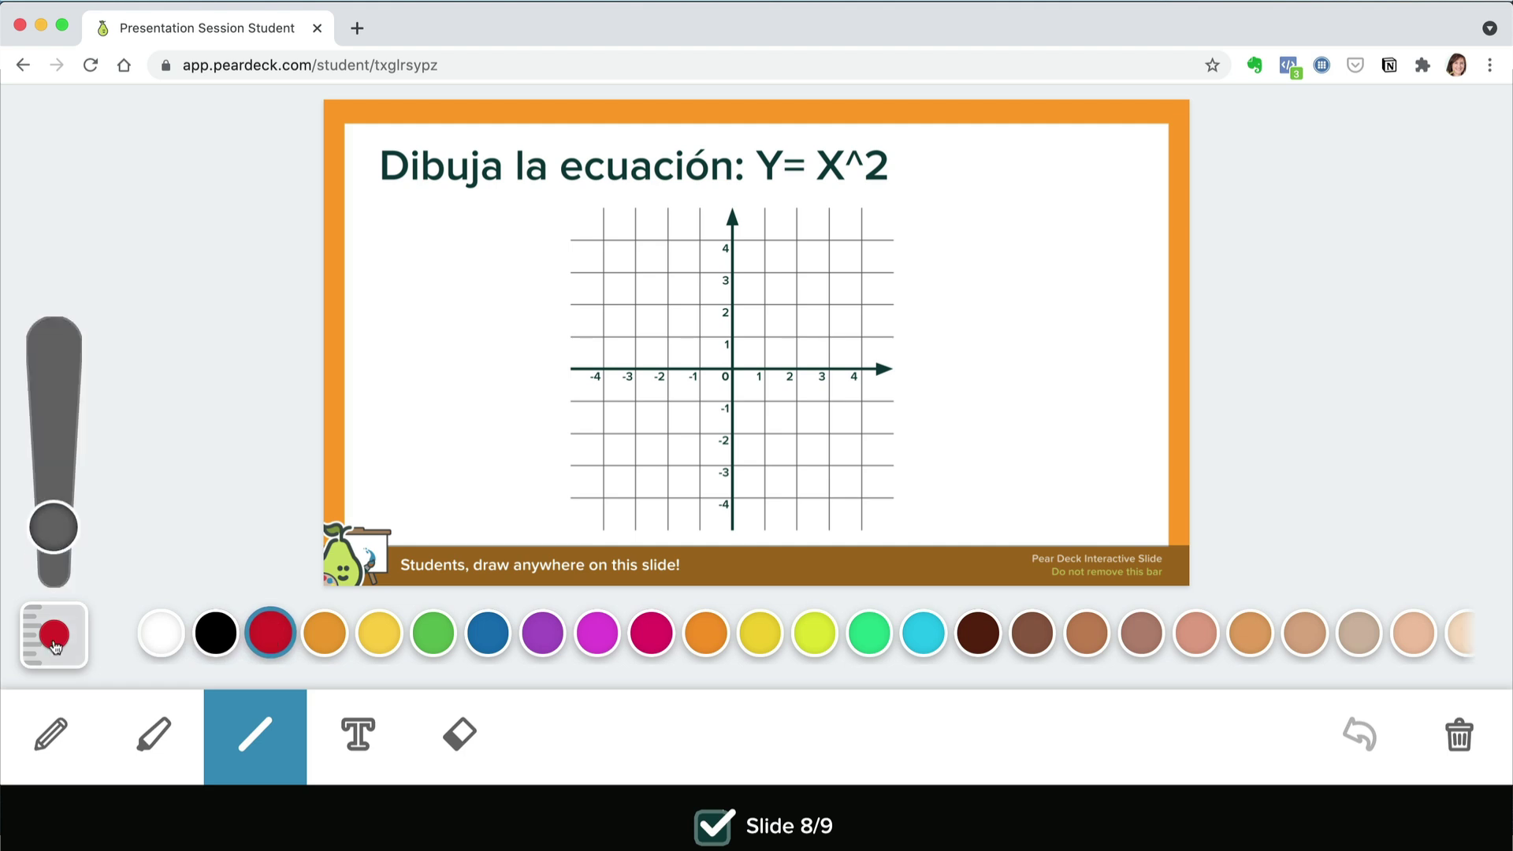
left_click_drag(655, 229, 690, 322)
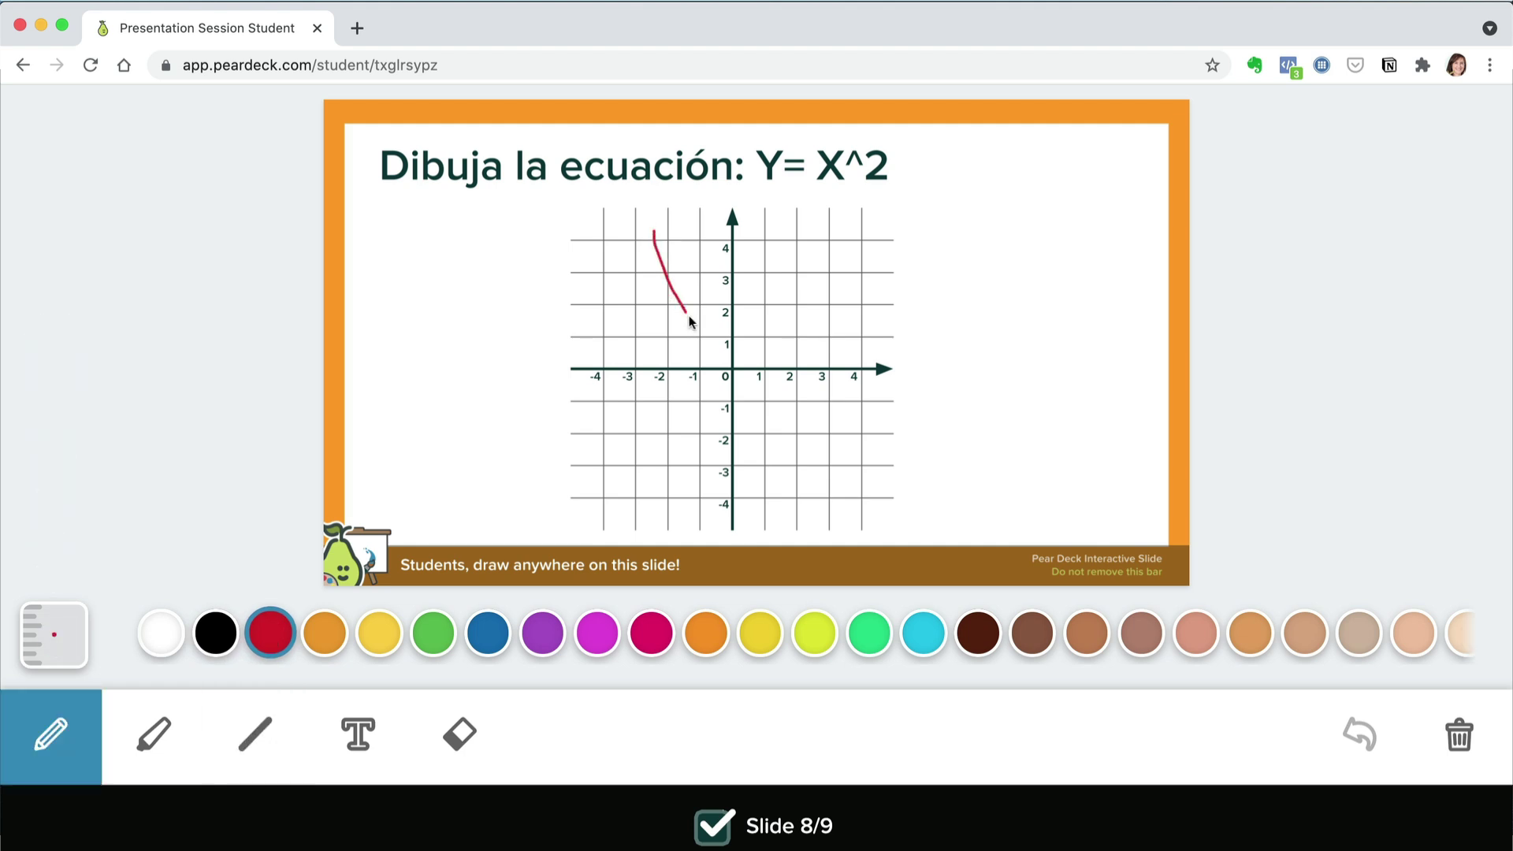
mouse_move(743, 368)
left_mouse_down()
mouse_move(794, 304)
mouse_move(815, 220)
left_mouse_up()
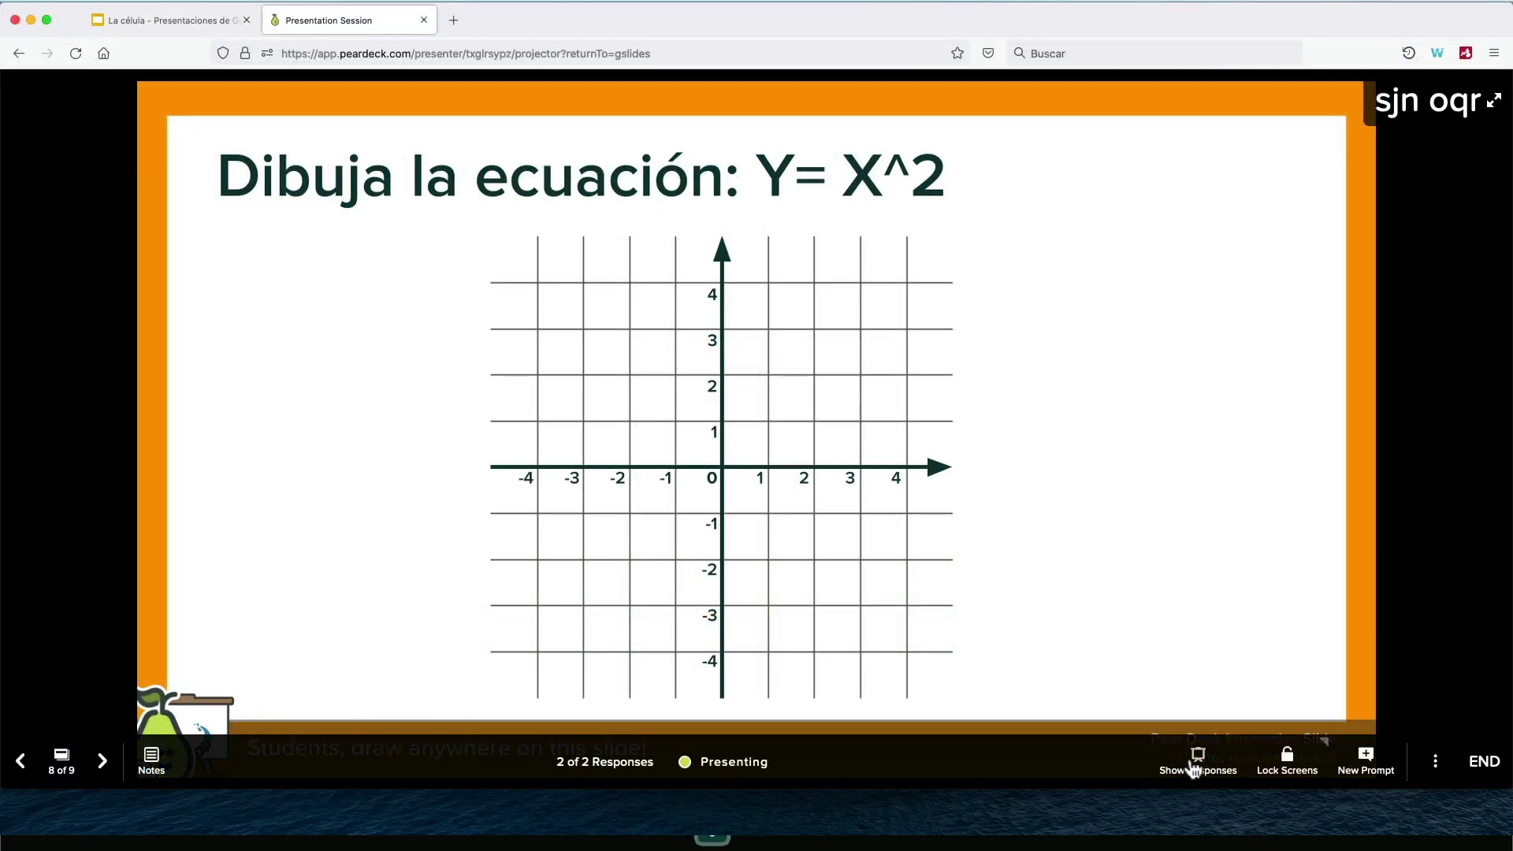
Review both drawings in layered, grid and list views, then hide the responses
left_click(1194, 762)
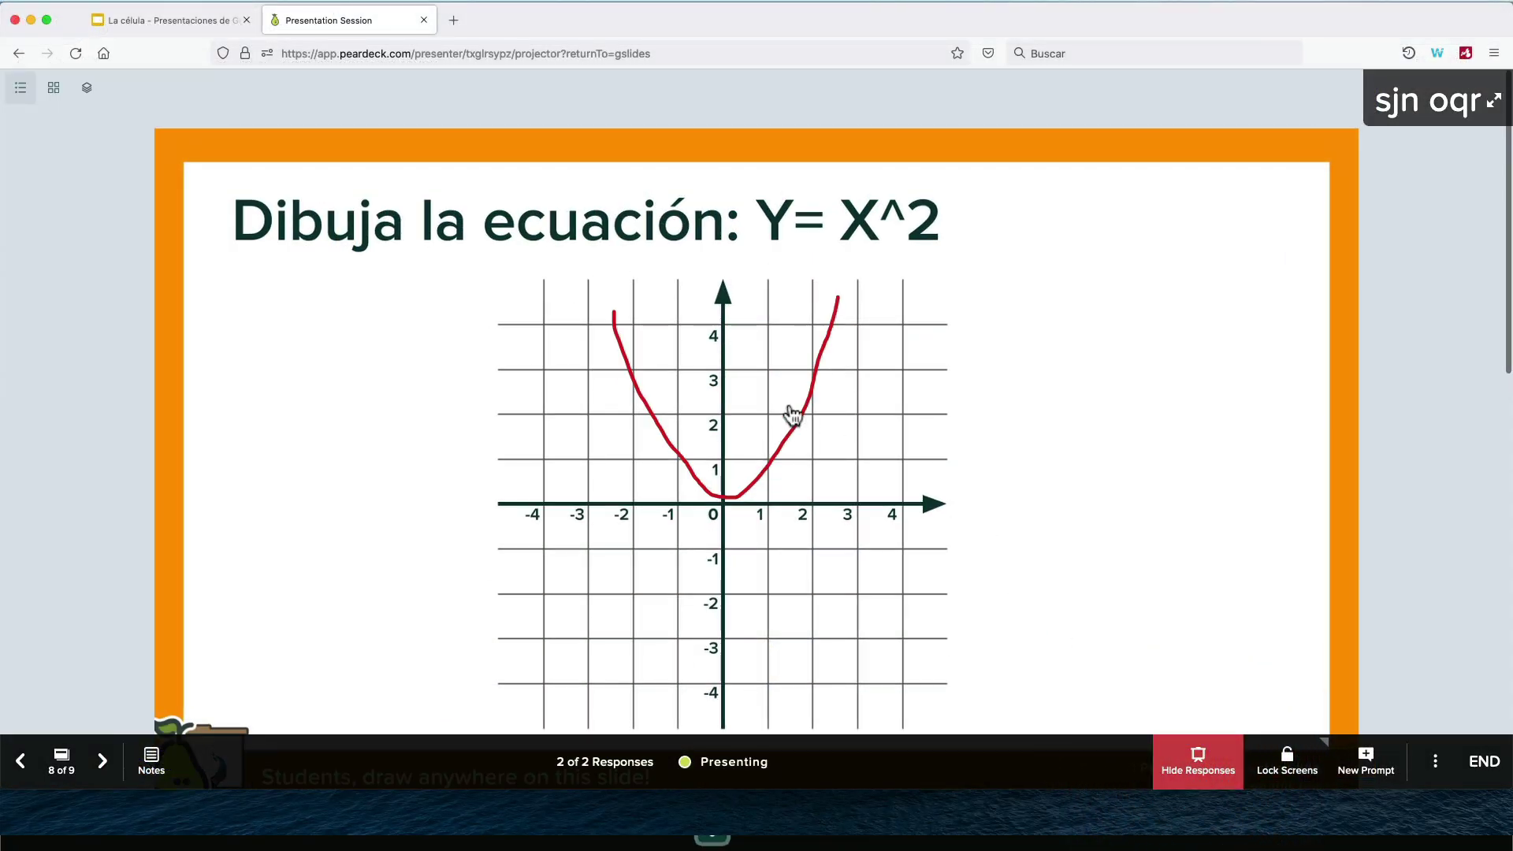
left_click(87, 87)
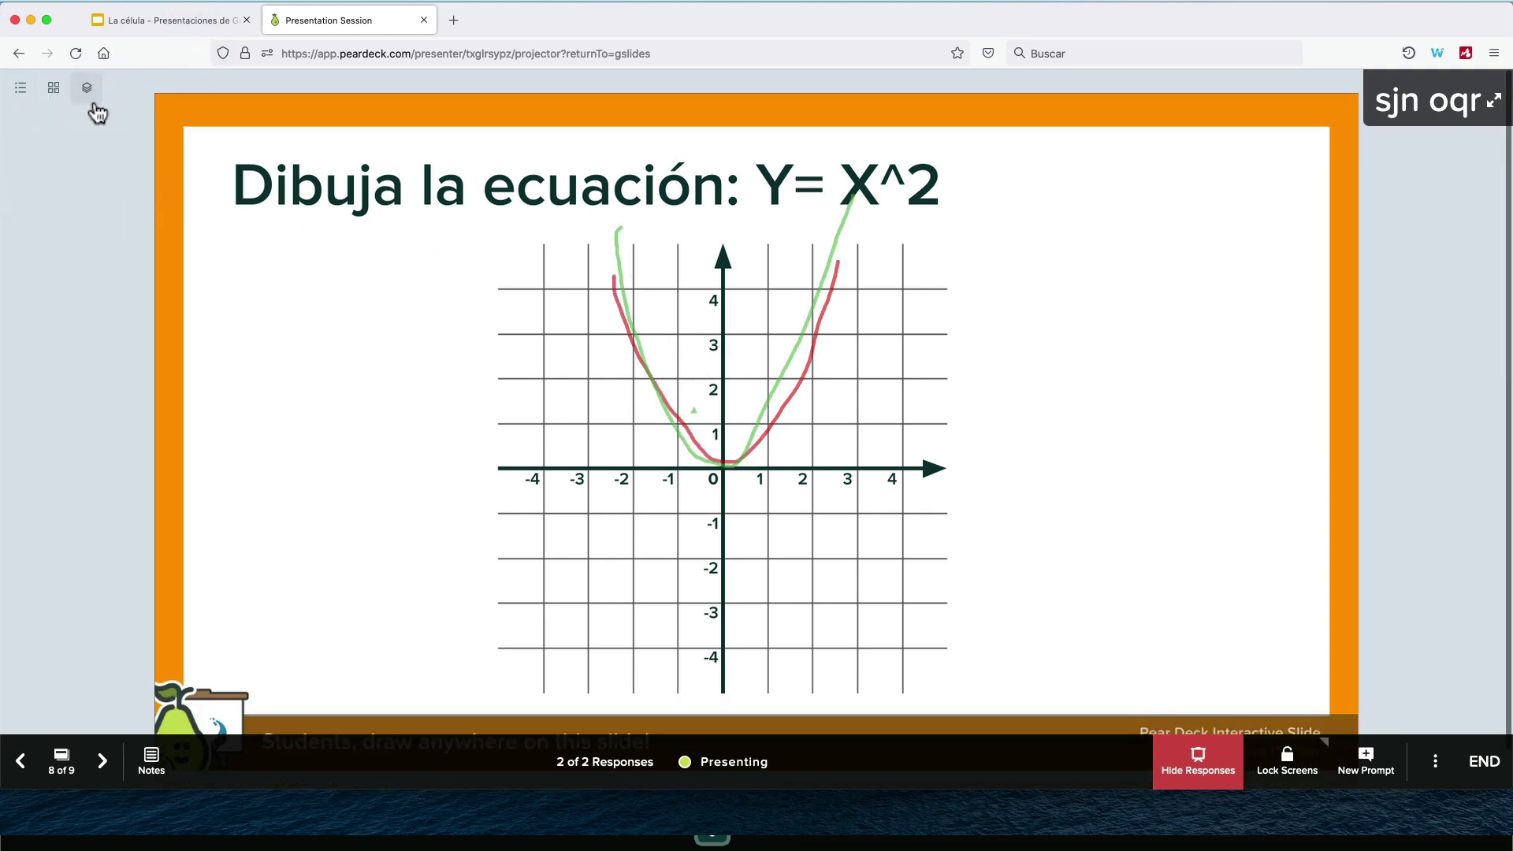
left_click(55, 89)
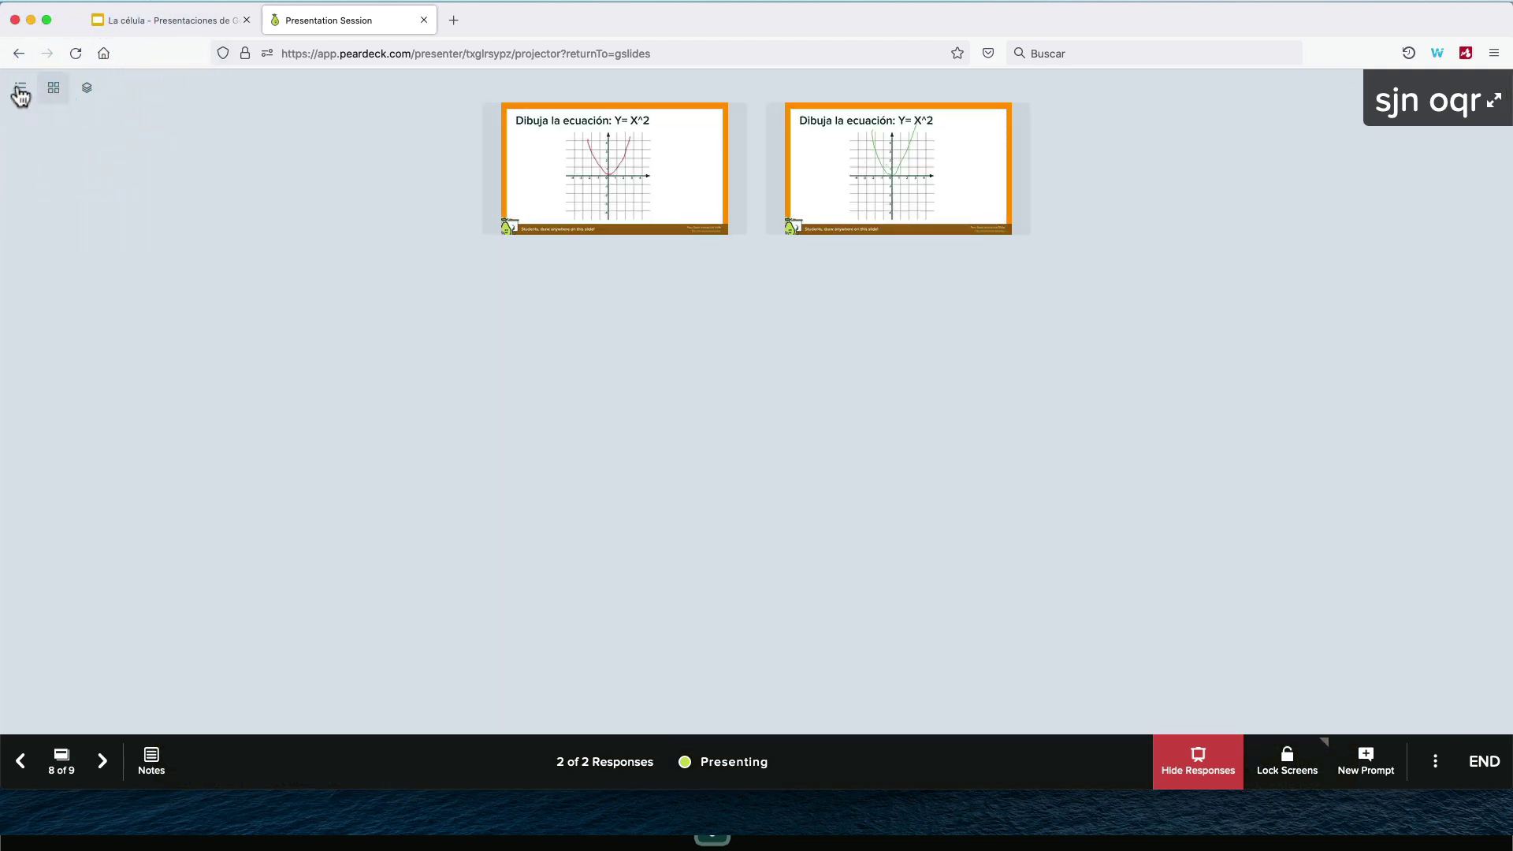
left_click(19, 89)
scroll(219, 237, "down", 10)
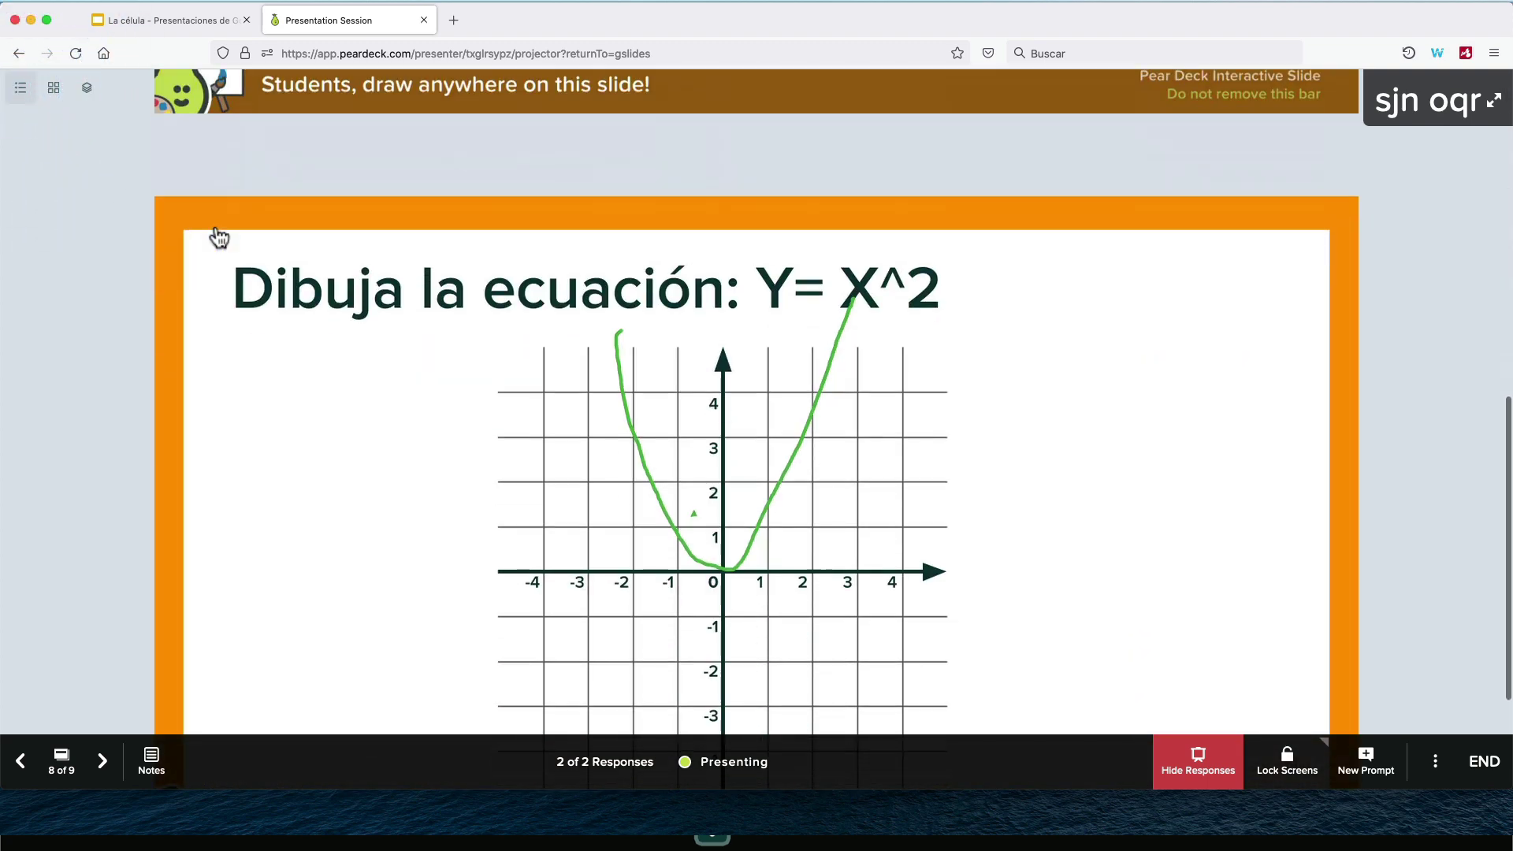
scroll(219, 237, "up", 10)
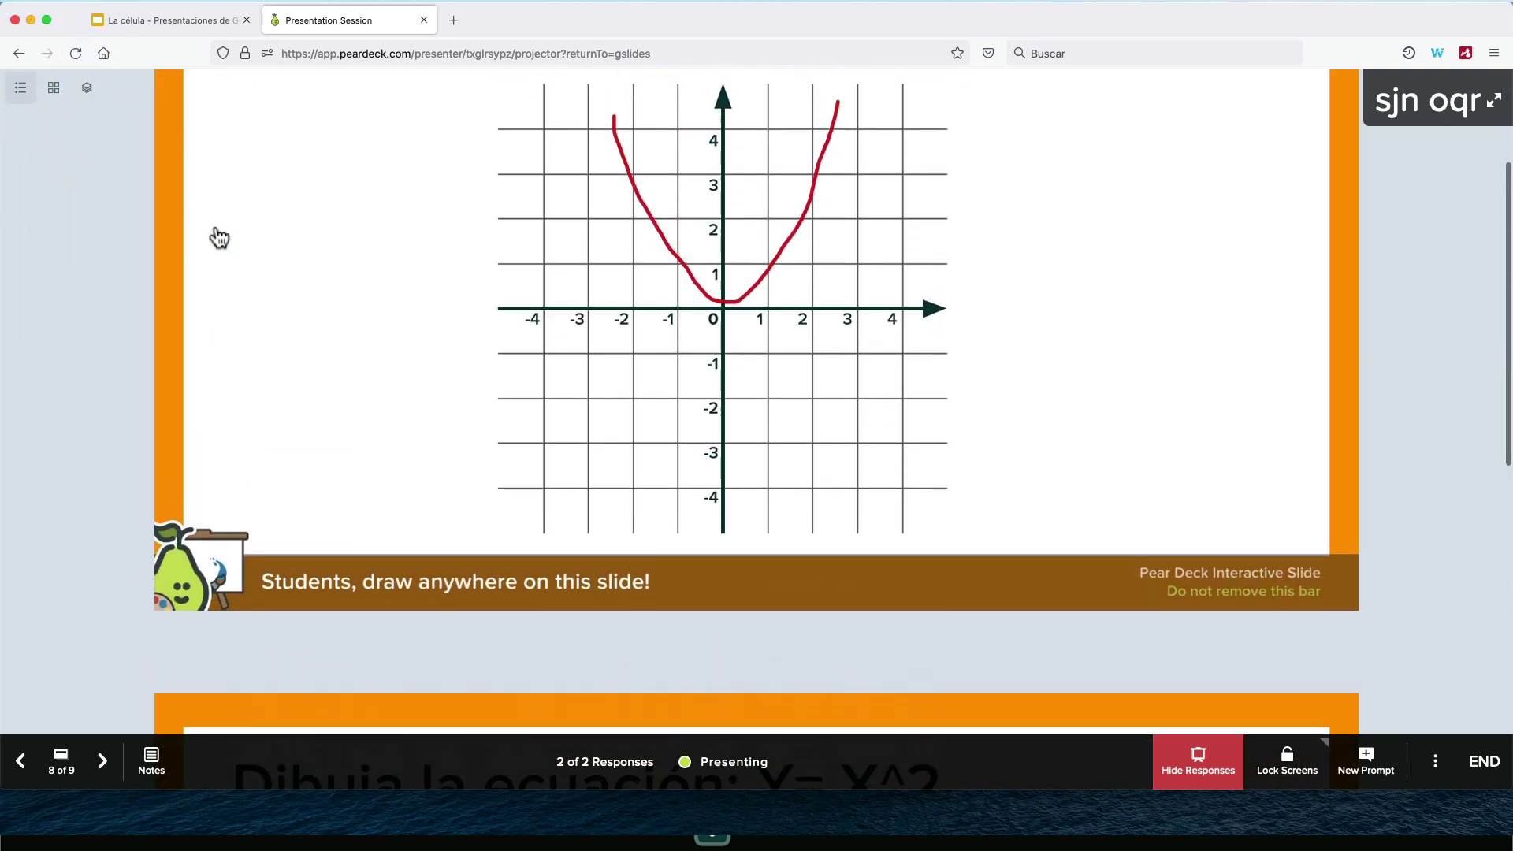
left_click(1198, 760)
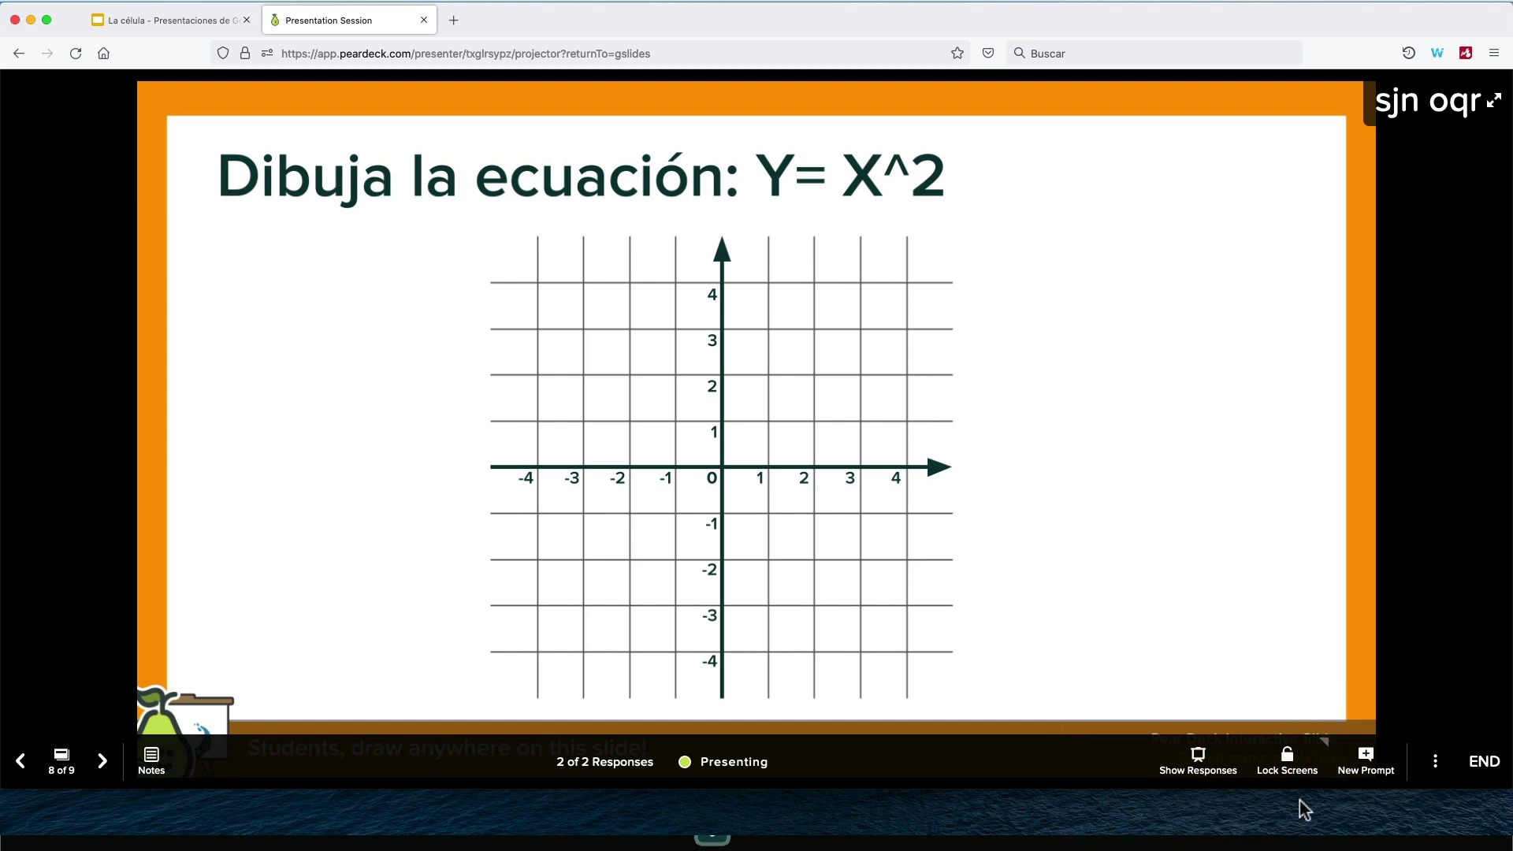
End the live session, saving it under the name 'Biologia Grupo A'
left_click(1435, 761)
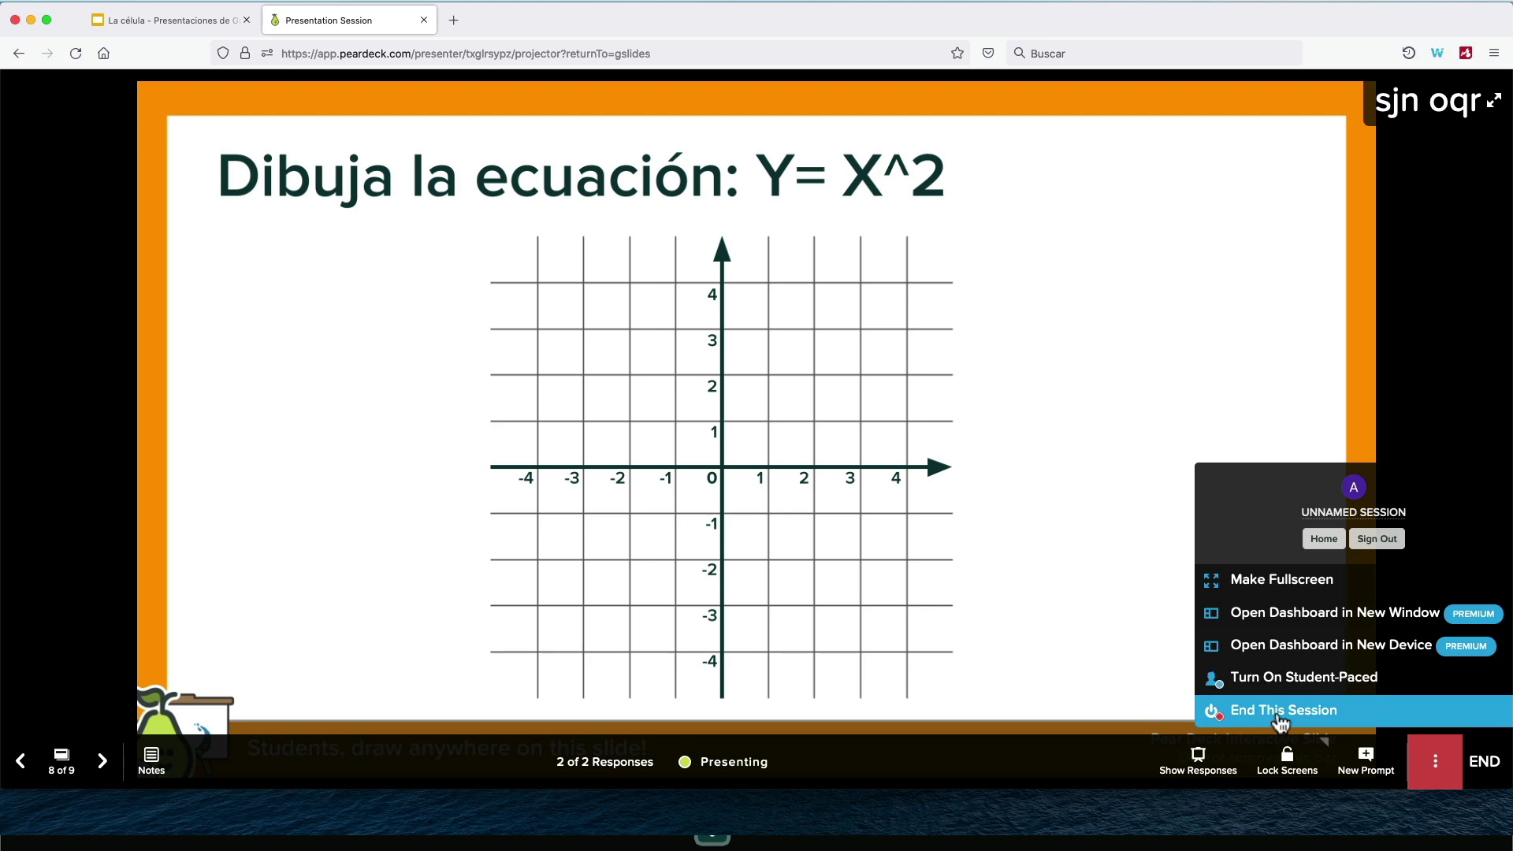
left_click(1280, 713)
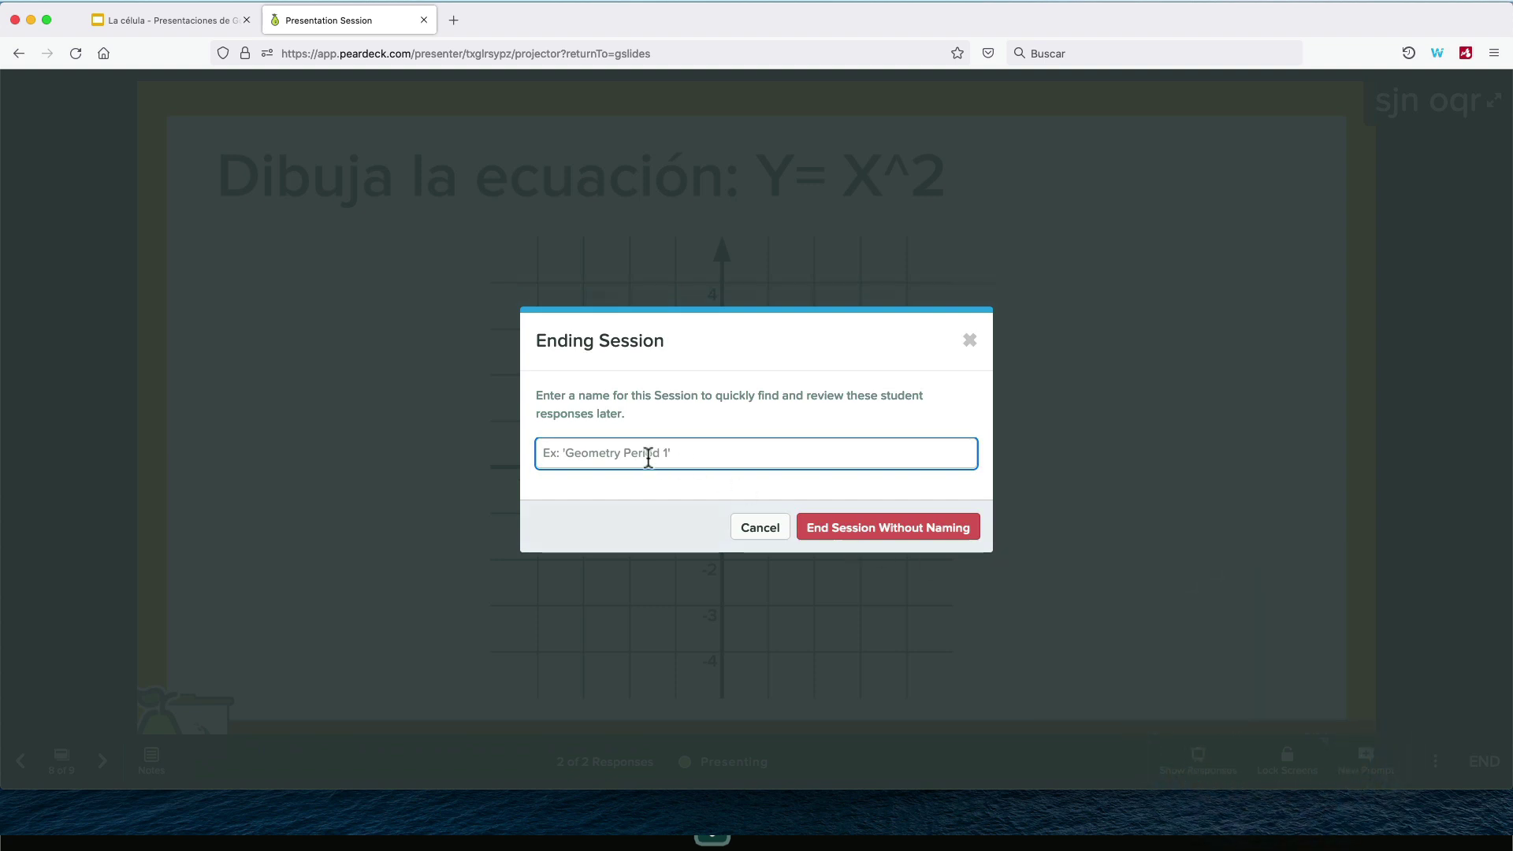
left_click(651, 456)
type("Biologia Grupo A")
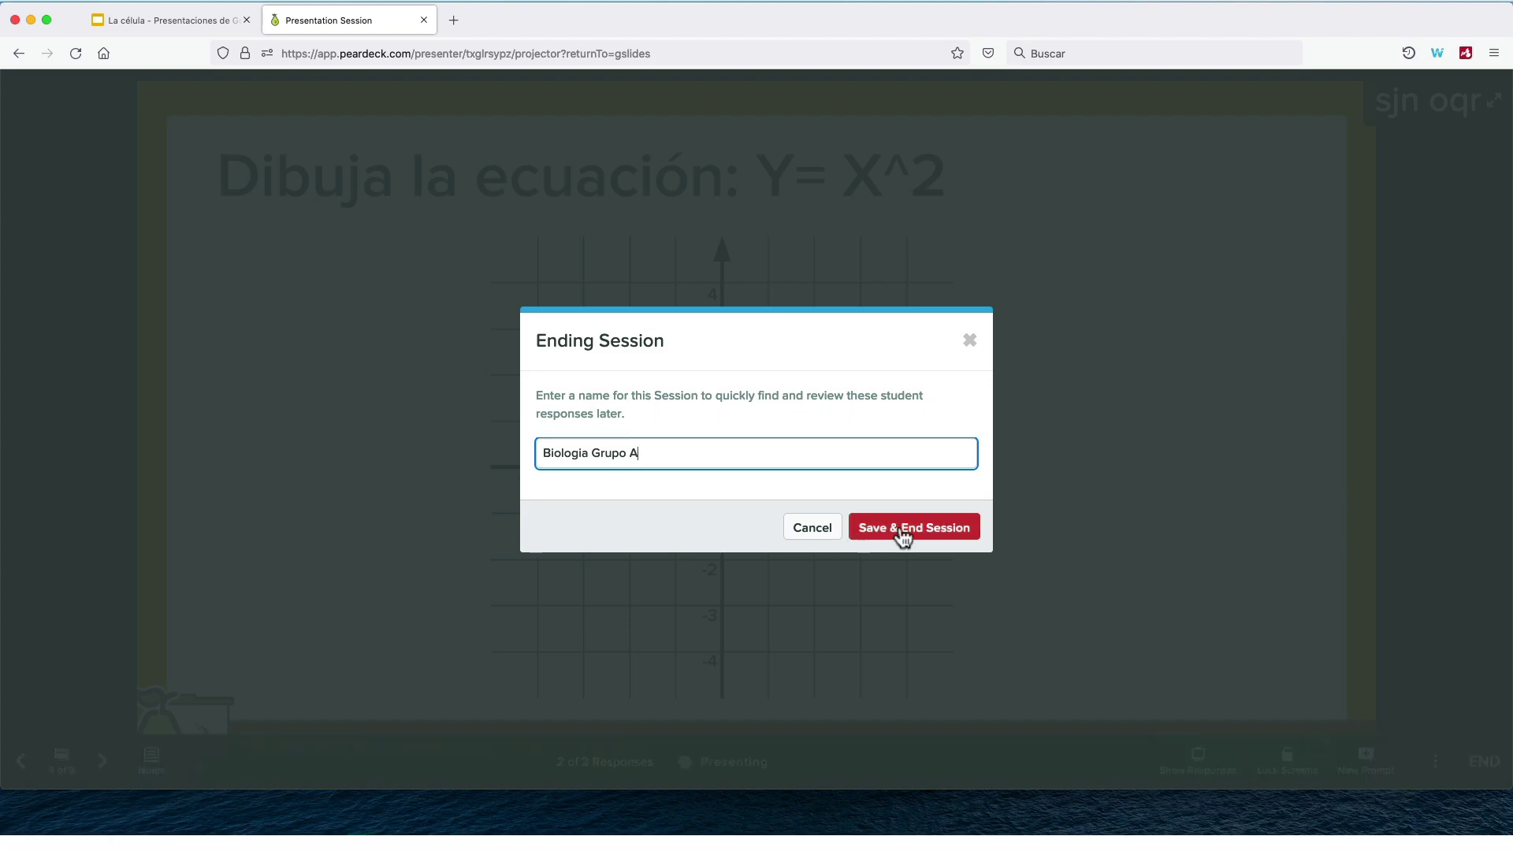
left_click(902, 532)
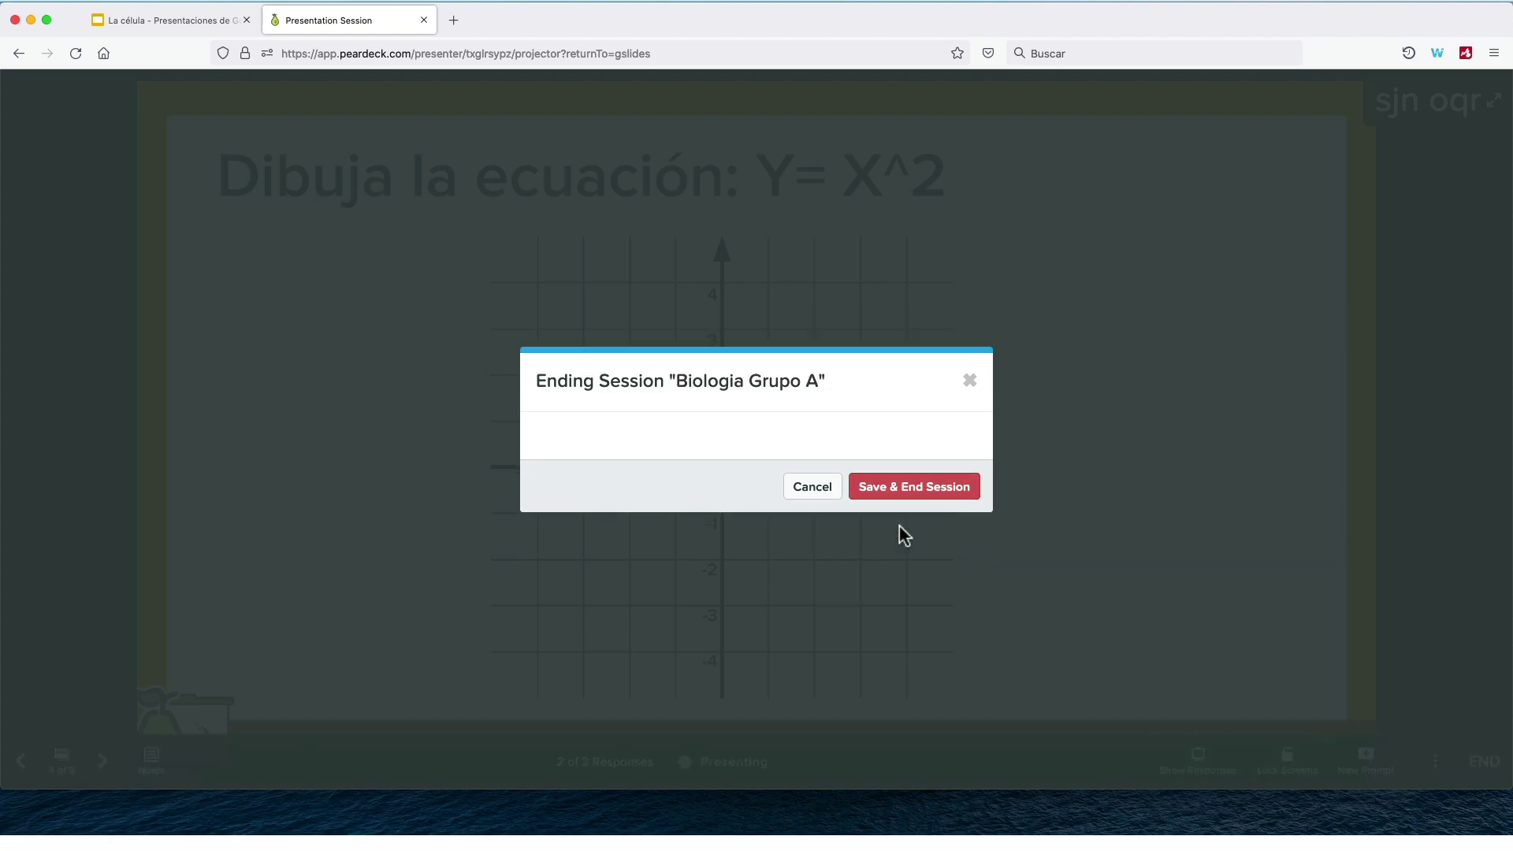